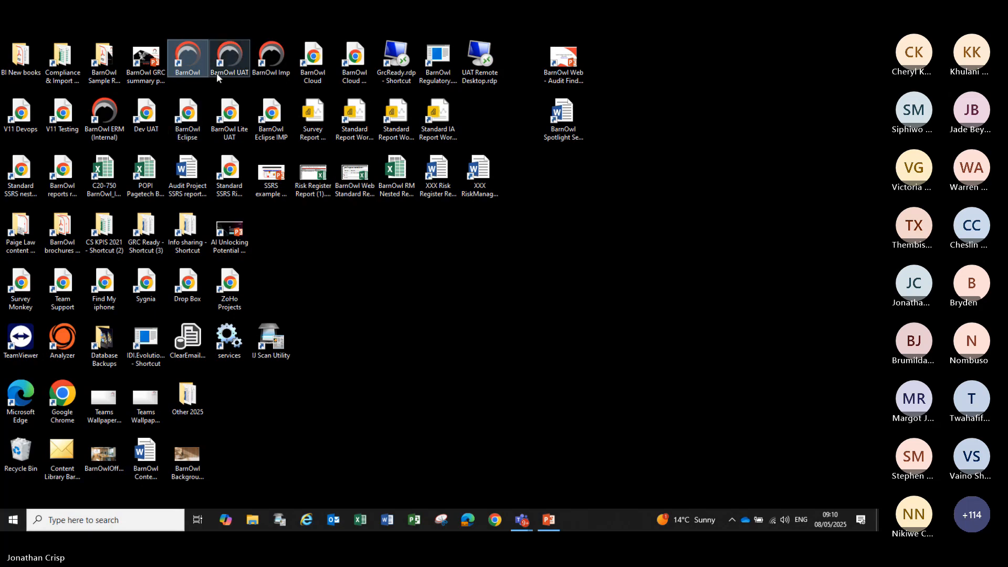
# Step: Launch BarnOwl and log in to the BarnOwl_Evolution_ABC database
pyautogui.doubleClick(188, 57)
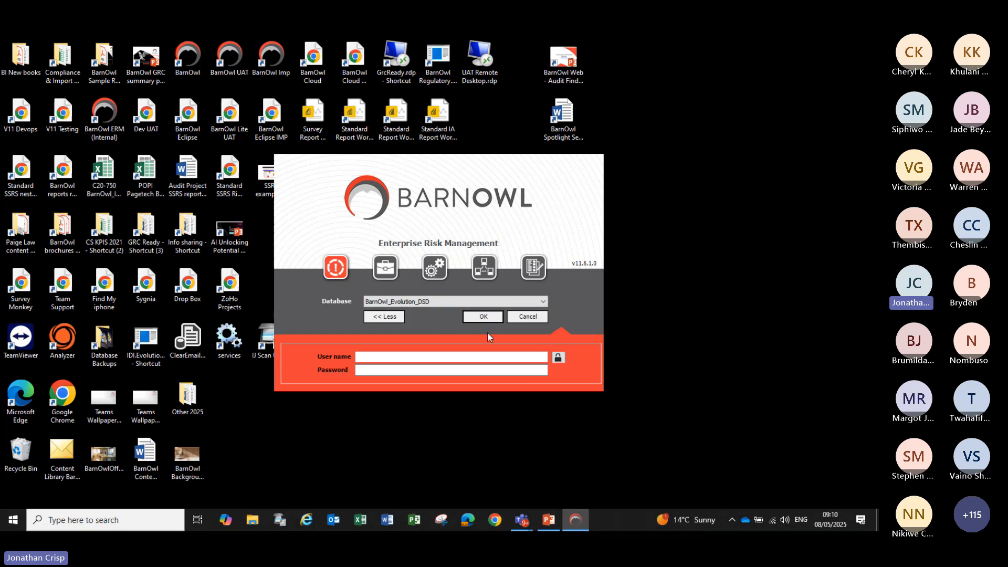
pyautogui.click(447, 303)
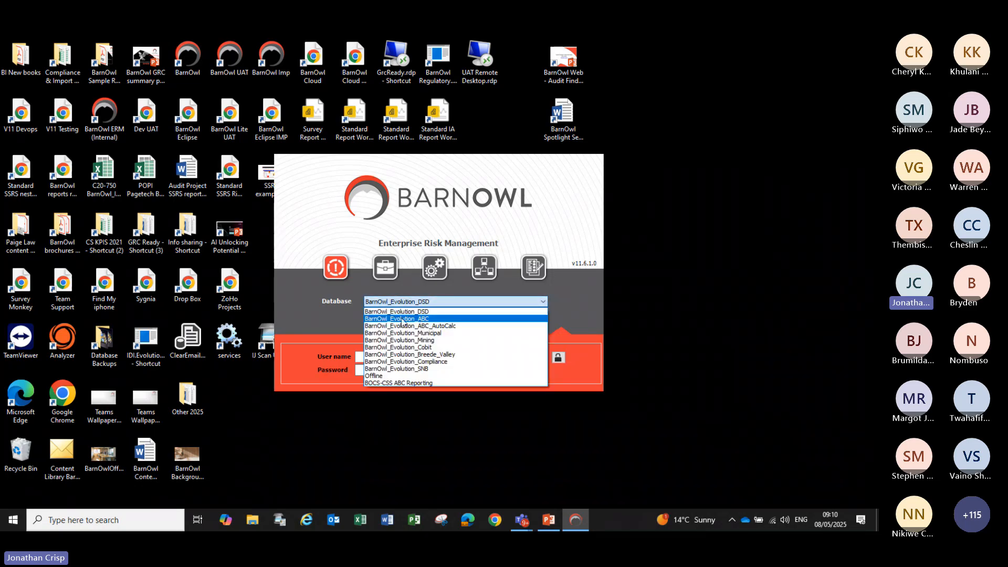
pyautogui.click(402, 320)
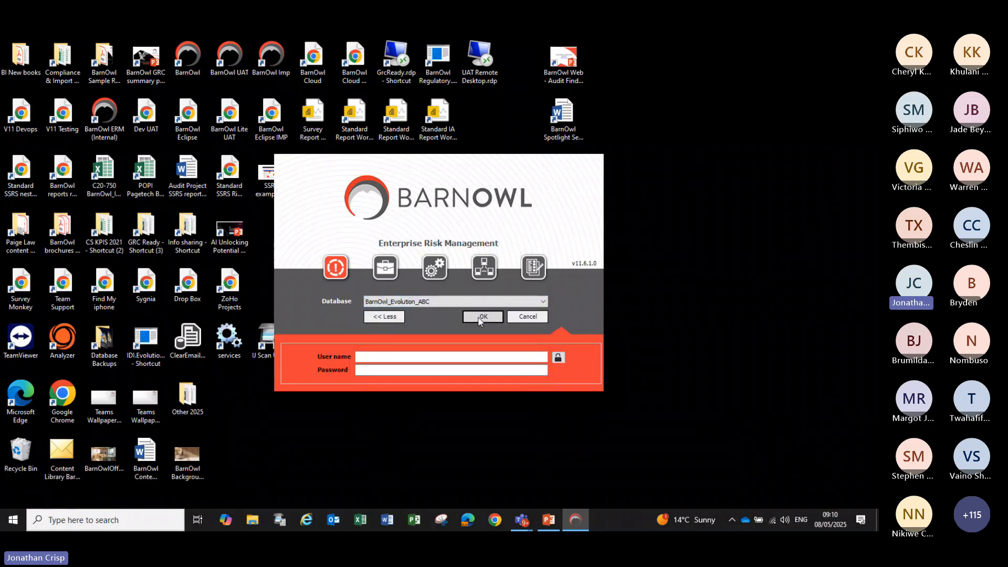
pyautogui.click(481, 317)
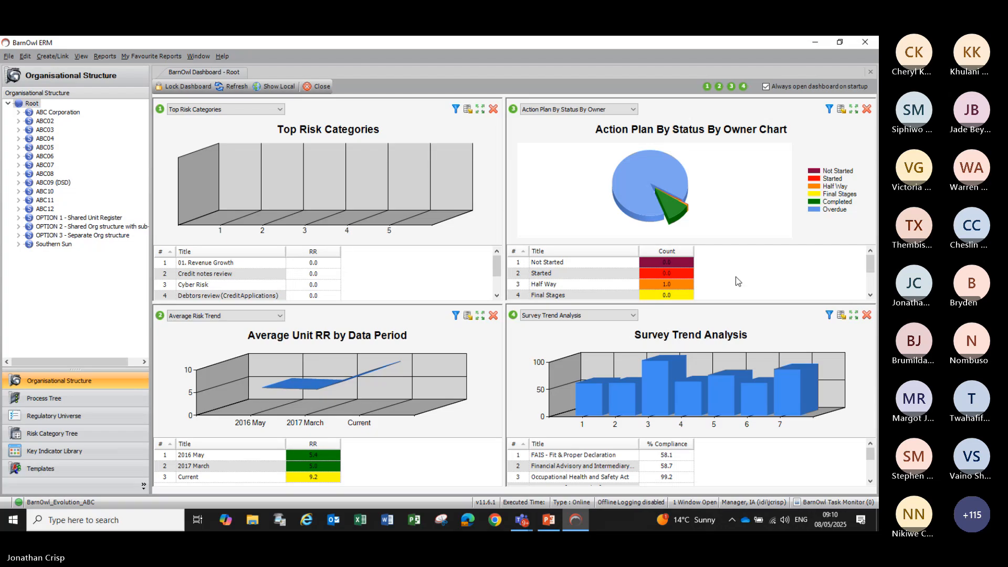
# Step: Expand ABC Corporation in the organisational structure, and select 01. Acquisition of FA under ABC Processes > Fixed Assets in the process tree
pyautogui.click(19, 113)
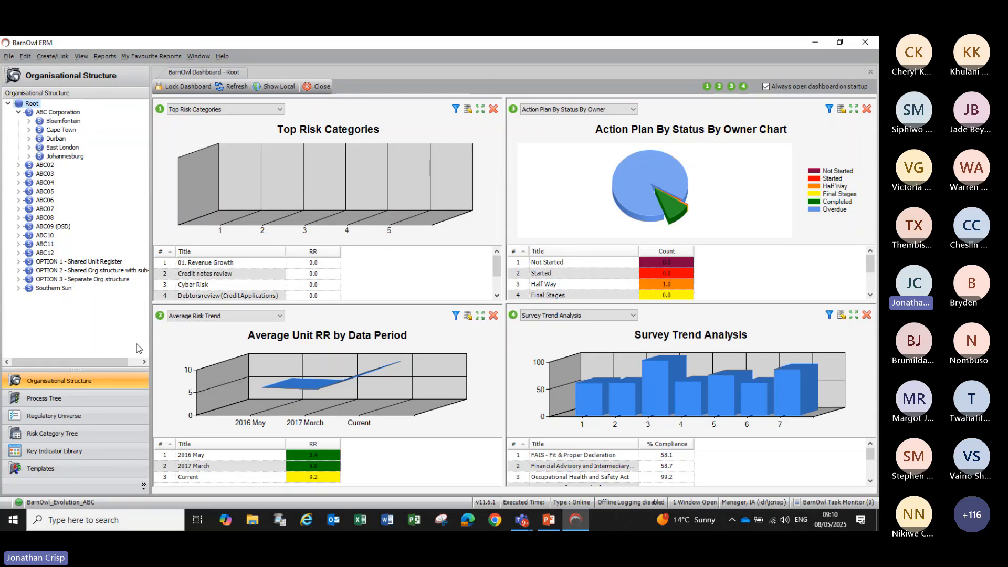
pyautogui.click(65, 399)
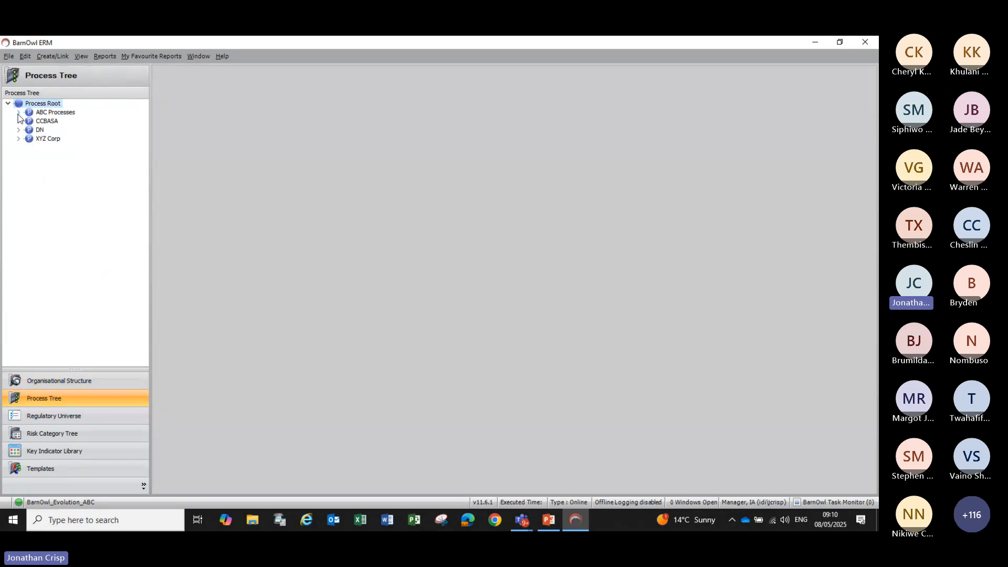
pyautogui.click(19, 113)
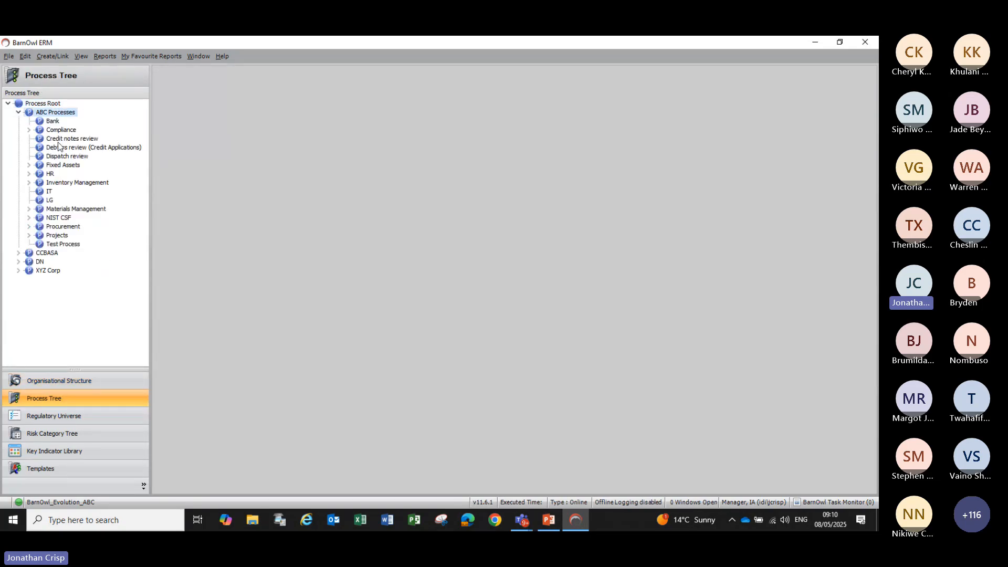
pyautogui.click(29, 165)
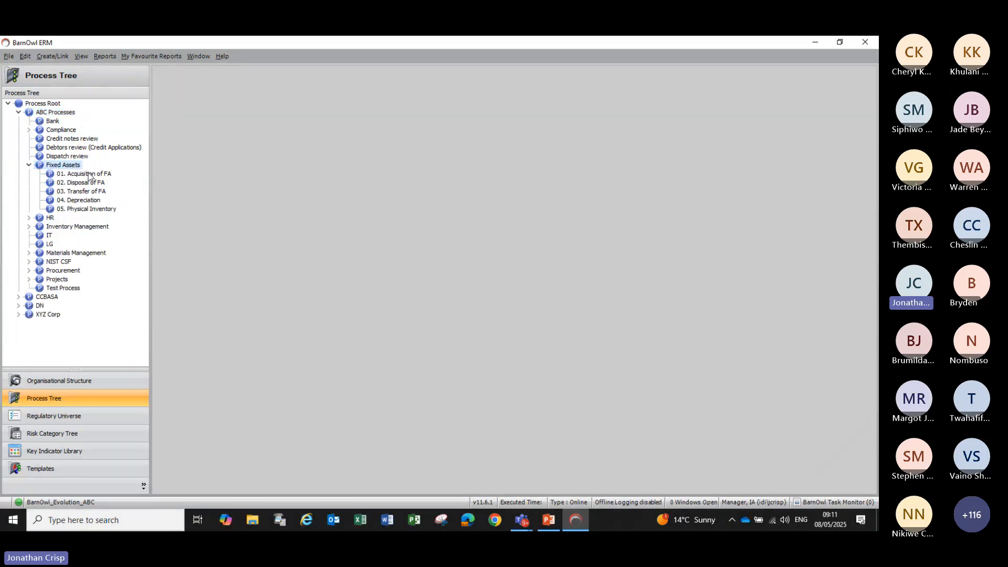
pyautogui.click(88, 175)
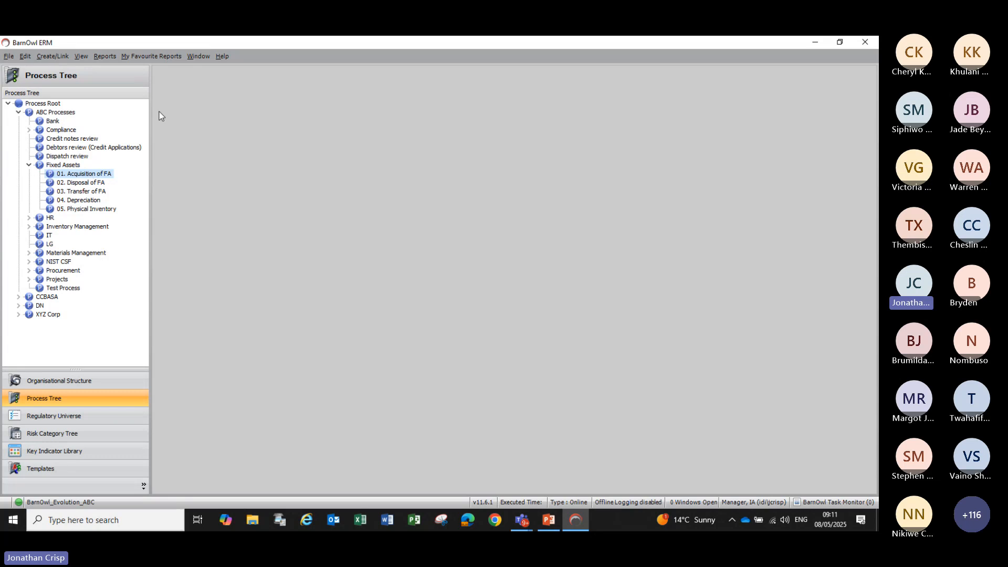
# Step: View the Audit Objective Register for 01. Acquisition of FA and expand its objective down to the controls of both risks
pyautogui.click(84, 58)
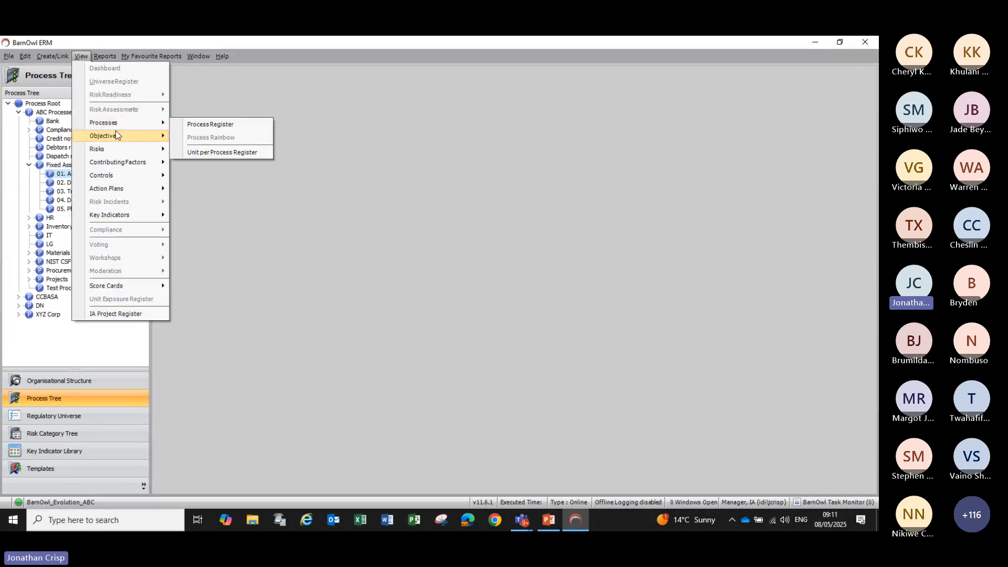
pyautogui.moveTo(117, 133)
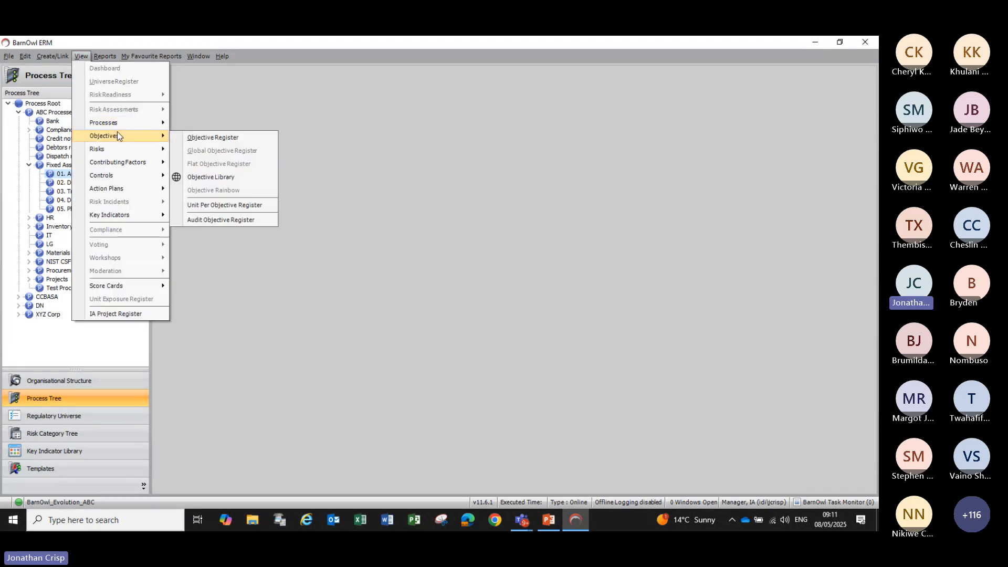
pyautogui.click(224, 219)
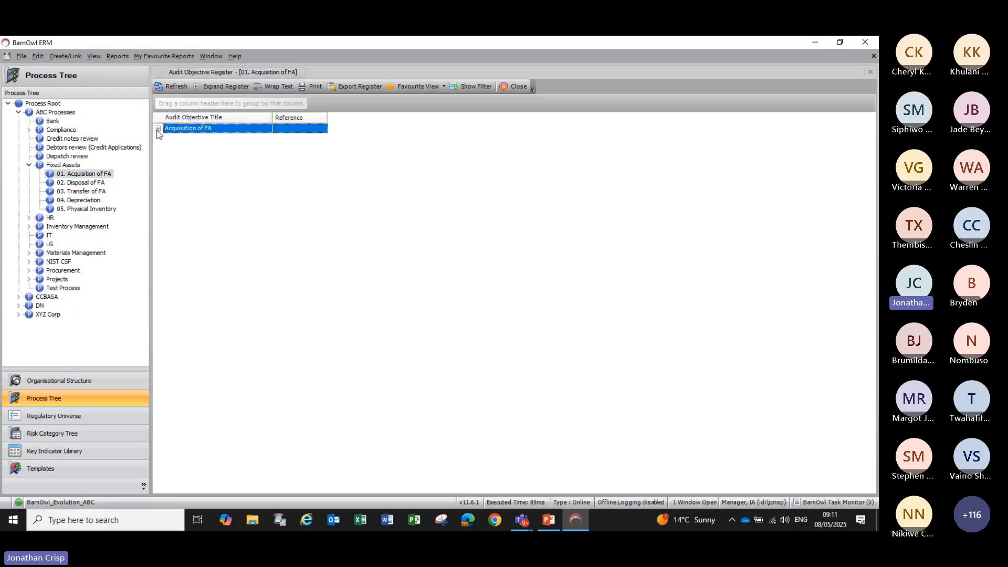
pyautogui.click(158, 129)
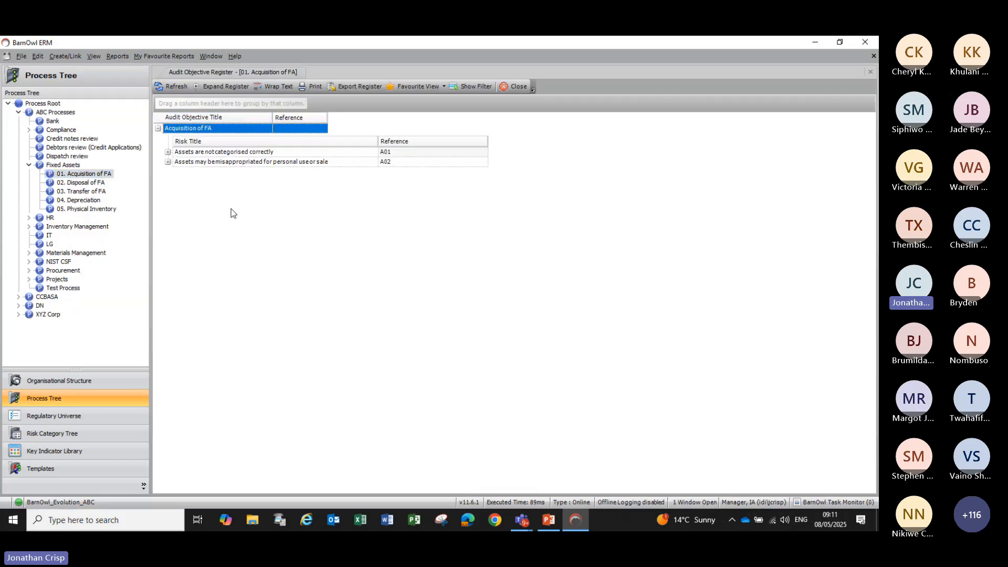
pyautogui.click(168, 152)
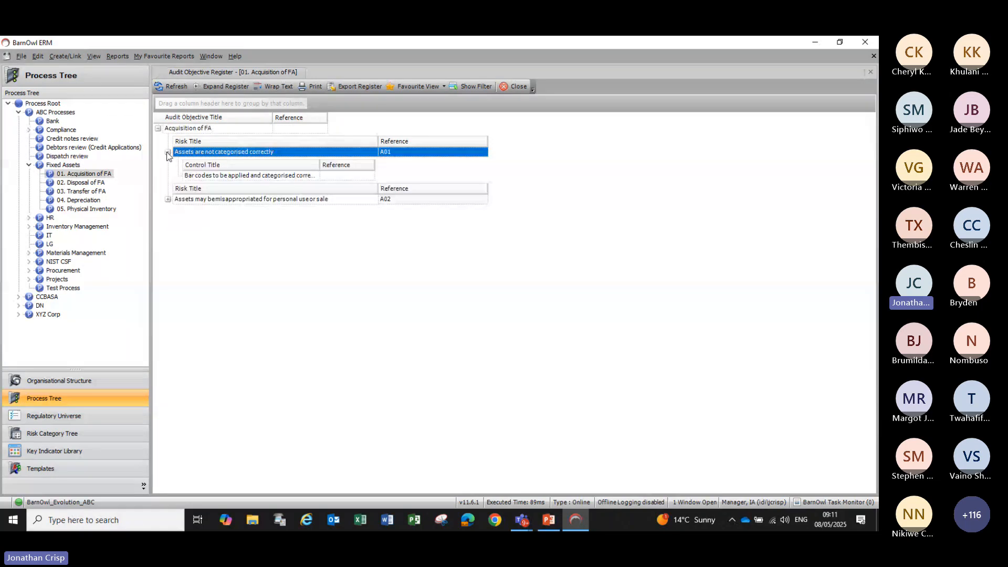
pyautogui.click(167, 199)
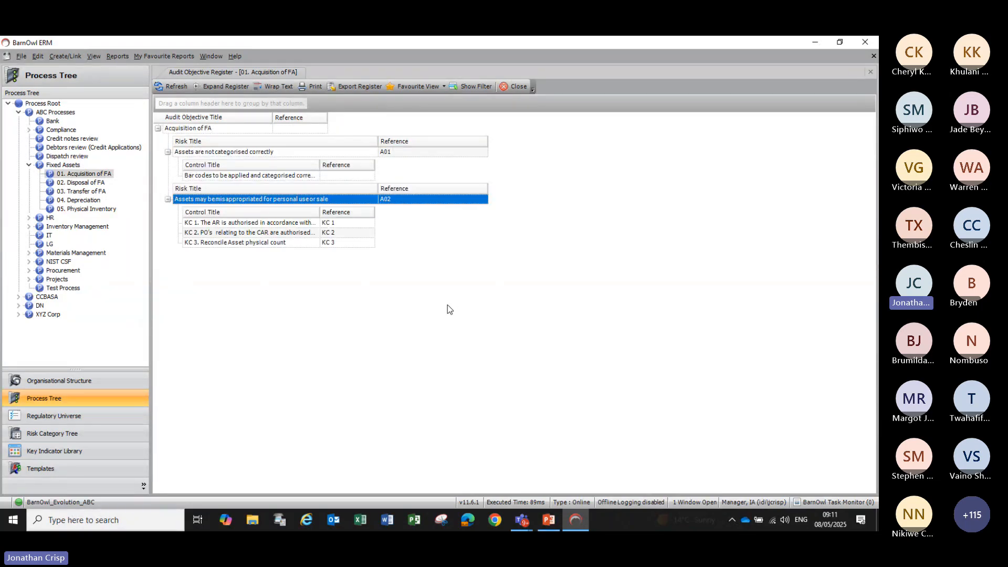
# Step: Start the Apply Template Wizard for the Fixed Assets process with all its child processes and proceed to the unit selection
pyautogui.click(63, 166)
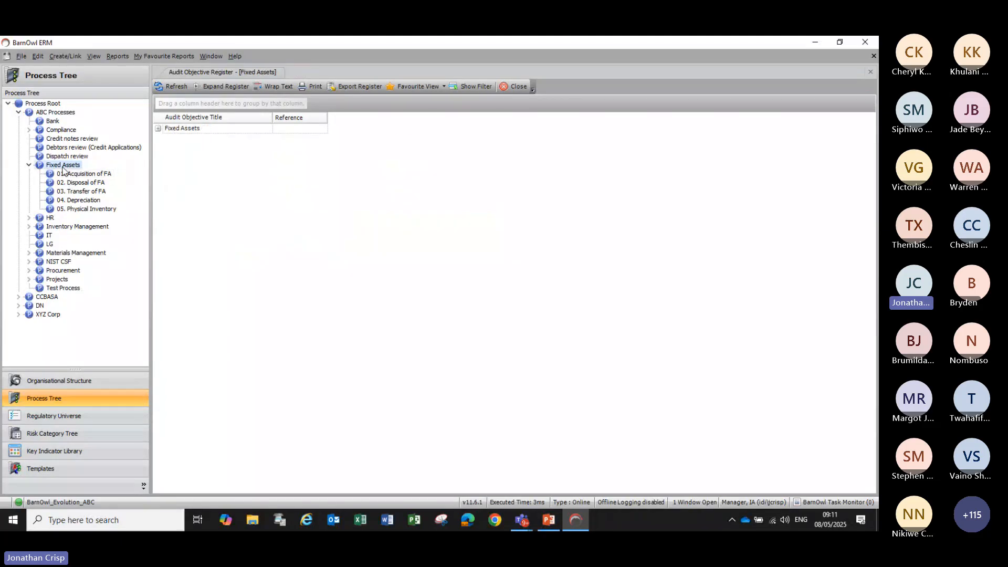
pyautogui.rightClick(63, 167)
pyautogui.click(135, 253)
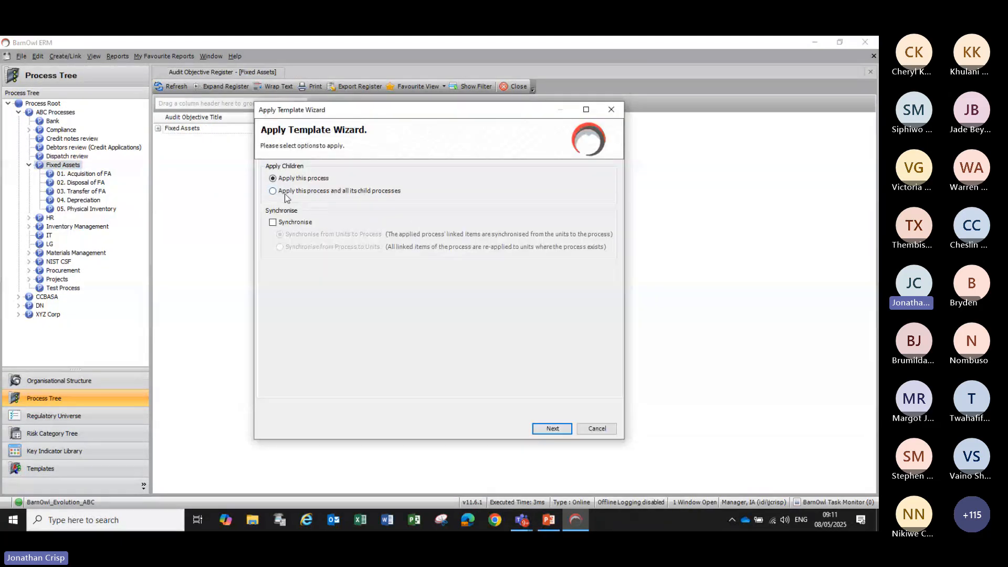
pyautogui.click(550, 428)
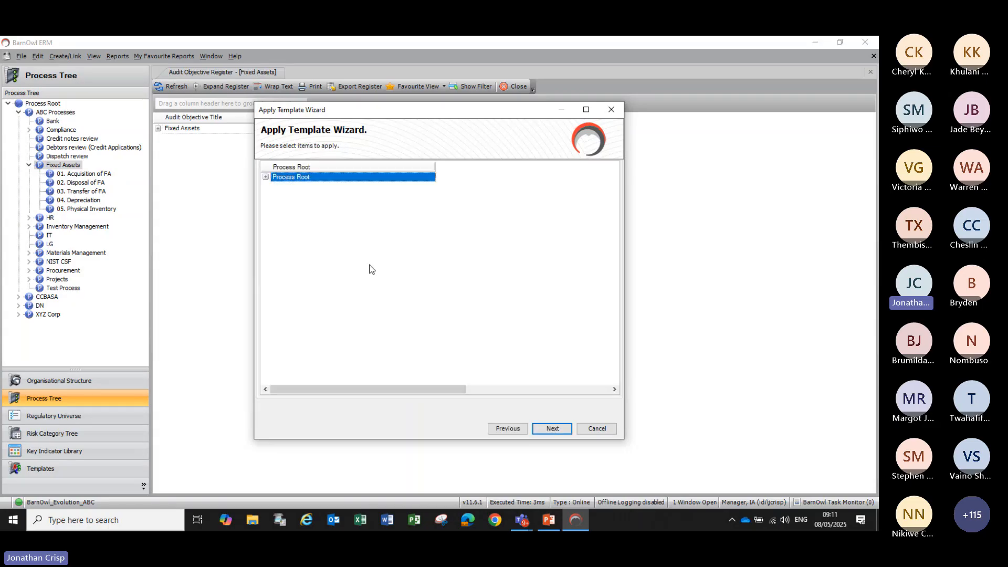
pyautogui.click(266, 178)
pyautogui.click(550, 428)
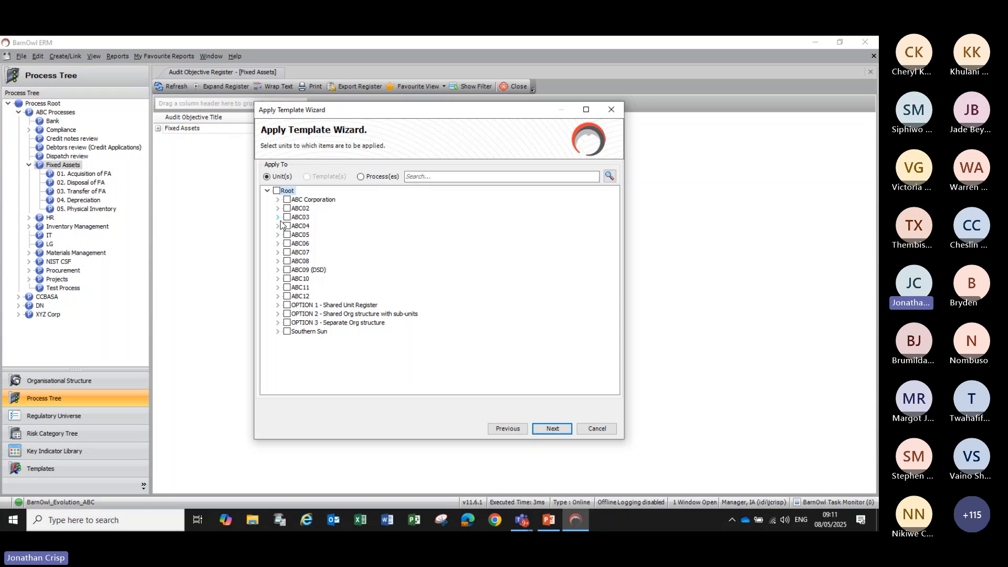
# Step: Apply the Fixed Assets template to BU1 FA under ABC04 > Business Unit 1 and close the wizard
pyautogui.click(278, 226)
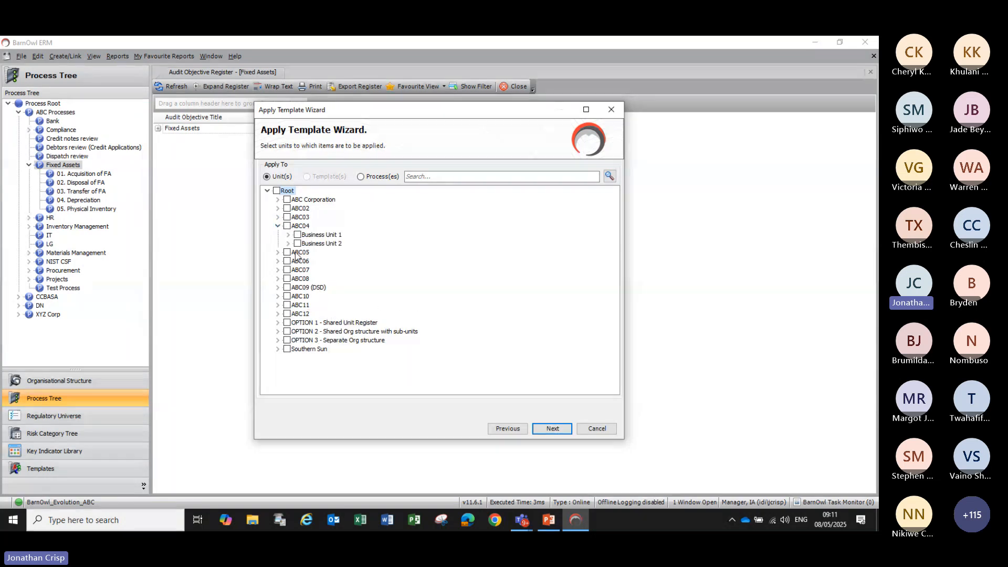
pyautogui.click(288, 236)
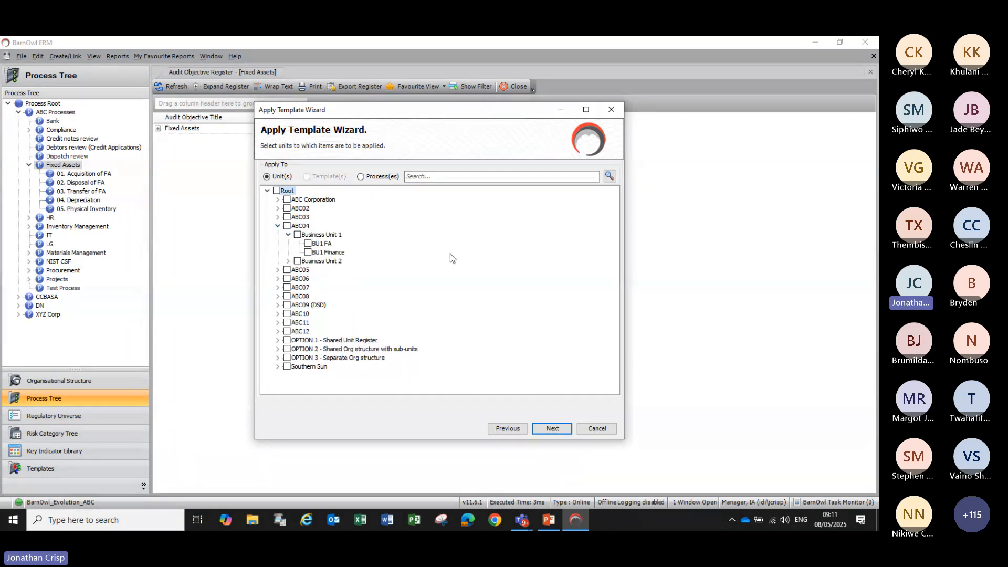
pyautogui.click(308, 244)
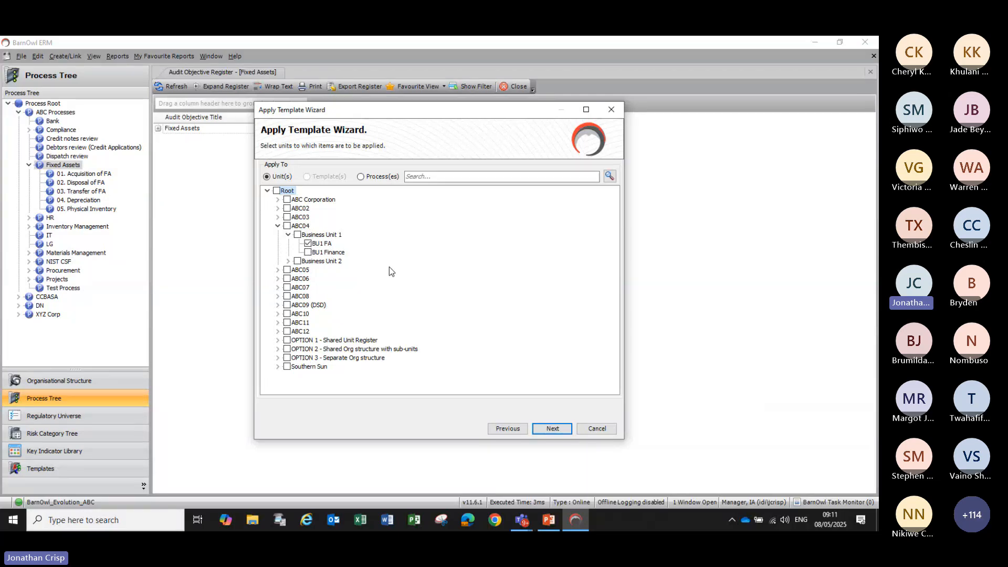
pyautogui.click(553, 428)
pyautogui.click(552, 429)
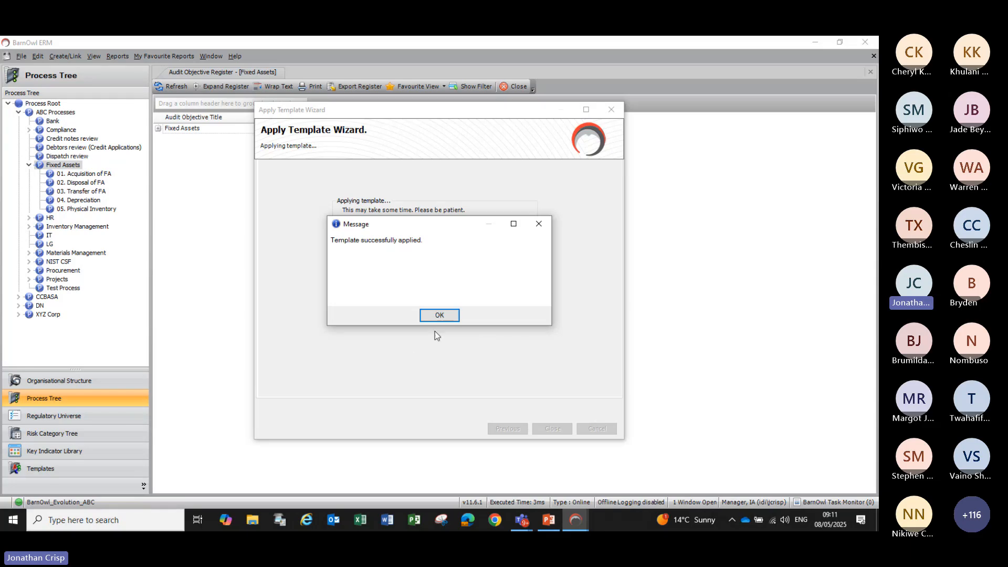
pyautogui.click(444, 316)
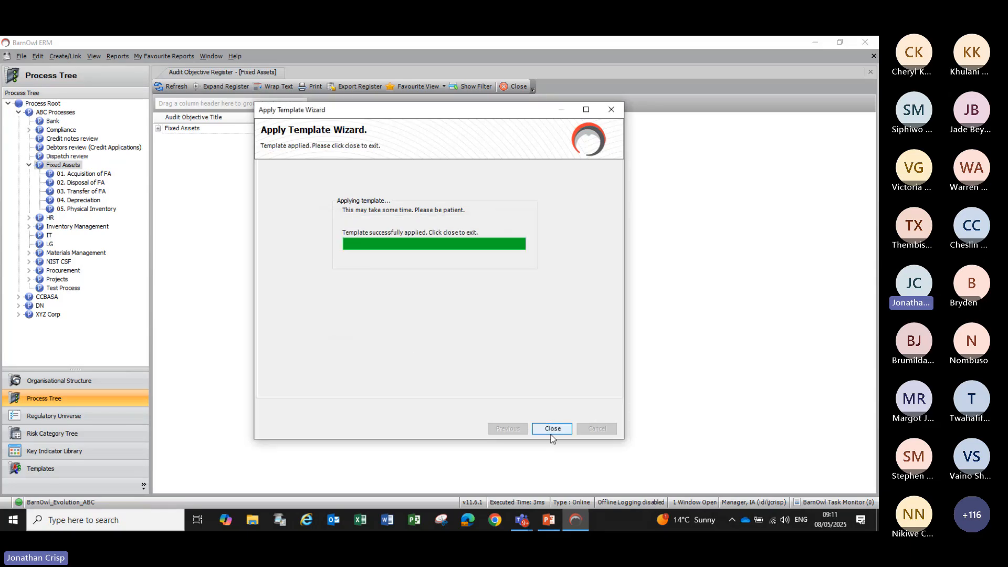
pyautogui.click(551, 433)
# Step: Open the Risk Register for the BU1 FA unit under ABC04 > Business Unit 1 in the organisational structure
pyautogui.click(56, 385)
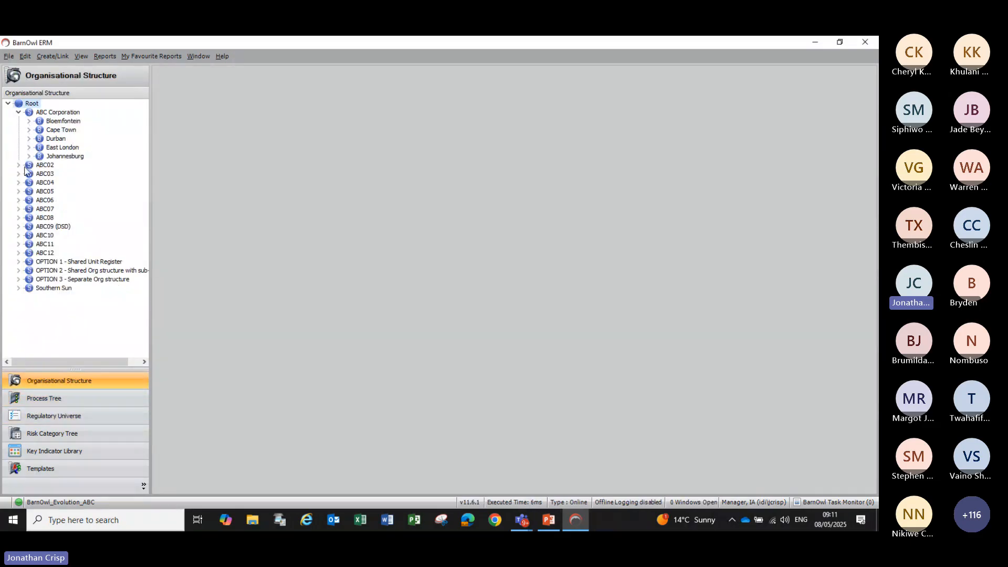
pyautogui.click(18, 112)
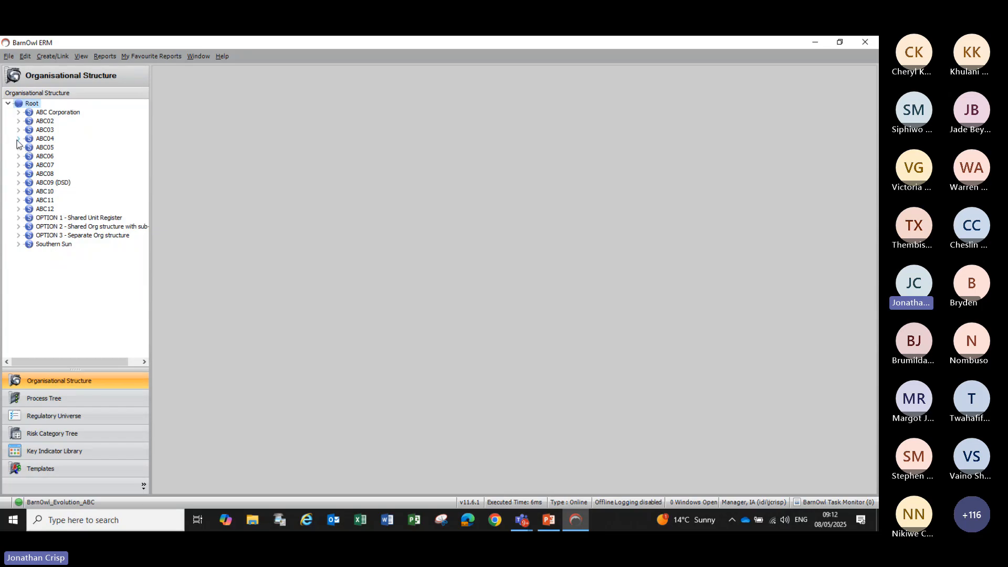
pyautogui.click(18, 138)
pyautogui.click(29, 147)
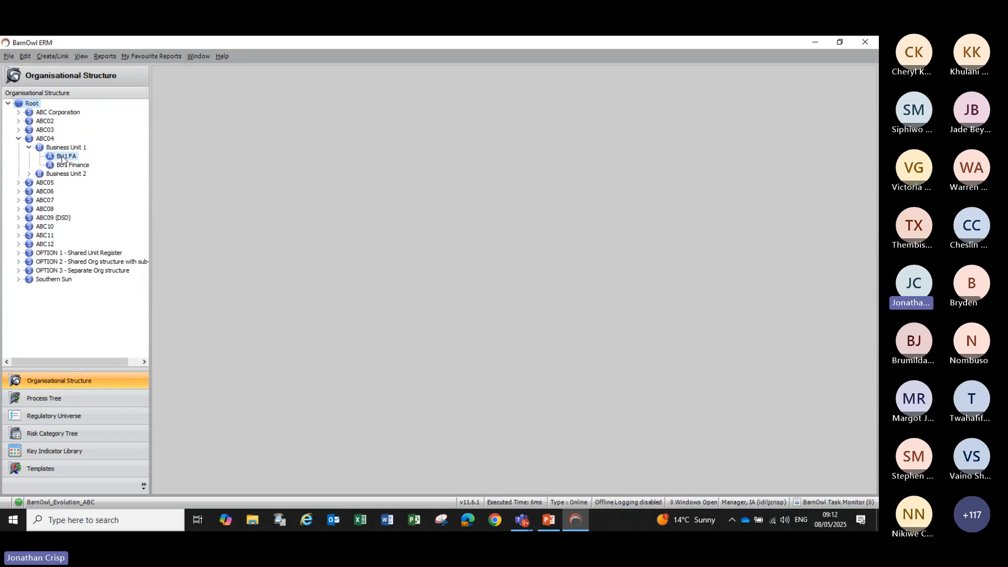
pyautogui.click(82, 56)
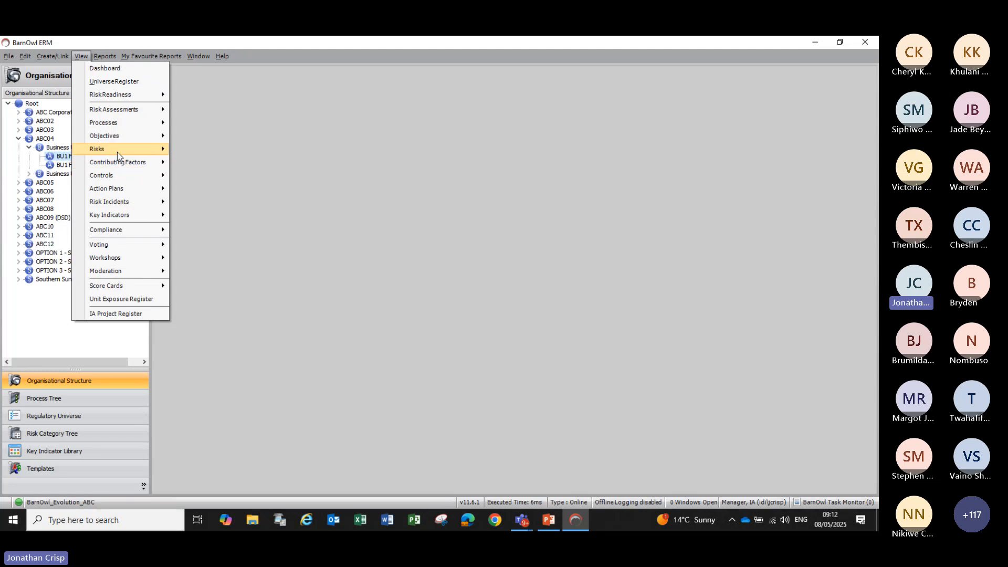
pyautogui.moveTo(118, 152)
pyautogui.click(212, 151)
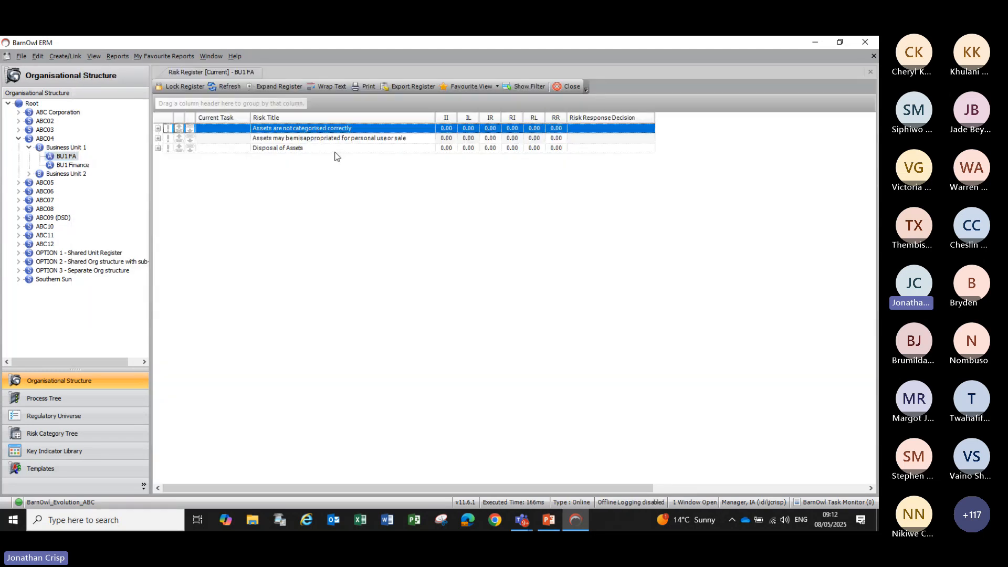
# Step: Apply the By Process favourite view to the BU1 FA risk register
pyautogui.click(496, 87)
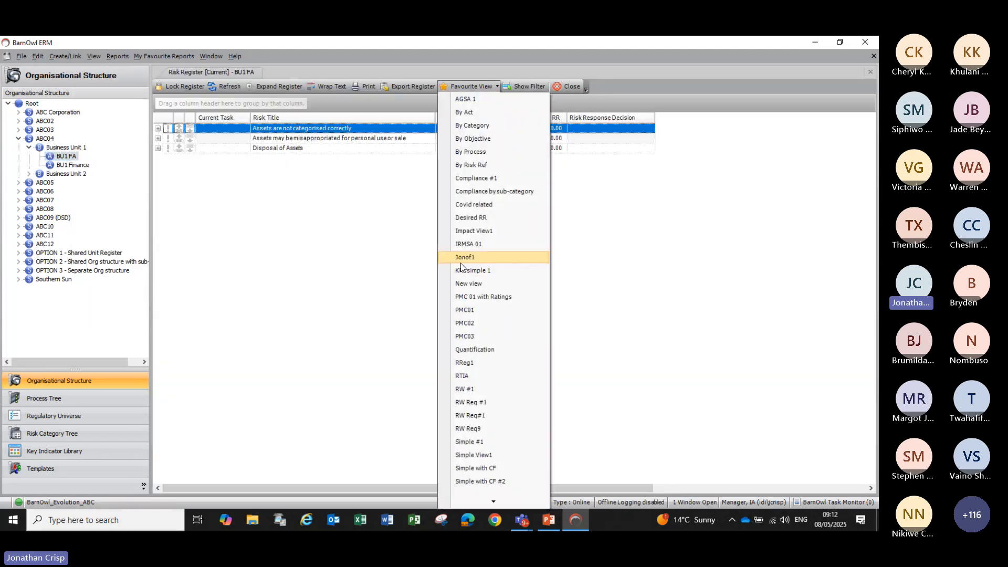
pyautogui.click(479, 152)
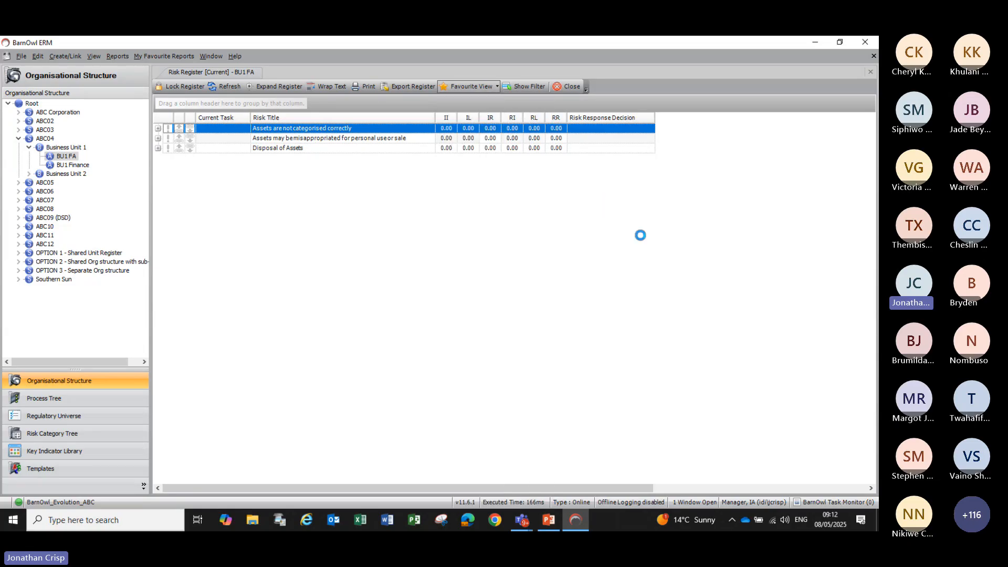
pyautogui.click(440, 316)
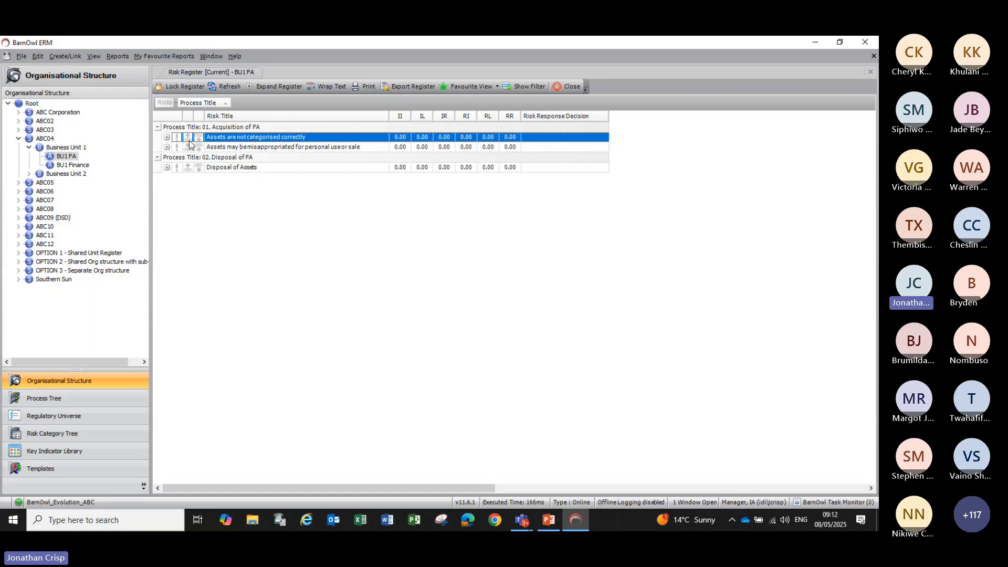
# Step: Expand both risks under 01. Acquisition of FA and open control KC 1, The AR is authorised in accordance with the SOP
pyautogui.click(166, 137)
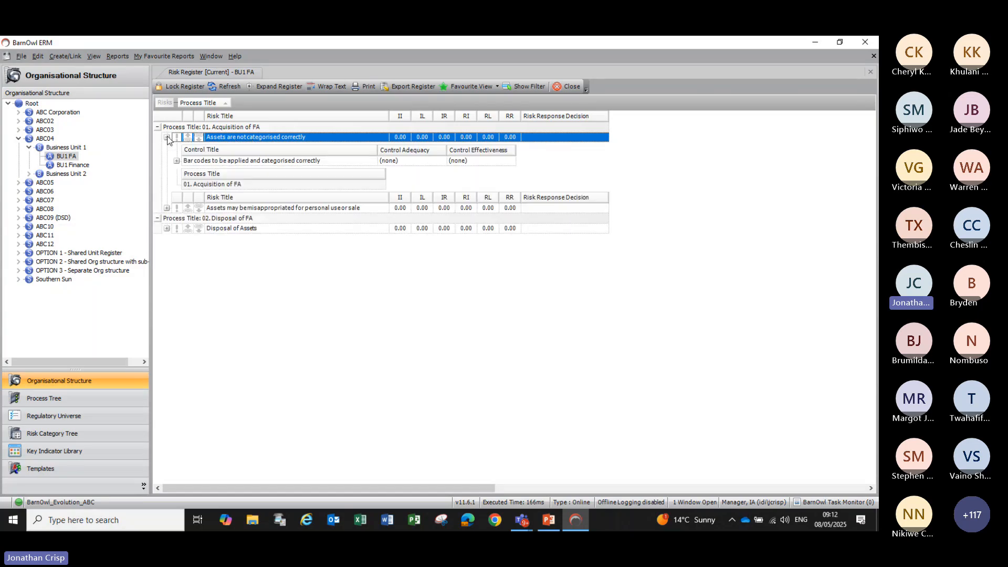
pyautogui.click(167, 208)
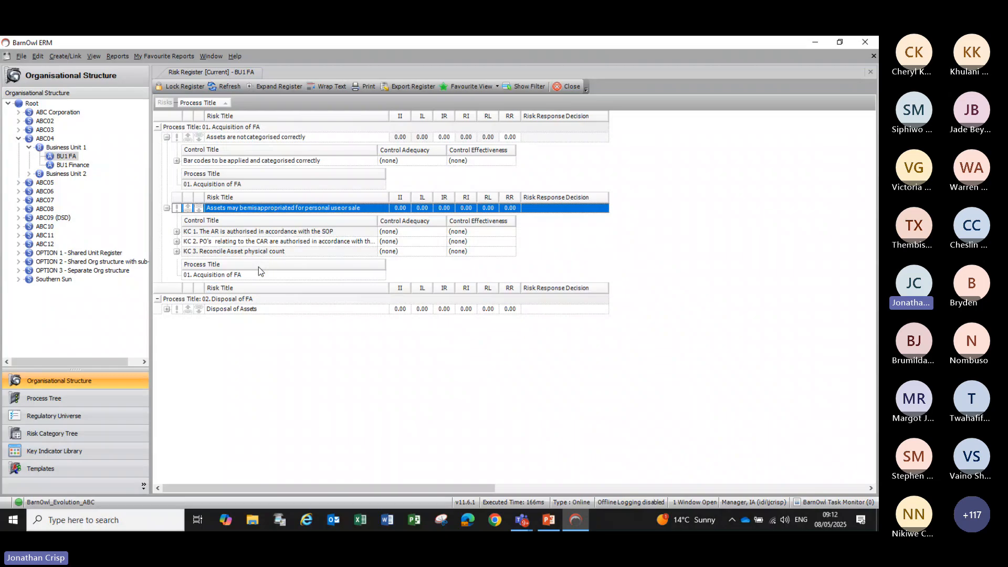
pyautogui.doubleClick(268, 234)
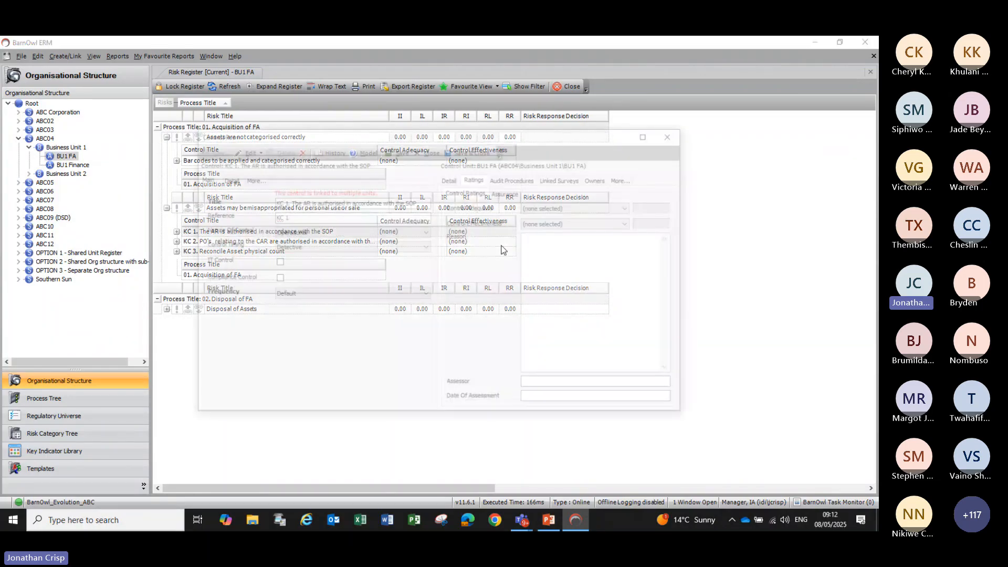
# Step: Rate the control effectiveness of KC 1, The AR is authorised in accordance with the SOP, as Effective and save the control
pyautogui.click(581, 222)
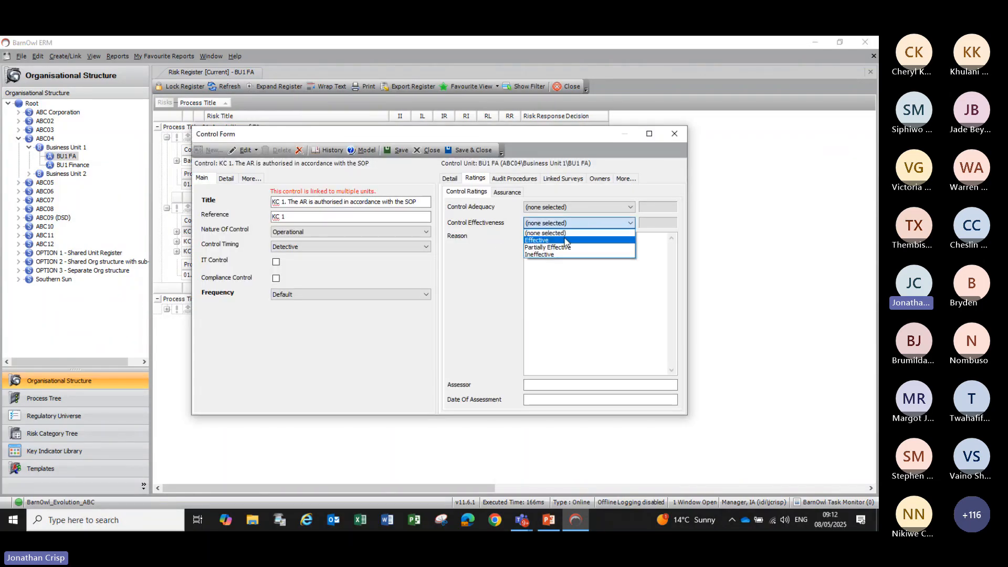
pyautogui.click(565, 239)
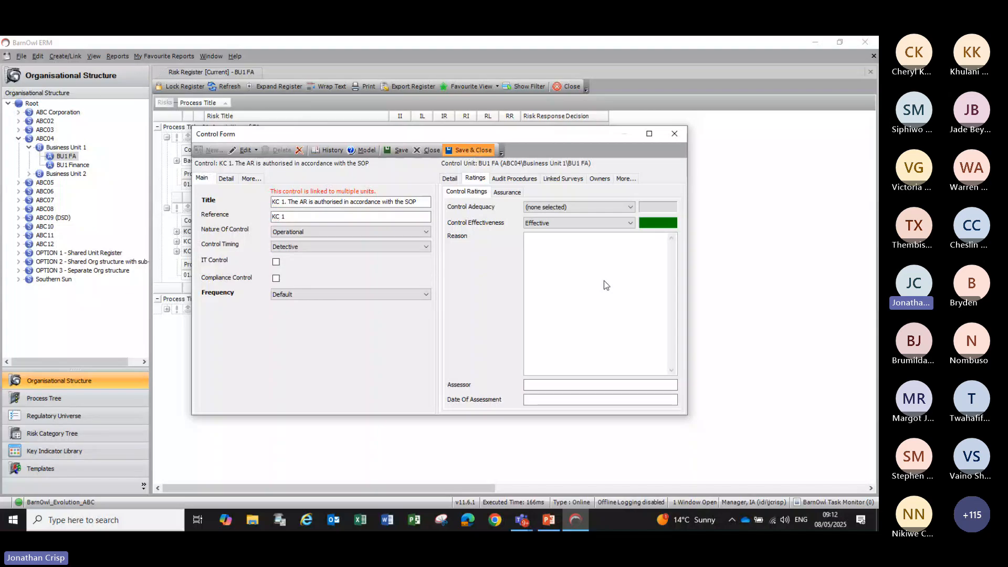
pyautogui.click(469, 150)
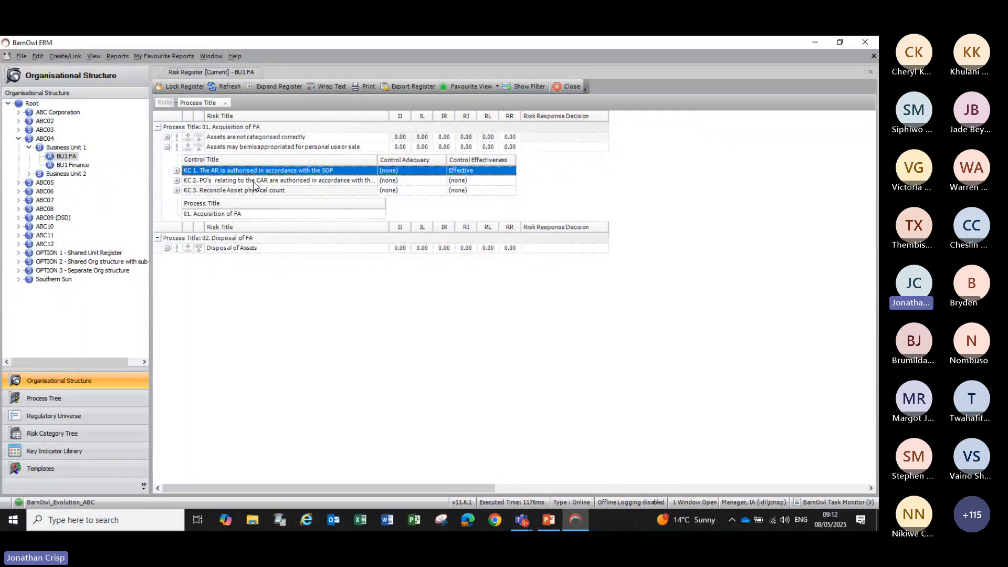
# Step: Rate the control effectiveness of KC 2, on authorising PO's relating to the CAR, as Partially Effective and save the control
pyautogui.doubleClick(254, 185)
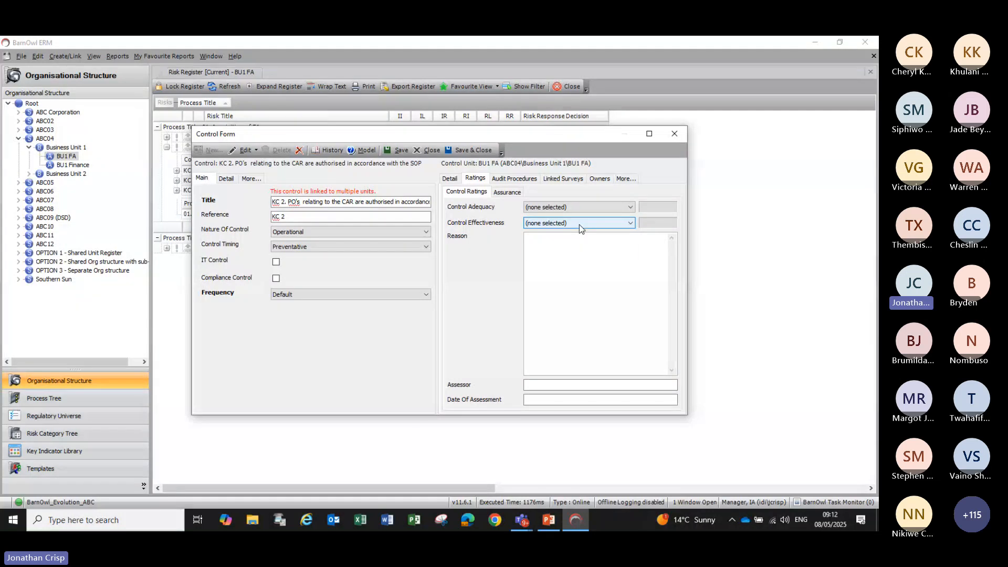
pyautogui.click(580, 224)
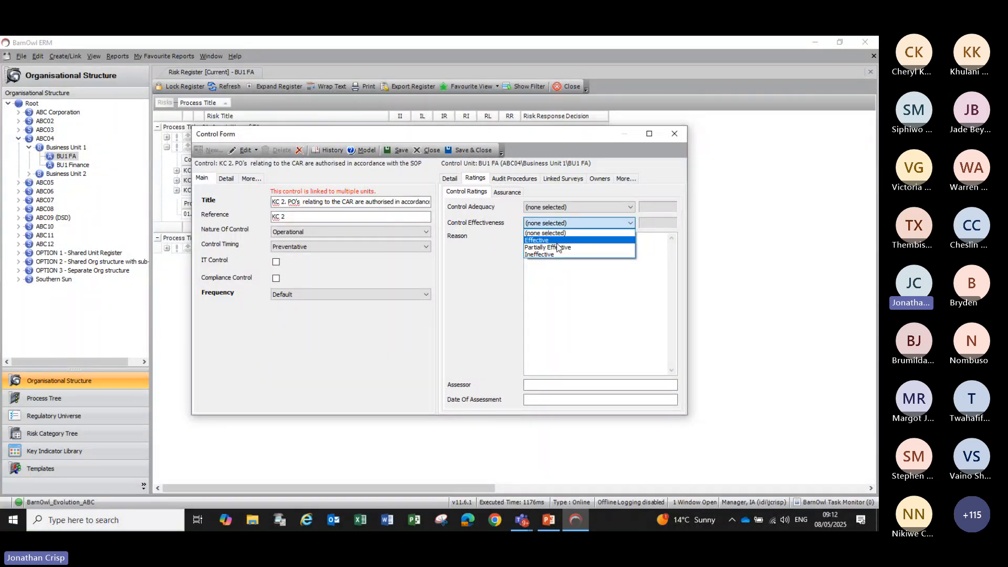
pyautogui.click(558, 247)
pyautogui.click(473, 150)
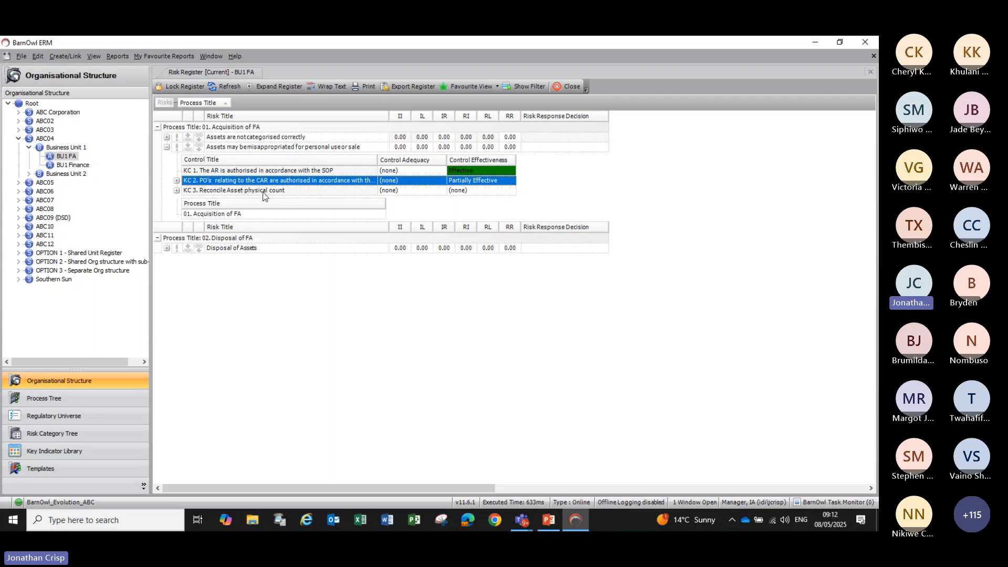
# Step: Rate the control effectiveness of KC 3, Reconcile Asset physical count, as Effective and save the control
pyautogui.doubleClick(263, 191)
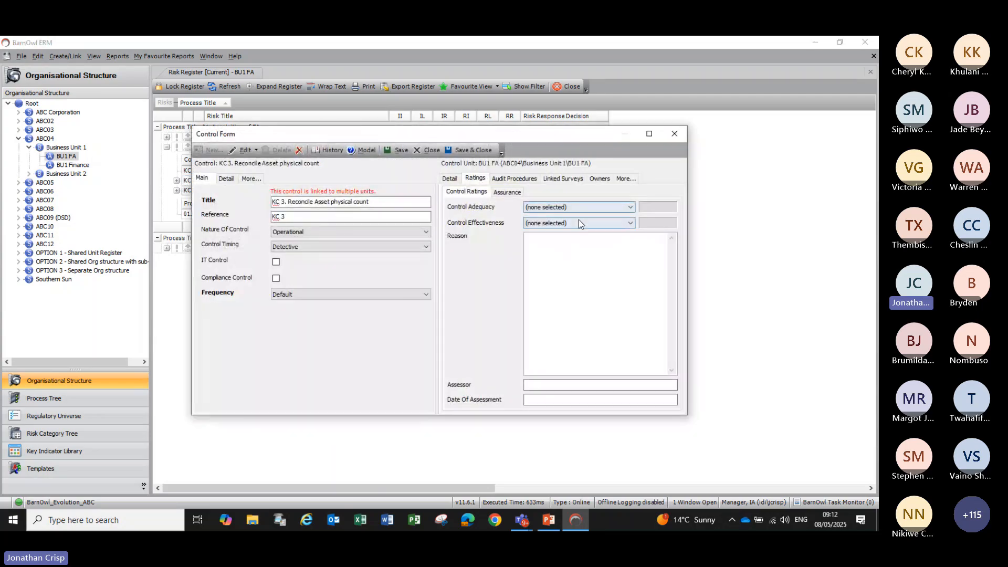
pyautogui.click(578, 221)
pyautogui.click(546, 240)
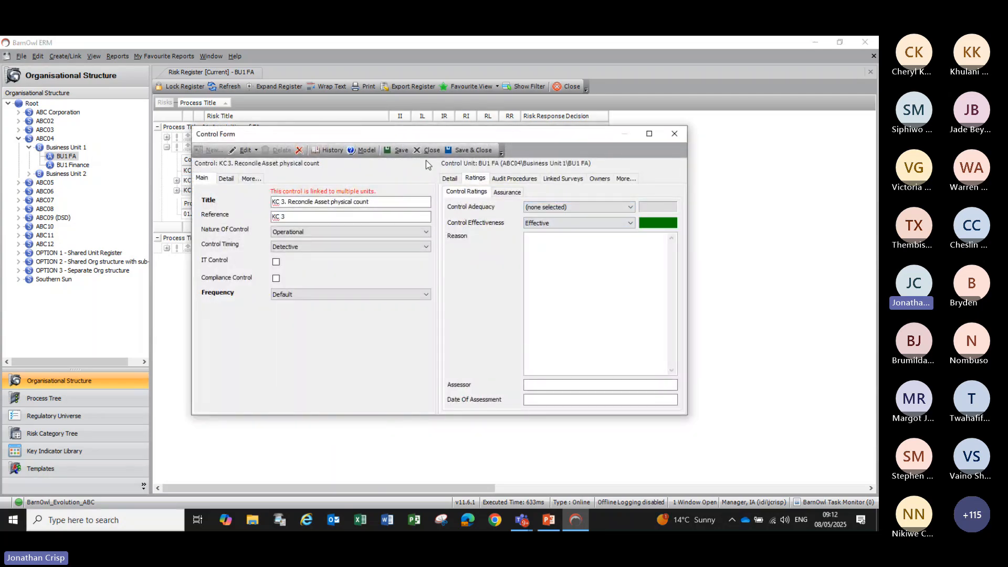
pyautogui.click(462, 152)
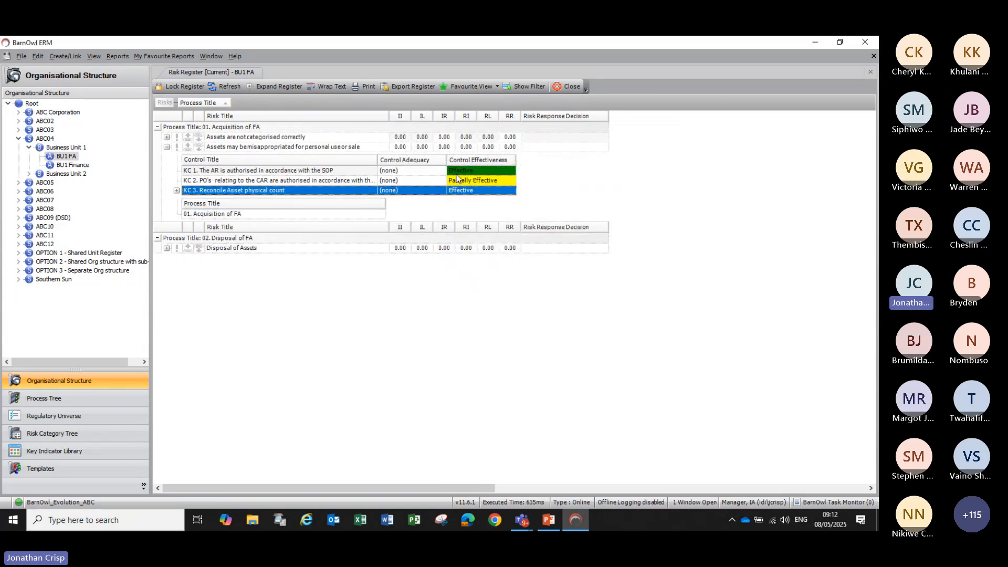
# Step: For the risk Assets may be misappropriated for personal use or sale, set inherent impact to 4.00 - High Impact and inherent likelihood to 4.00 - Likely
pyautogui.click(290, 147)
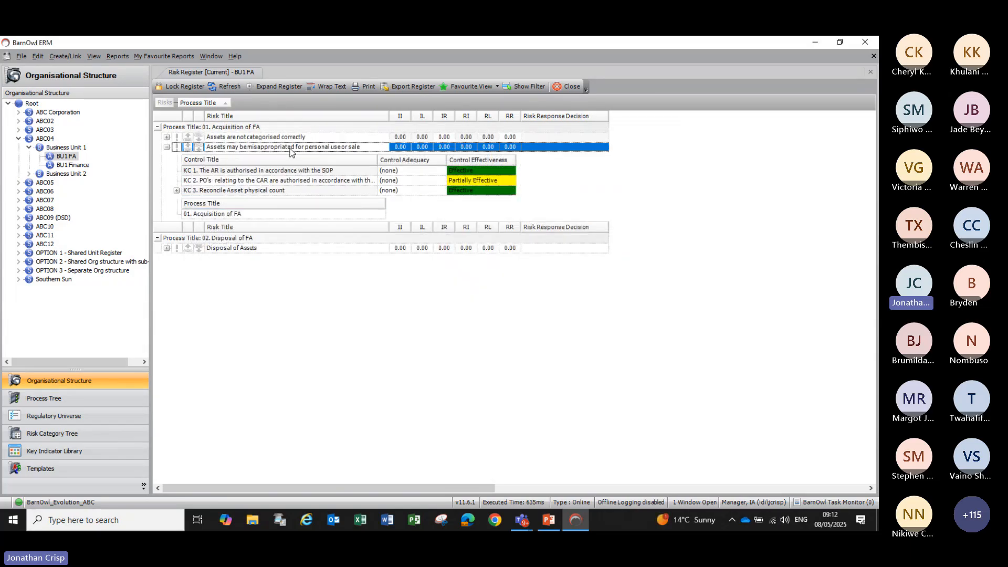
pyautogui.doubleClick(290, 149)
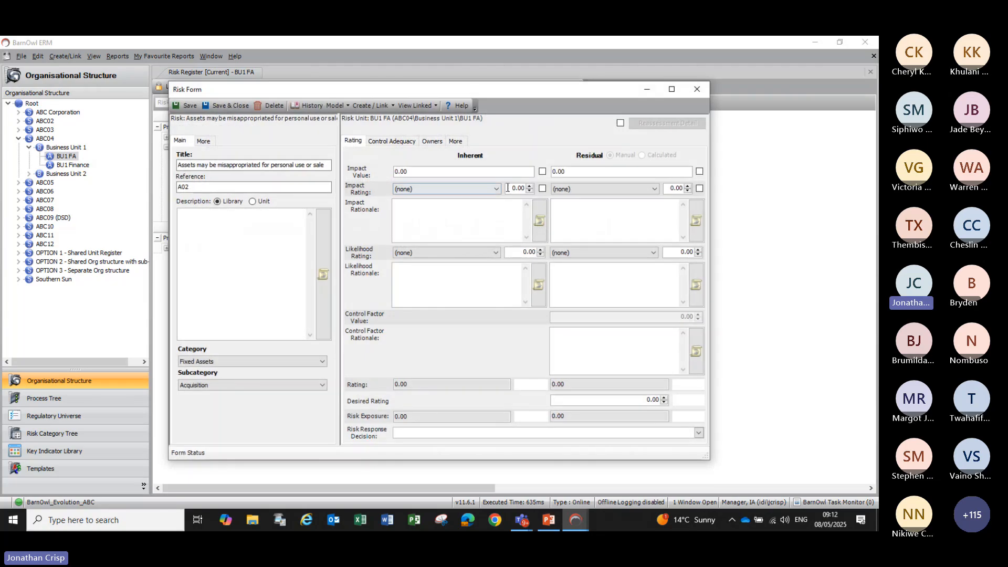
pyautogui.click(496, 189)
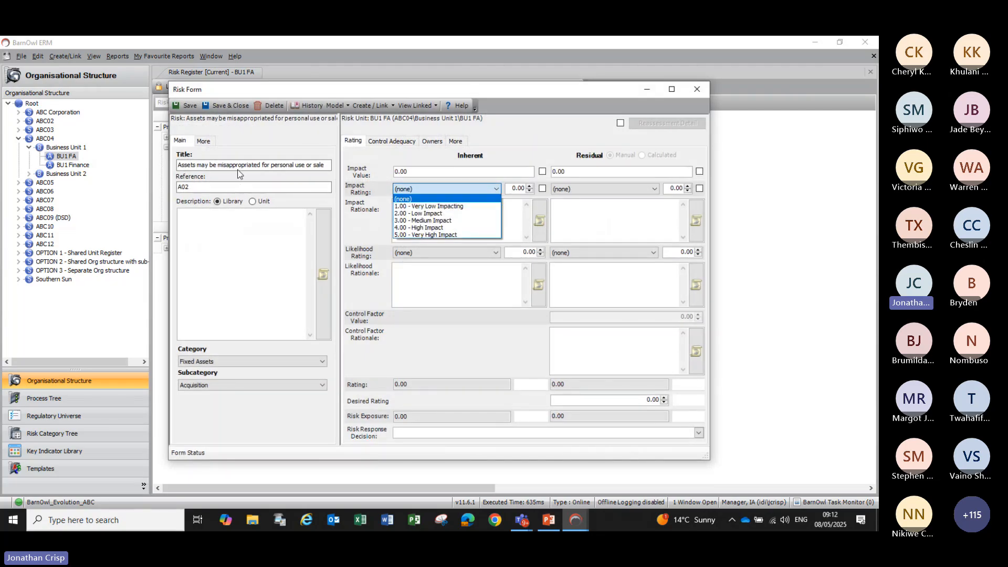
pyautogui.click(425, 228)
pyautogui.click(496, 253)
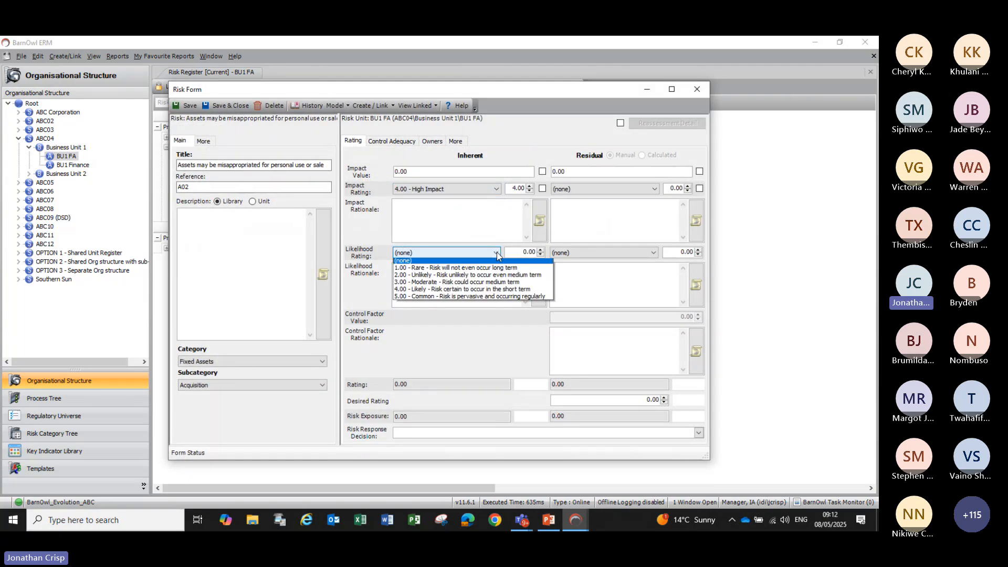
pyautogui.click(431, 292)
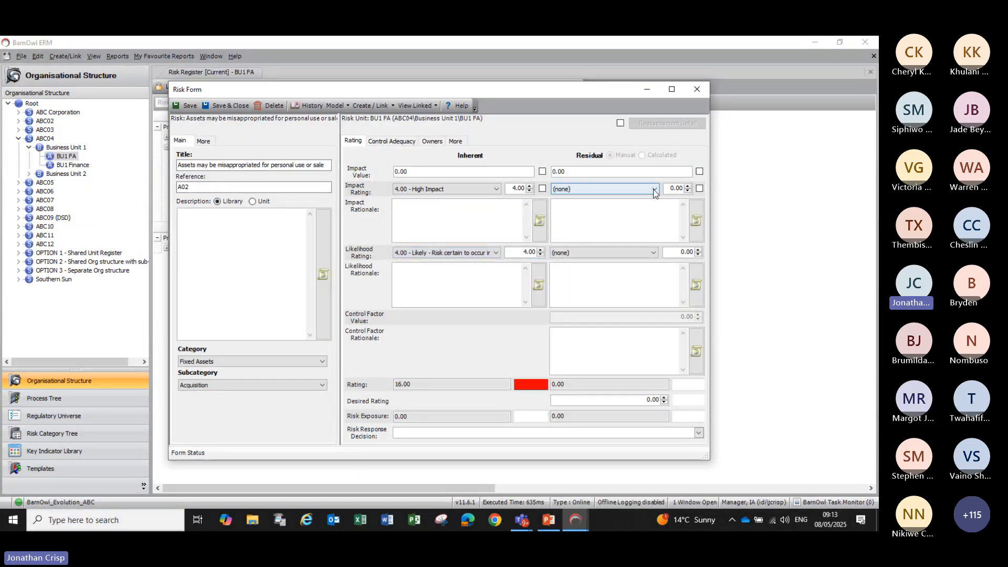
# Step: Set the misappropriation risk's residual impact to 4.00 - High Impact and residual likelihood to 2.00 - Unlikely, and save the risk
pyautogui.click(654, 189)
pyautogui.click(590, 229)
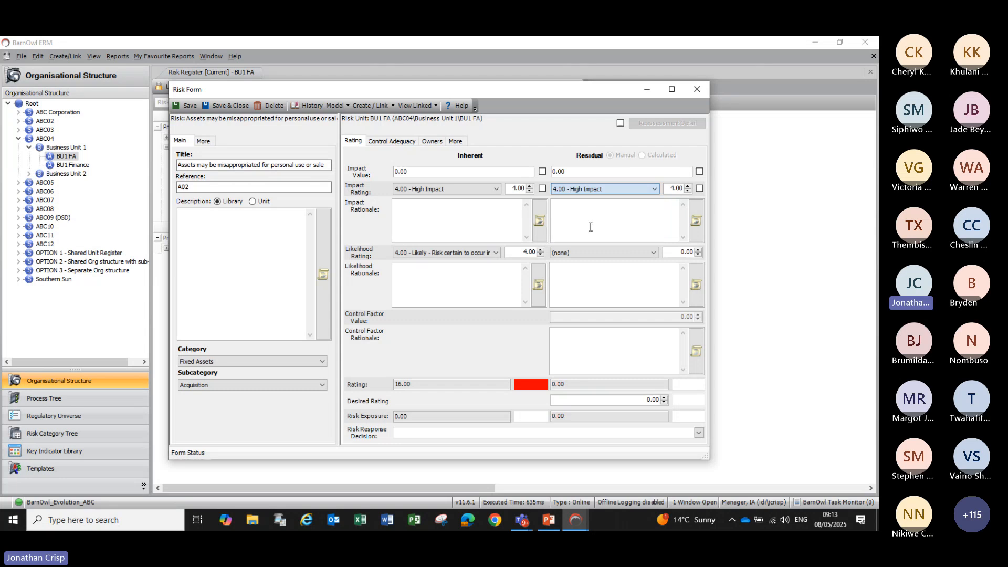
pyautogui.click(652, 253)
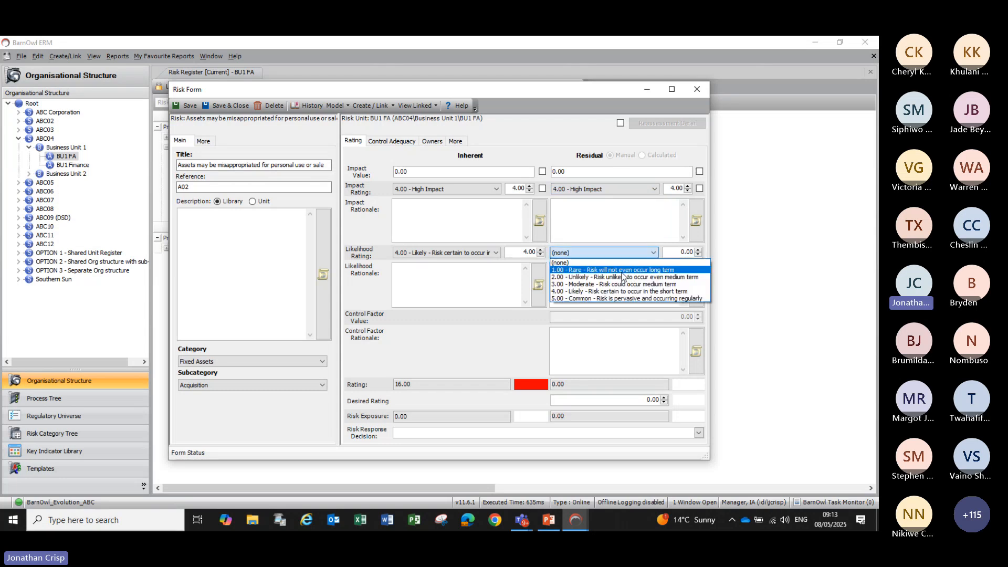
pyautogui.click(582, 278)
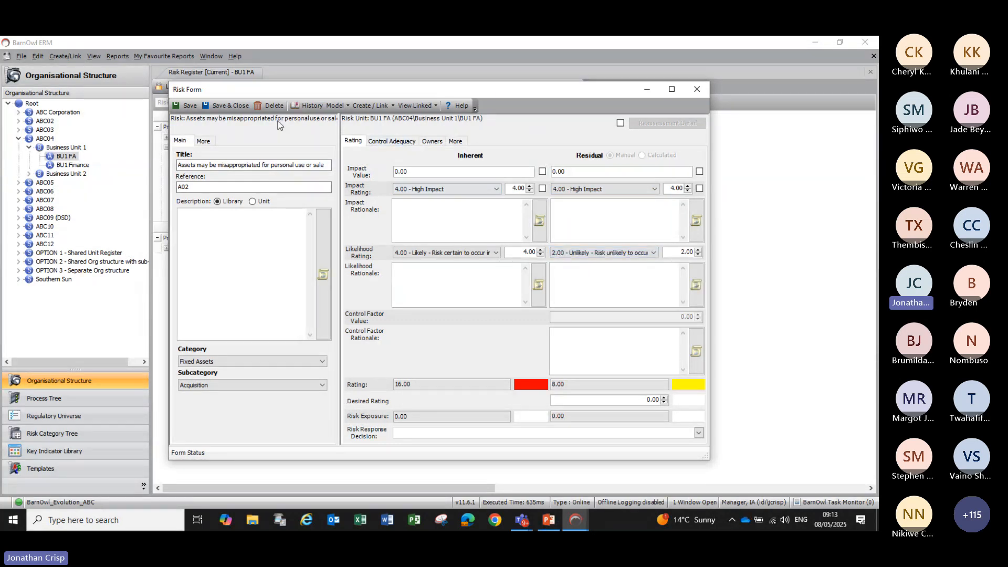
pyautogui.click(225, 106)
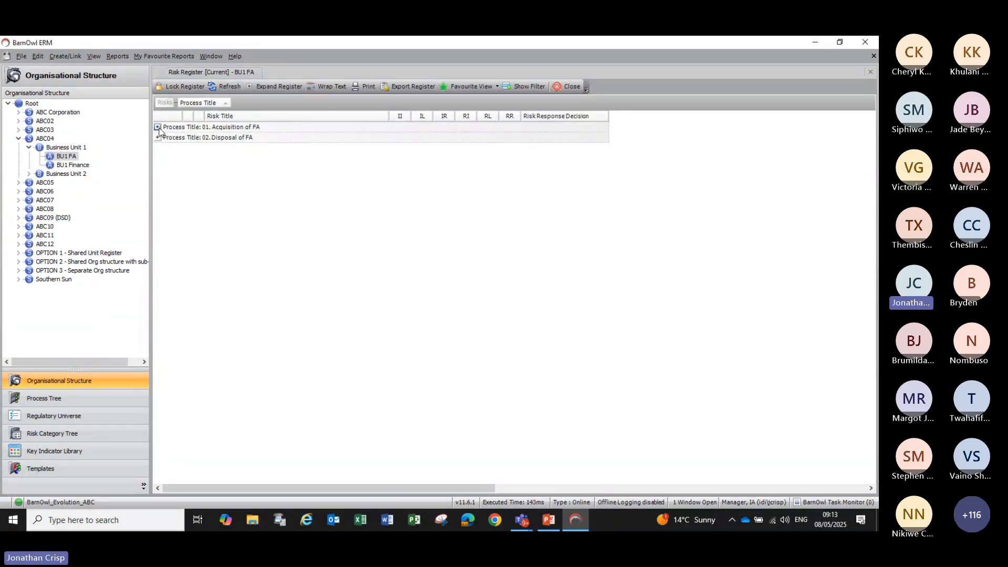
# Step: Under the risk Assets are not categorised correctly, rate the control Bar codes to be applied and categorised correctly as Partially Effective and save it
pyautogui.click(158, 127)
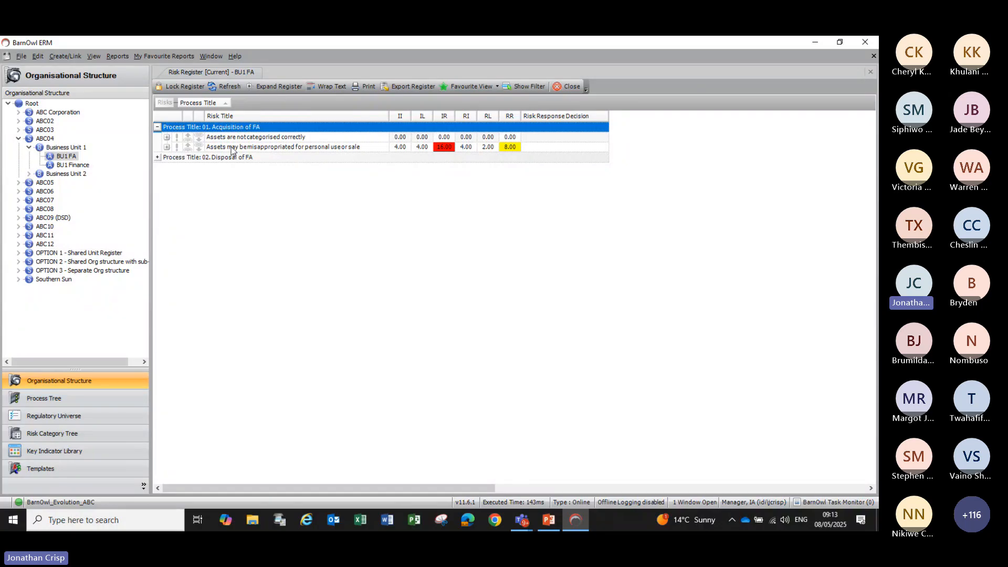
pyautogui.click(167, 138)
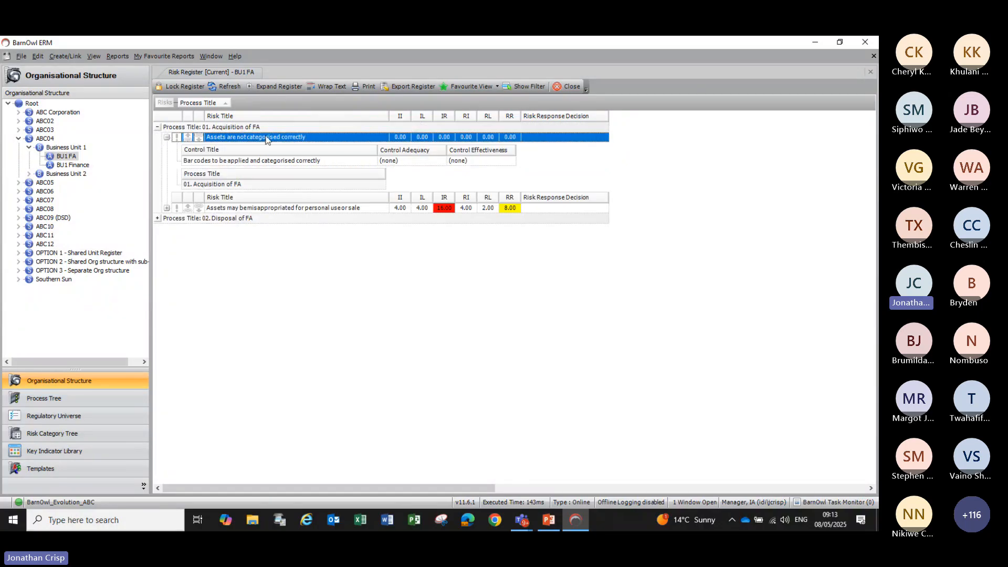
pyautogui.doubleClick(226, 161)
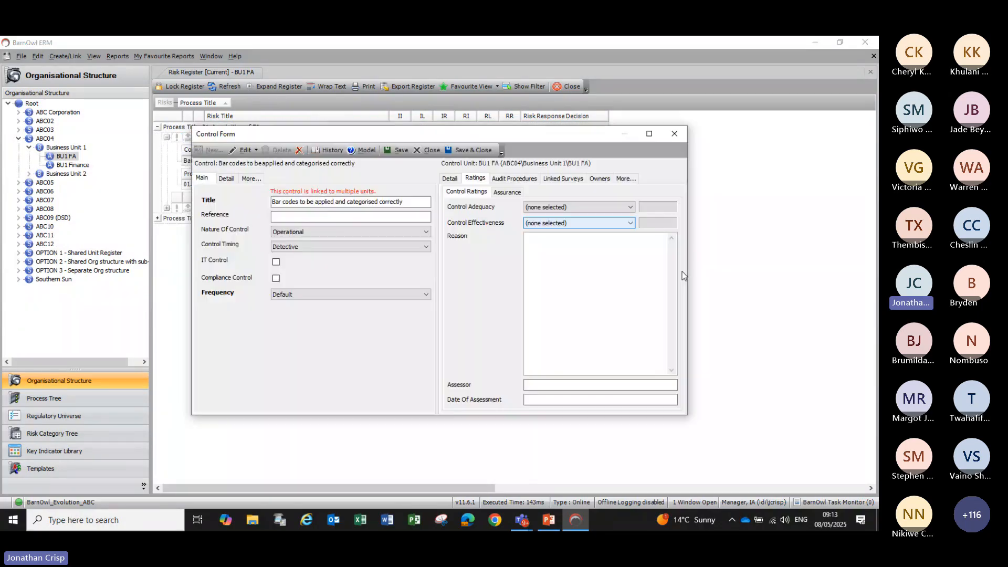
pyautogui.click(631, 222)
pyautogui.click(552, 250)
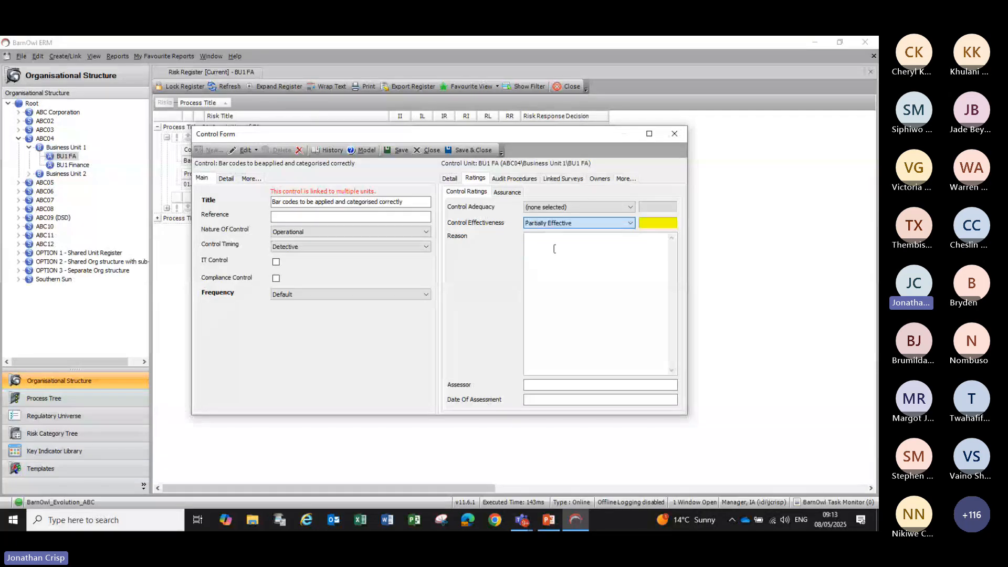
pyautogui.click(471, 150)
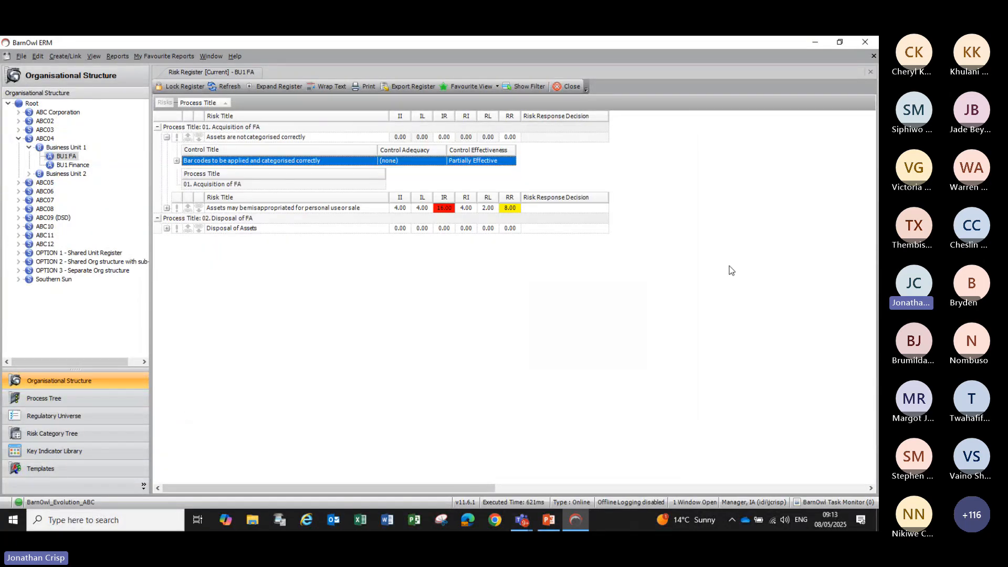
# Step: For the risk Assets are not categorised correctly, set inherent impact to 4.00 - High Impact and inherent likelihood to 3.00 - Moderate
pyautogui.doubleClick(272, 137)
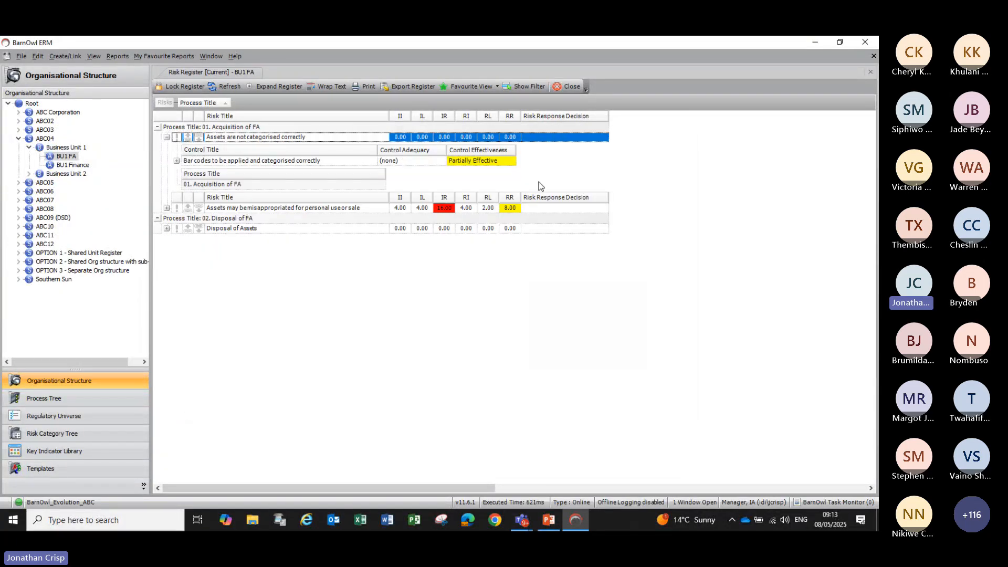
pyautogui.click(493, 188)
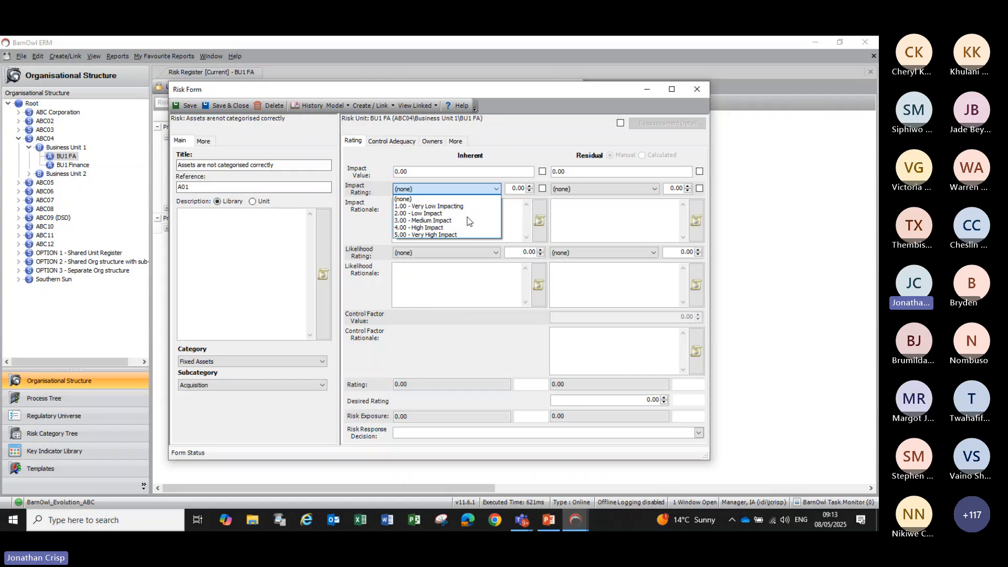
pyautogui.click(455, 229)
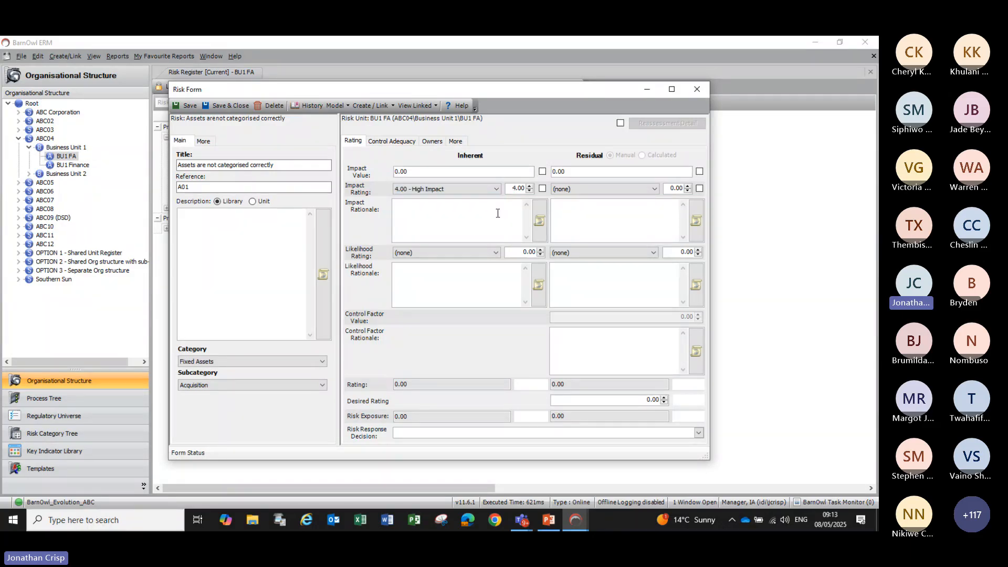
pyautogui.click(495, 252)
pyautogui.click(437, 284)
# Step: Set the asset categorisation risk's residual impact to 4.00 - High Impact and residual likelihood to 2.00 - Unlikely, and save the risk
pyautogui.click(654, 188)
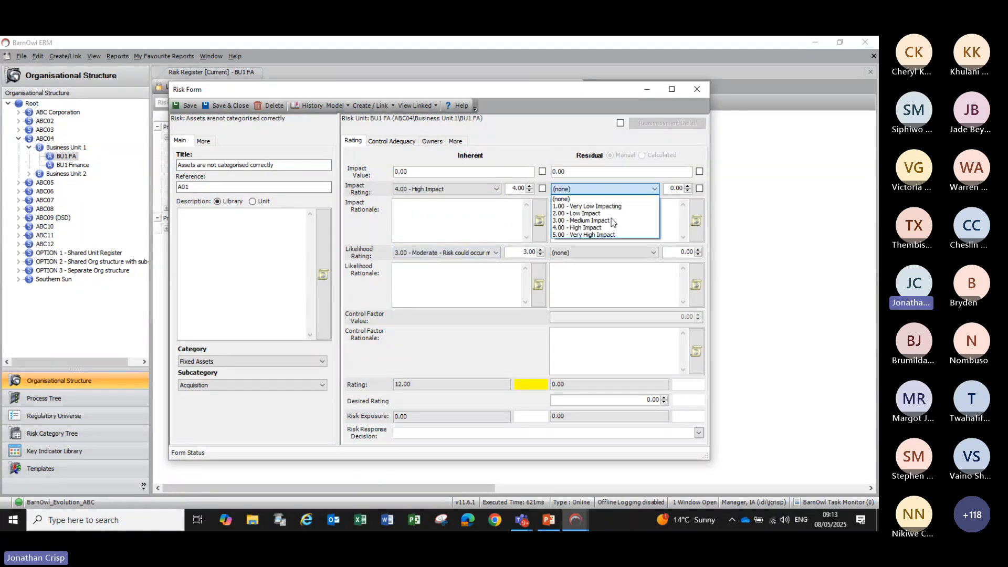
pyautogui.click(587, 229)
pyautogui.click(654, 253)
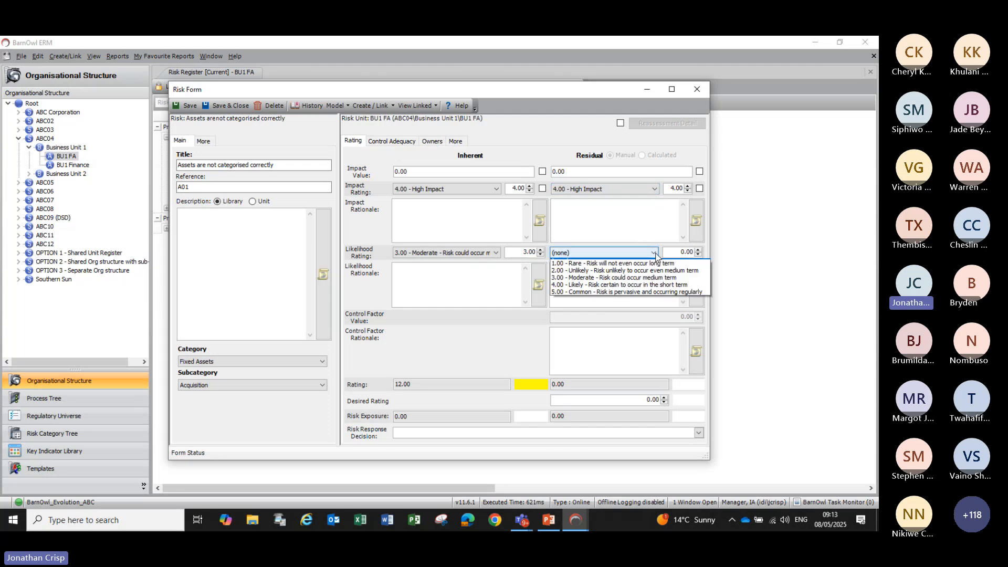
pyautogui.click(594, 279)
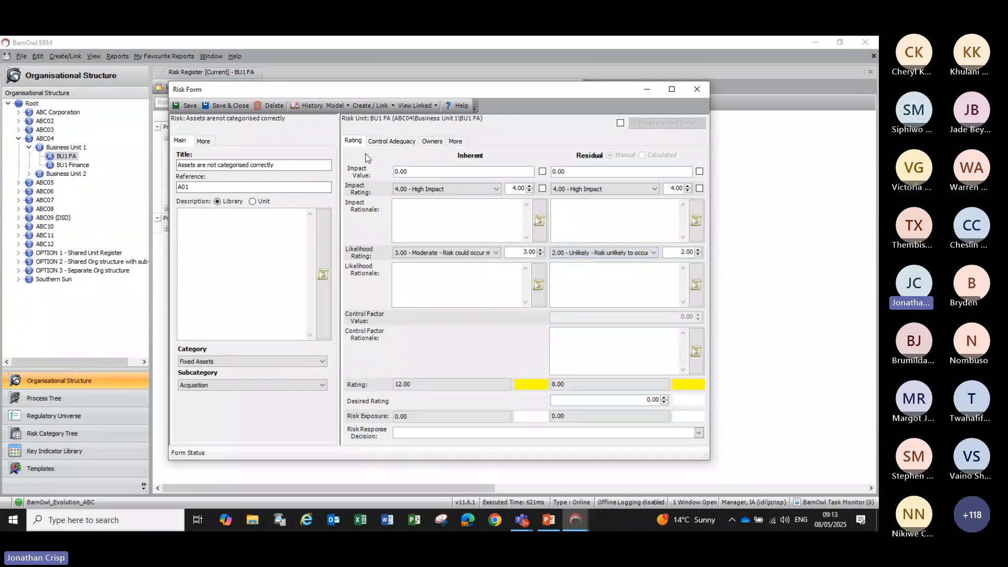
pyautogui.click(208, 109)
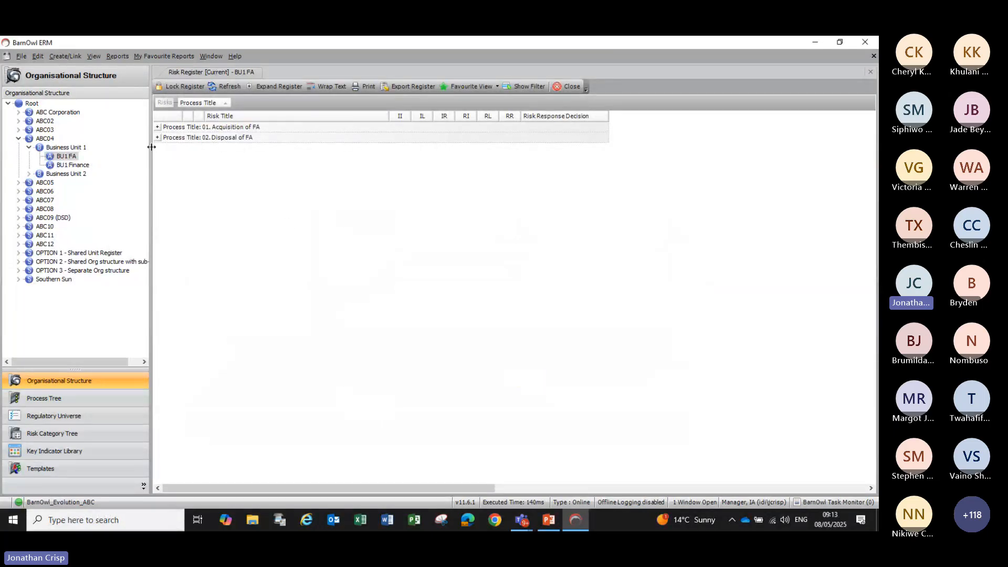
# Step: Expand the processes 01. Acquisition of FA and 02. Disposal of FA in the register to review their risk ratings
pyautogui.click(157, 127)
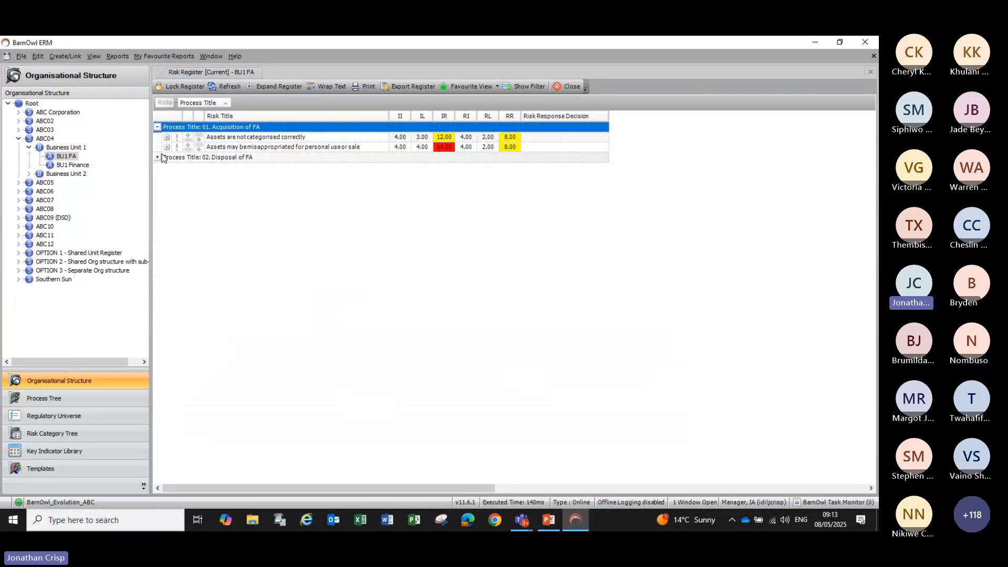
pyautogui.click(158, 157)
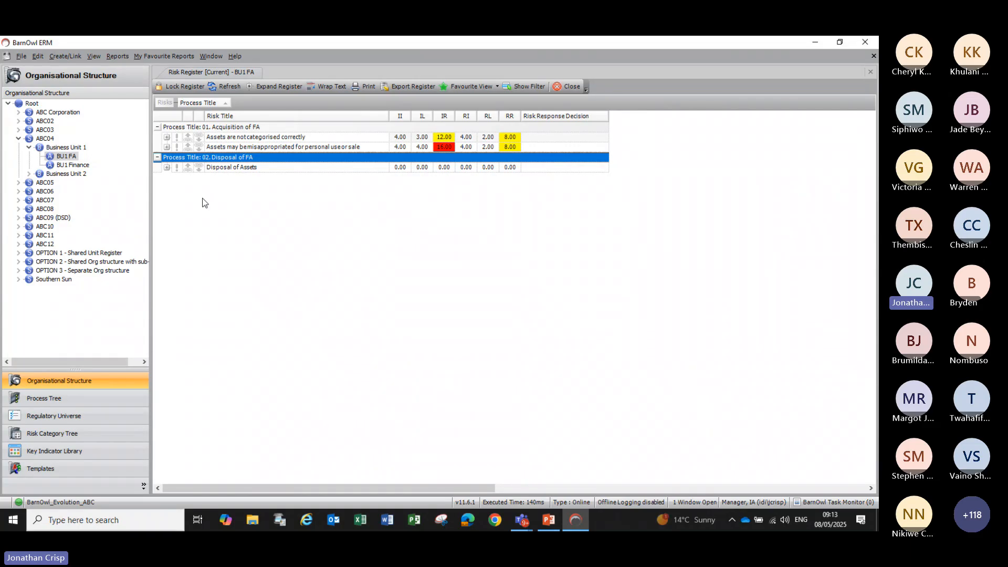
# Step: Switch to the Internal Audit module and show its organisational structure
pyautogui.click(24, 60)
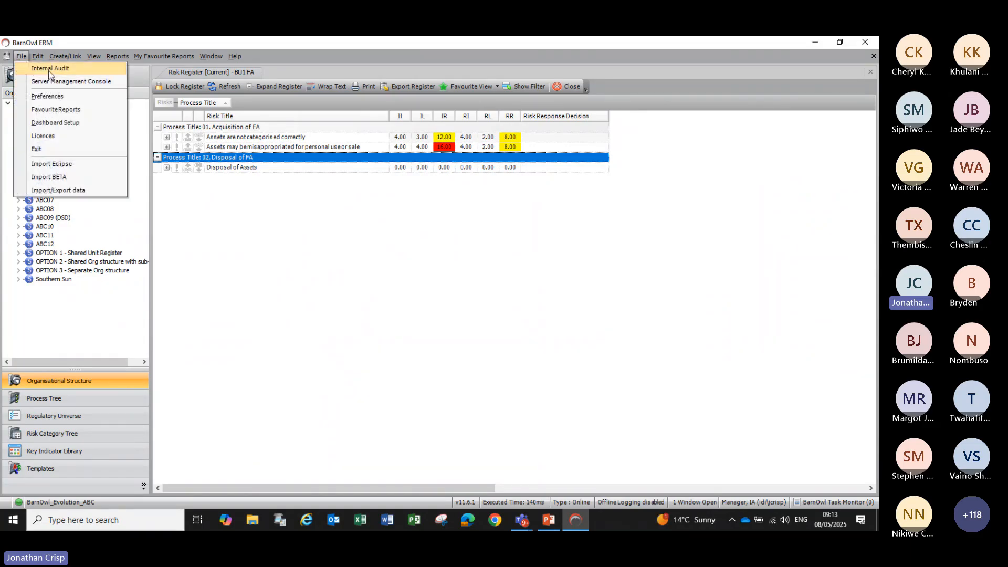
pyautogui.click(55, 68)
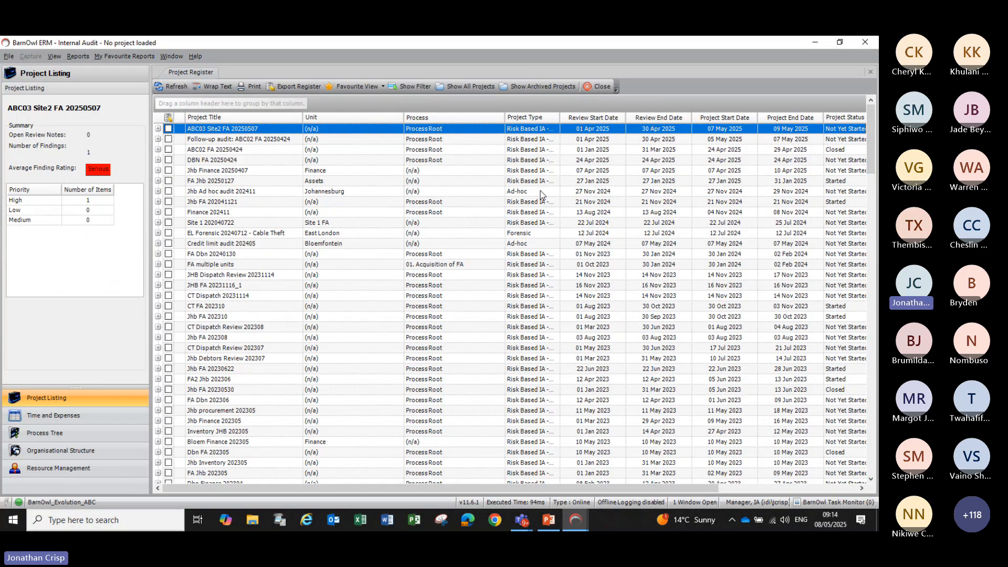
pyautogui.click(60, 450)
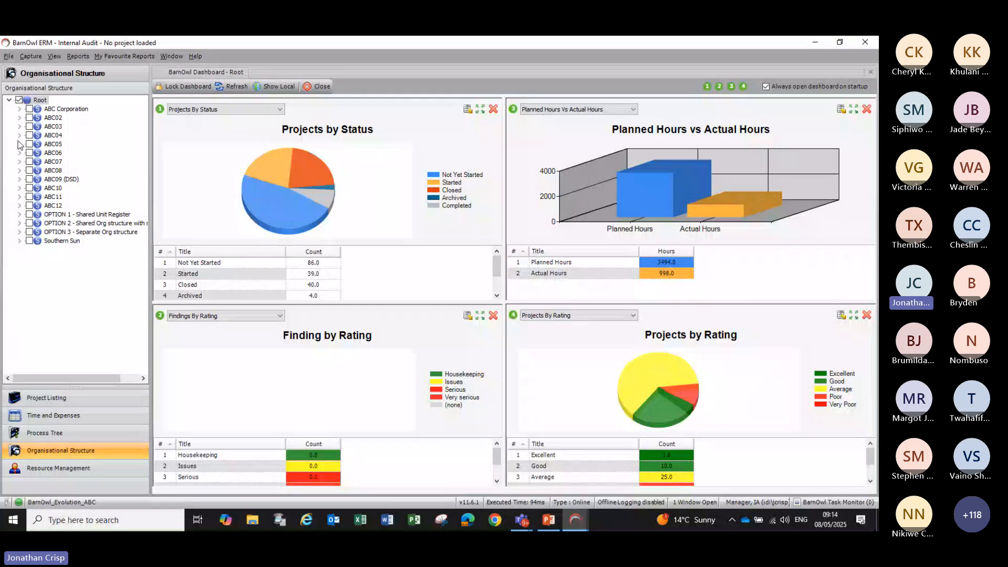
# Step: Create a new audit project for BU1 FA under ABC04's Business Unit 1, titled ABC04 BU1 FA 20250508
pyautogui.click(19, 135)
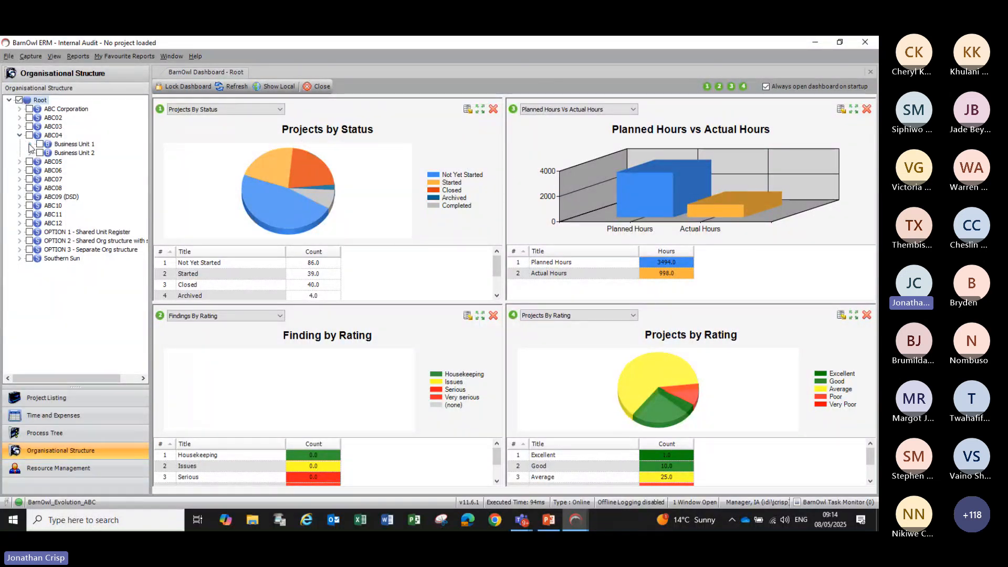
pyautogui.click(30, 145)
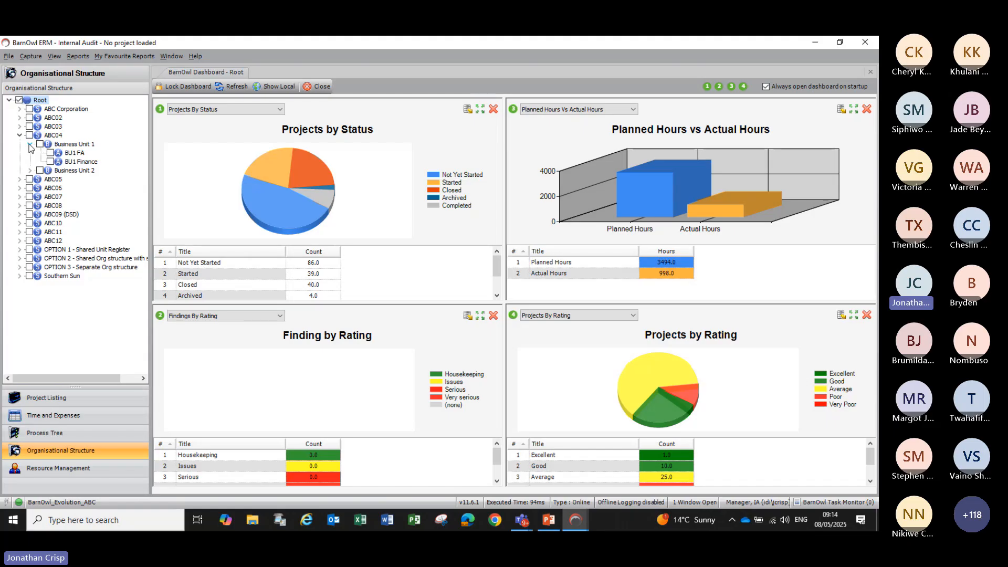
pyautogui.click(51, 154)
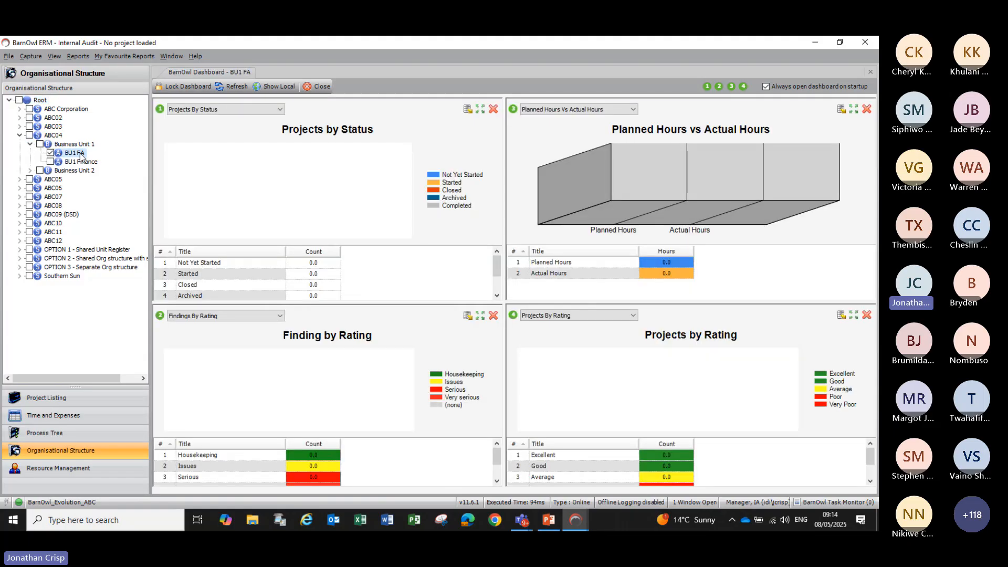
pyautogui.rightClick(81, 155)
pyautogui.moveTo(132, 158)
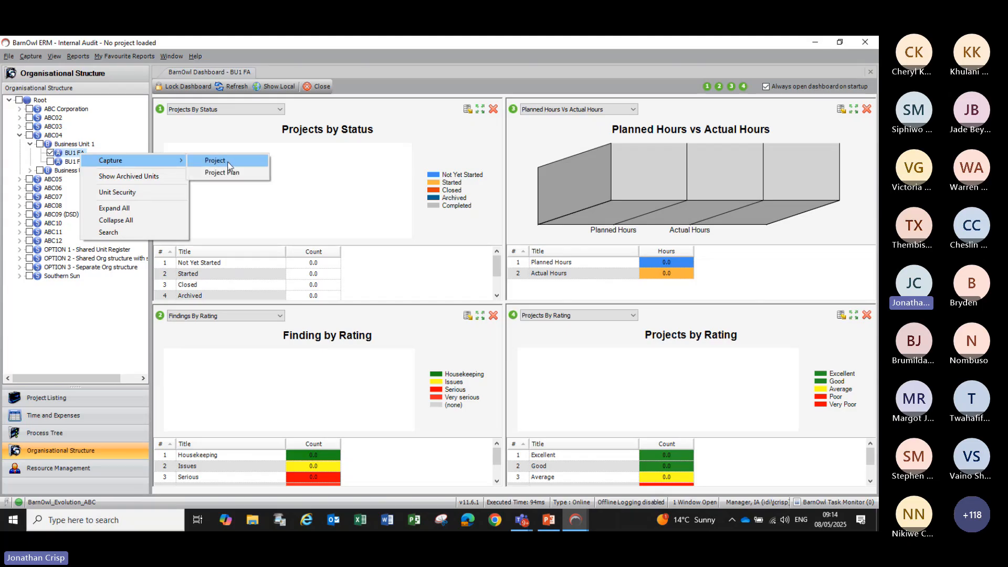
pyautogui.click(227, 162)
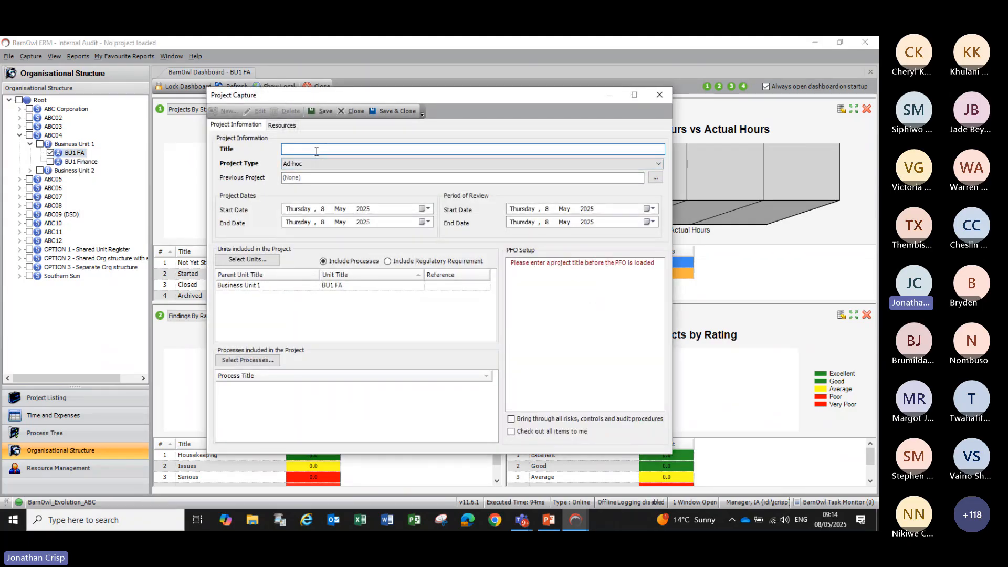
pyautogui.write('ABC')
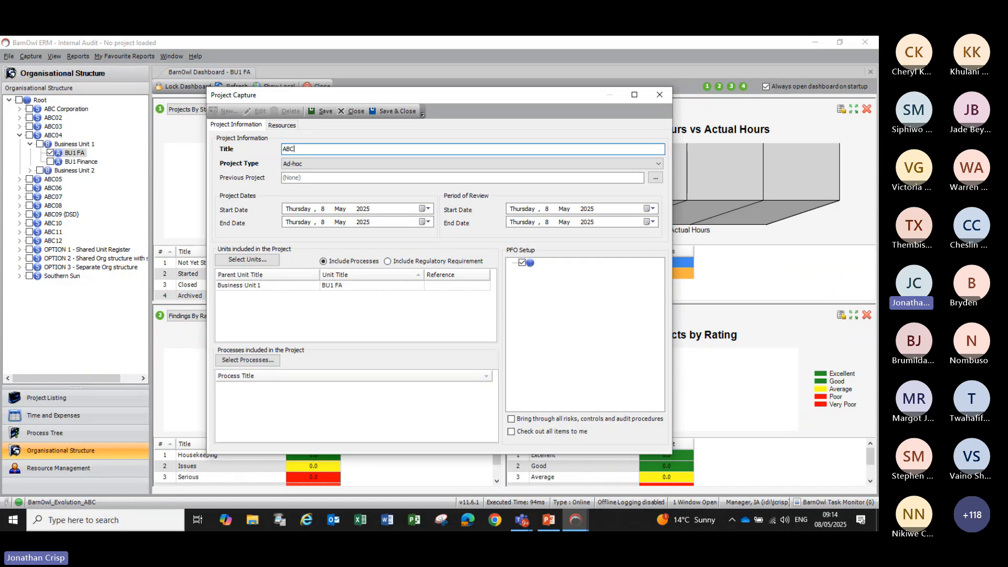
pyautogui.write('04 BU1 FA 20250508')
# Step: Set the project end date to 9 May 2025 and the period of review from 1 March 2025 to 30 April 2025
pyautogui.click(428, 221)
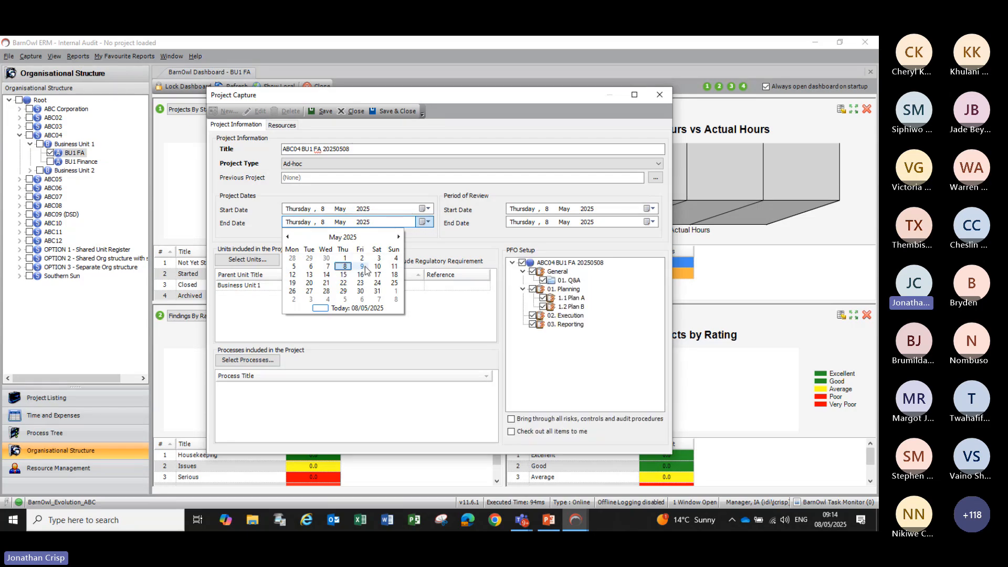
pyautogui.click(362, 266)
pyautogui.click(651, 209)
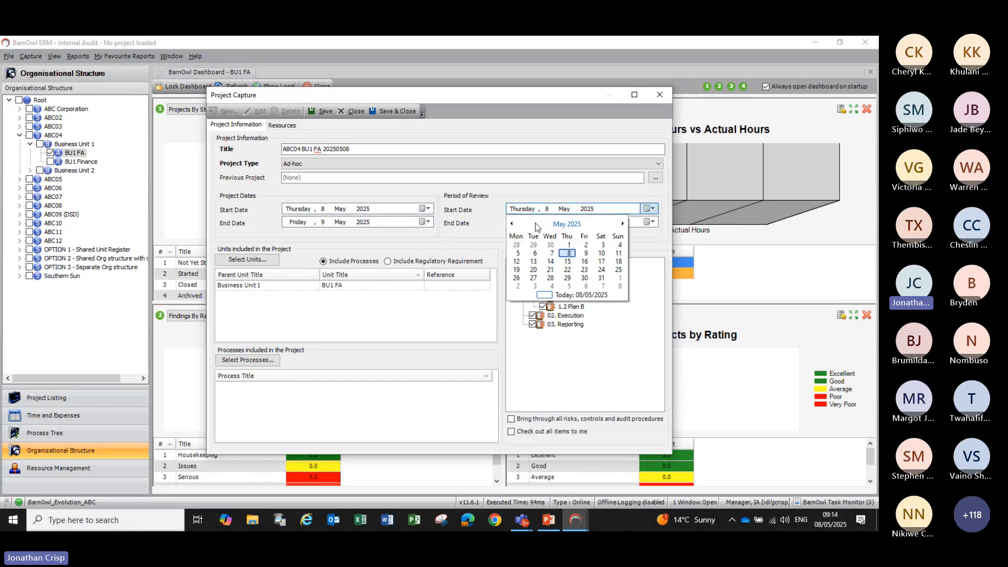
pyautogui.click(511, 224)
pyautogui.click(512, 223)
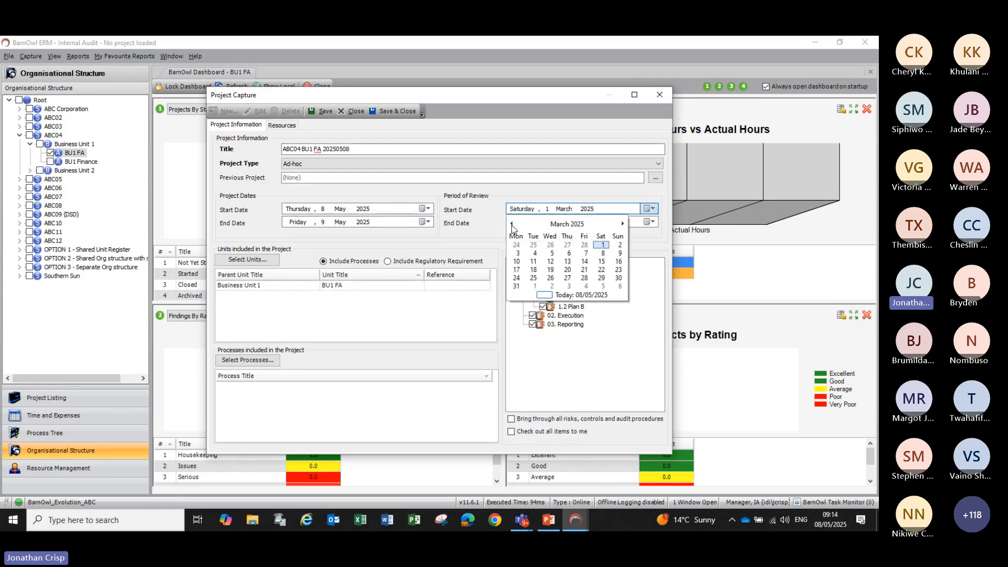
pyautogui.click(602, 245)
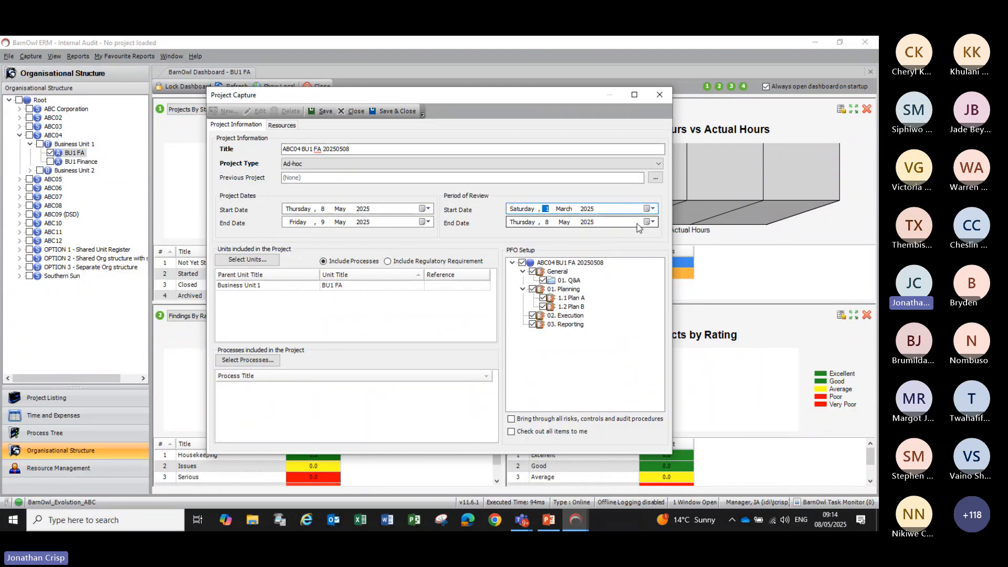
pyautogui.click(651, 222)
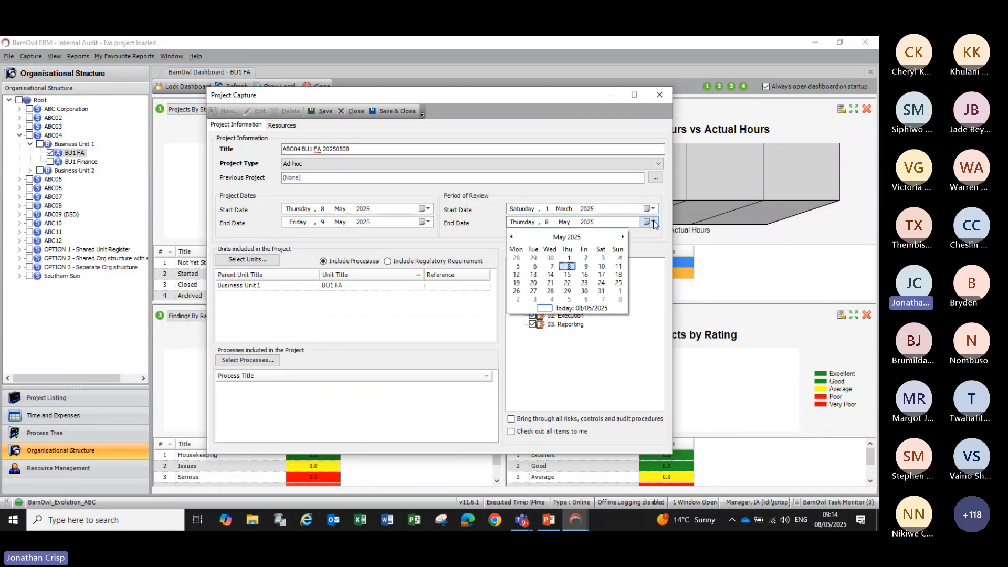
pyautogui.click(513, 238)
pyautogui.click(551, 291)
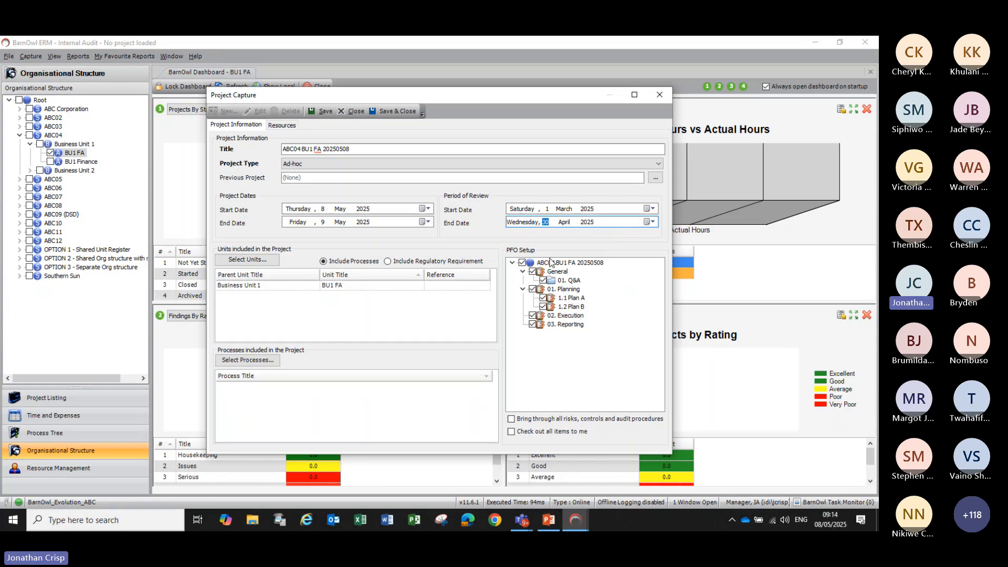
# Step: Include the Fixed Assets process 01. Acquisition of FA in the project and set the project type to Risk Based IA - simple
pyautogui.click(249, 361)
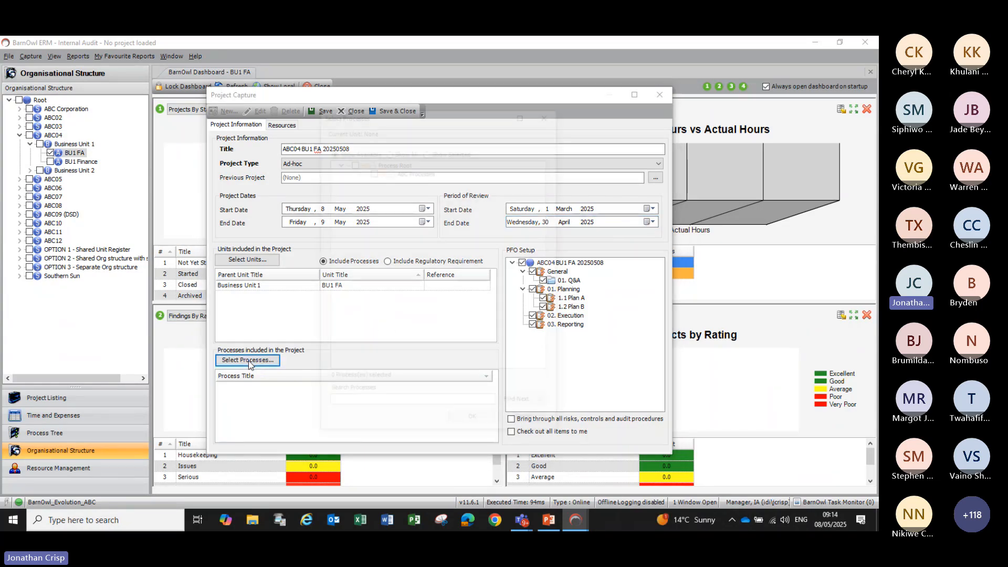
pyautogui.click(361, 170)
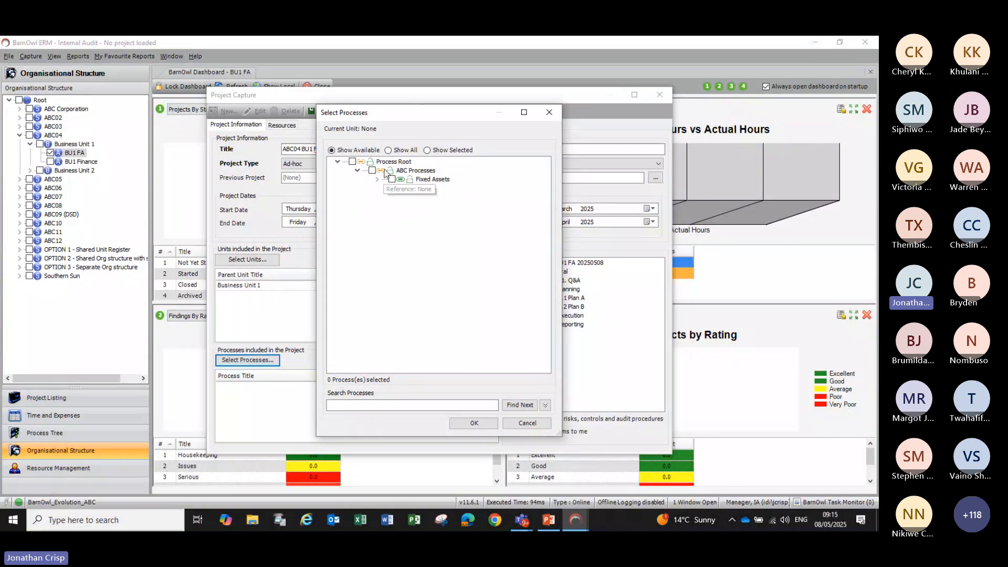
pyautogui.click(378, 180)
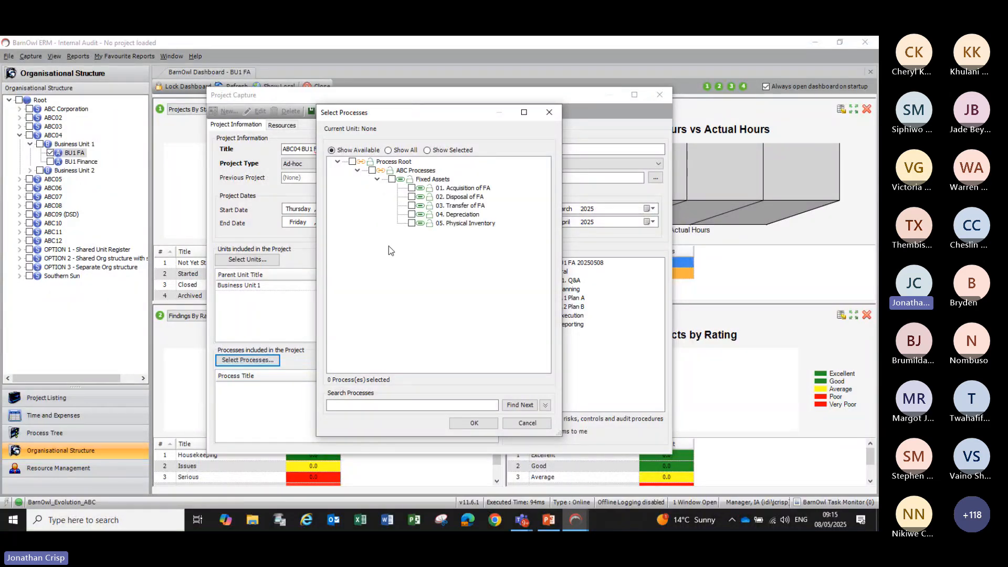
pyautogui.click(412, 189)
pyautogui.click(468, 425)
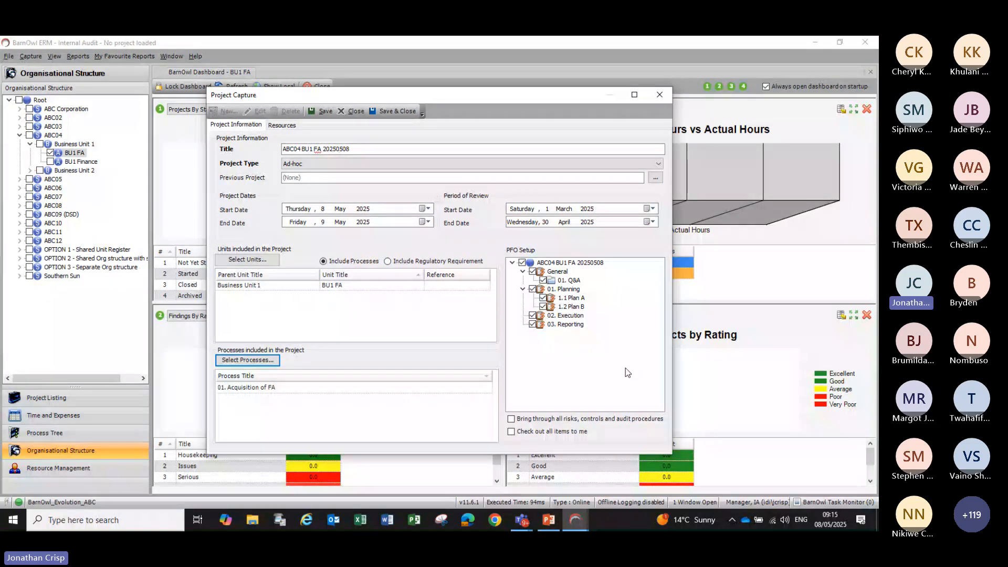
pyautogui.click(659, 164)
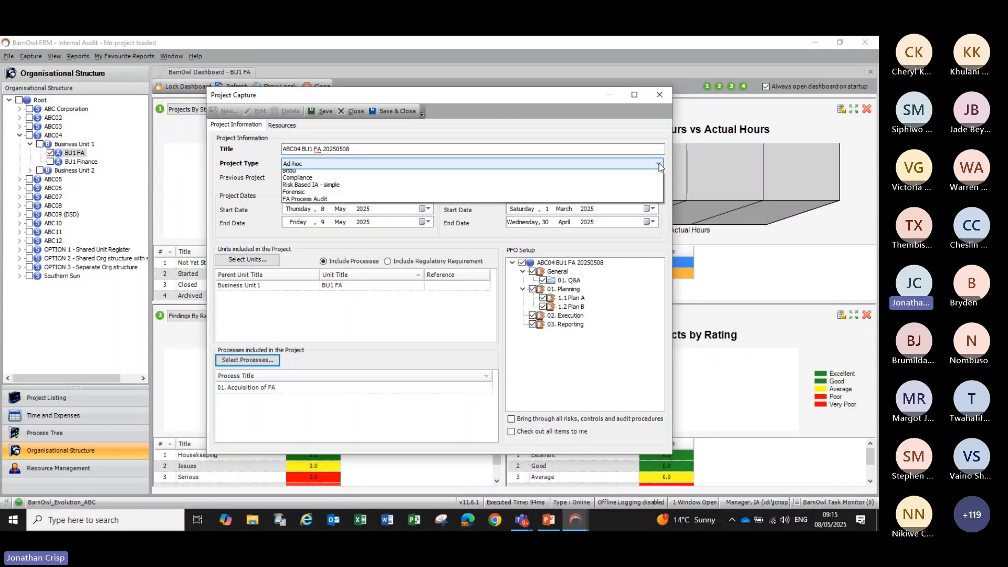
pyautogui.click(312, 195)
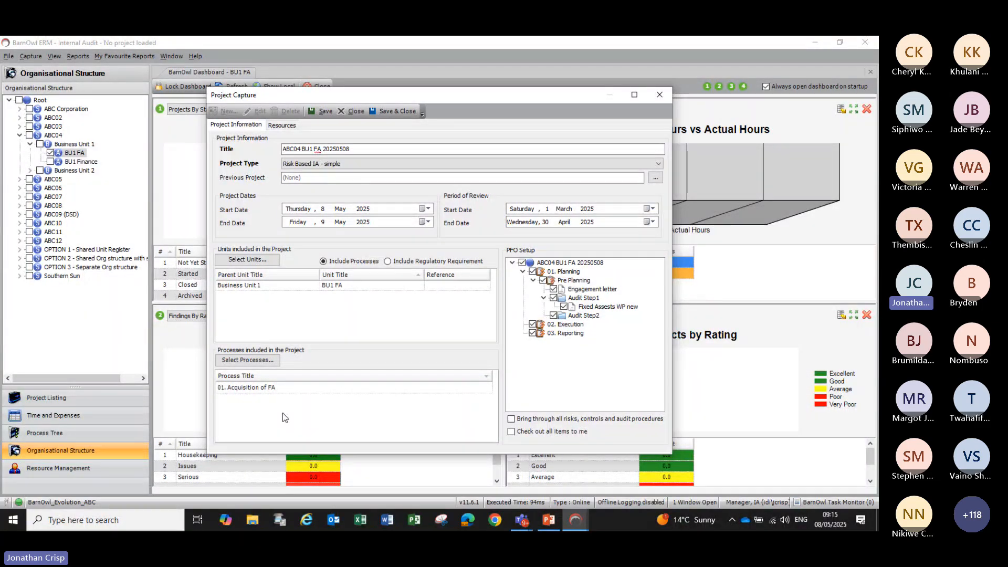
# Step: Add IA Manager as a project resource with all project permissions, and save and open the project
pyautogui.click(282, 125)
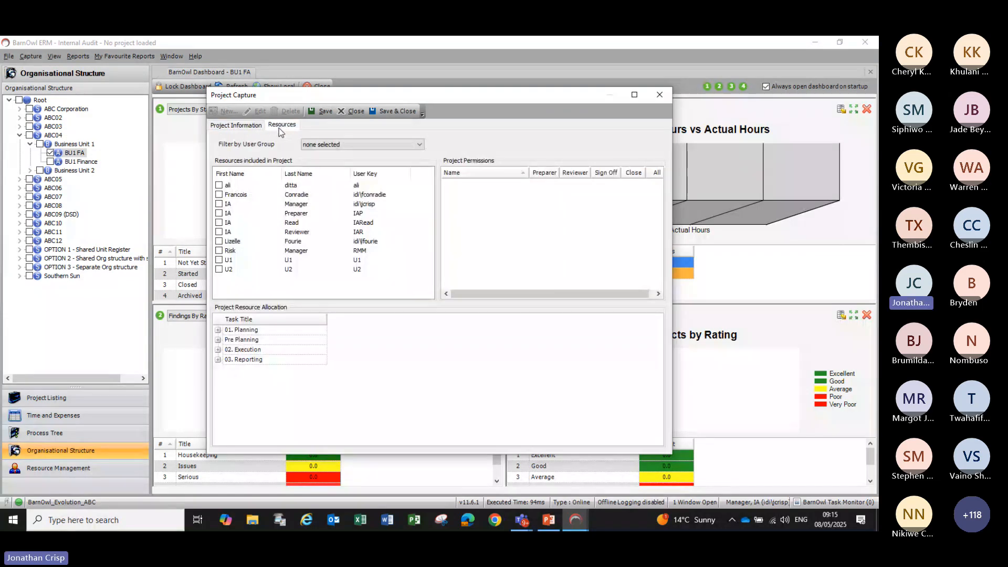
pyautogui.click(219, 205)
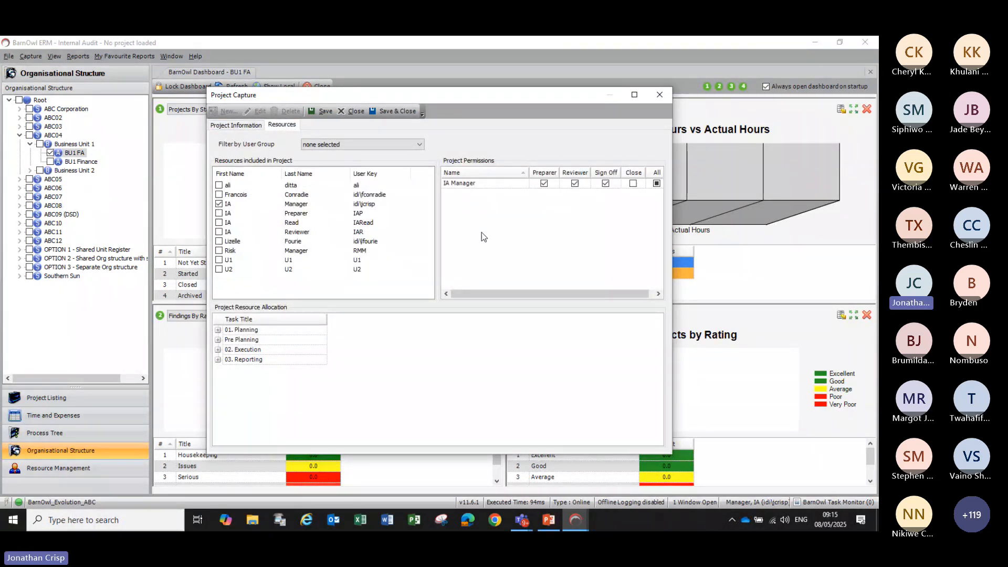
pyautogui.click(656, 183)
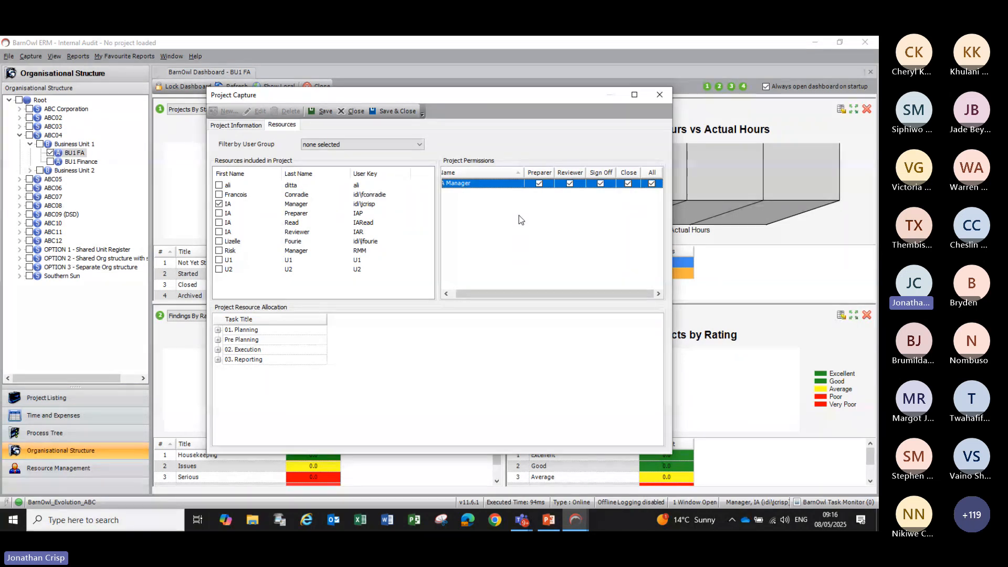
pyautogui.click(375, 114)
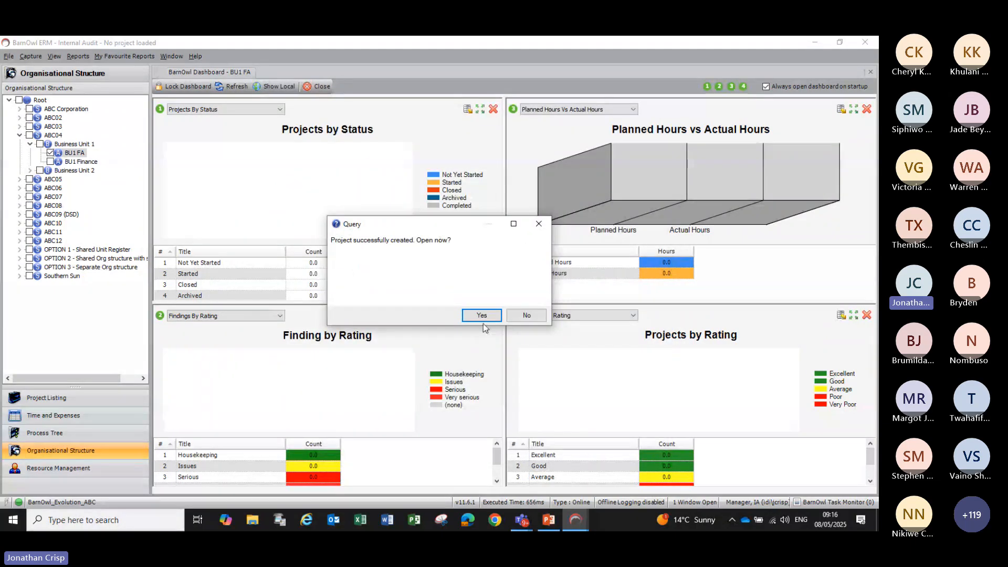
pyautogui.click(483, 317)
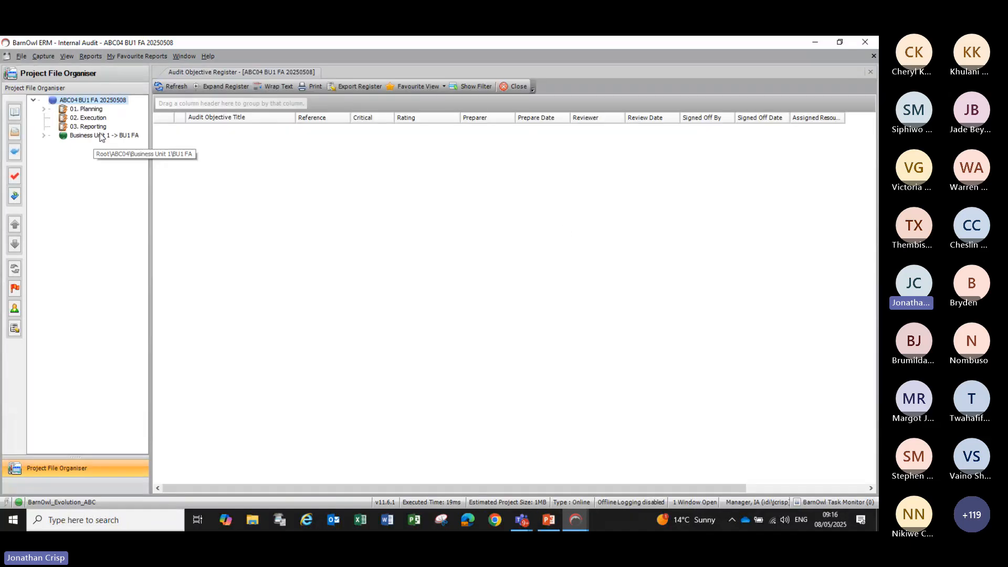
# Step: Expand the whole project tree and move the Business Unit 1 -> BU1 FA node into 02. Execution
pyautogui.rightClick(93, 99)
pyautogui.click(139, 162)
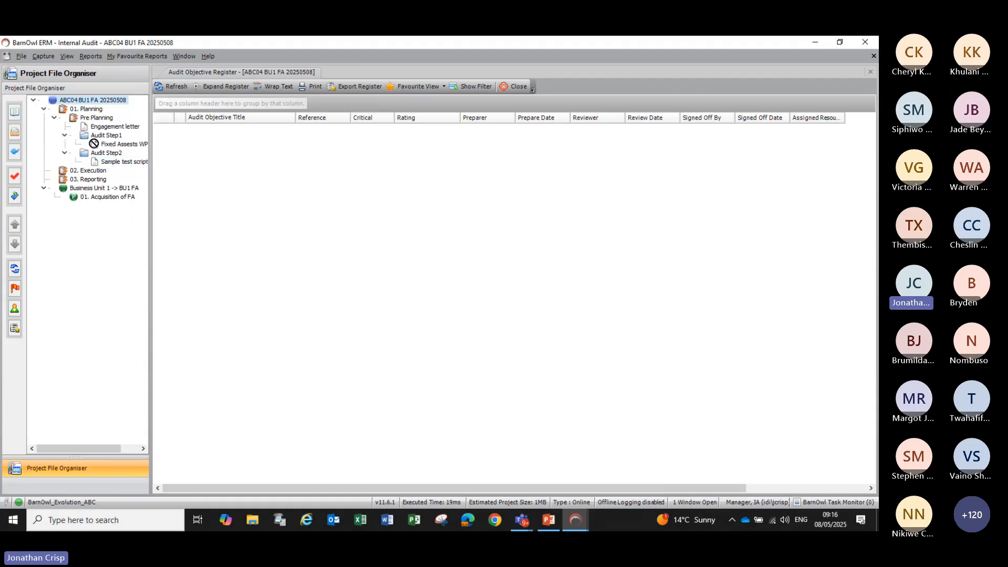
pyautogui.moveTo(92, 175); pyautogui.dragTo(92, 174)
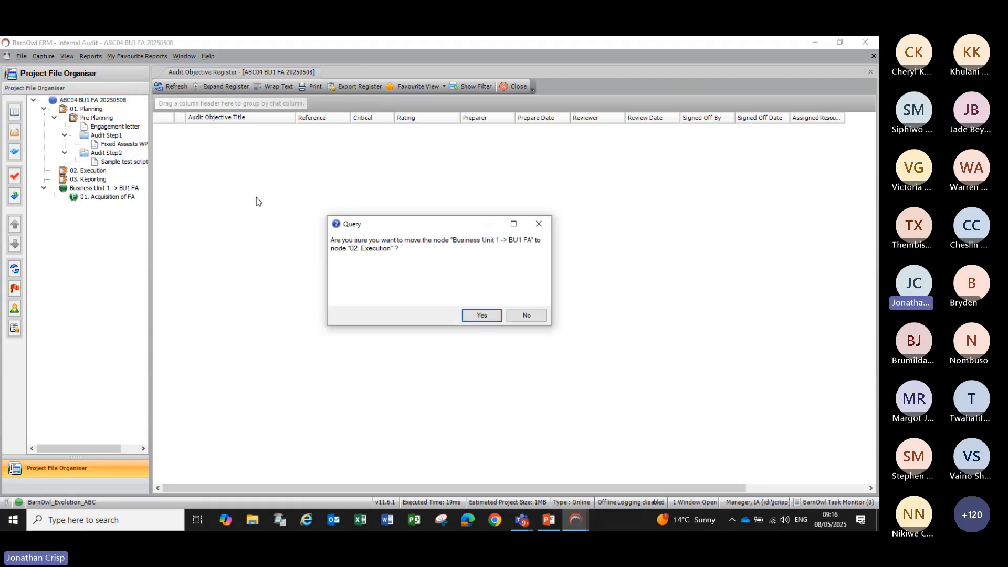
pyautogui.click(478, 320)
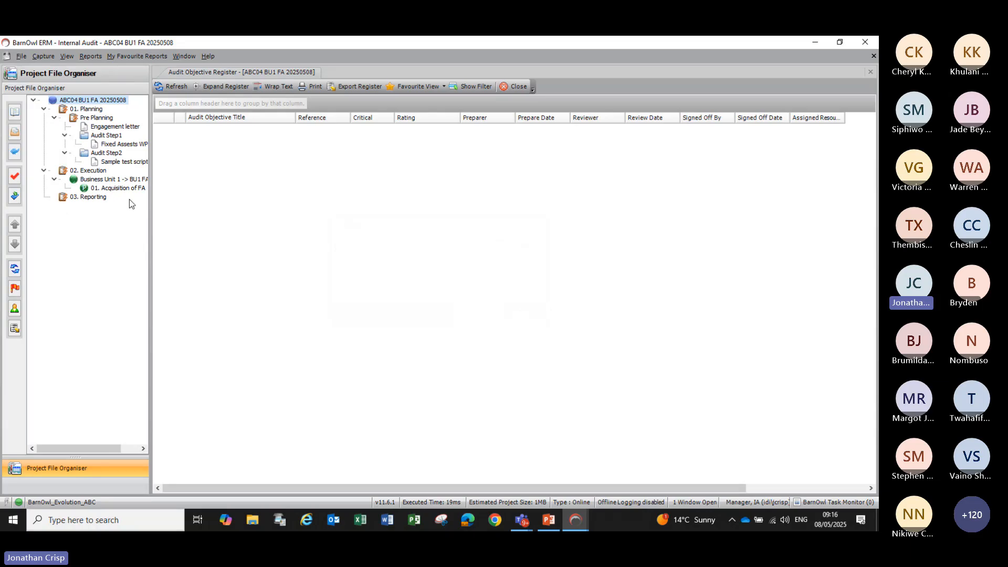
# Step: Review the engagement letter entry and Audit Step1's additional audit step fields, and close the audit step without saving
pyautogui.click(116, 128)
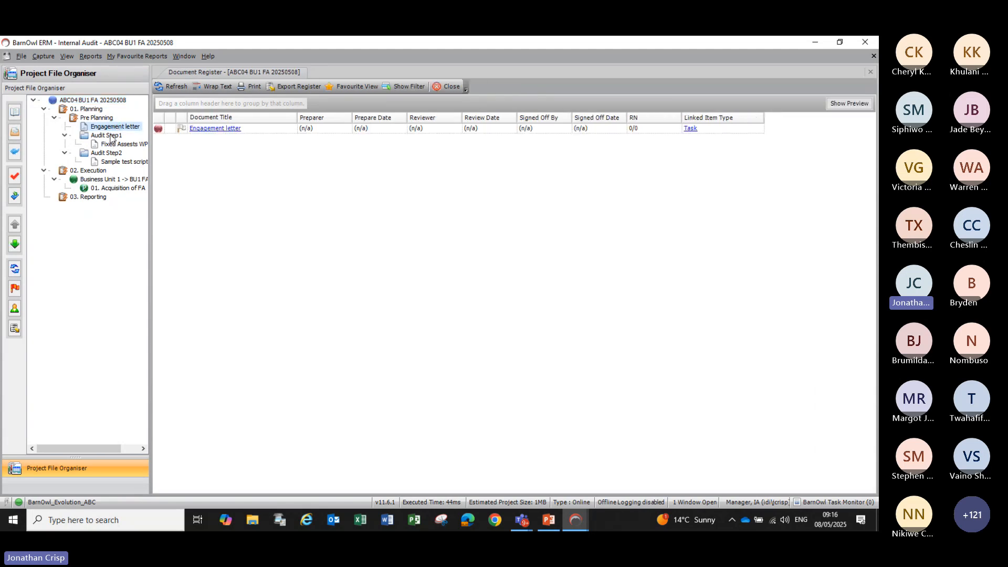
pyautogui.click(110, 137)
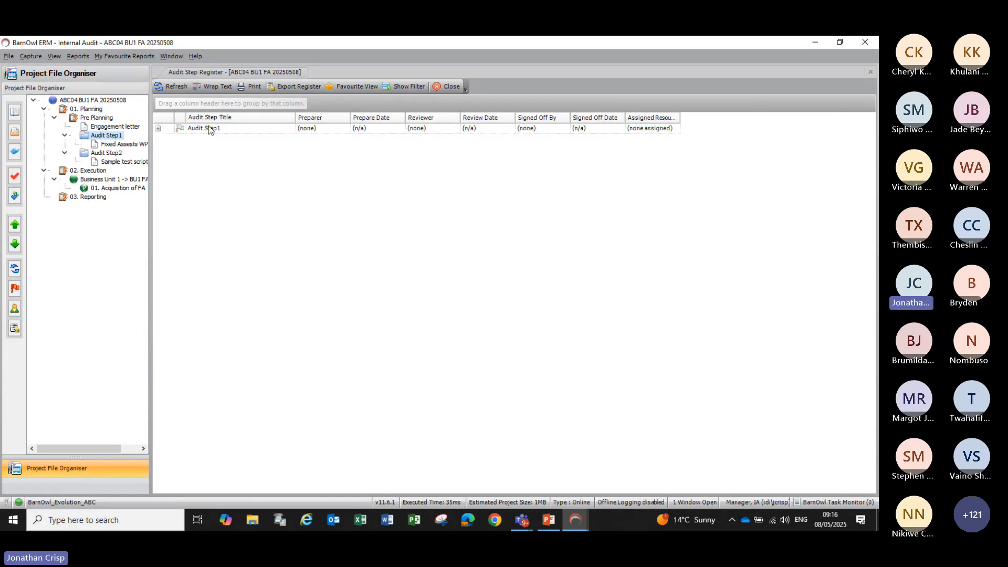
pyautogui.doubleClick(209, 132)
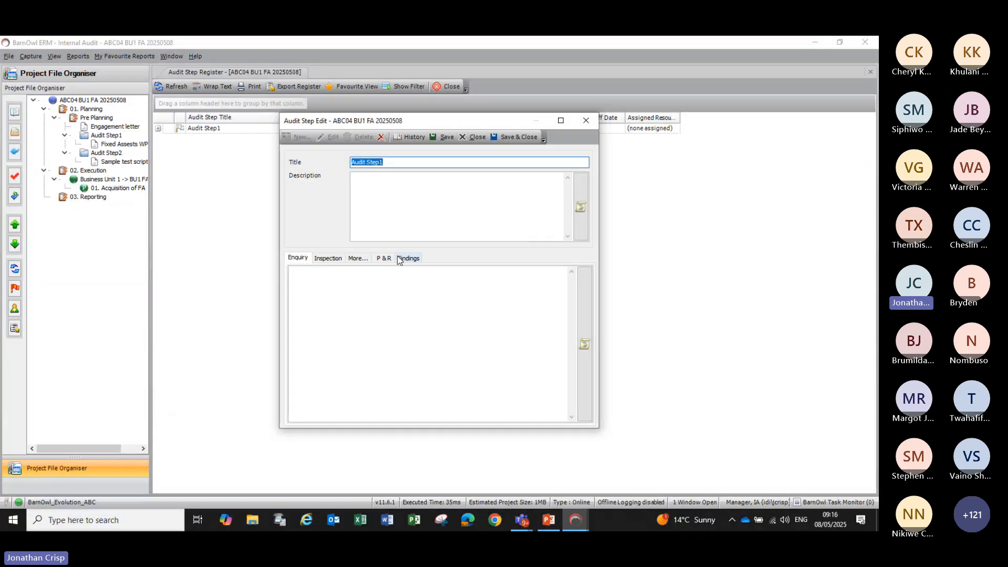
pyautogui.click(352, 261)
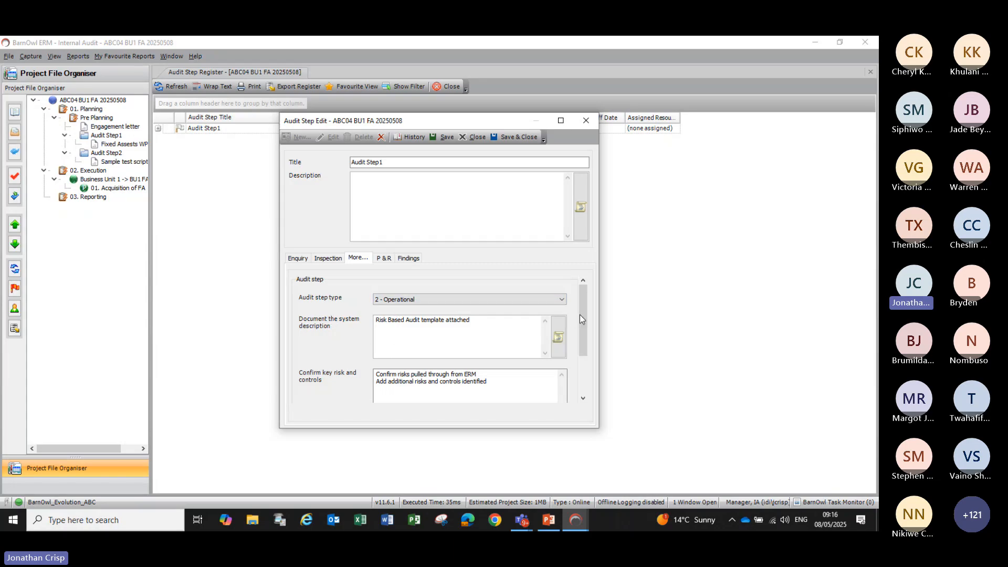
pyautogui.moveTo(580, 314); pyautogui.dragTo(584, 357)
pyautogui.moveTo(584, 364); pyautogui.dragTo(579, 311)
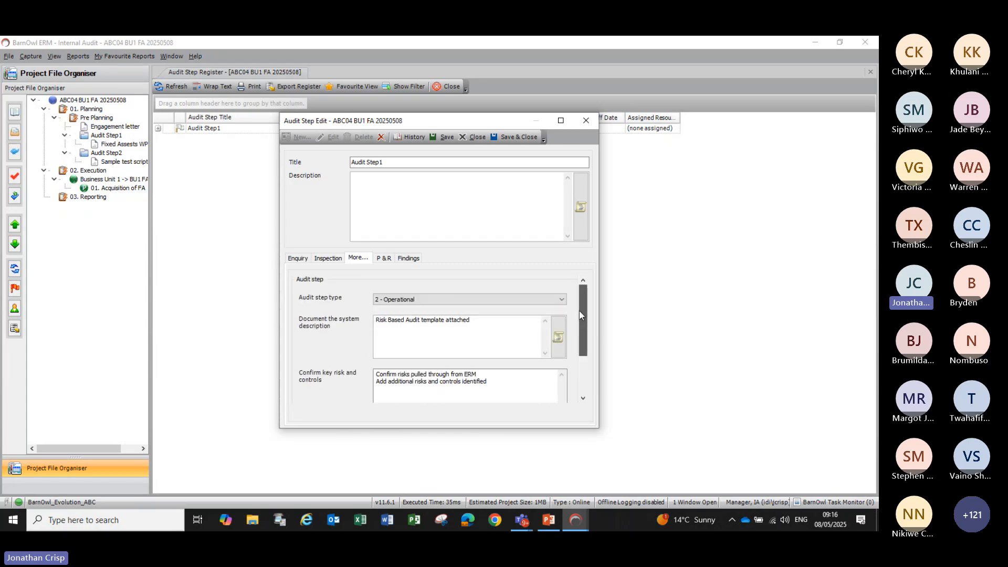
pyautogui.click(558, 334)
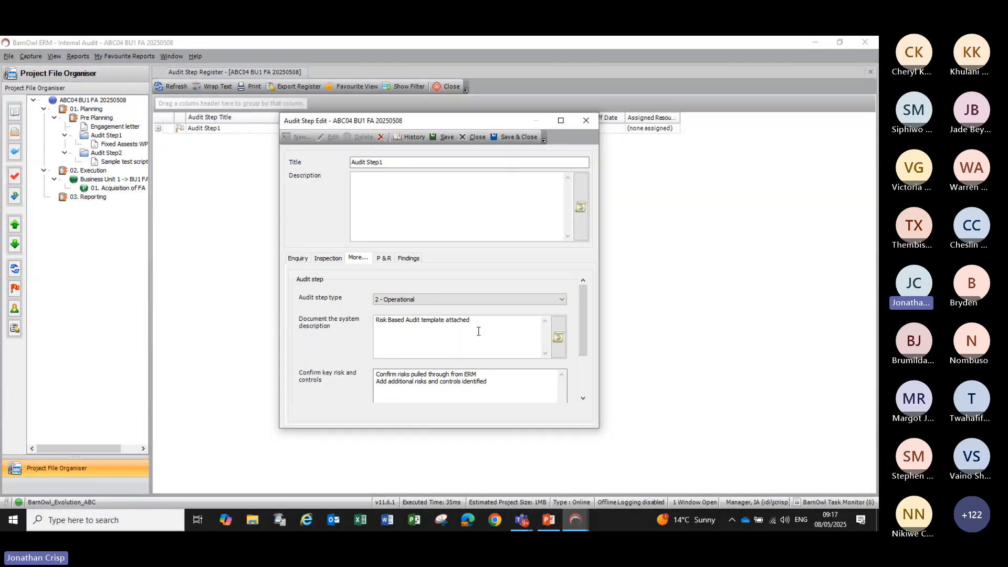
pyautogui.moveTo(582, 328)
pyautogui.mouseDown()
pyautogui.moveTo(583, 389)
pyautogui.moveTo(583, 323)
pyautogui.mouseUp()
pyautogui.click(587, 122)
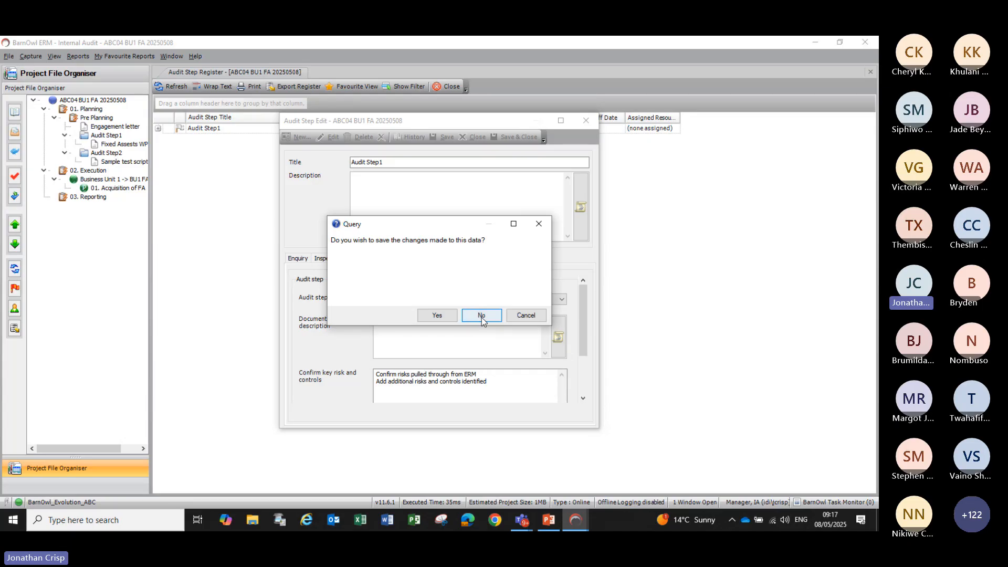
pyautogui.click(481, 317)
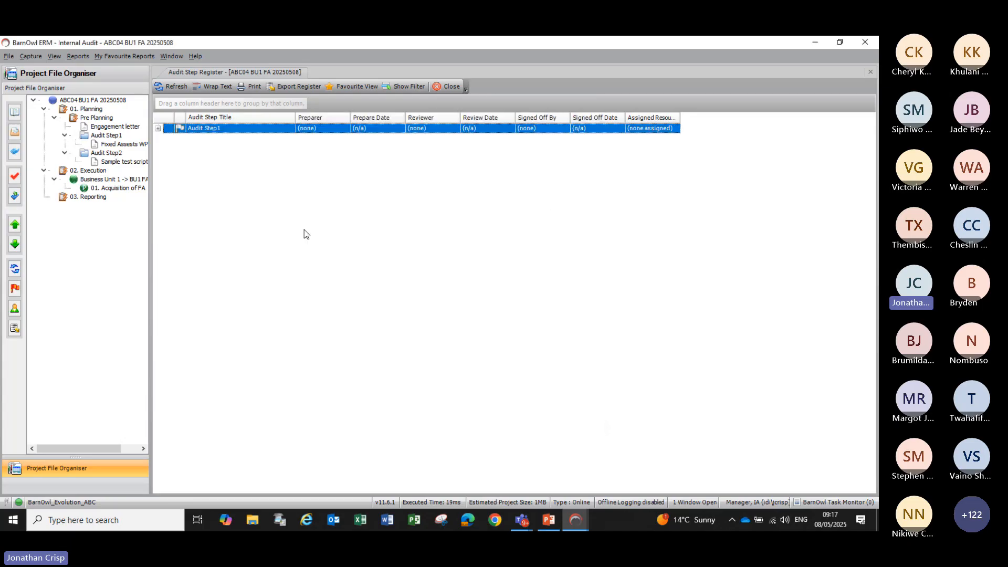
pyautogui.rightClick(245, 129)
pyautogui.moveTo(288, 137)
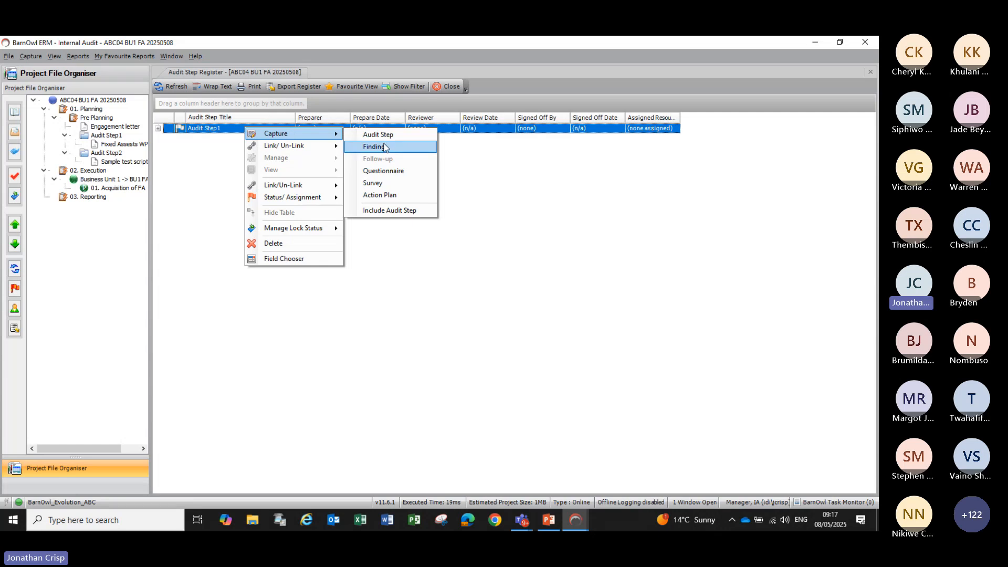
pyautogui.click(207, 167)
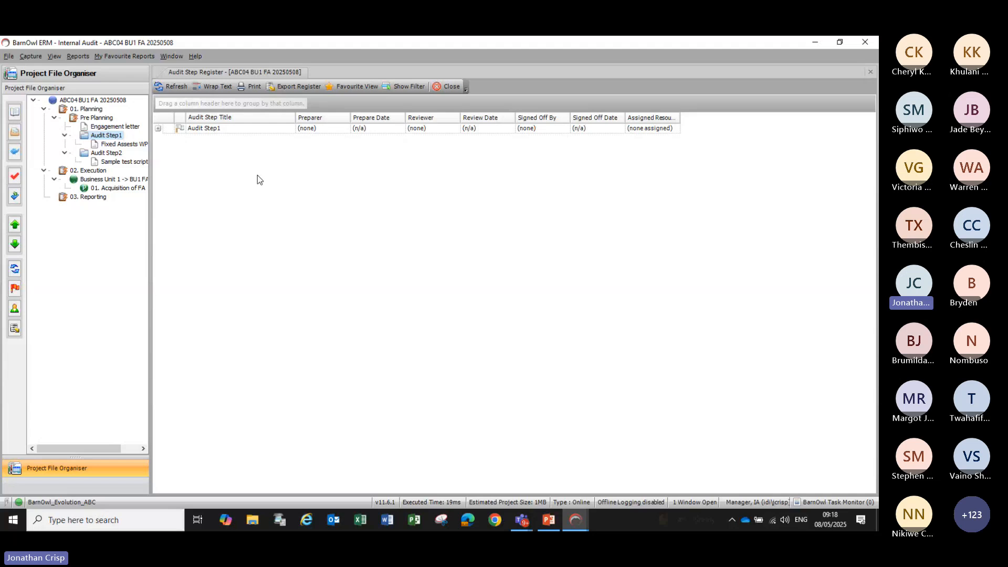
# Step: Include the risk of assets being misappropriated for personal use or sale, with its controls and procedures, in the audit content and save it
pyautogui.click(14, 132)
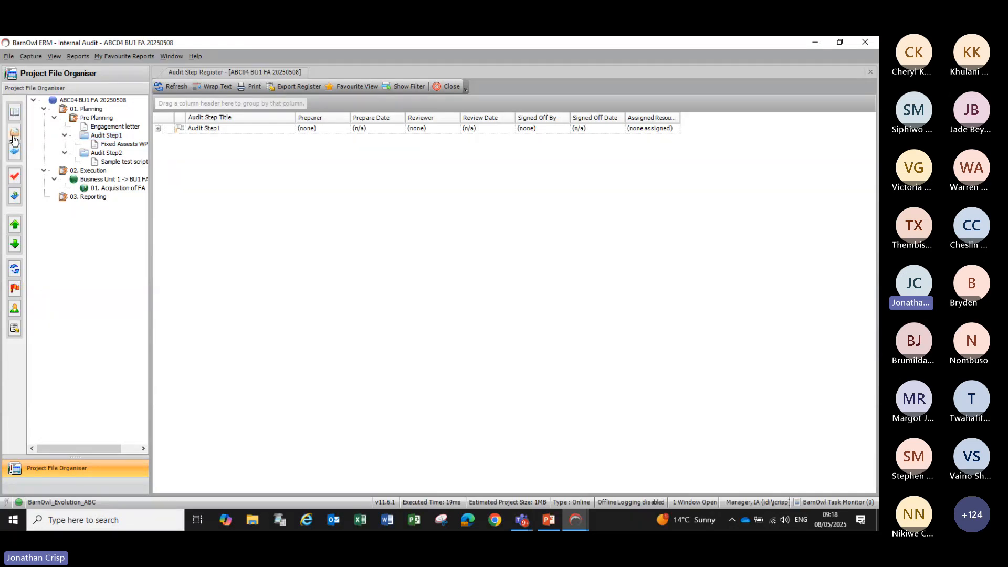
pyautogui.click(181, 193)
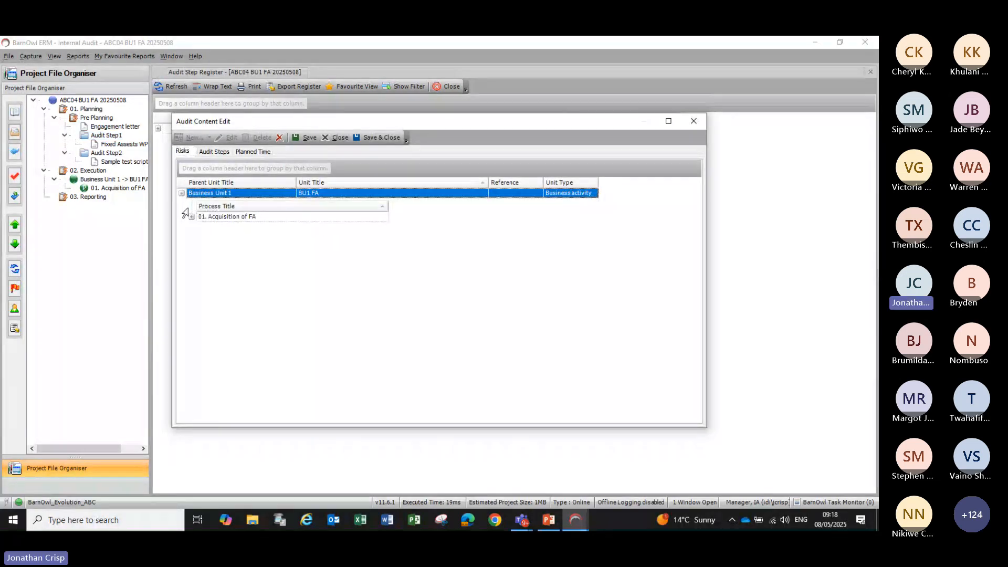
pyautogui.click(191, 217)
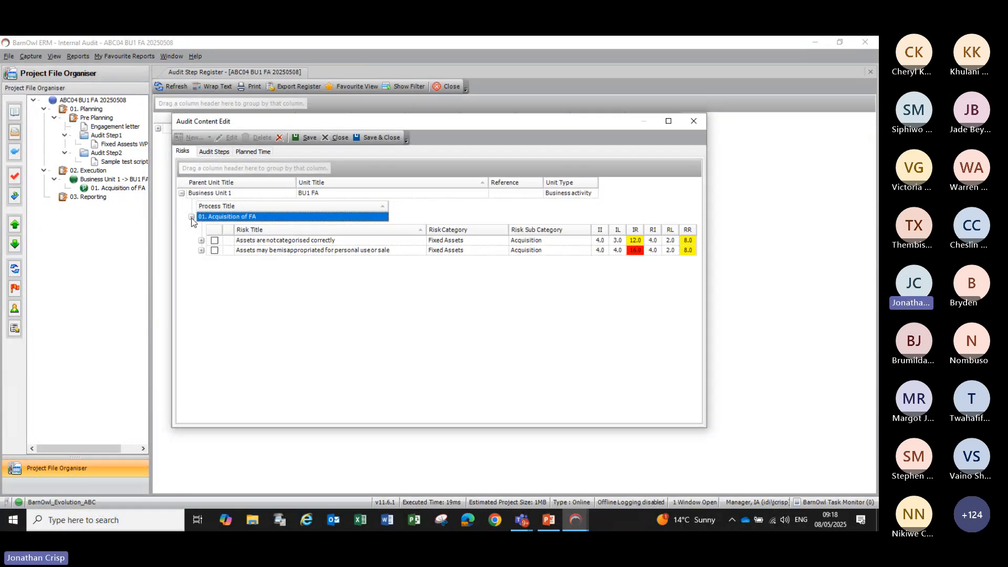
pyautogui.click(201, 251)
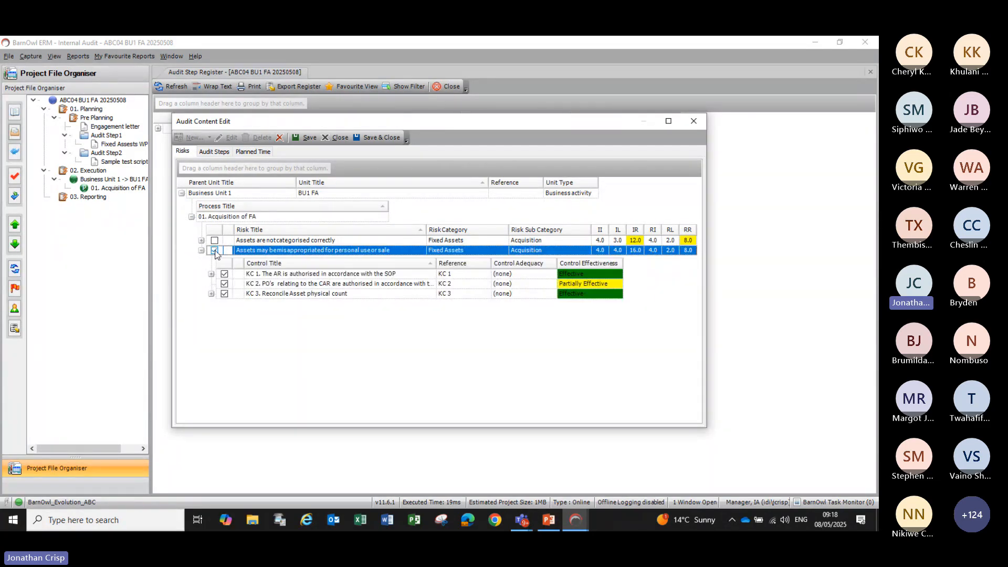
pyautogui.click(211, 274)
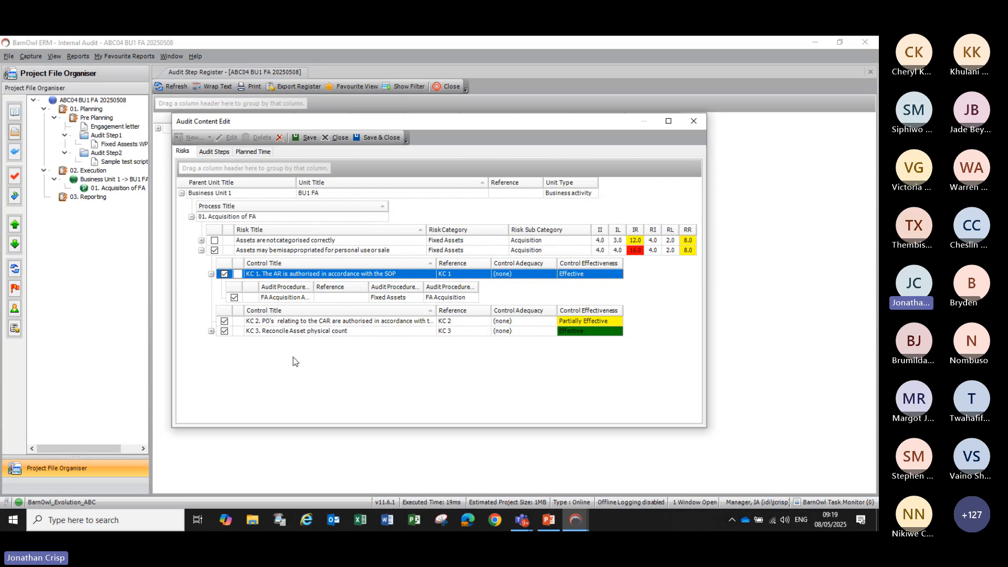
pyautogui.click(370, 138)
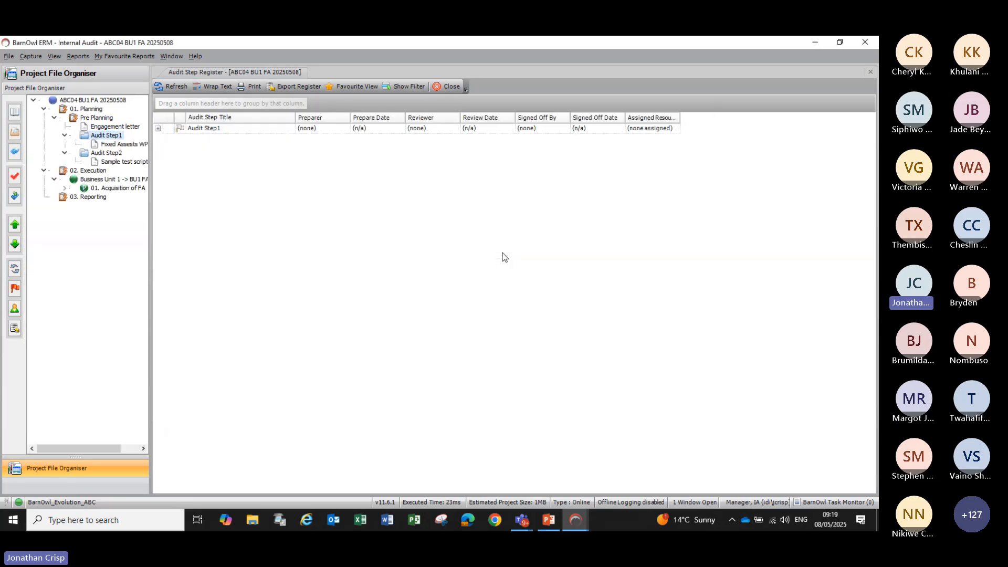
# Step: Expand 01. Acquisition of FA under 02. Execution down to the KC 1 and KC 3 audit procedures, widening the project tree to read them
pyautogui.rightClick(96, 100)
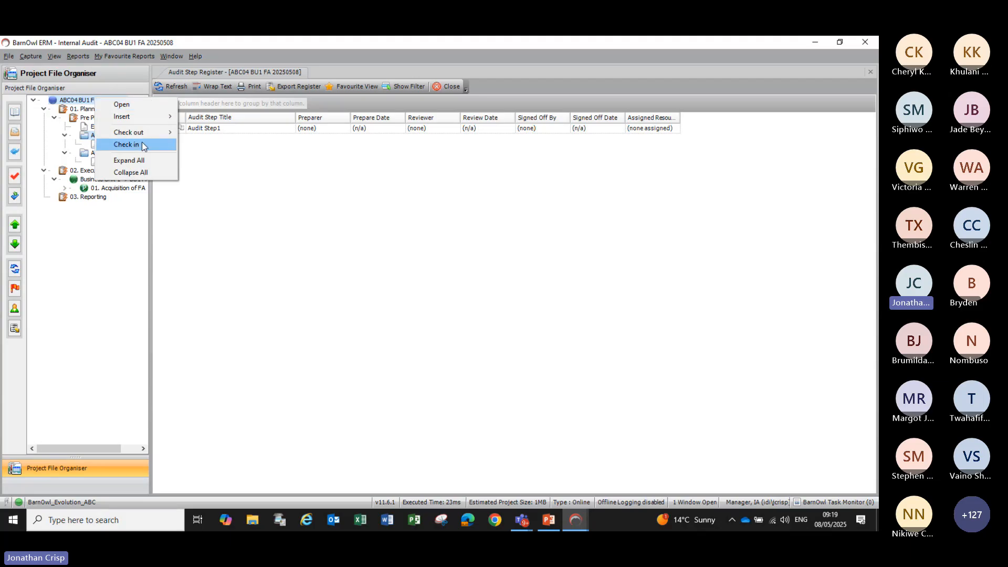
pyautogui.click(129, 160)
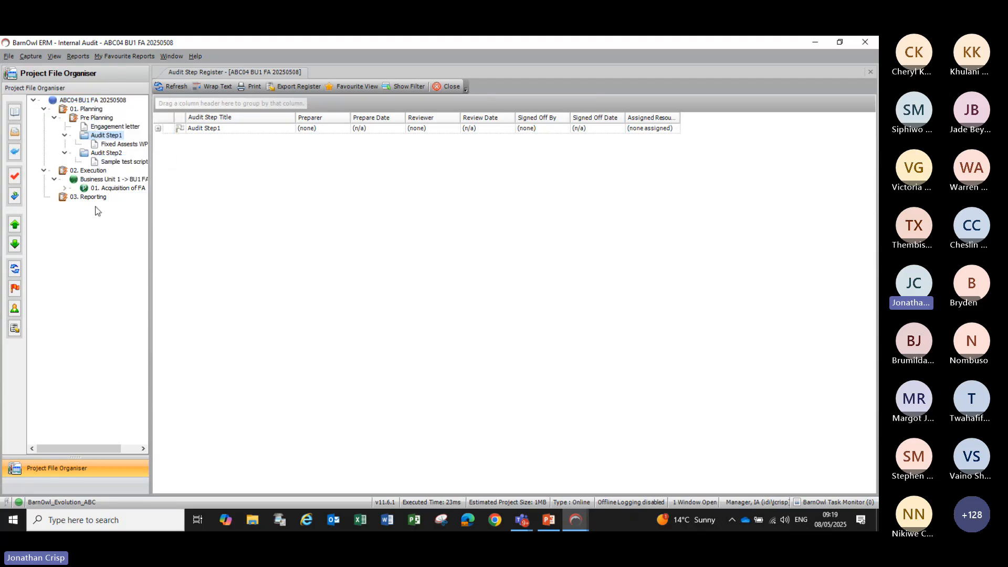
pyautogui.click(64, 188)
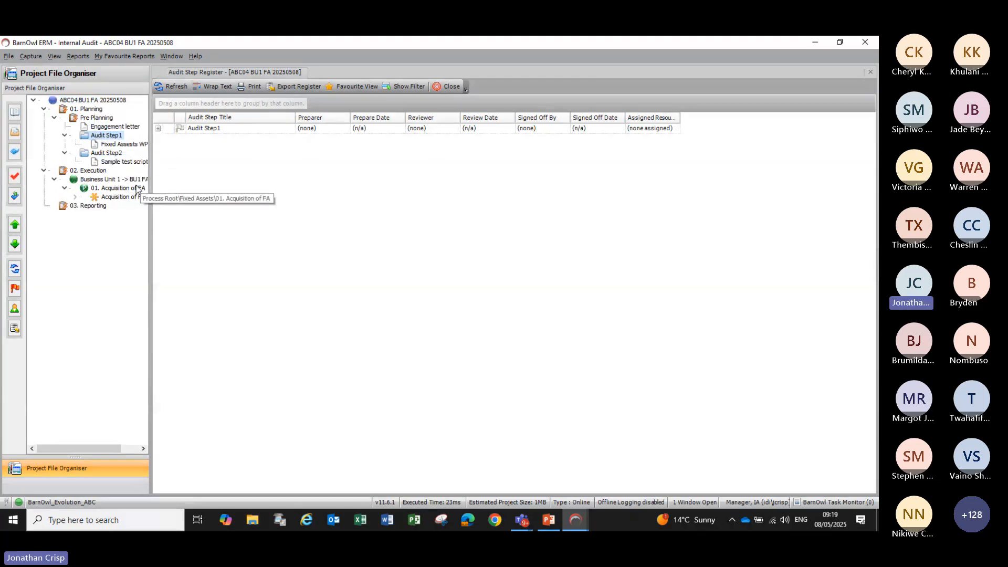
pyautogui.rightClick(136, 188)
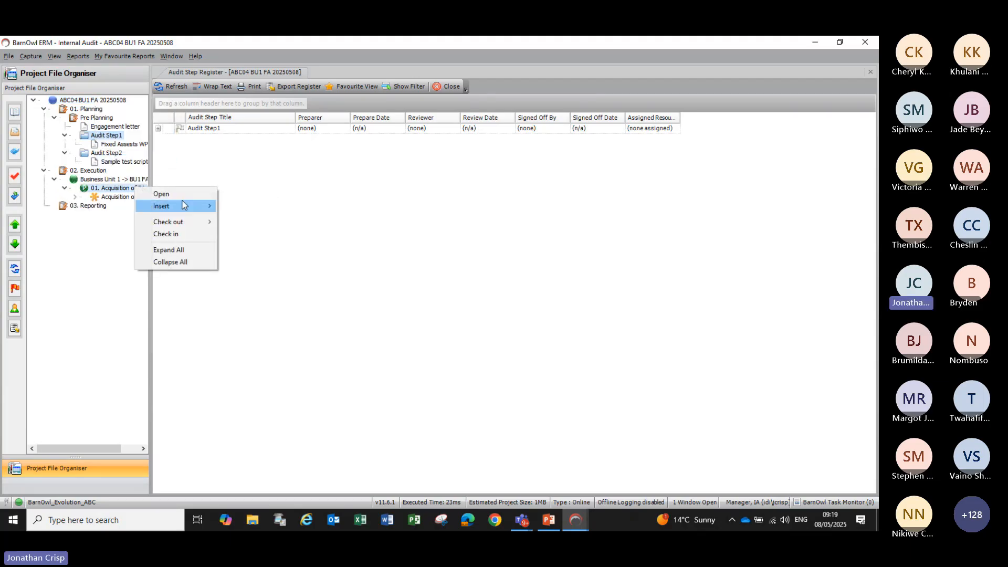
pyautogui.click(186, 252)
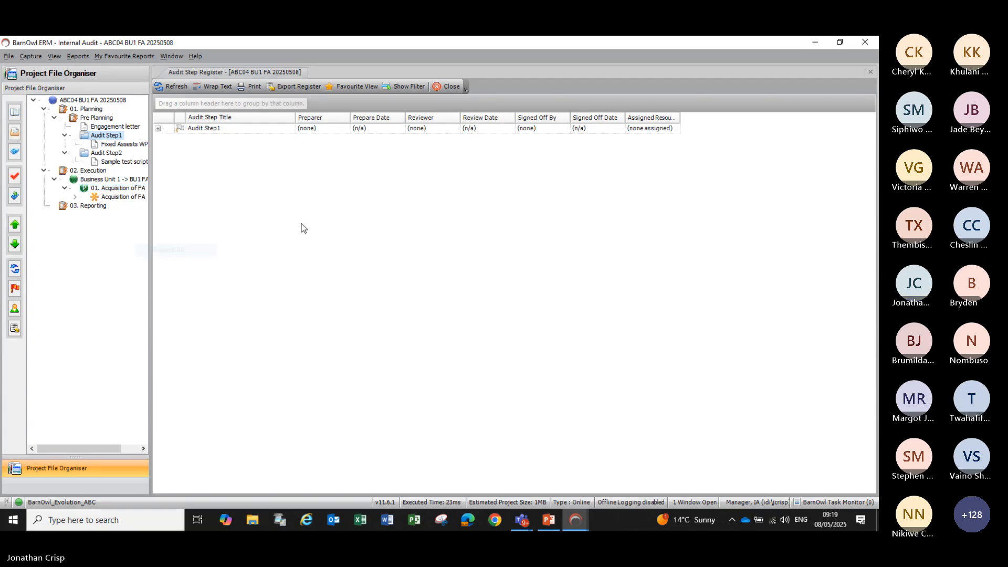
pyautogui.click(76, 197)
pyautogui.click(86, 206)
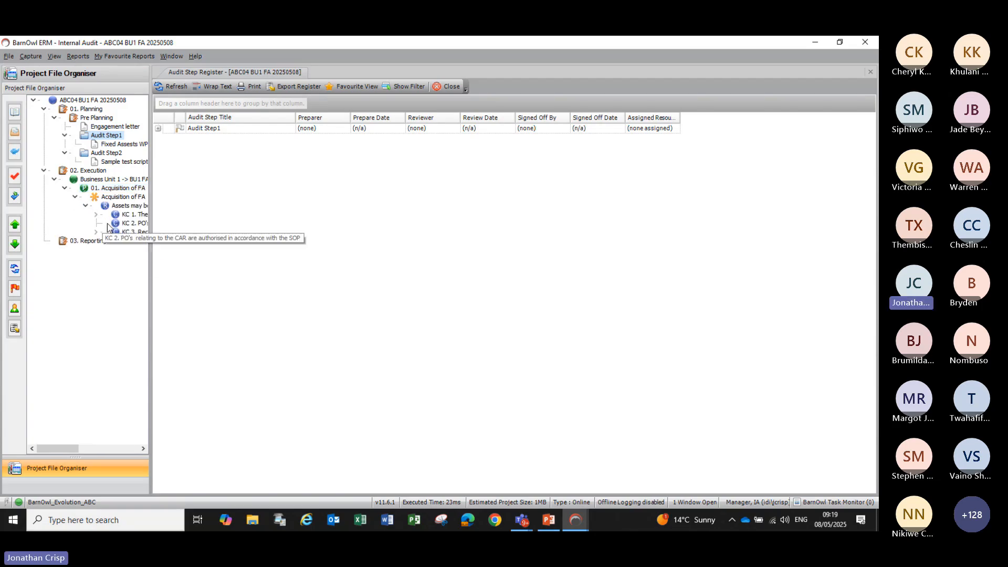
pyautogui.moveTo(230, 212); pyautogui.dragTo(237, 213)
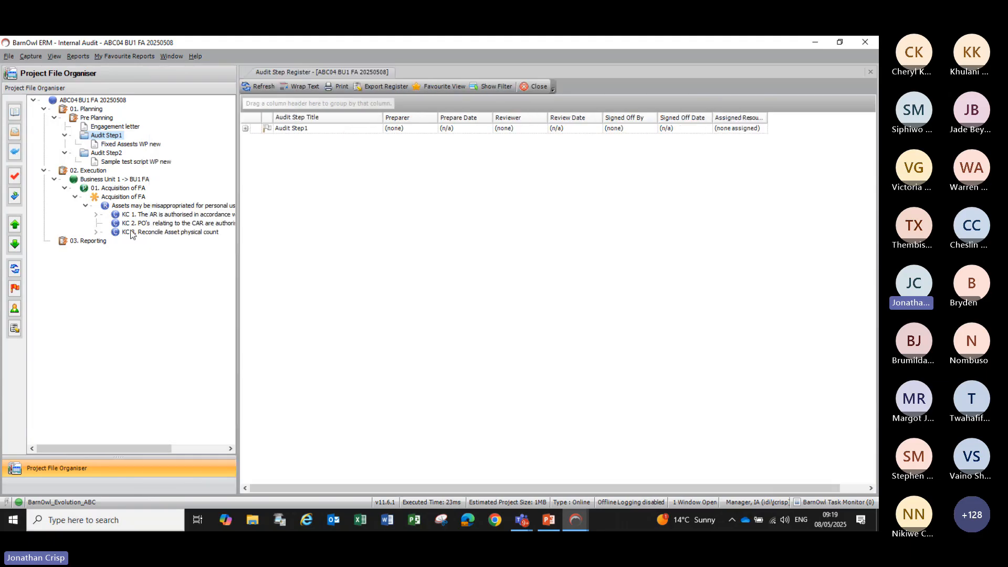
pyautogui.click(96, 216)
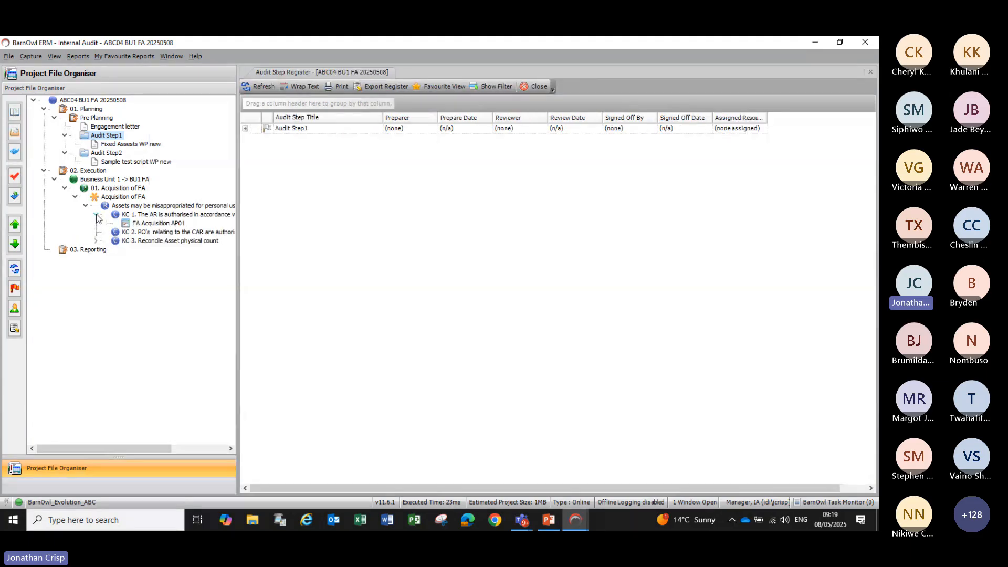
pyautogui.click(96, 241)
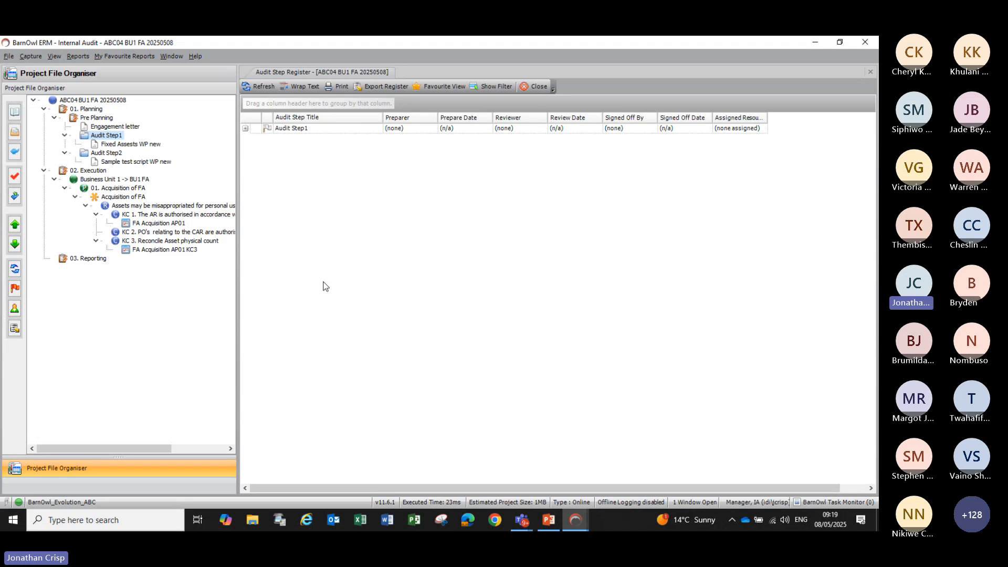
# Step: Open the Acquisition of FA audit objective from the execution tree in a maximised window
pyautogui.click(114, 199)
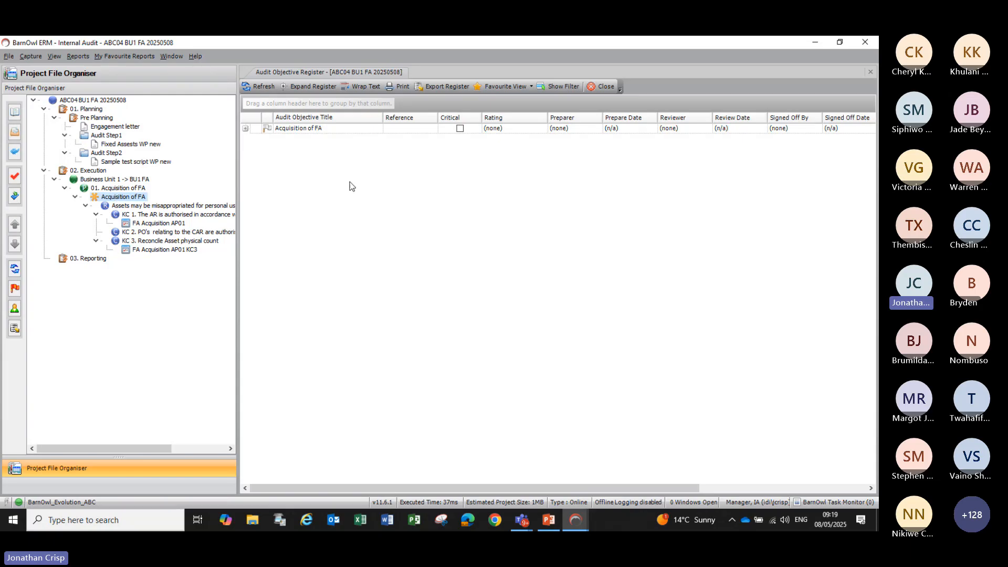
pyautogui.click(319, 129)
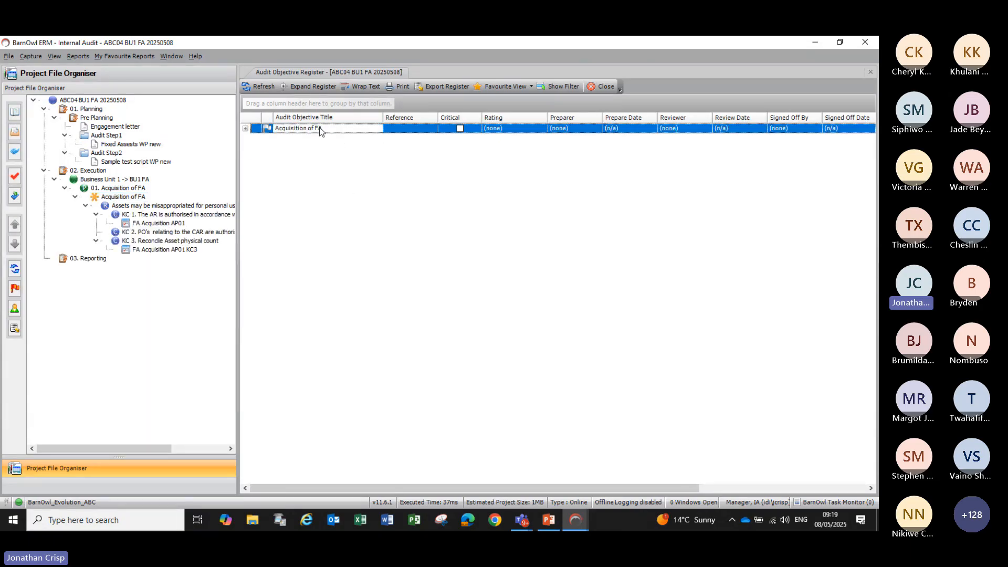
pyautogui.doubleClick(319, 128)
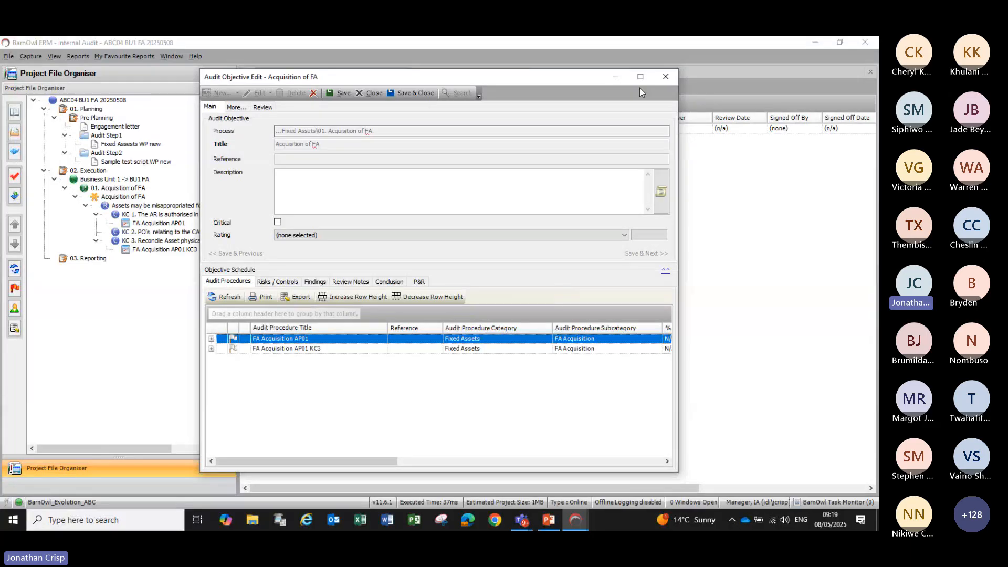
pyautogui.click(641, 76)
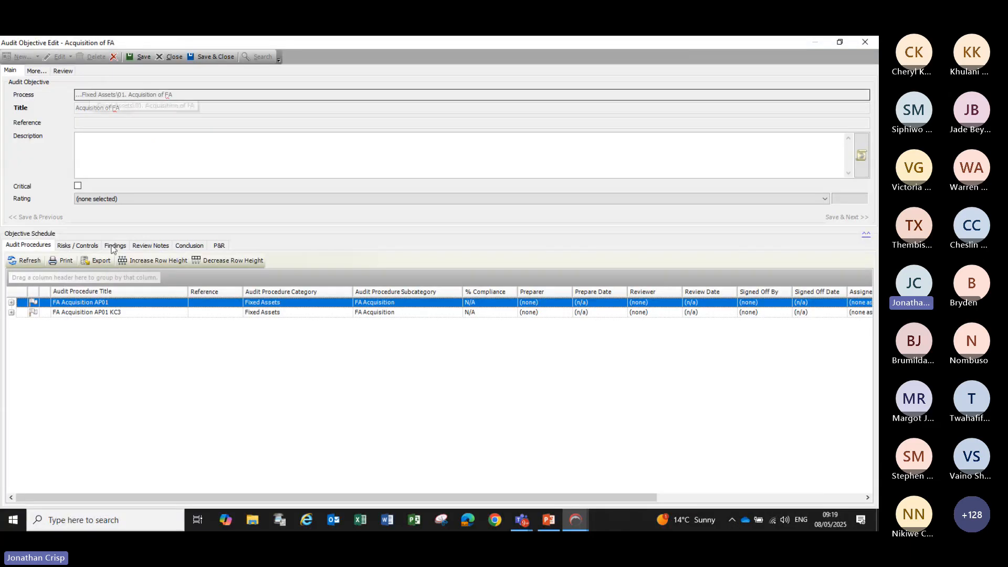
# Step: Show the objective's risks and controls with taller rows, and expand the misappropriation risk to its controls
pyautogui.click(76, 246)
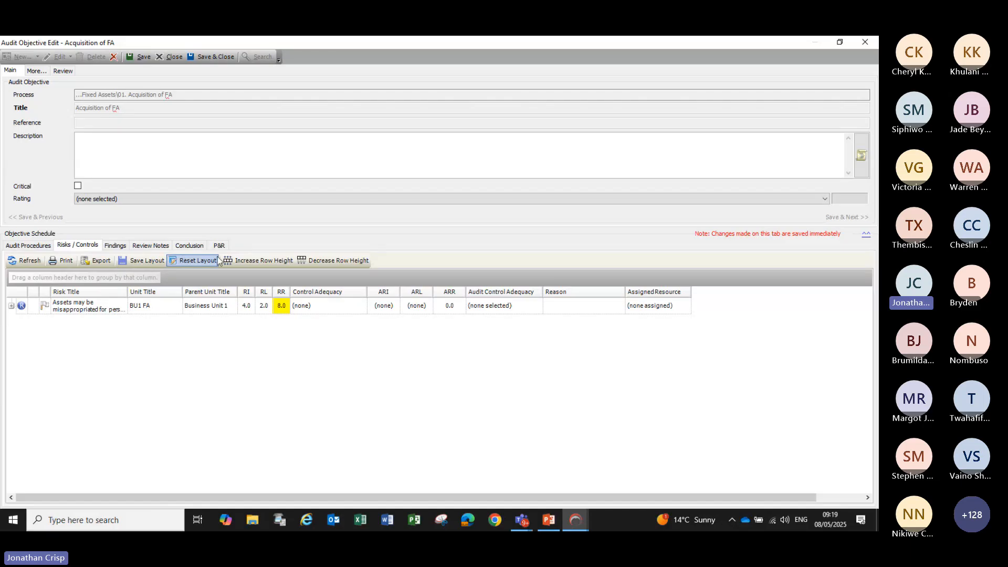
pyautogui.click(245, 262)
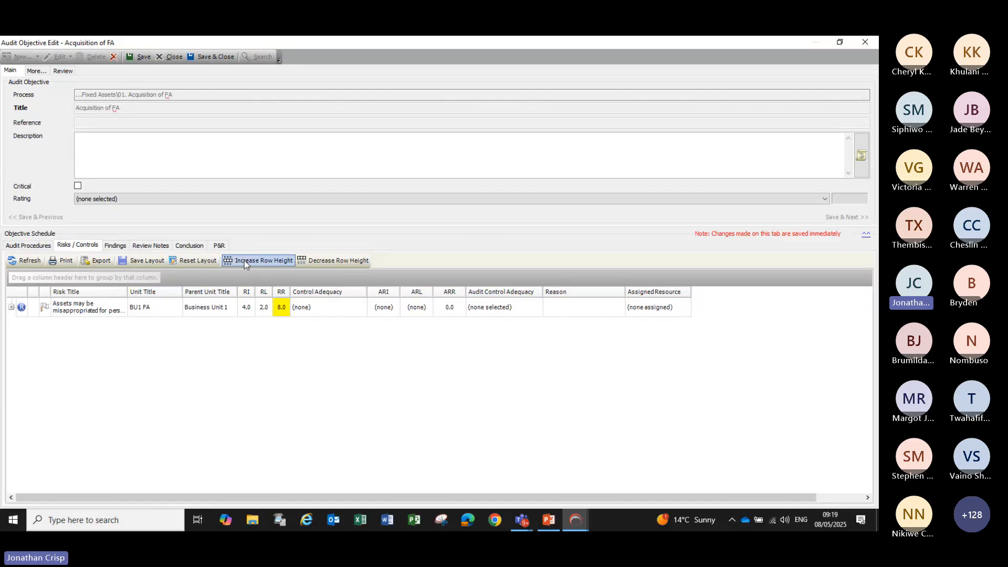
pyautogui.click(244, 260)
pyautogui.click(244, 260)
pyautogui.click(11, 312)
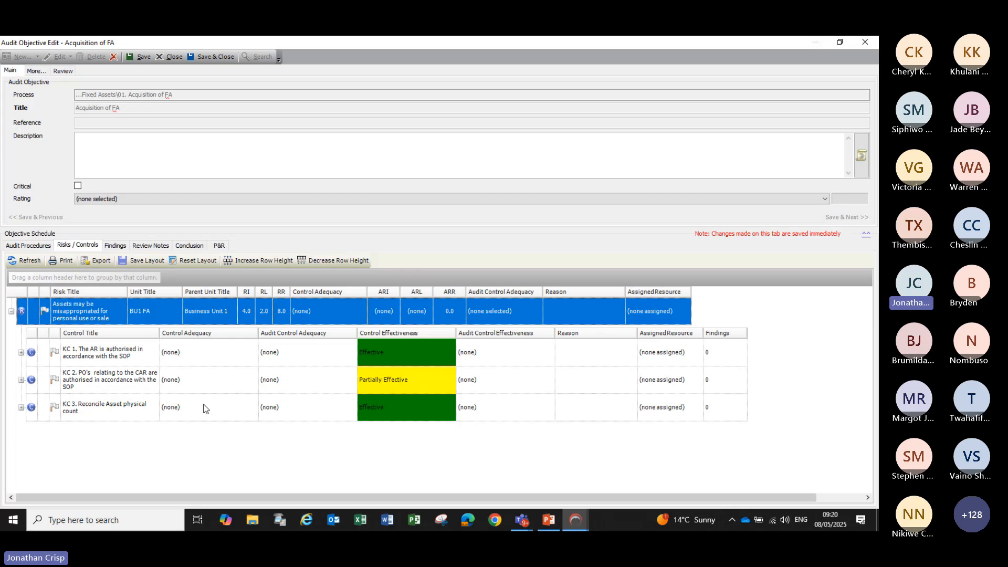
# Step: Open the assessment form for control KC 1 and bring up the results capture sheet of audit procedure FA Acquisition AP01
pyautogui.doubleClick(137, 357)
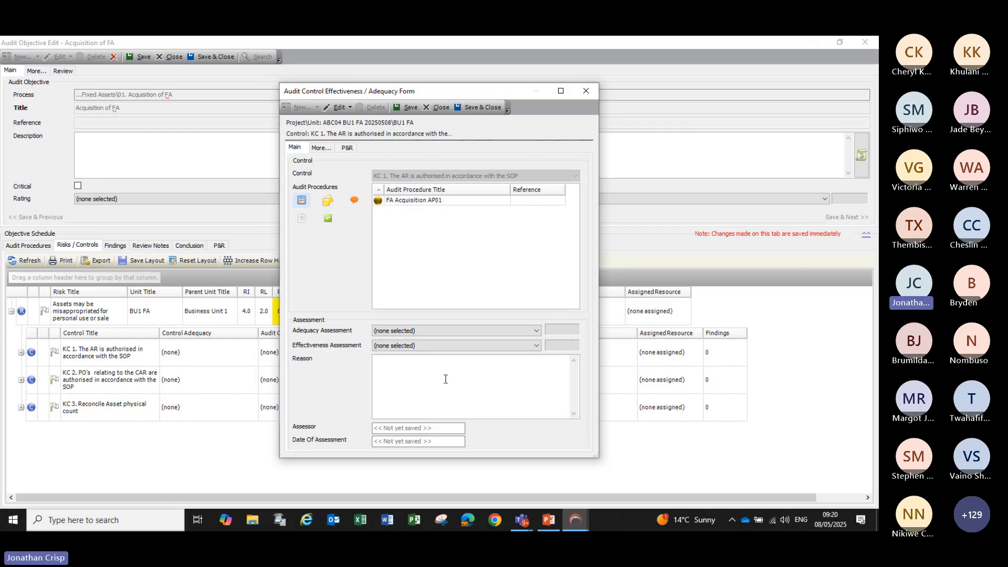
pyautogui.click(415, 203)
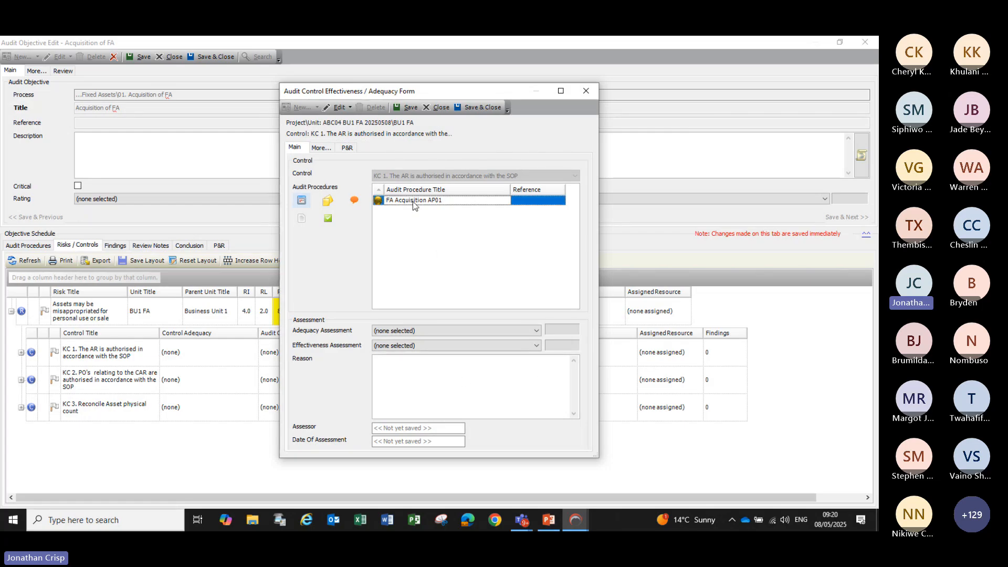
pyautogui.doubleClick(414, 202)
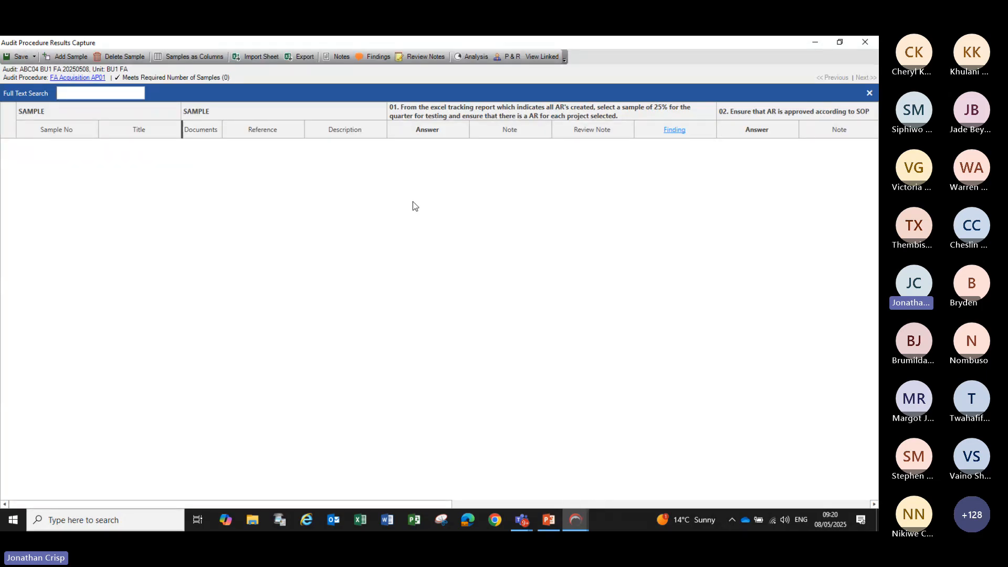
pyautogui.moveTo(260, 504); pyautogui.dragTo(297, 504)
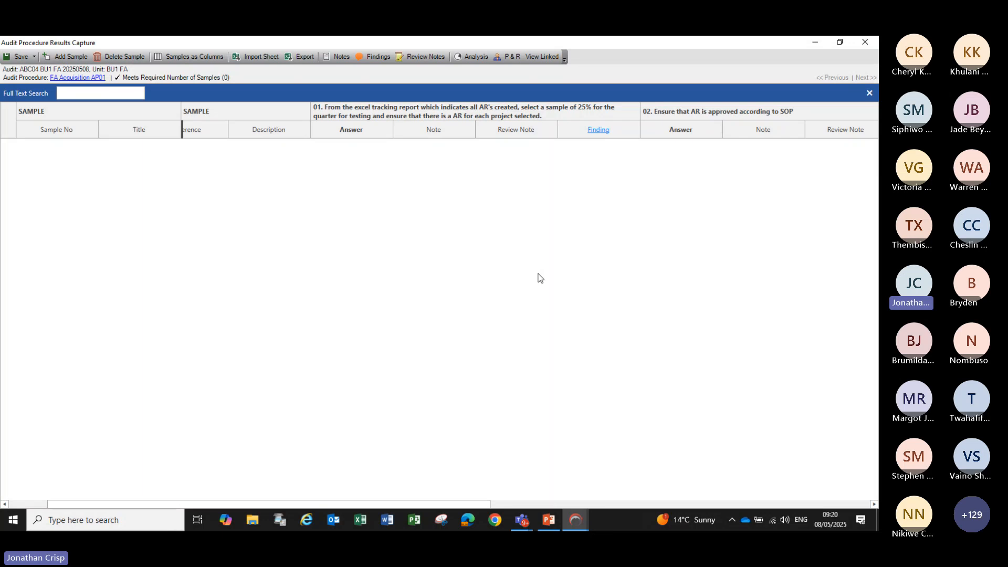
# Step: Review the FA Acquisition AP01 procedure's definition, its ad-hoc fields and the linkable library fields, and close the forms without changes
pyautogui.click(151, 135)
pyautogui.click(72, 79)
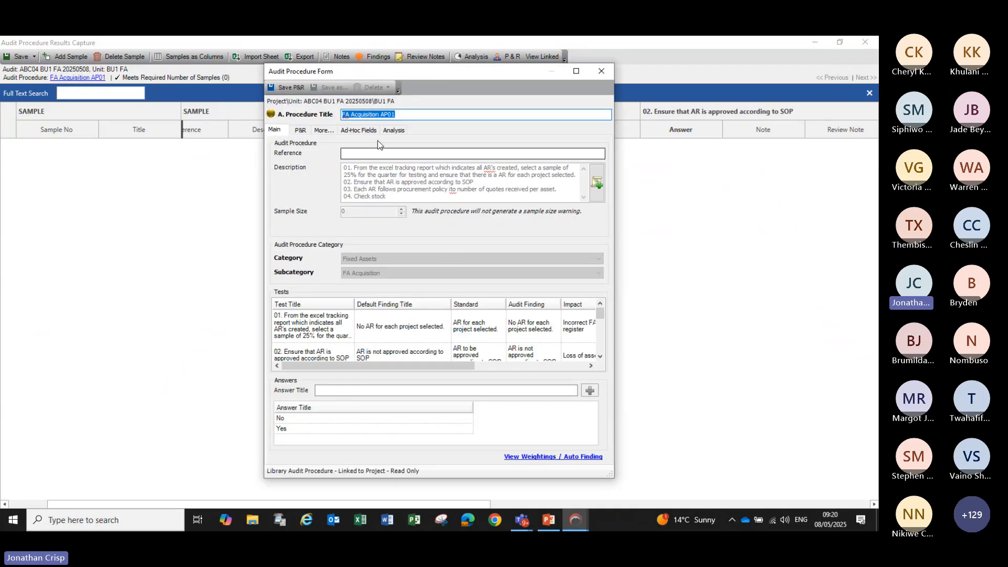
pyautogui.click(355, 130)
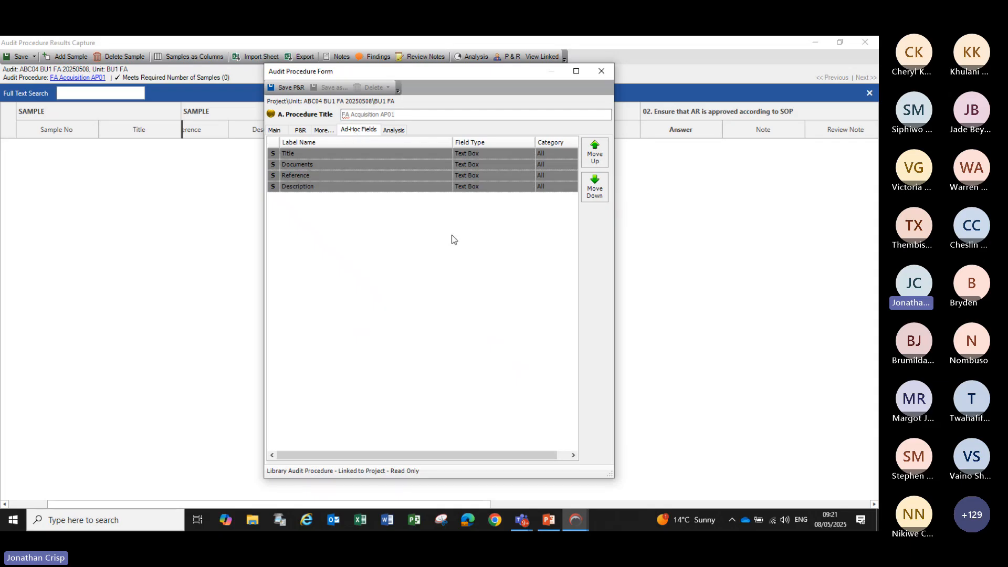
pyautogui.rightClick(361, 240)
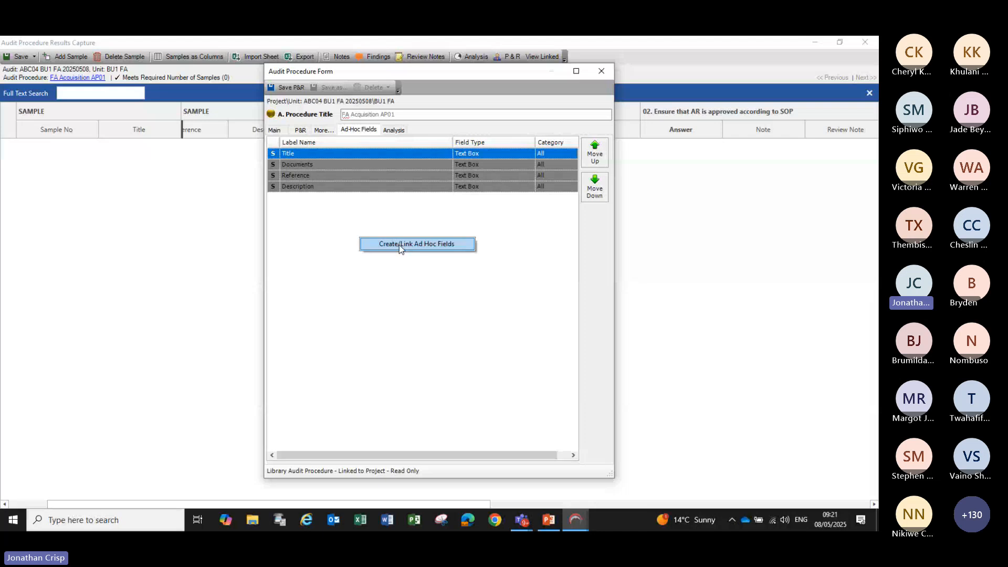
pyautogui.click(399, 244)
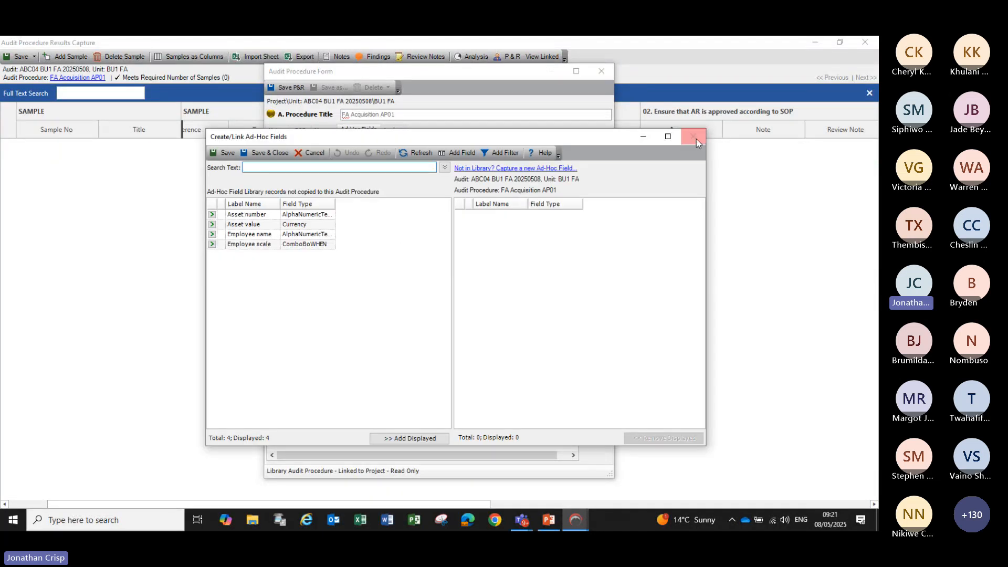
pyautogui.click(694, 137)
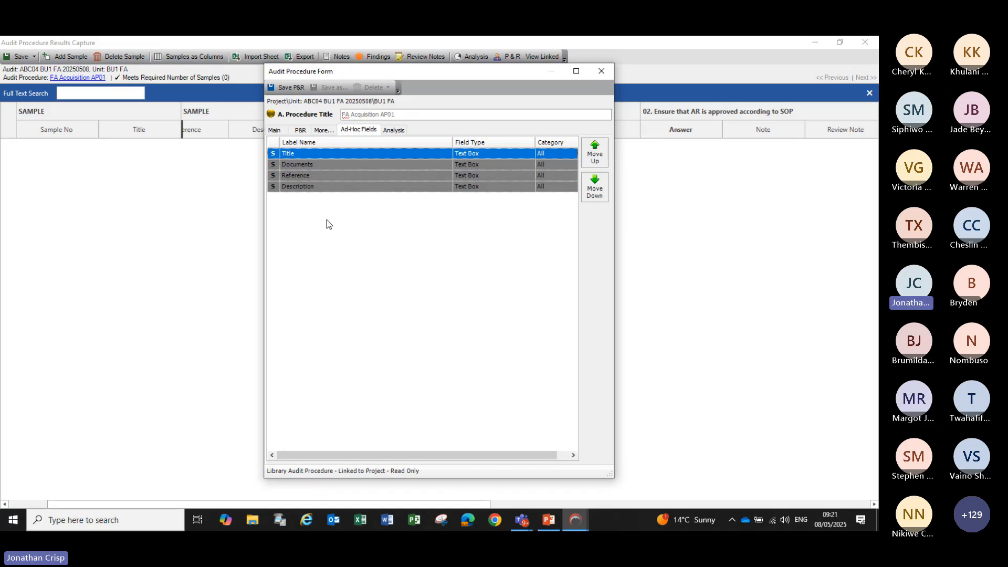
pyautogui.click(601, 73)
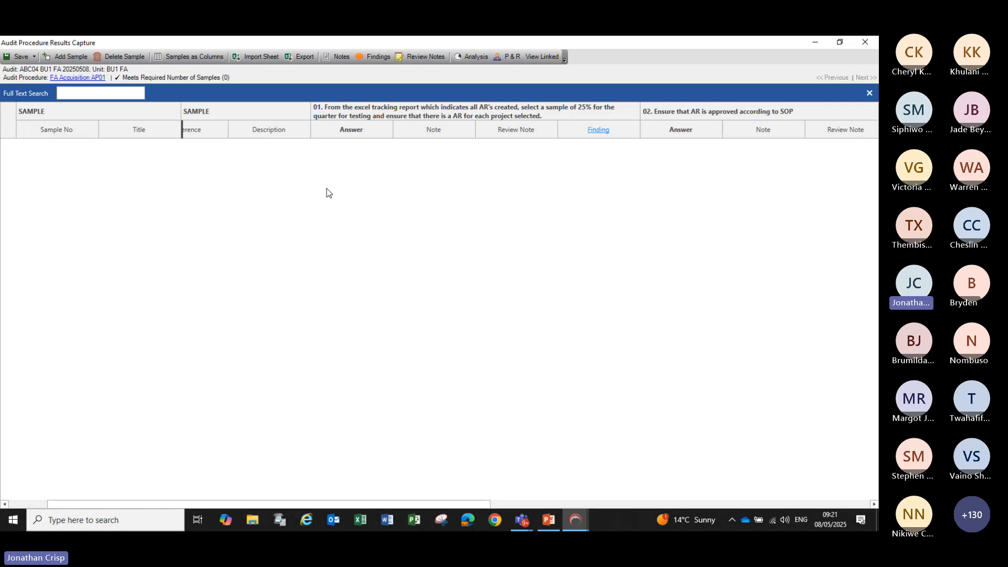
# Step: Add one sample to the FA Acquisition AP01 results and answer No to question 01 about an AR for each project
pyautogui.click(59, 58)
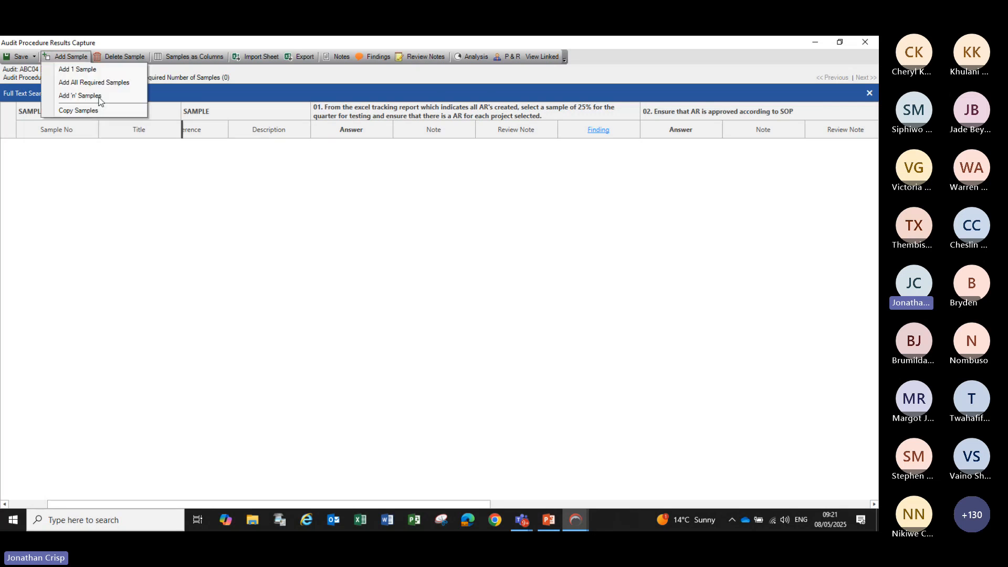
pyautogui.click(73, 70)
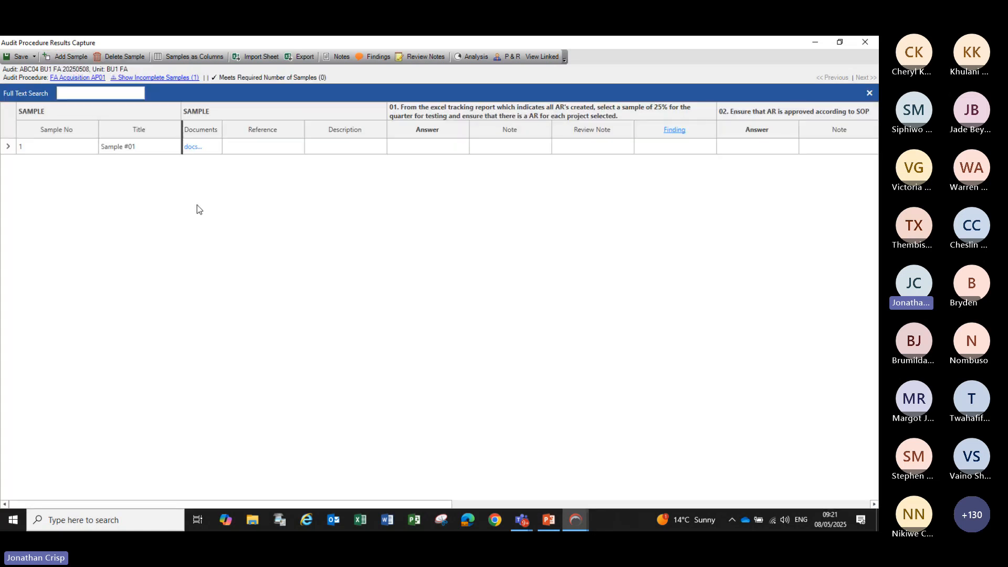
pyautogui.click(444, 143)
pyautogui.click(461, 150)
pyautogui.click(465, 150)
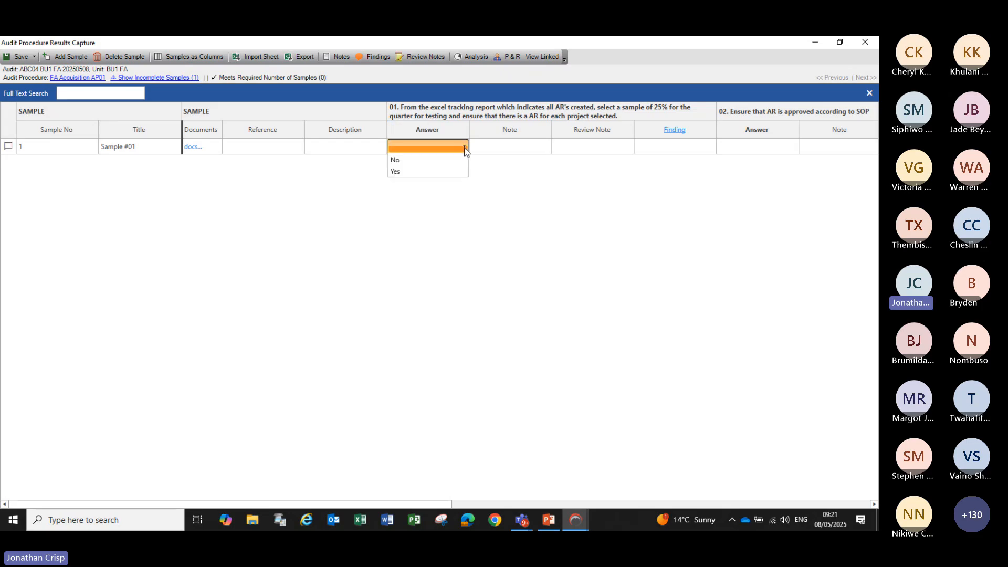
pyautogui.click(399, 173)
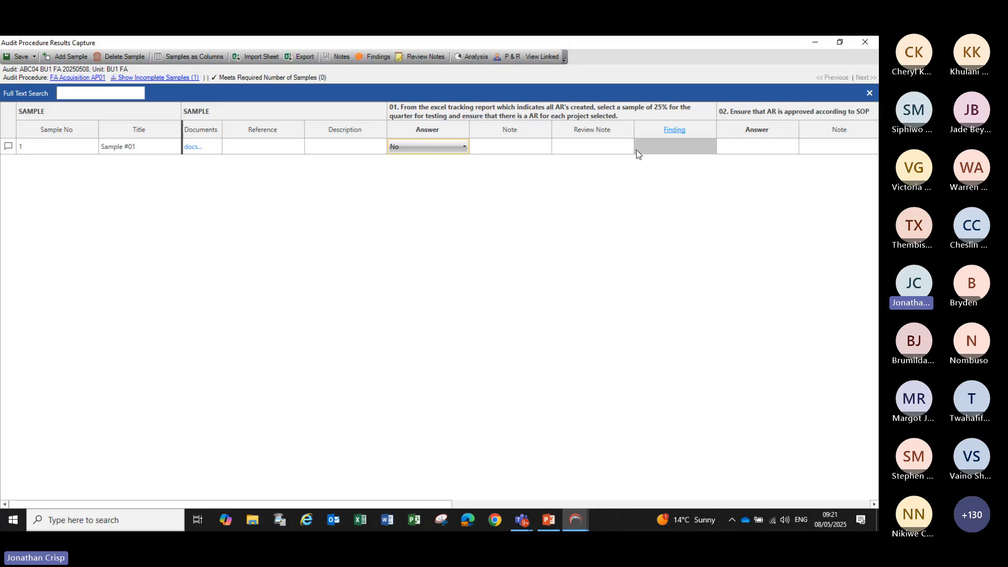
# Step: Open the finding for question 01 and review its standard, audit finding, impact, root cause and recommendation texts
pyautogui.click(675, 130)
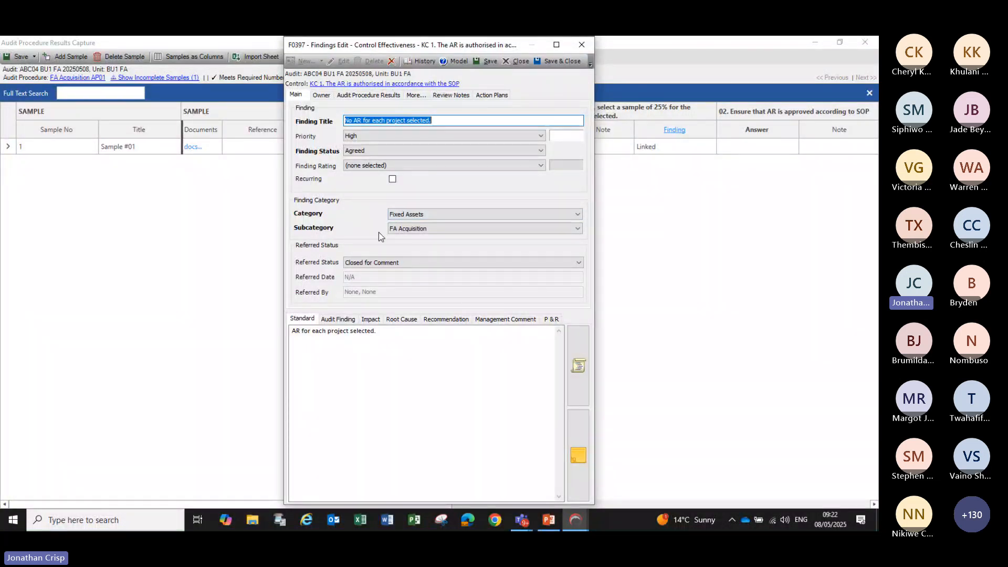
pyautogui.click(336, 320)
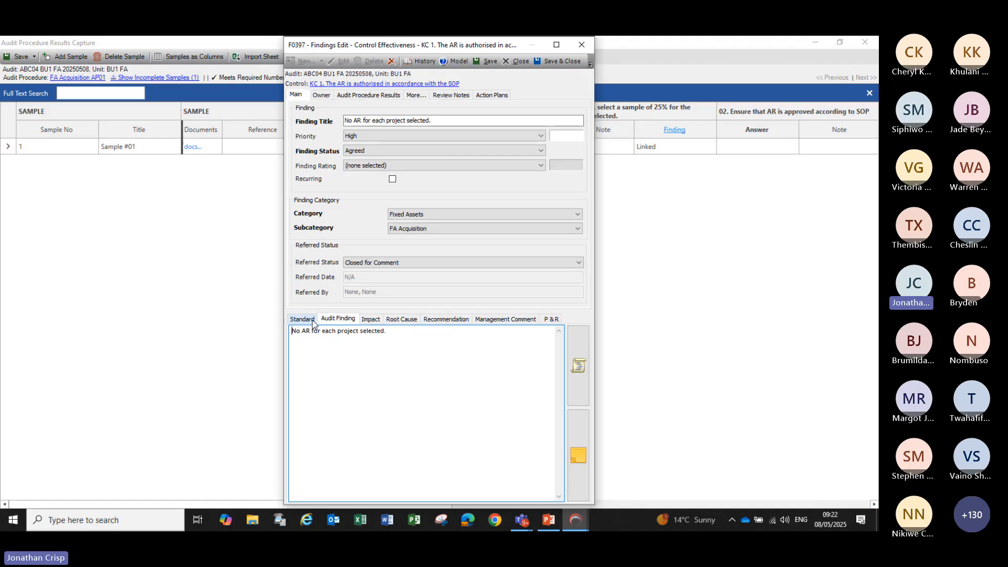
pyautogui.click(313, 322)
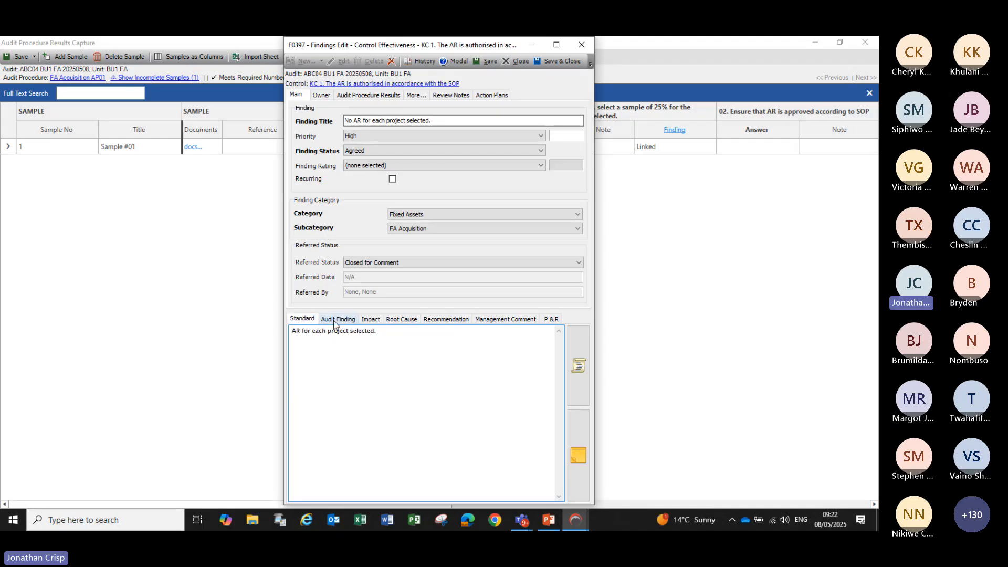
pyautogui.click(334, 321)
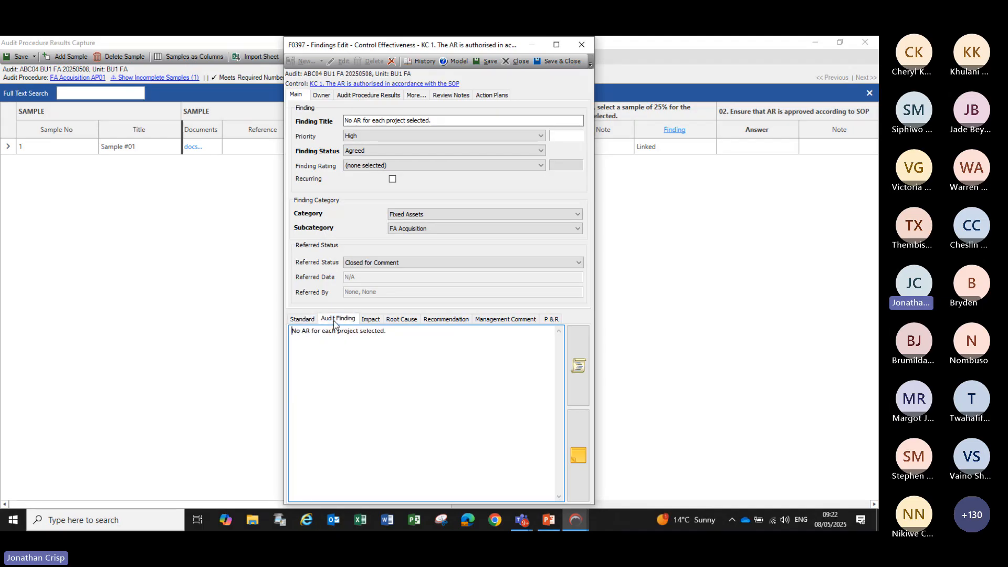
pyautogui.click(371, 321)
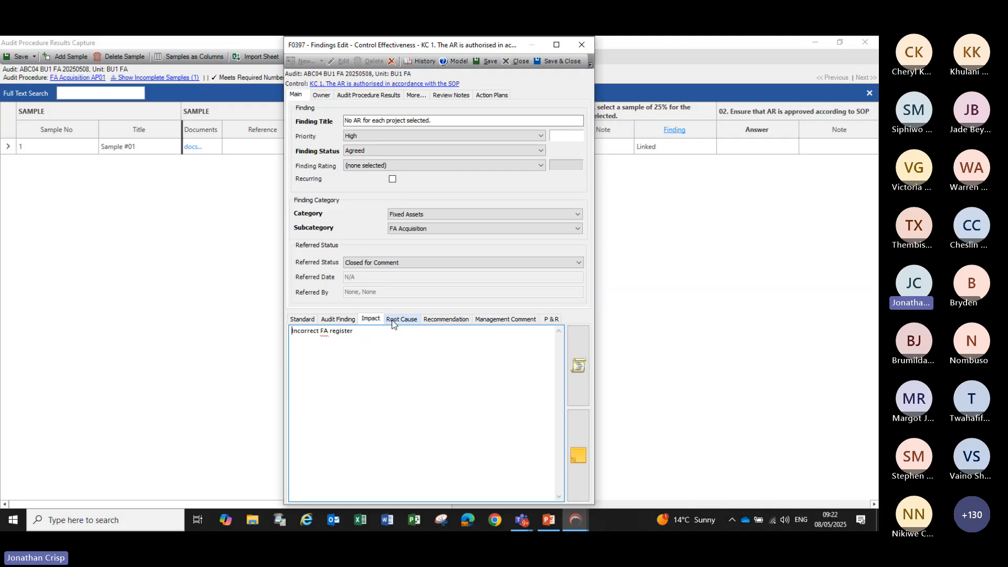
pyautogui.click(393, 320)
pyautogui.click(444, 319)
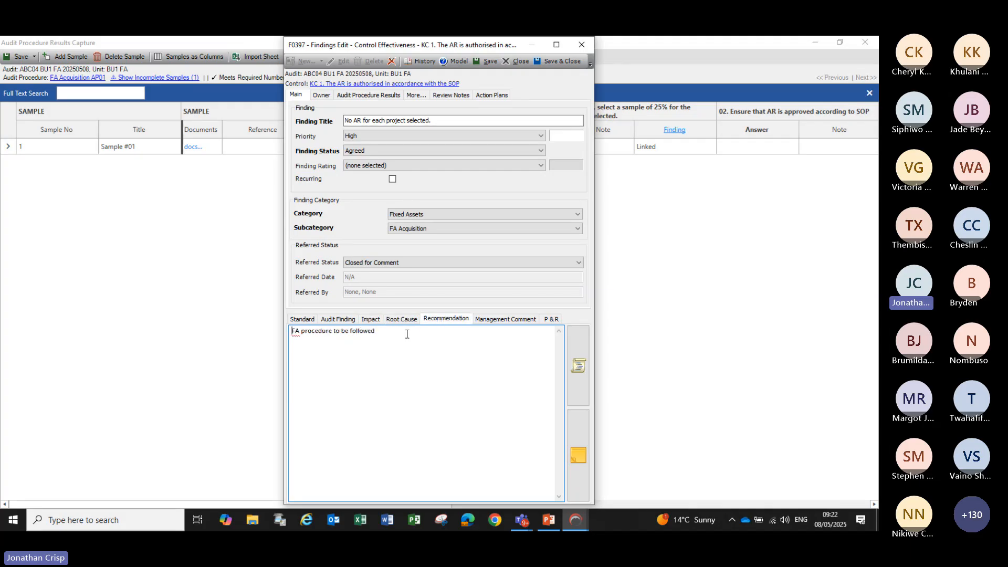
pyautogui.click(303, 319)
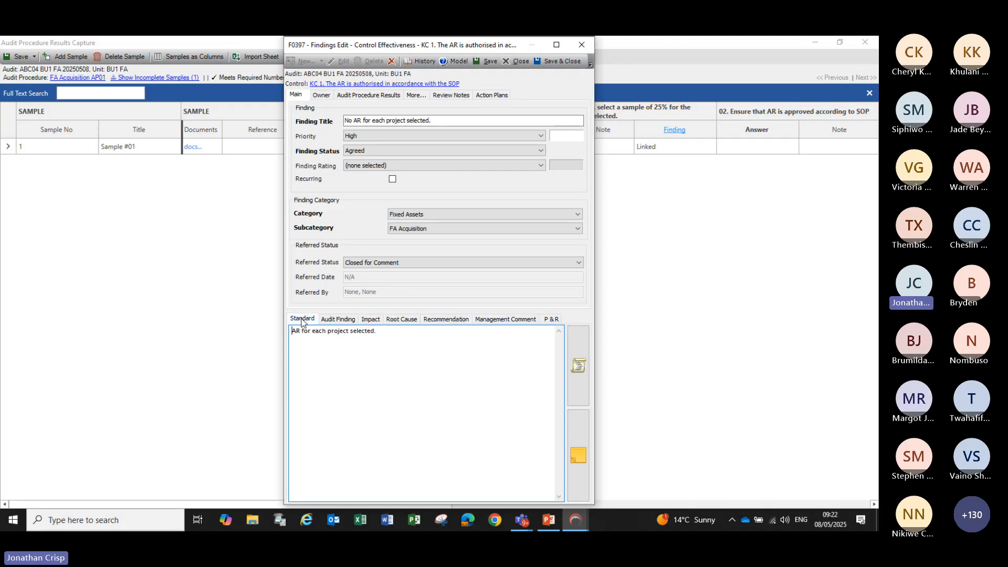
# Step: Set the finding rating to 3.00 - Serious, and save and close the finding
pyautogui.click(419, 166)
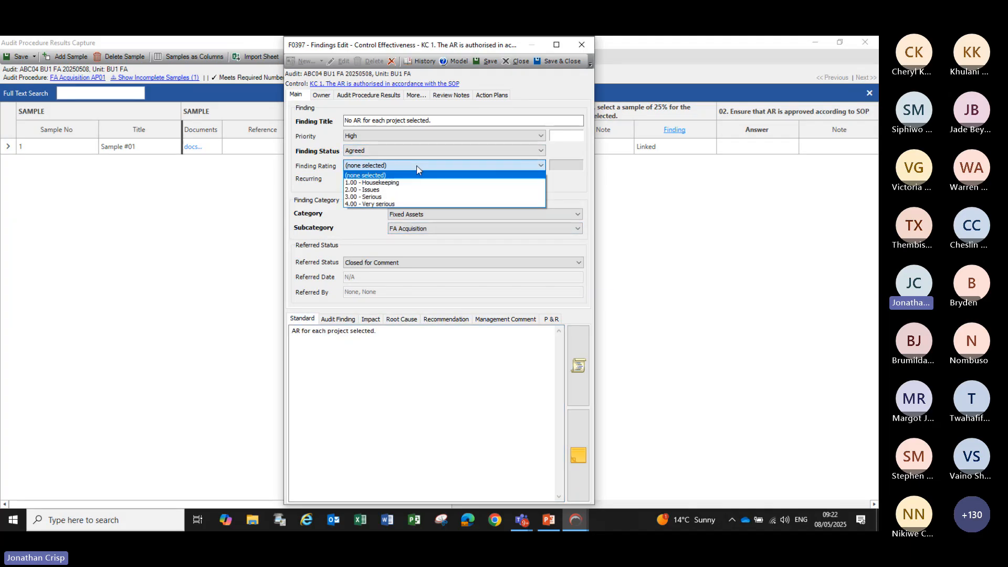
pyautogui.click(378, 197)
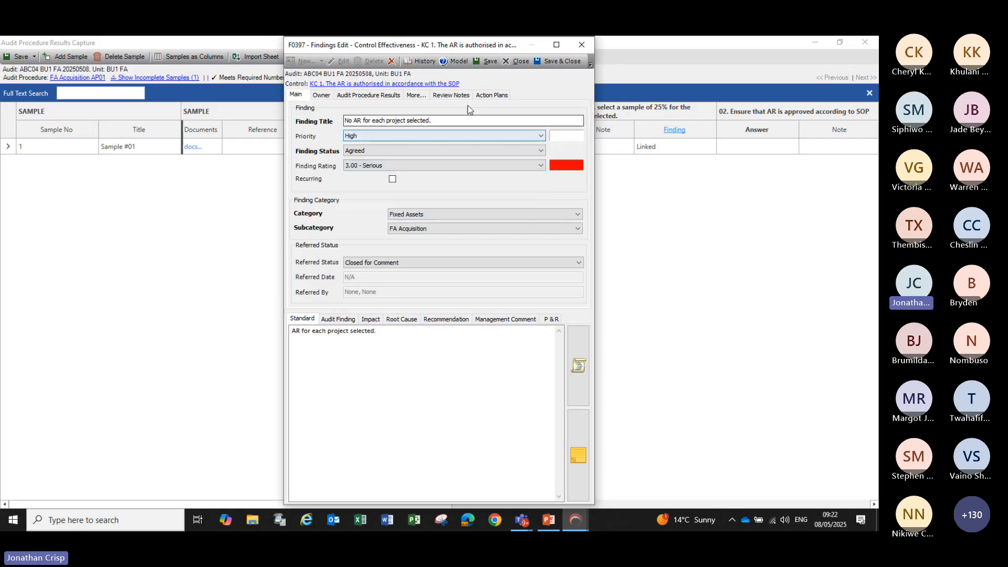
pyautogui.click(553, 63)
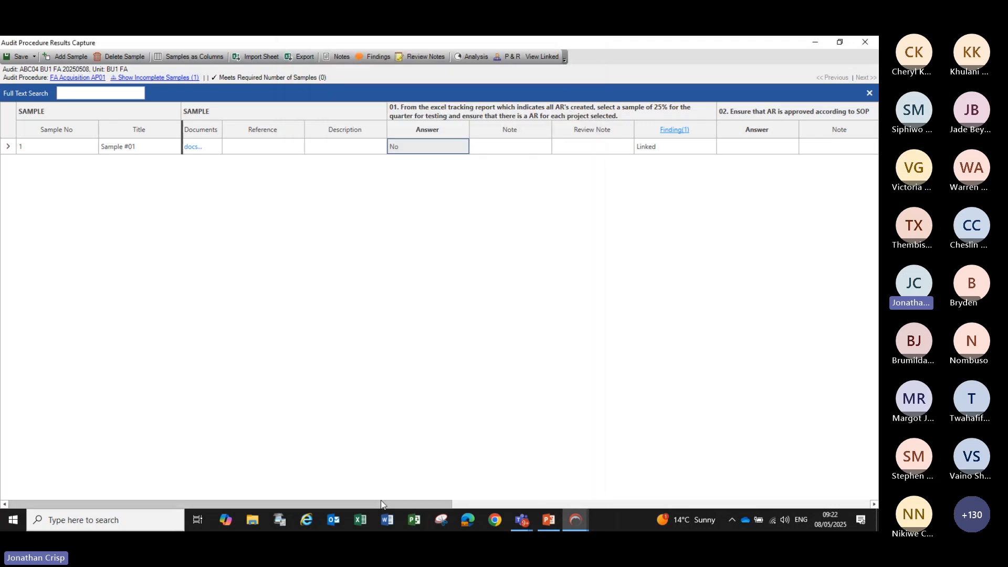
# Step: Answer Yes for Sample #01 on question 02 (SOP approval), question 03 (procurement policy quotes) and question 04 (stock balancing)
pyautogui.moveTo(384, 502); pyautogui.dragTo(528, 499)
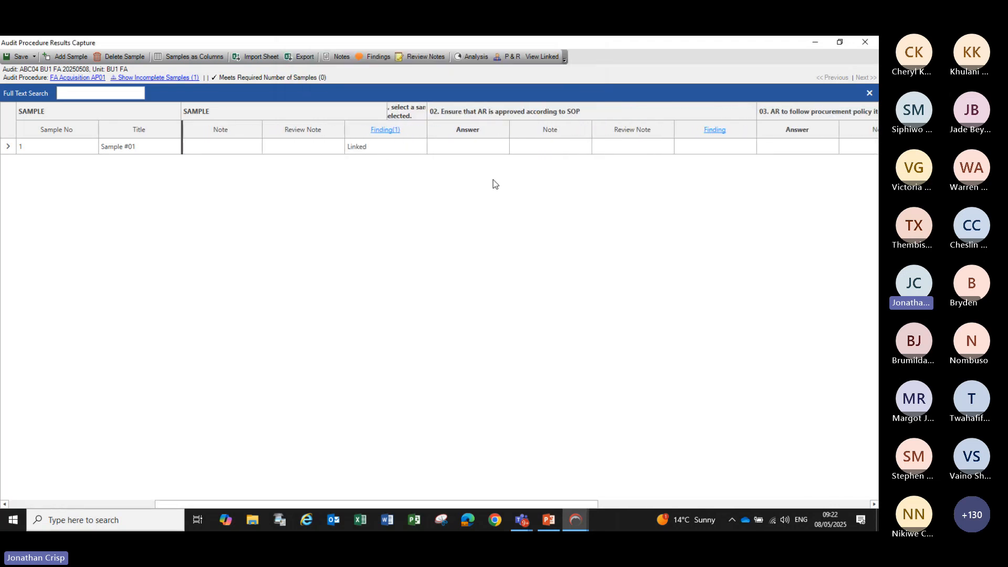
pyautogui.click(494, 150)
pyautogui.click(505, 147)
pyautogui.click(506, 147)
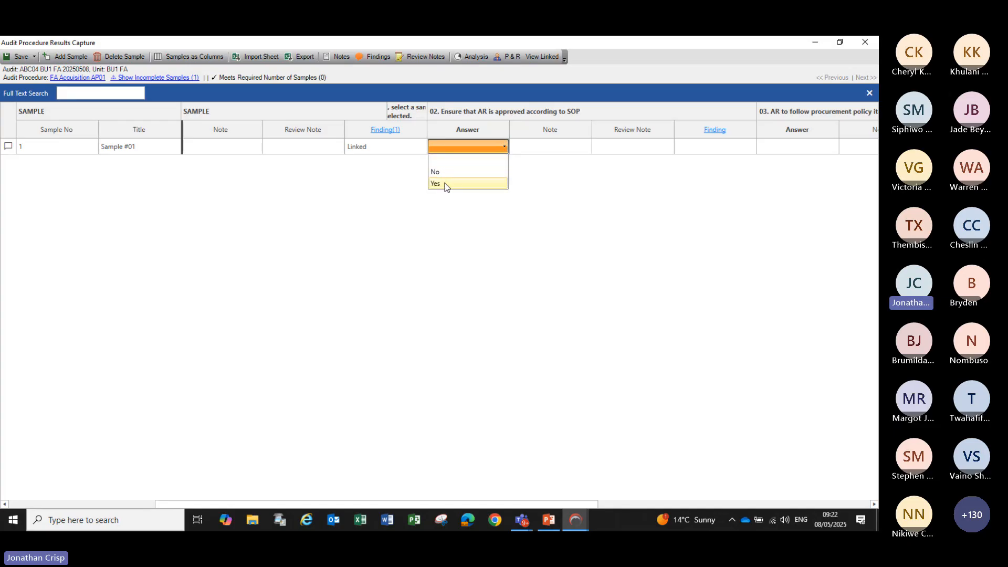
pyautogui.click(445, 184)
pyautogui.click(786, 146)
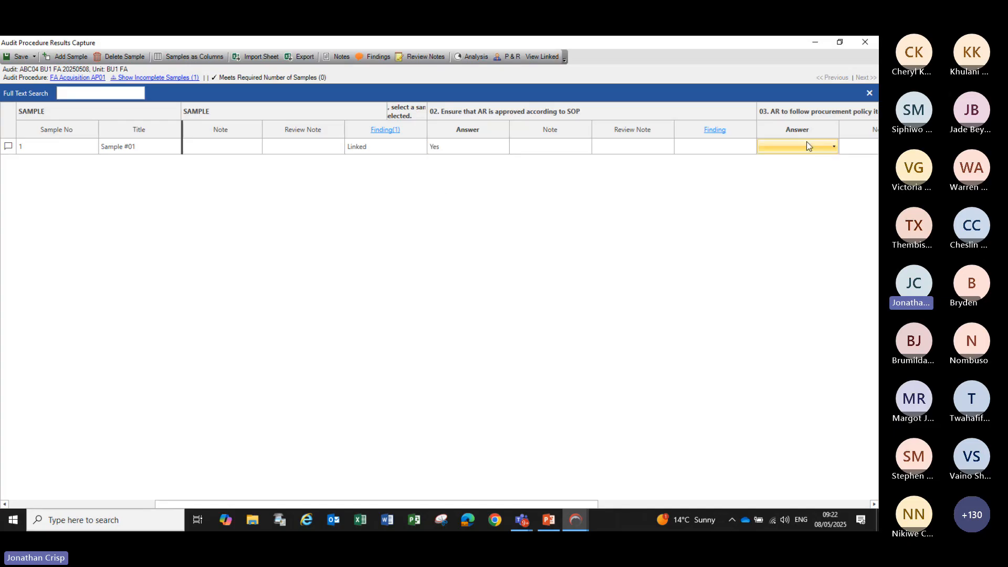
pyautogui.click(833, 147)
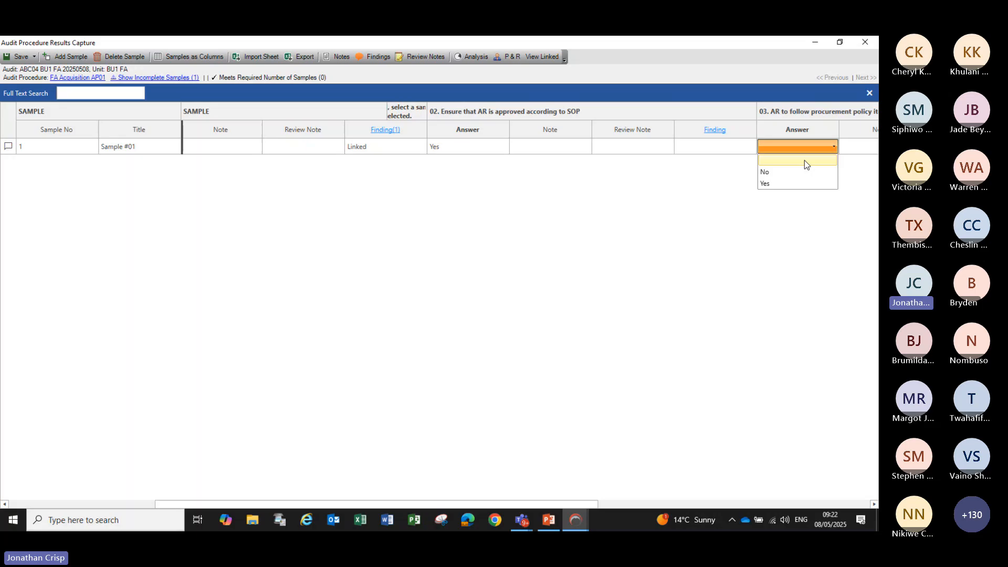
pyautogui.click(771, 184)
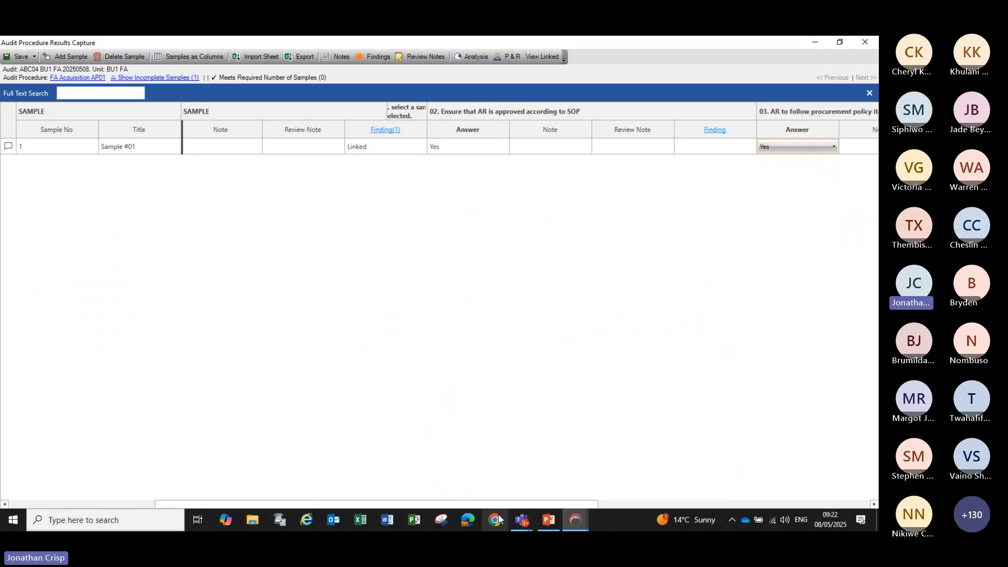
pyautogui.moveTo(499, 506); pyautogui.dragTo(708, 488)
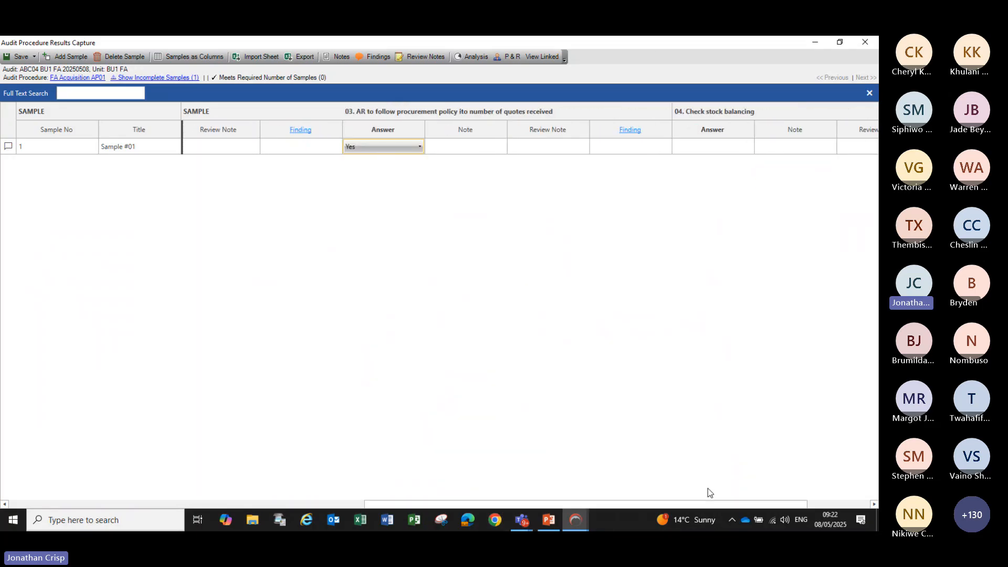
pyautogui.click(677, 147)
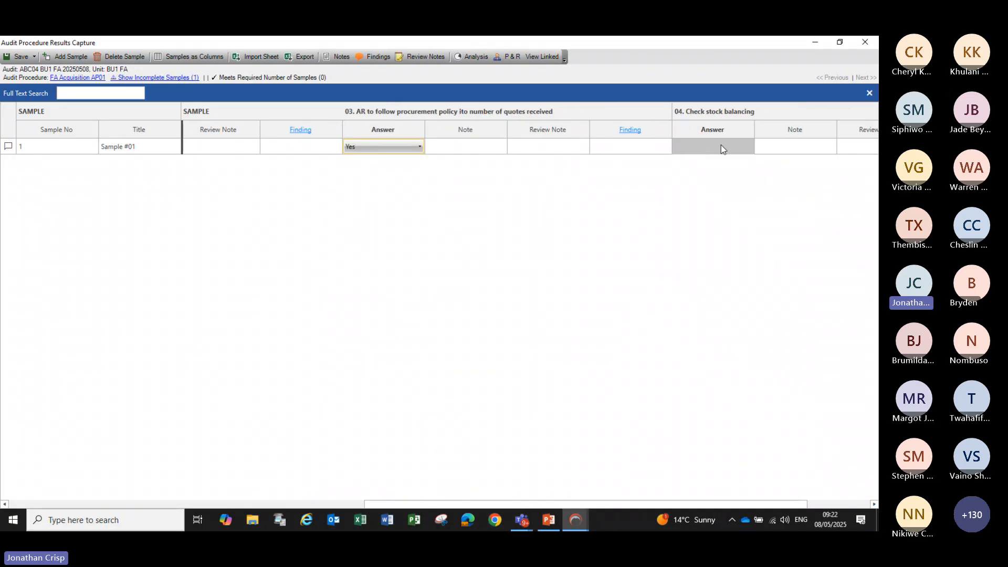
pyautogui.click(751, 148)
pyautogui.click(685, 182)
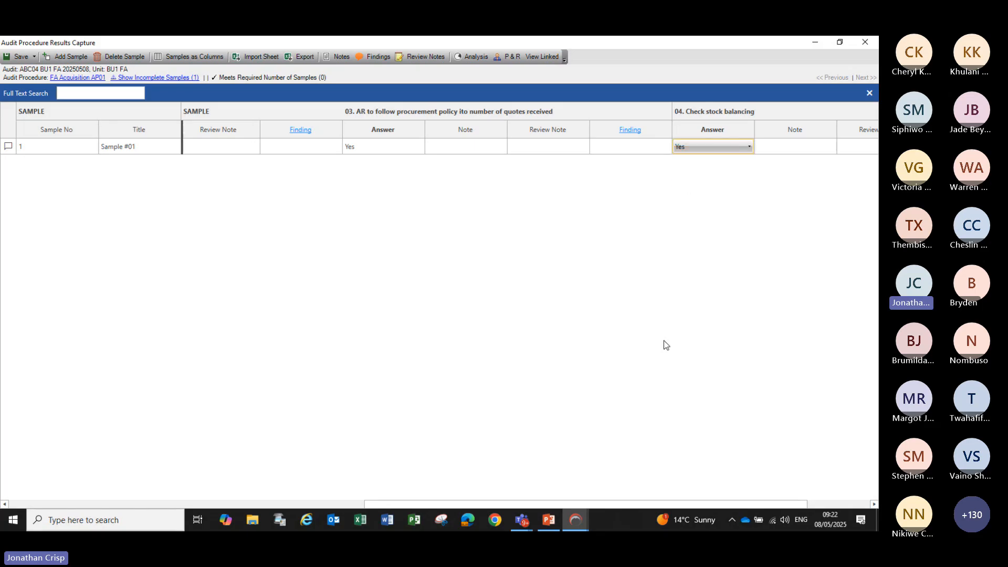
# Step: Save the sample results, and view the samples laid out as columns before returning them to rows
pyautogui.moveTo(466, 500)
pyautogui.mouseDown()
pyautogui.moveTo(553, 497)
pyautogui.moveTo(193, 504)
pyautogui.moveTo(83, 519)
pyautogui.mouseUp()
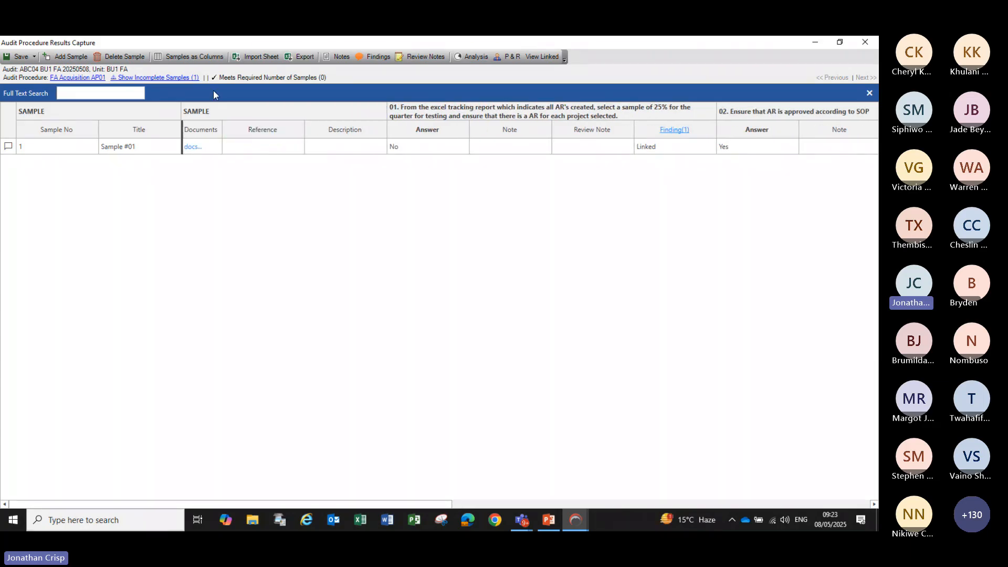
pyautogui.click(175, 57)
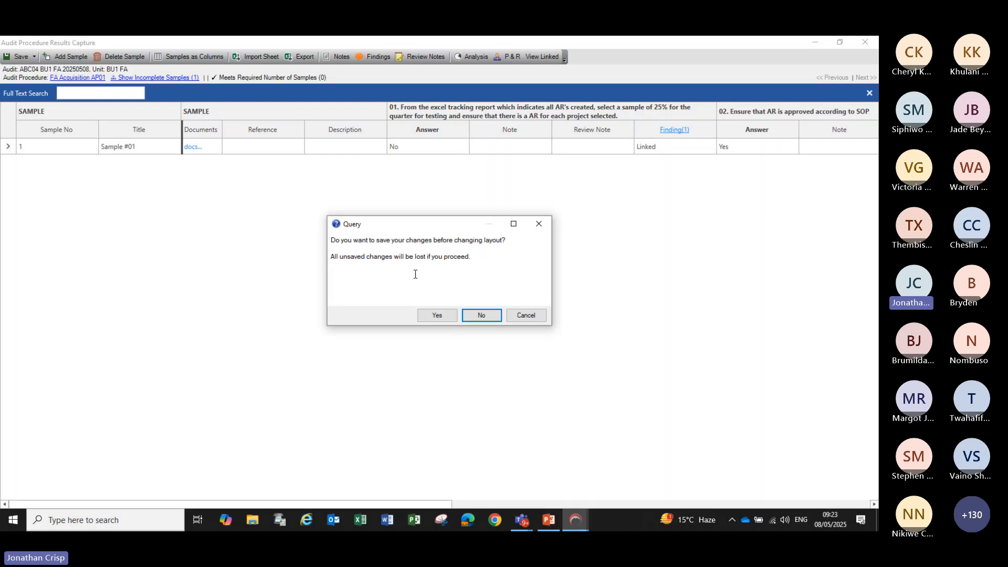
pyautogui.click(531, 317)
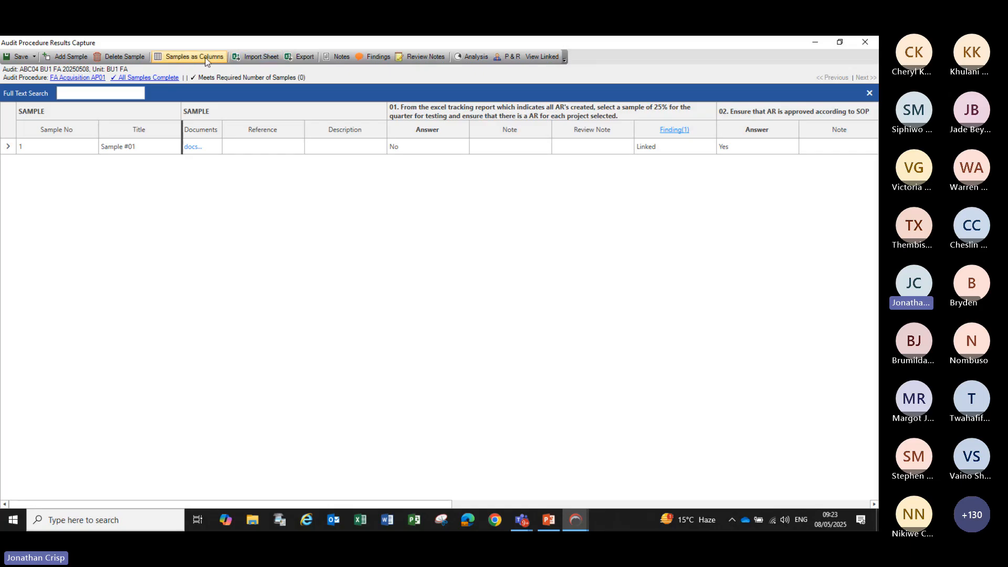
pyautogui.click(185, 57)
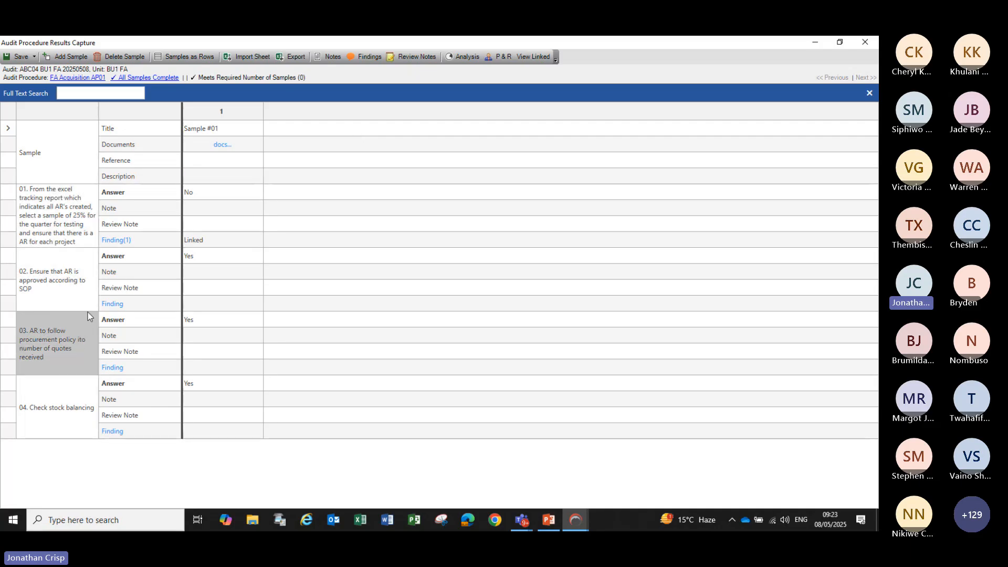
pyautogui.click(174, 59)
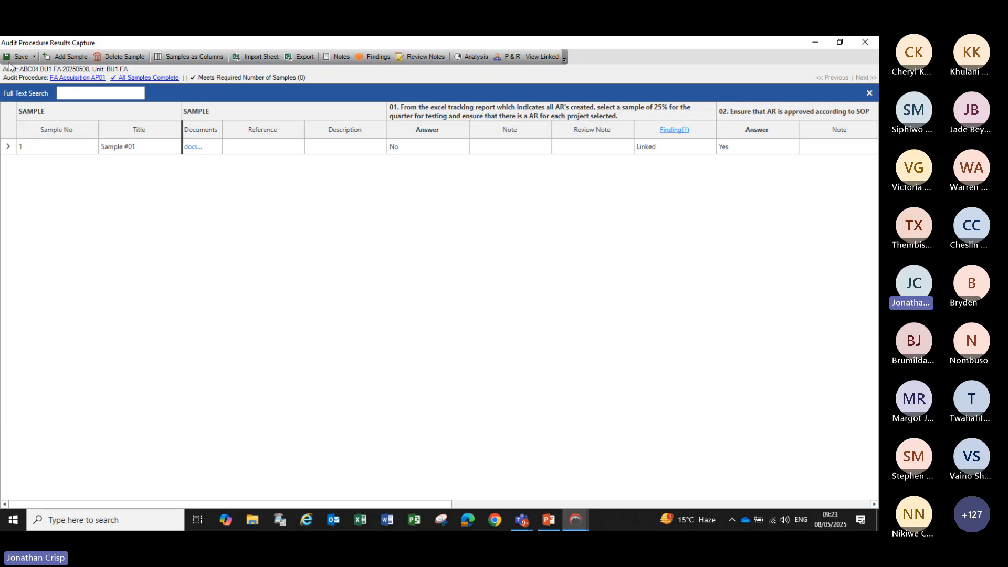
# Step: Save and close the audit procedure results sheet and the assessment form of control KC 1
pyautogui.click(33, 56)
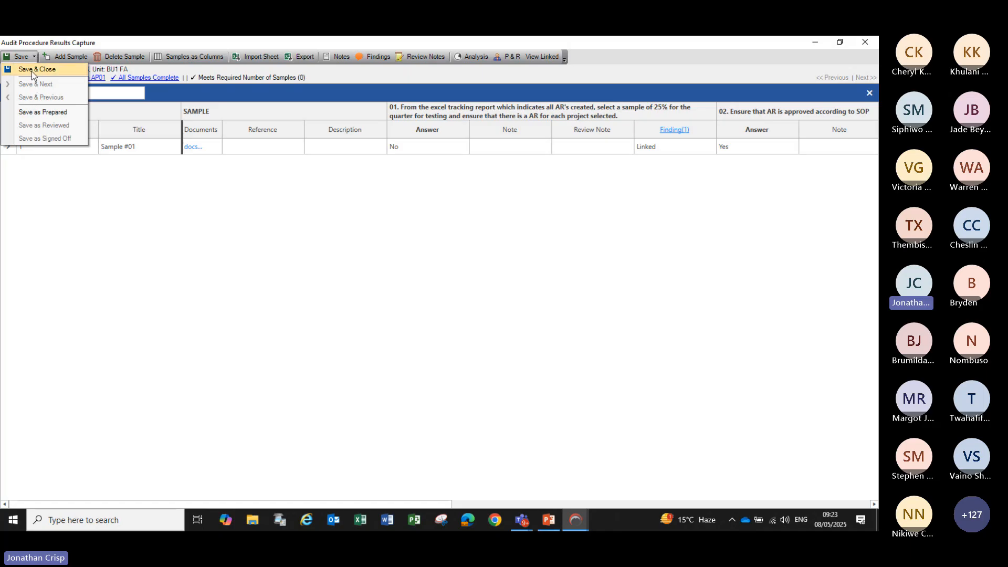
pyautogui.click(30, 68)
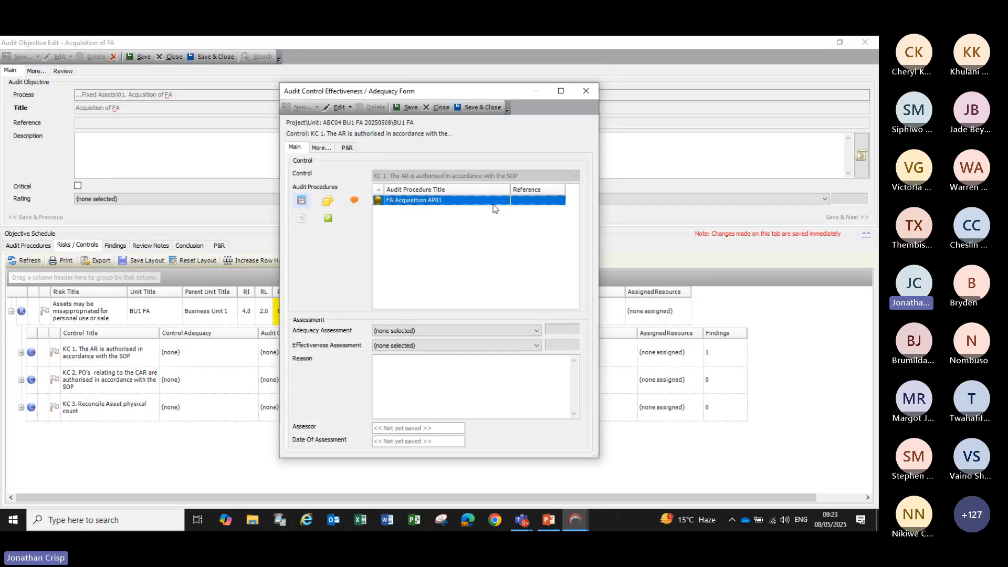
pyautogui.click(479, 107)
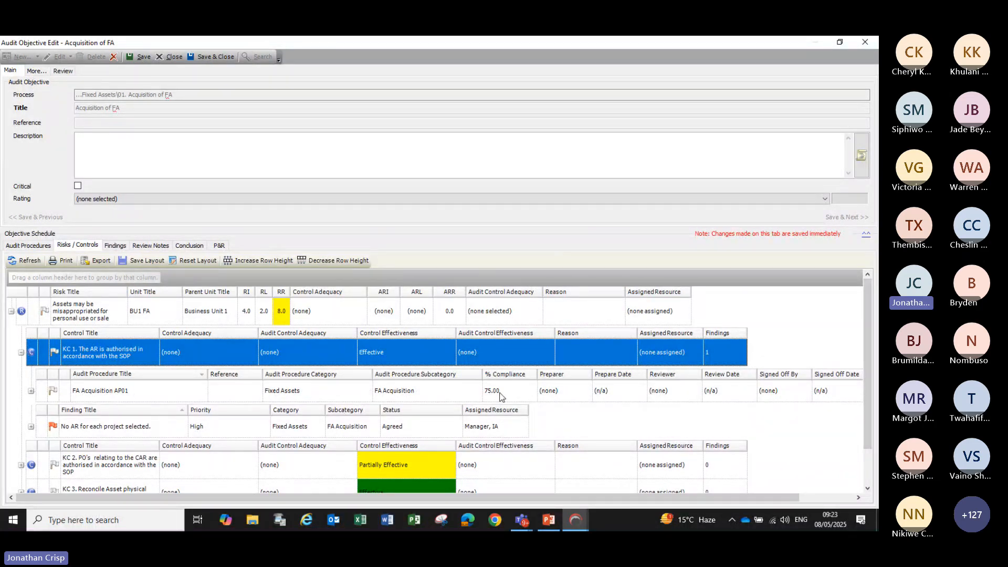
# Step: View the Result Summary analysis chart of FA Acquisition AP01 under control KC 1, and save and close its results sheet
pyautogui.click(98, 392)
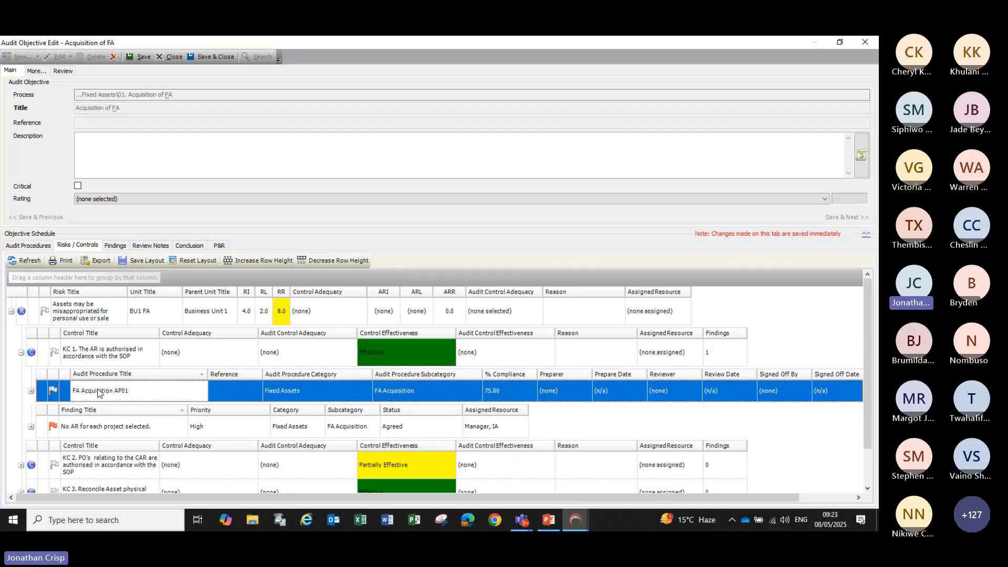
pyautogui.doubleClick(99, 392)
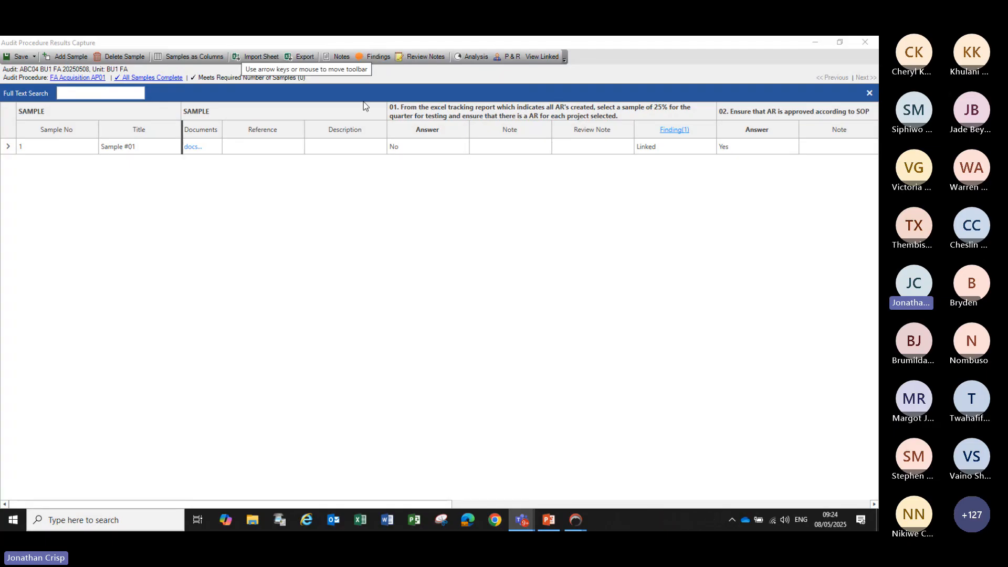
pyautogui.click(471, 56)
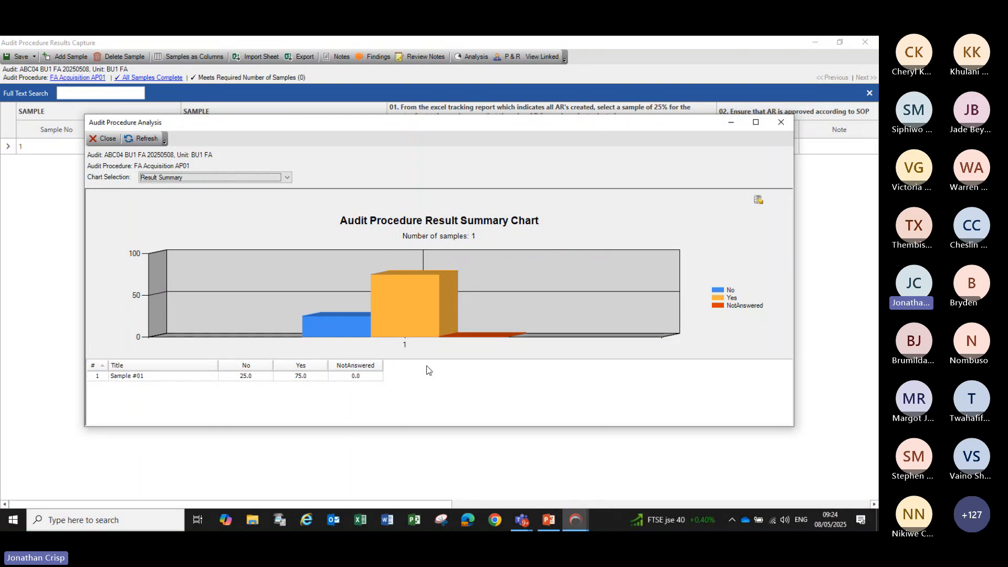
pyautogui.click(781, 124)
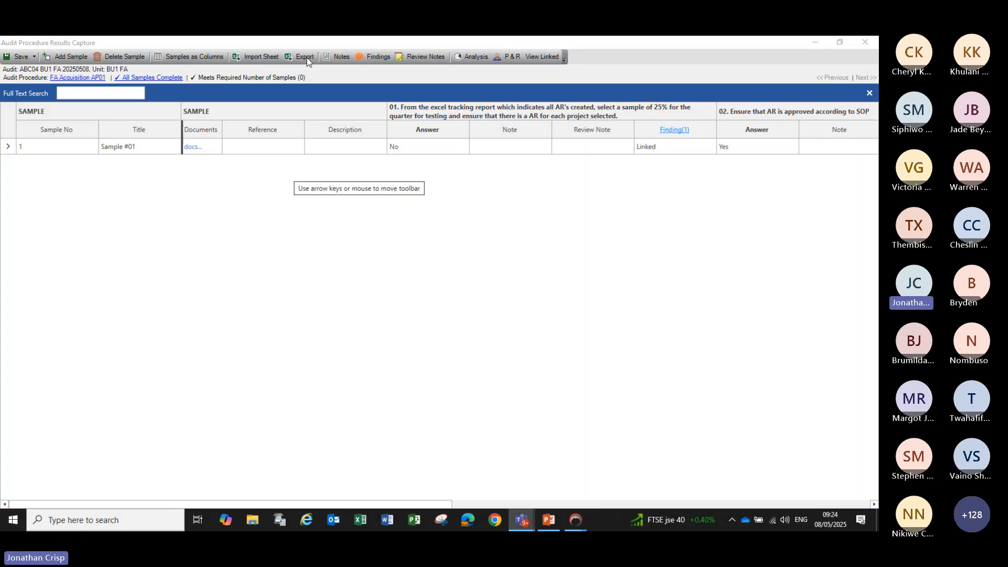
pyautogui.click(33, 57)
pyautogui.click(27, 70)
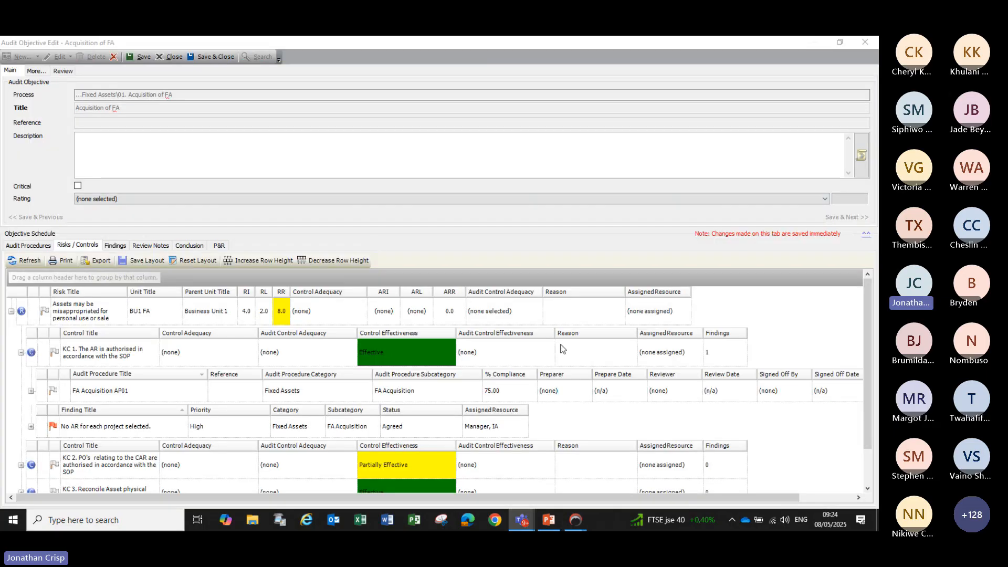
# Step: Set the Audit Control Effectiveness of control KC 1 to Ineffective
pyautogui.click(519, 354)
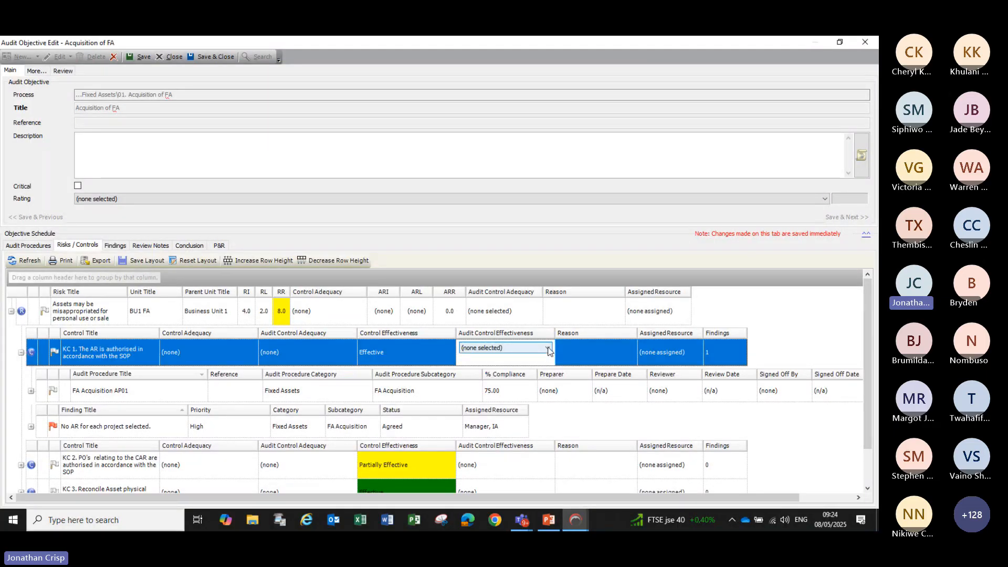
pyautogui.click(549, 349)
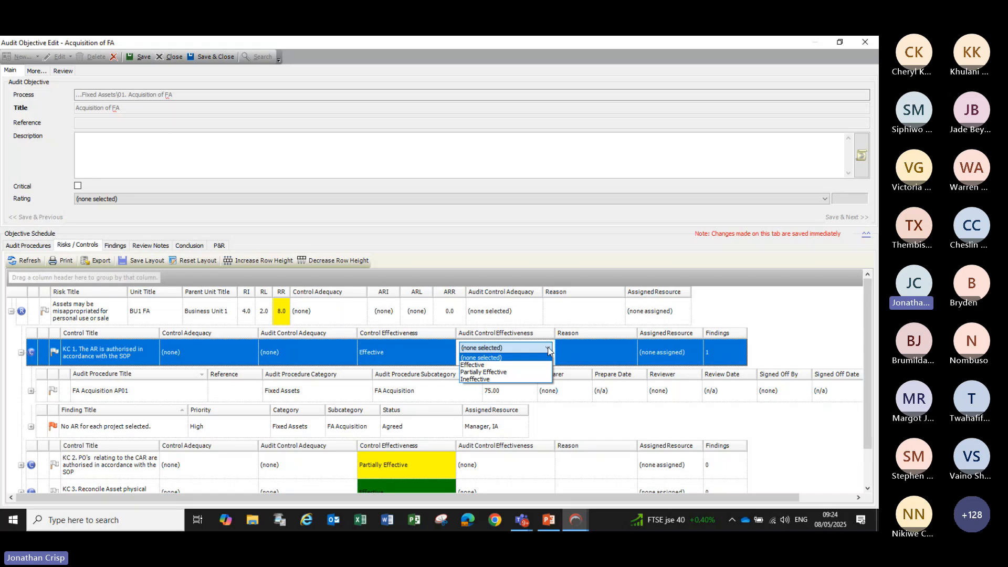
pyautogui.click(477, 380)
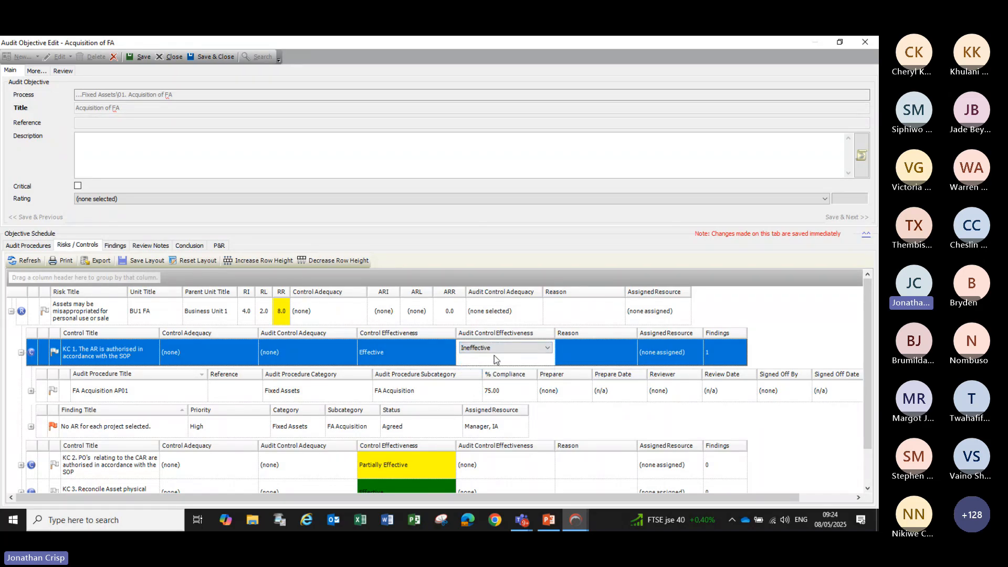
# Step: Rate the asset misappropriation risk with an ARI of 4.00 - High Impact and an ARL of 3.00 - Moderate
pyautogui.click(393, 314)
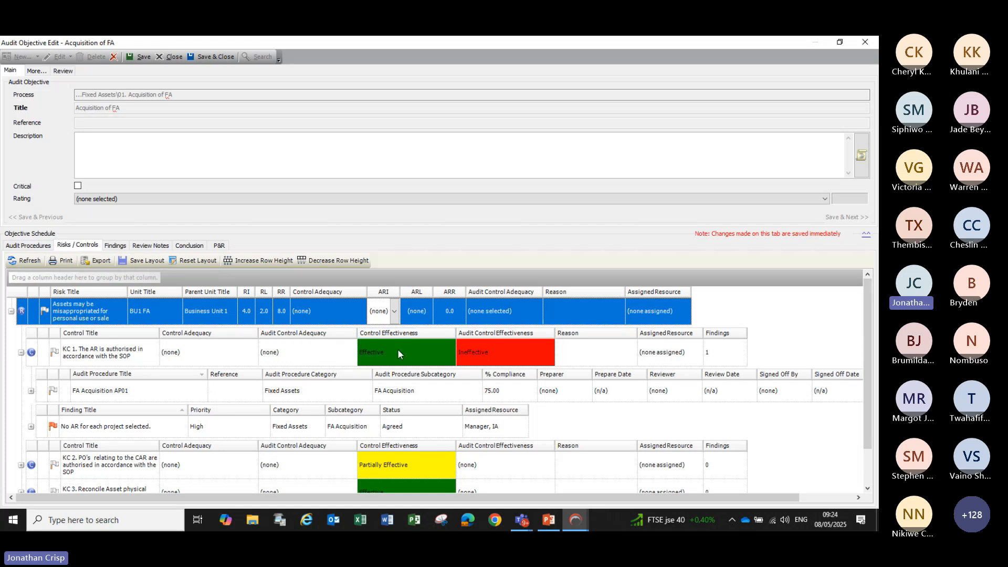
pyautogui.click(395, 315)
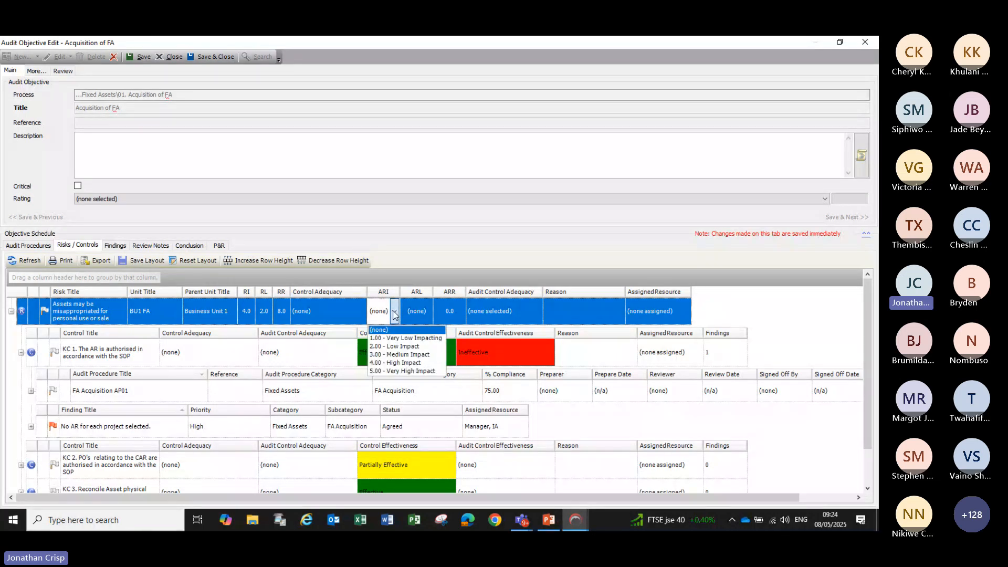
pyautogui.click(404, 362)
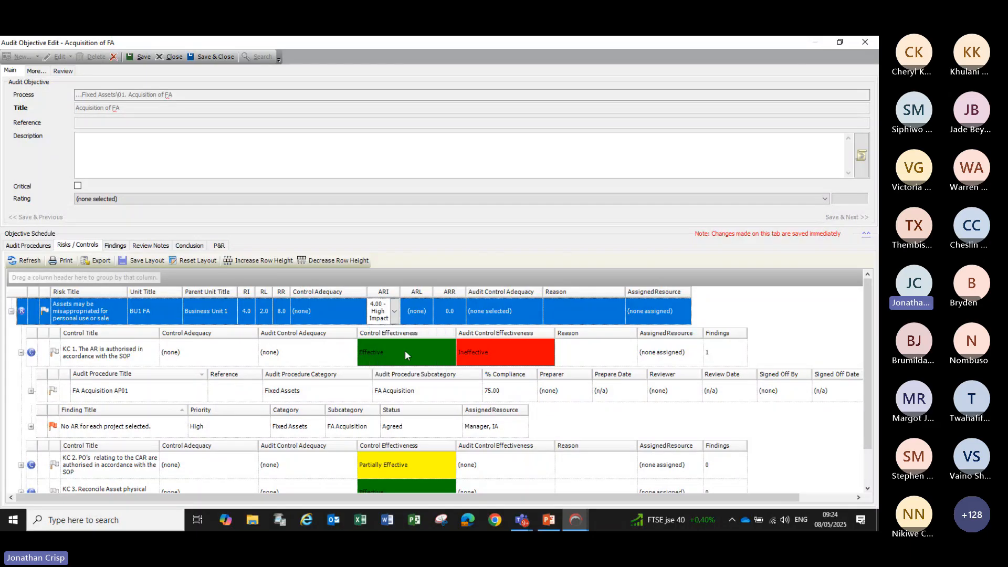
pyautogui.click(419, 312)
pyautogui.click(428, 314)
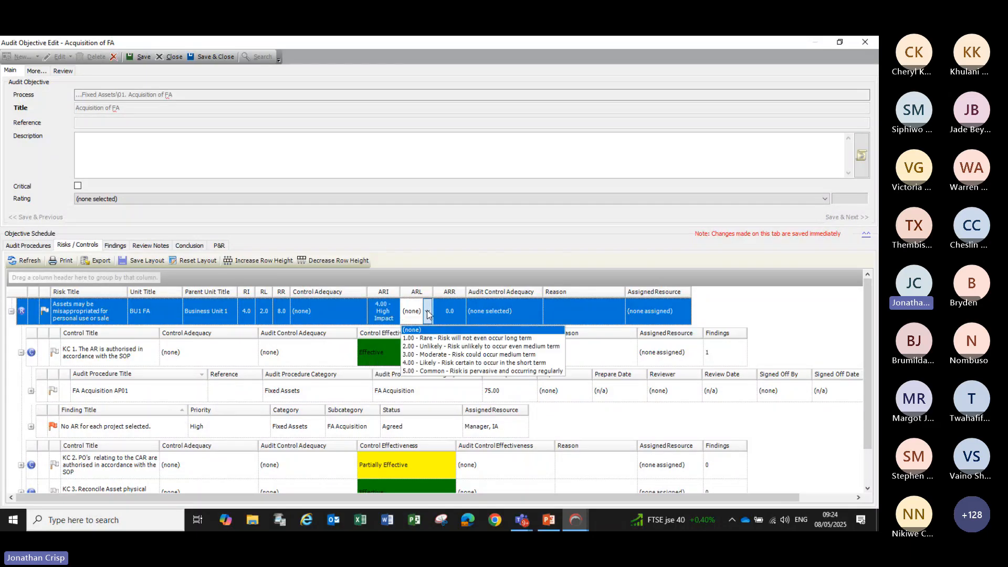
pyautogui.click(431, 356)
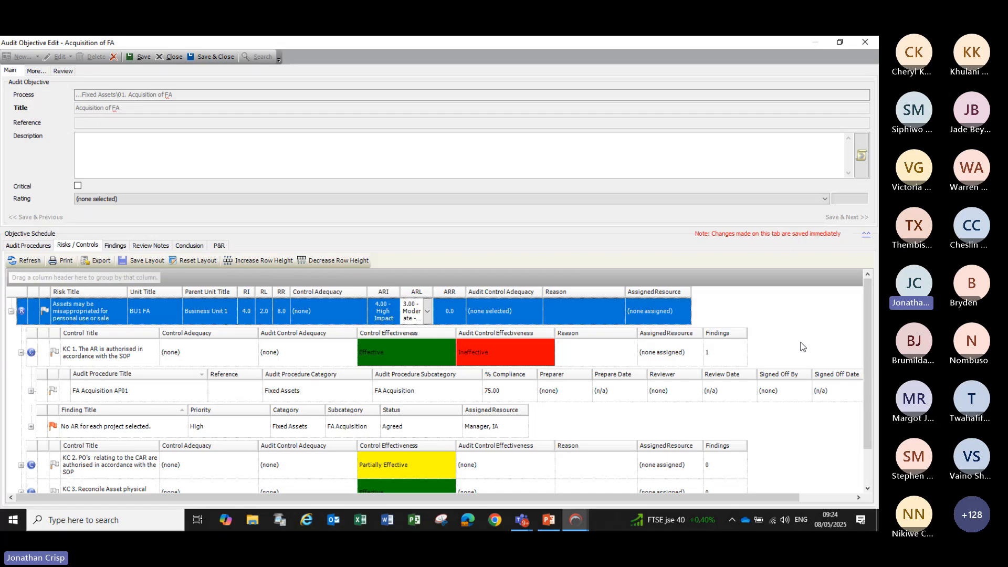
# Step: Open the finding "No AR for each project selected." and add the Risk Manager user (RMM) as its owner
pyautogui.doubleClick(139, 430)
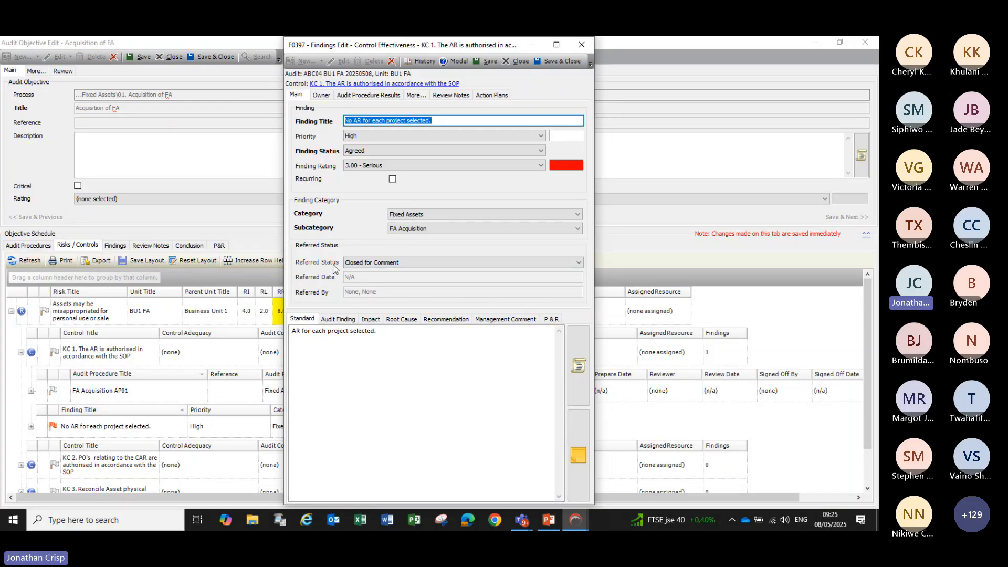
pyautogui.click(579, 264)
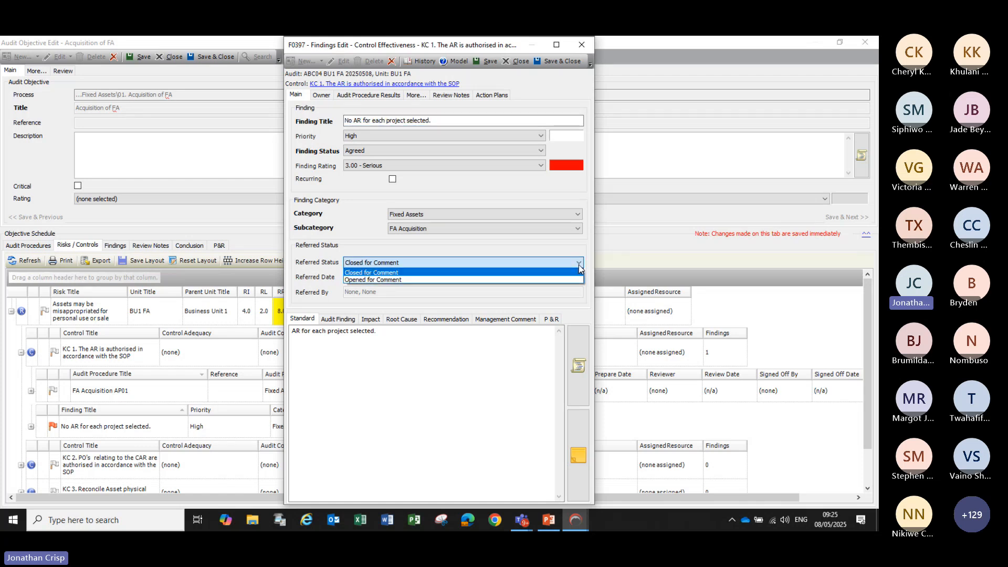
pyautogui.click(400, 352)
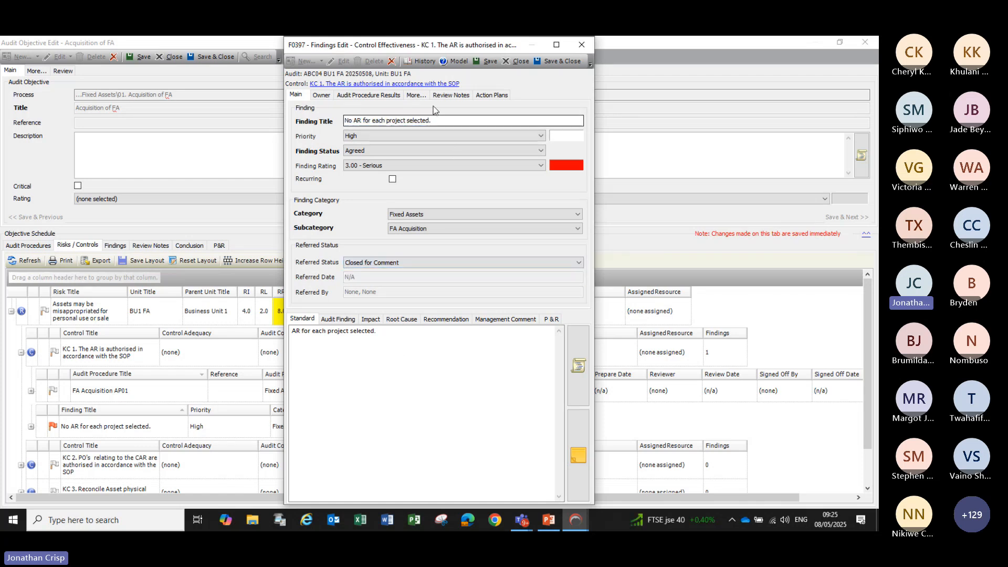
pyautogui.click(323, 96)
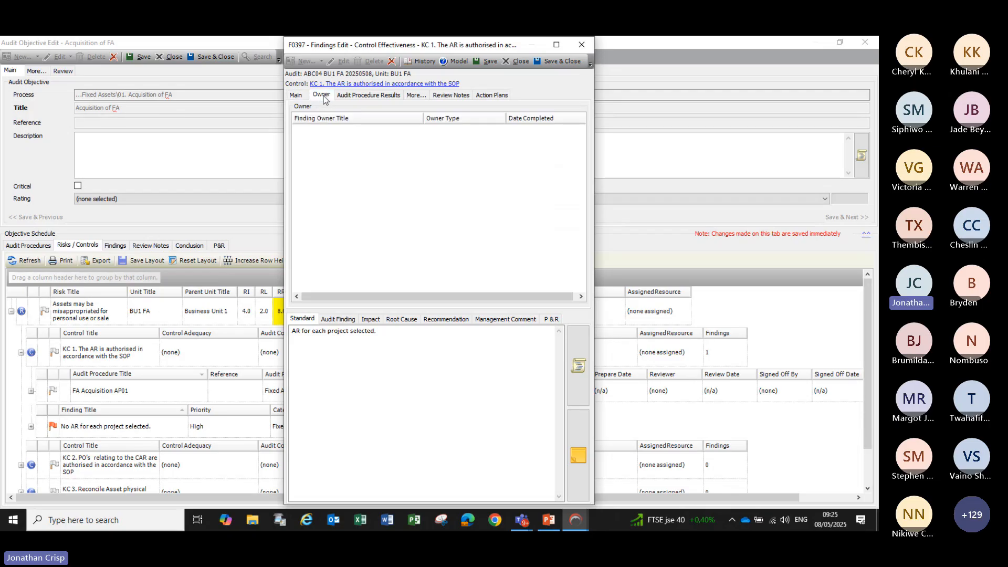
pyautogui.rightClick(342, 177)
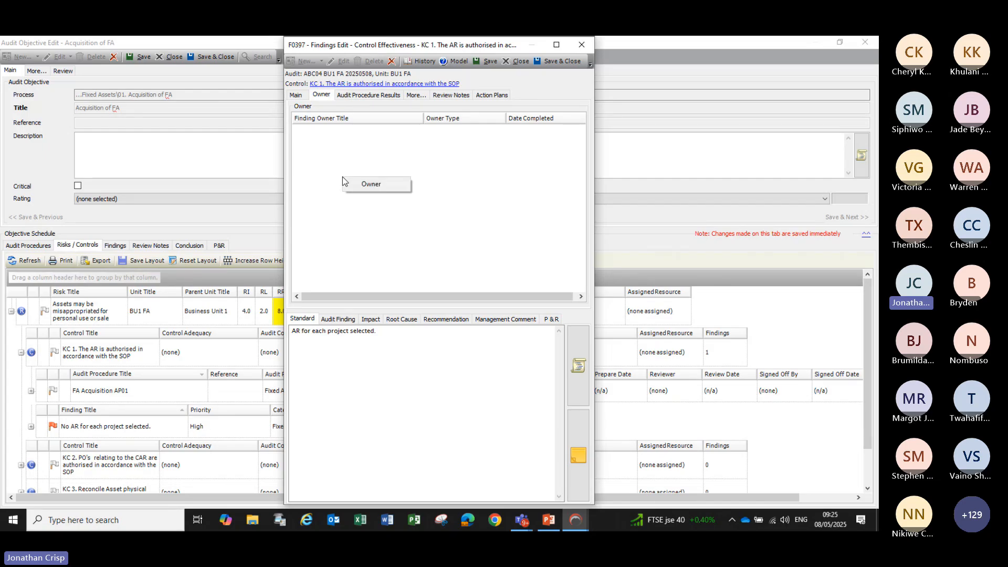
pyautogui.click(388, 189)
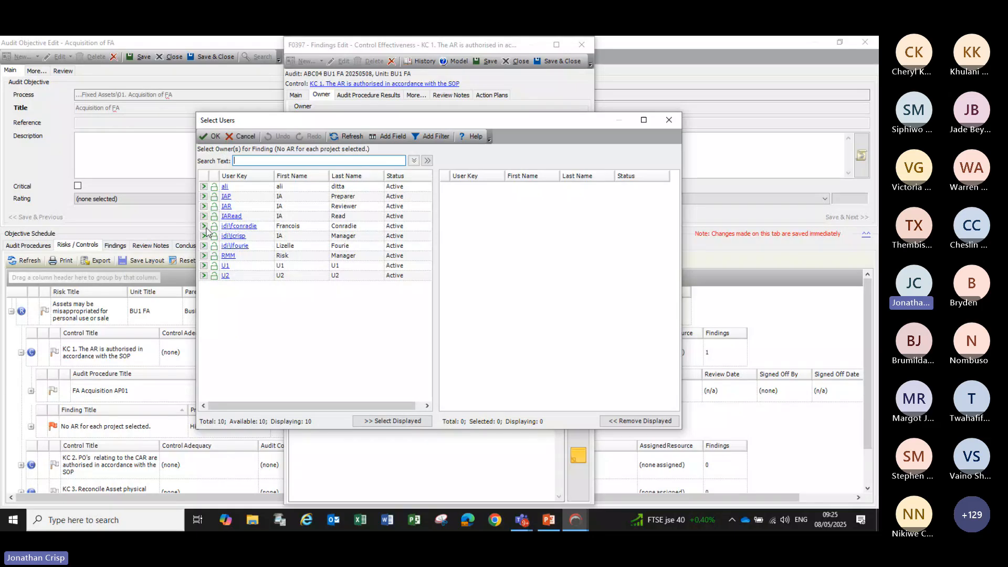
pyautogui.click(204, 257)
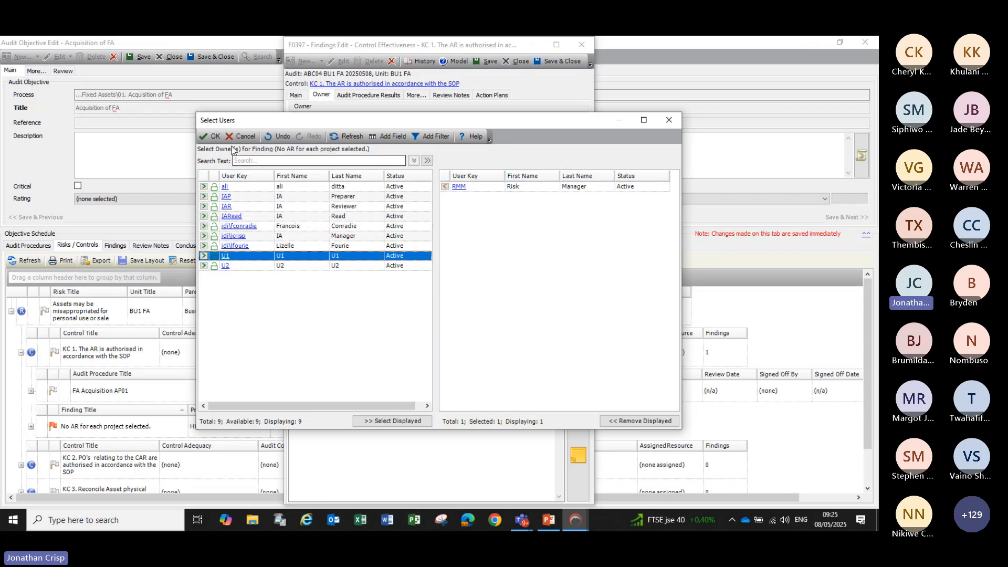
pyautogui.click(210, 136)
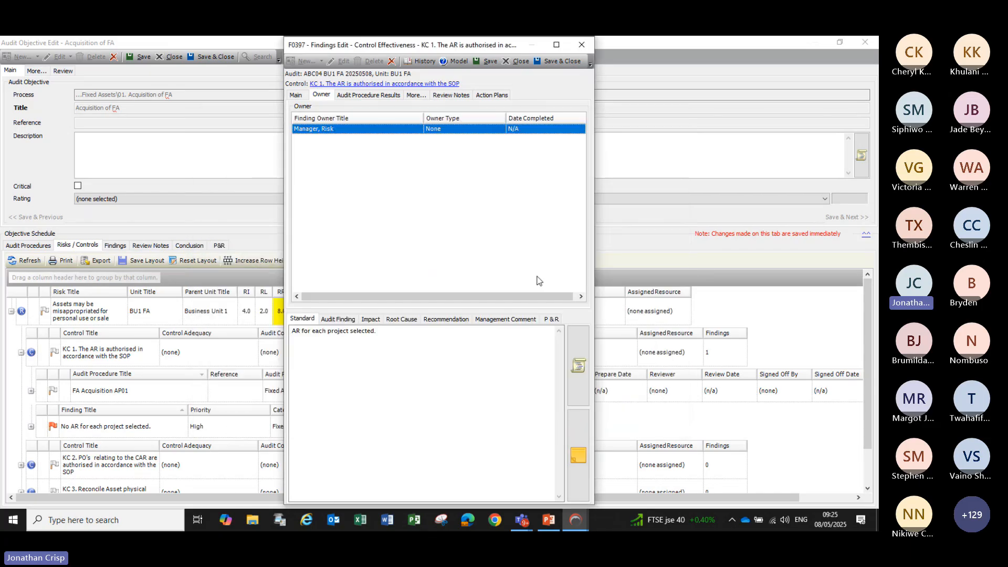
# Step: Assign an owner type to the Risk Manager in the finding's owner list
pyautogui.click(487, 128)
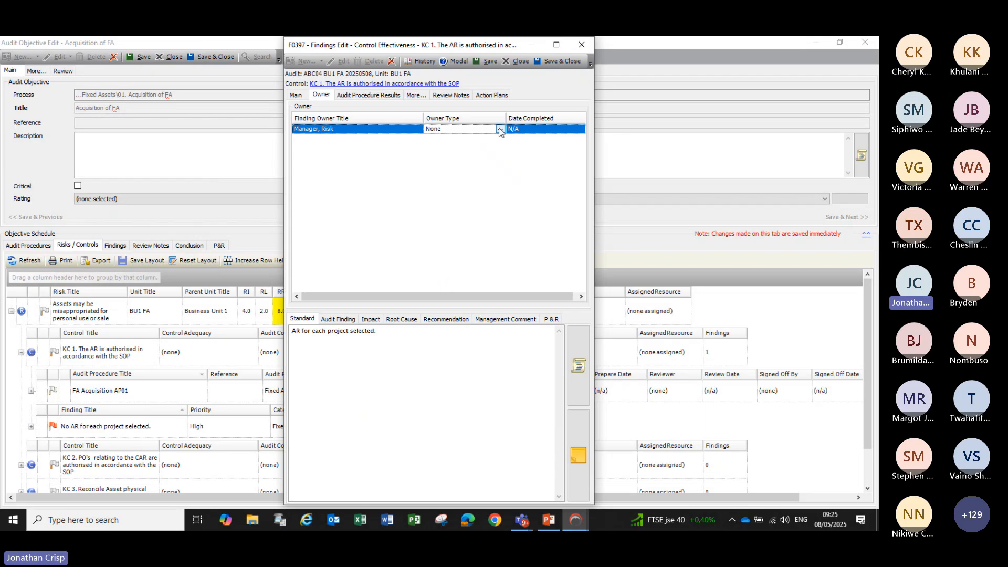
pyautogui.click(499, 129)
pyautogui.click(439, 147)
pyautogui.click(306, 59)
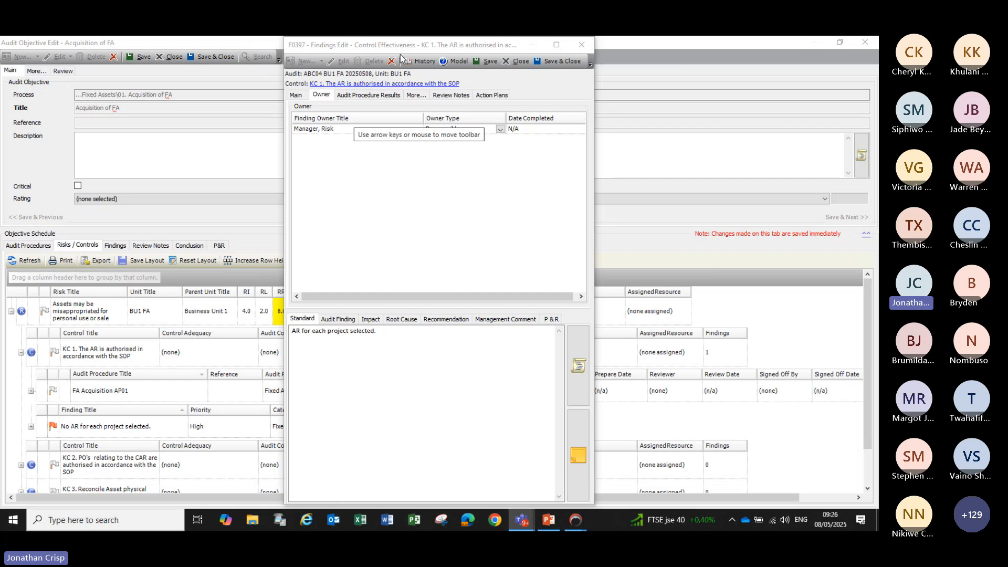
# Step: Set the finding's Referred Status to Opened for Comment, show its Management Comment section, and save and close the finding
pyautogui.click(296, 95)
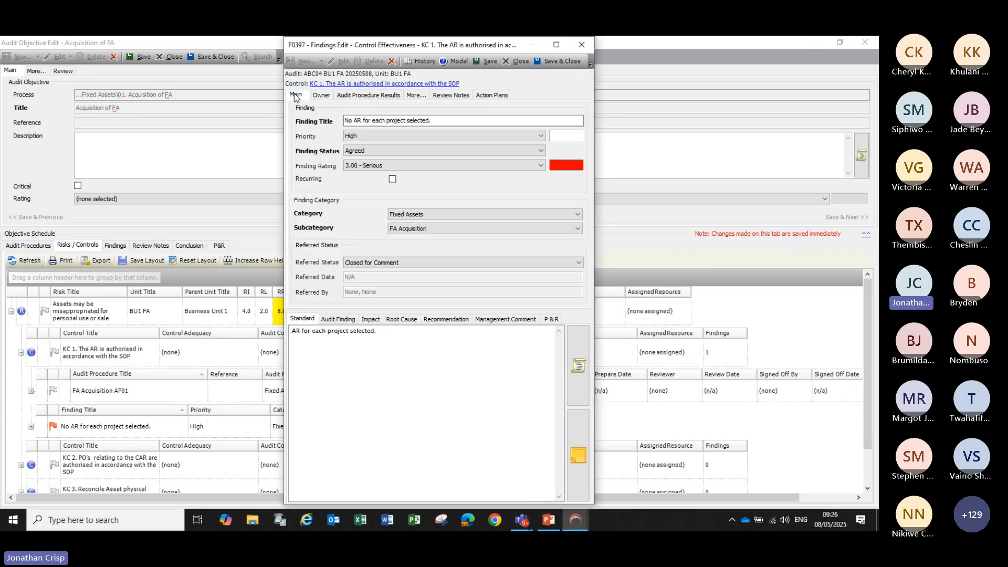
pyautogui.click(458, 263)
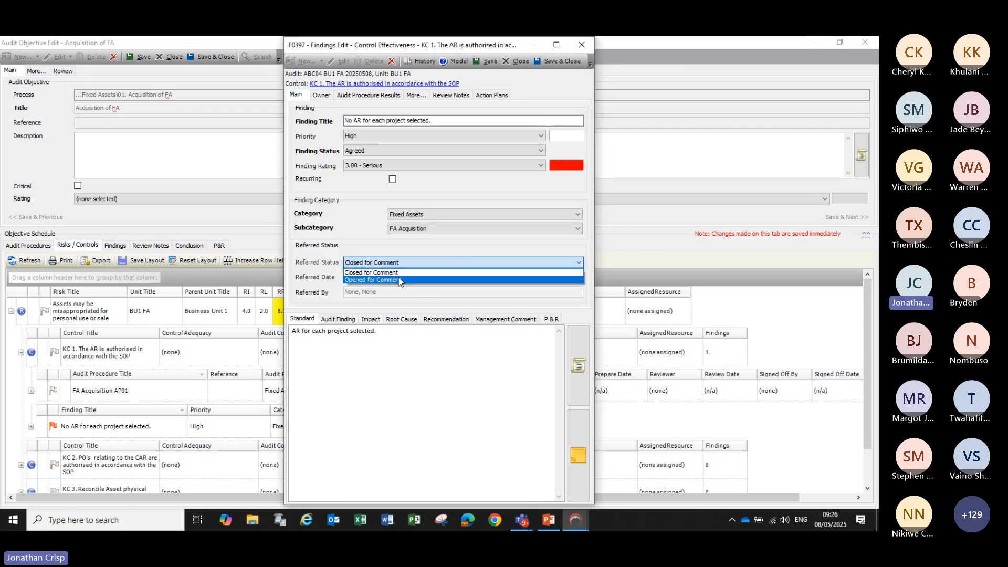
pyautogui.click(386, 281)
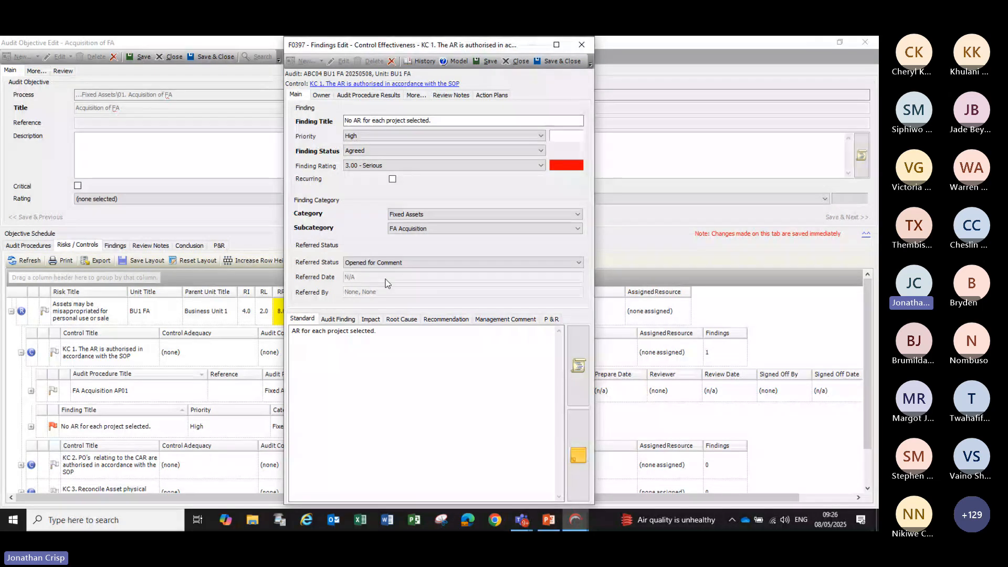
pyautogui.click(489, 321)
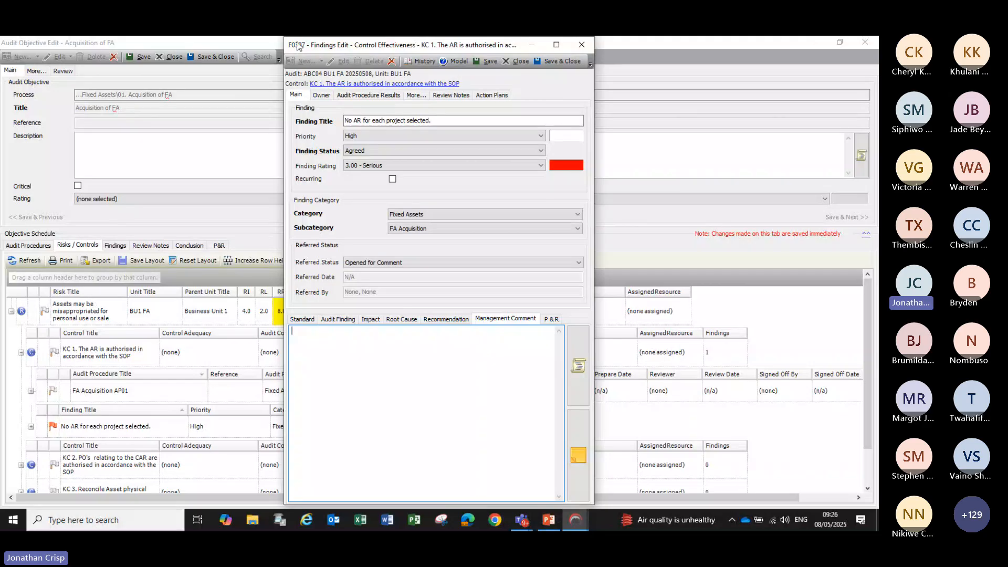
pyautogui.moveTo(299, 45); pyautogui.dragTo(240, 101)
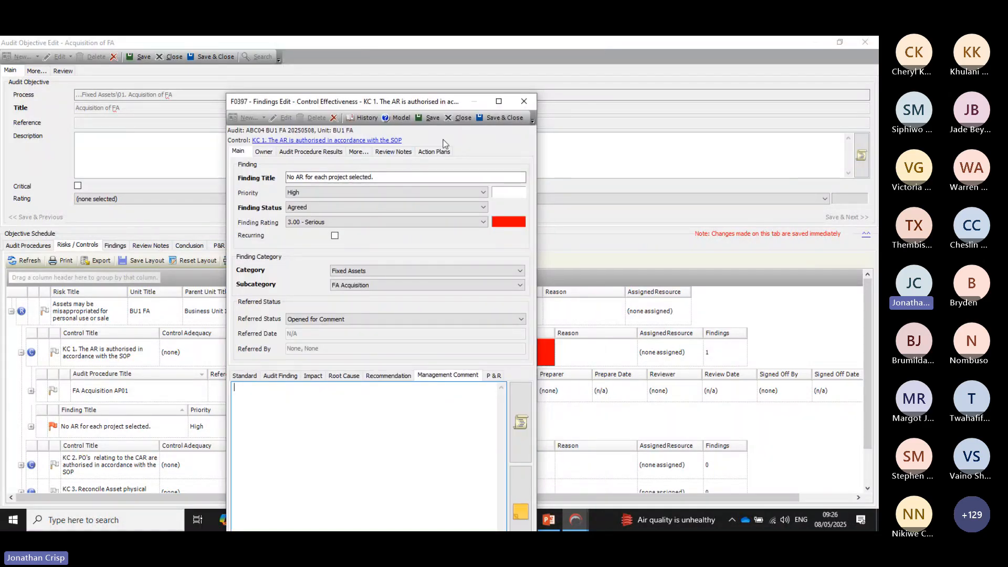
pyautogui.click(438, 118)
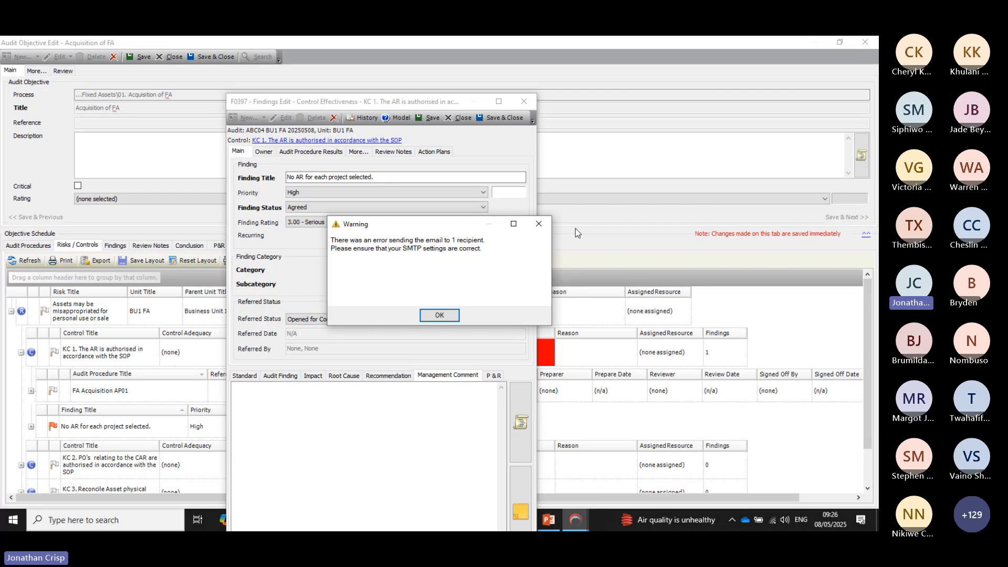
pyautogui.click(439, 315)
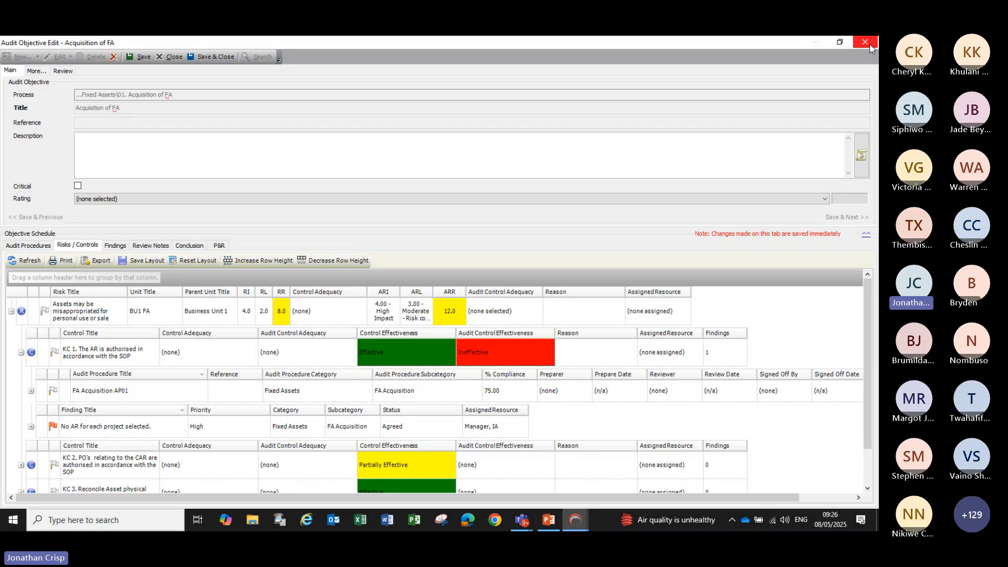
# Step: Save and close the Acquisition of FA audit objective and return to the project listing
pyautogui.click(207, 60)
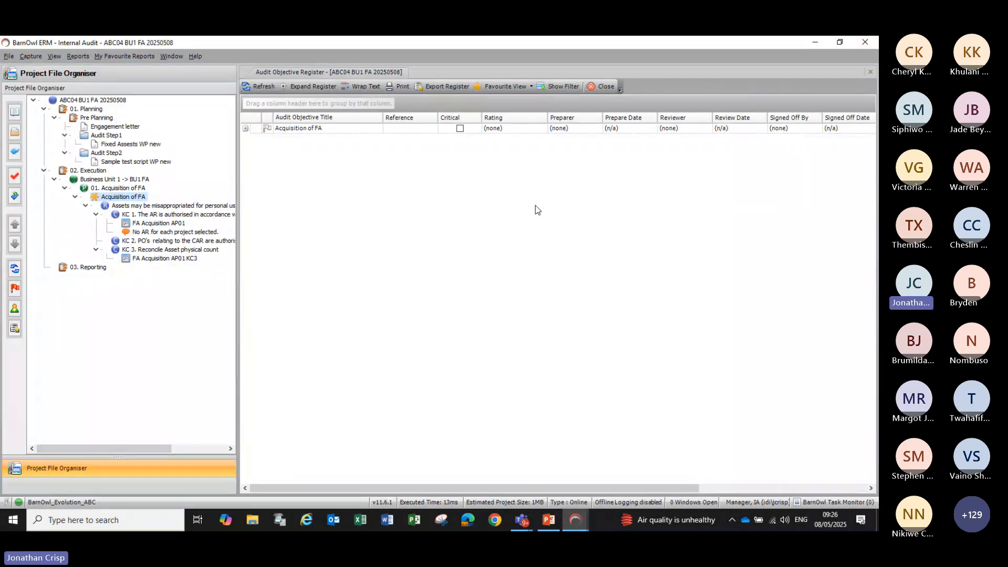
pyautogui.click(13, 157)
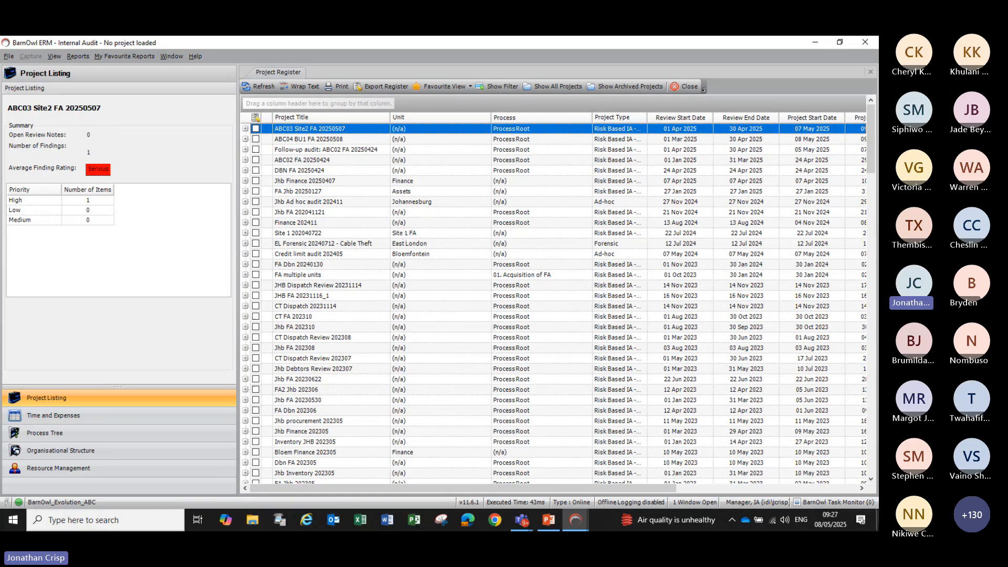
# Step: Switch to the BarnOwl Eclipse web application and sign in with the Risk Manager's saved username and password on the BarnOwl_Evolution_ABC database
pyautogui.click(877, 524)
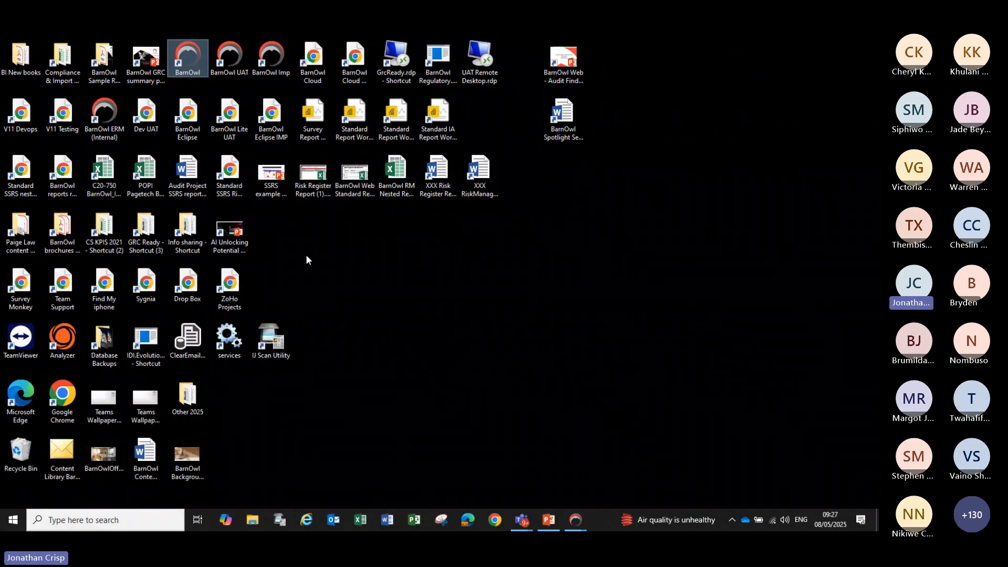
pyautogui.doubleClick(192, 127)
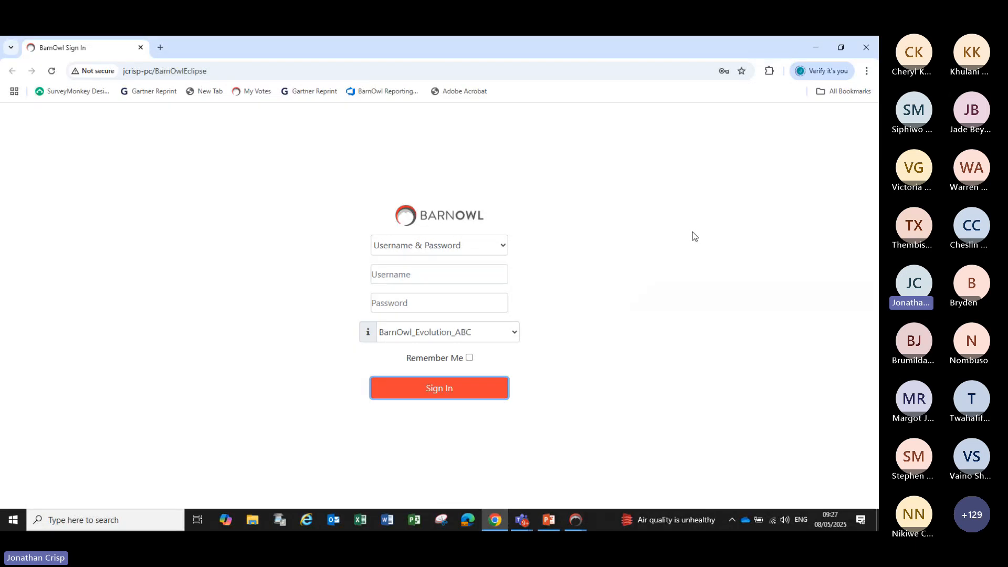
pyautogui.click(503, 249)
pyautogui.click(412, 283)
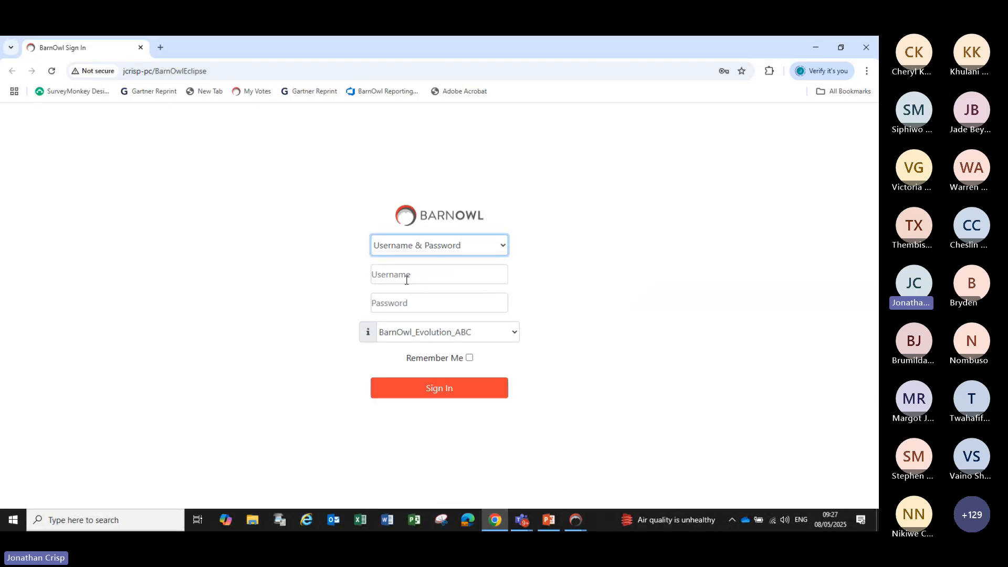
pyautogui.click(399, 275)
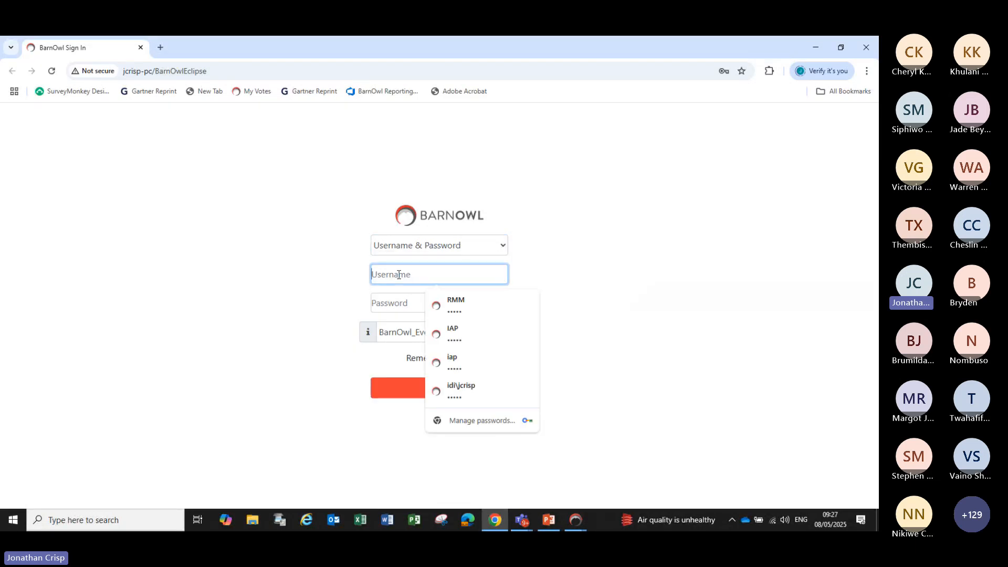
pyautogui.click(492, 310)
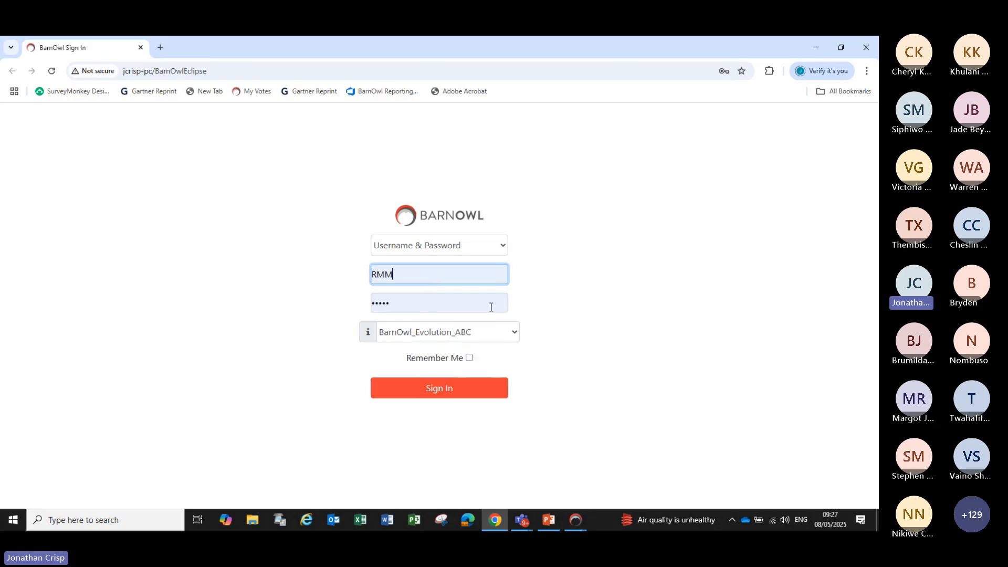
pyautogui.click(429, 393)
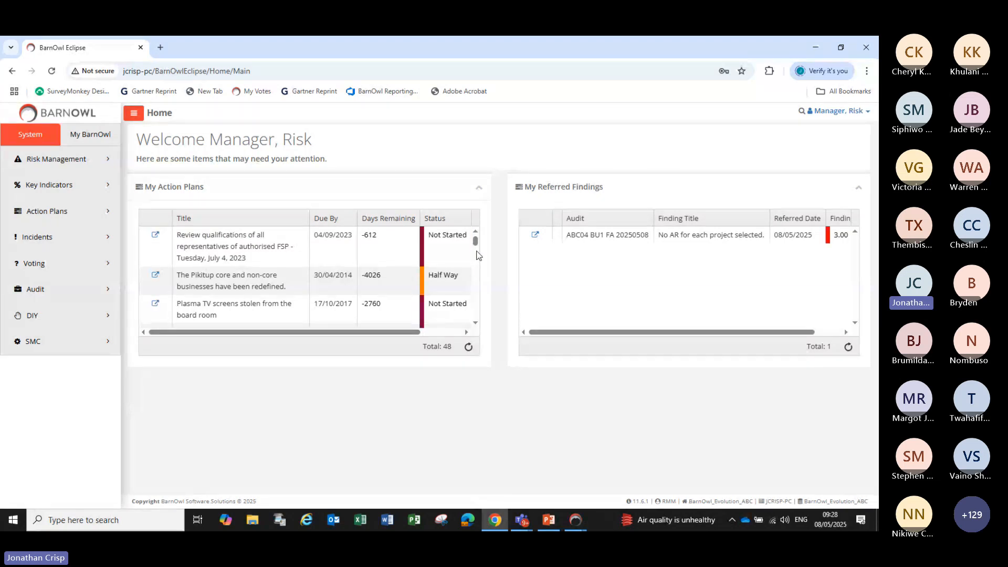
# Step: Open the audit module's My Findings list and show only the referred findings
pyautogui.click(67, 296)
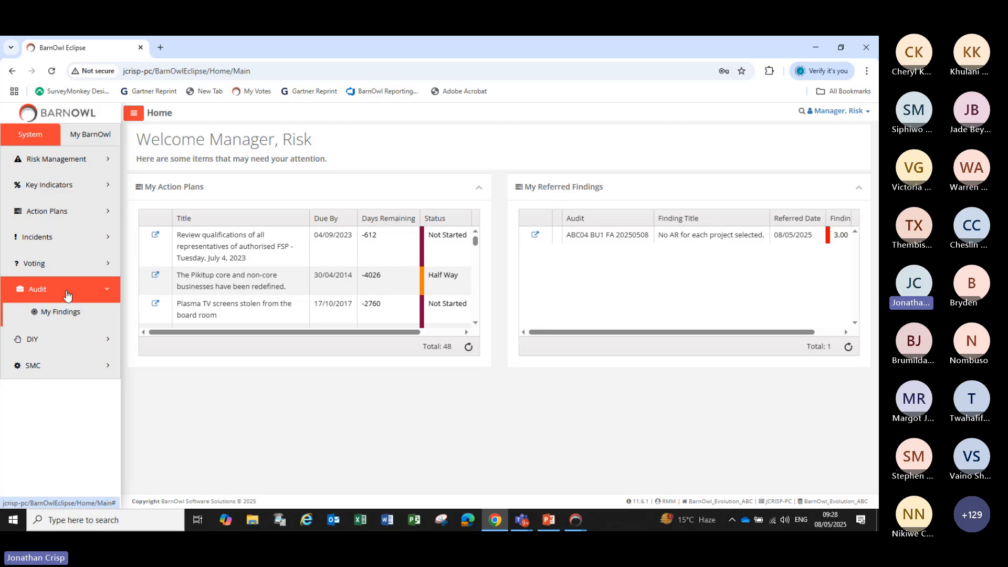
pyautogui.click(62, 318)
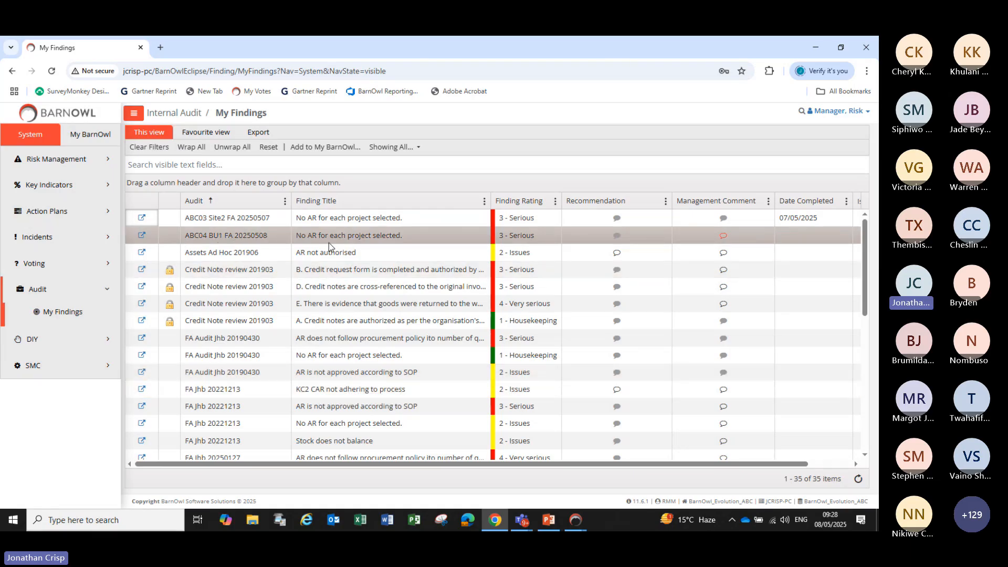
pyautogui.click(423, 154)
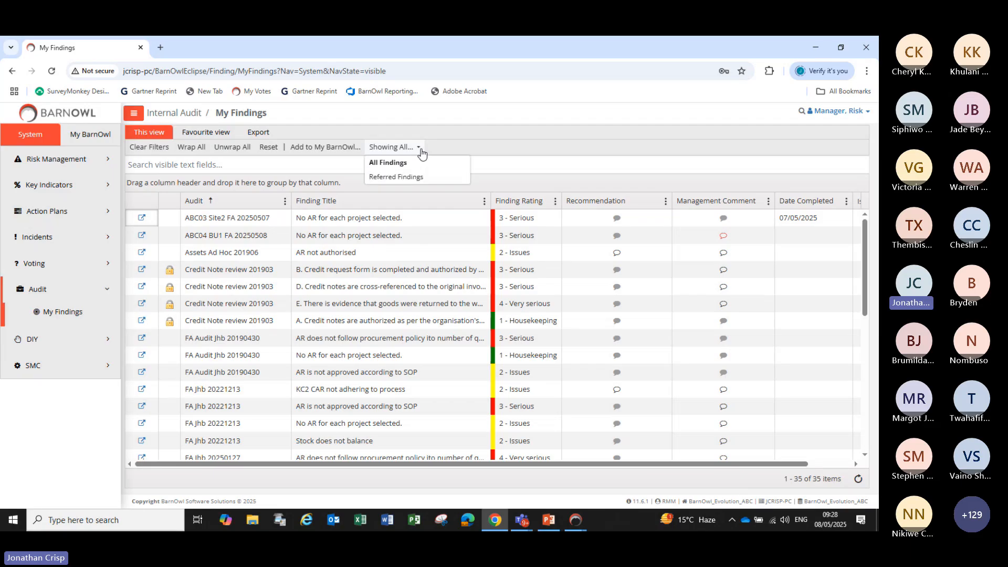
pyautogui.click(387, 179)
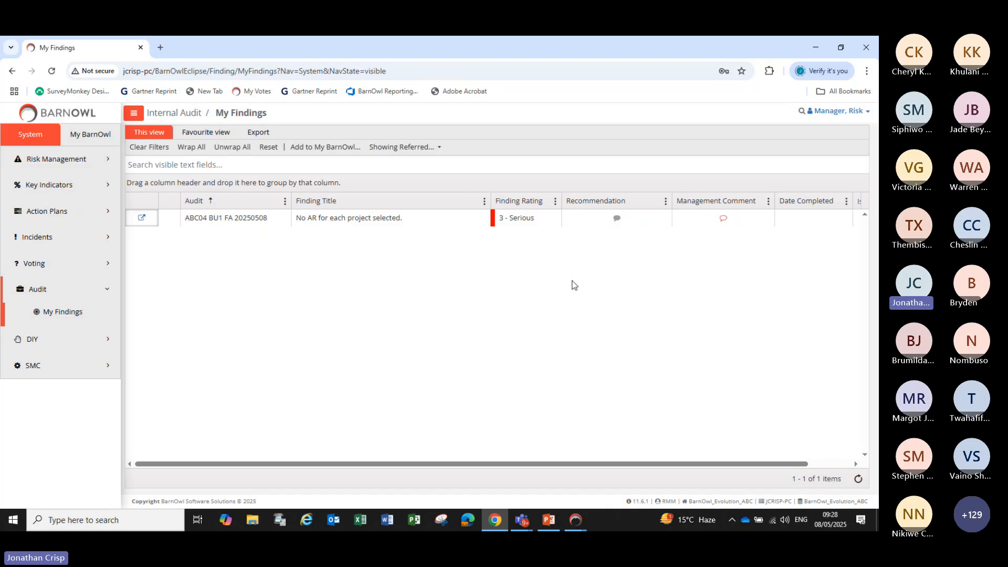
# Step: View the management comment entry of the ABC04 BU1 FA 20250508 finding without editing it, and open the finding's full form
pyautogui.click(724, 220)
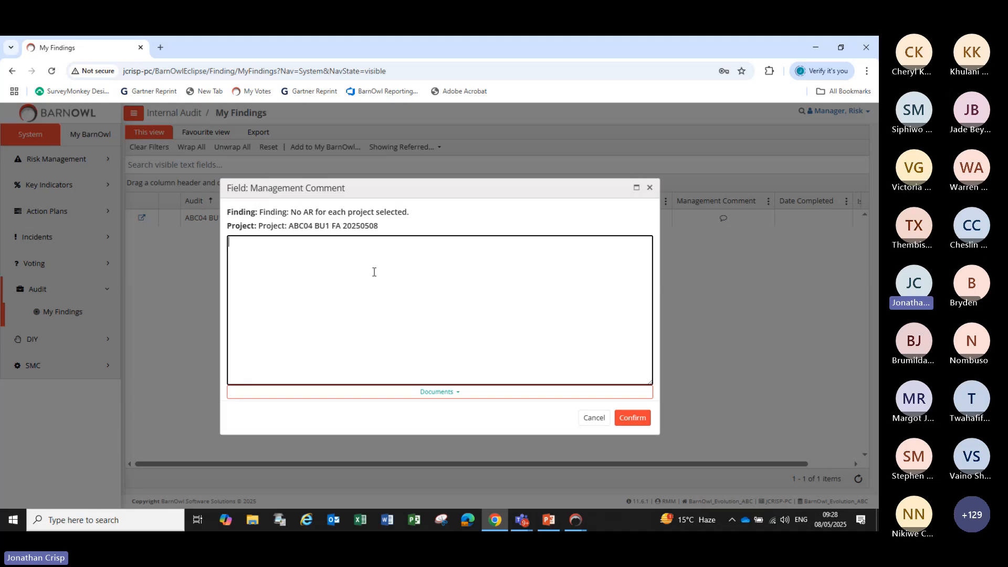
pyautogui.click(594, 417)
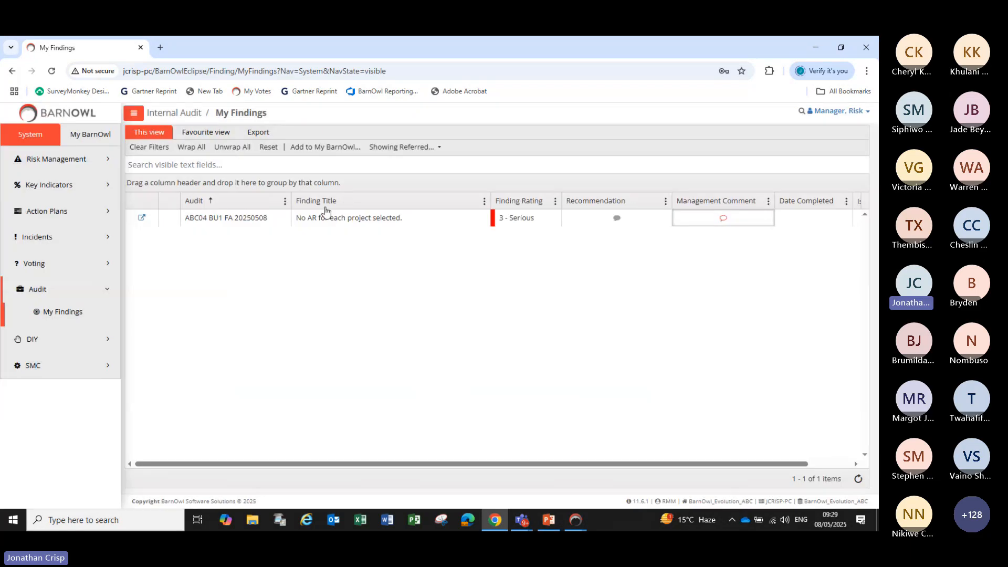
pyautogui.click(142, 218)
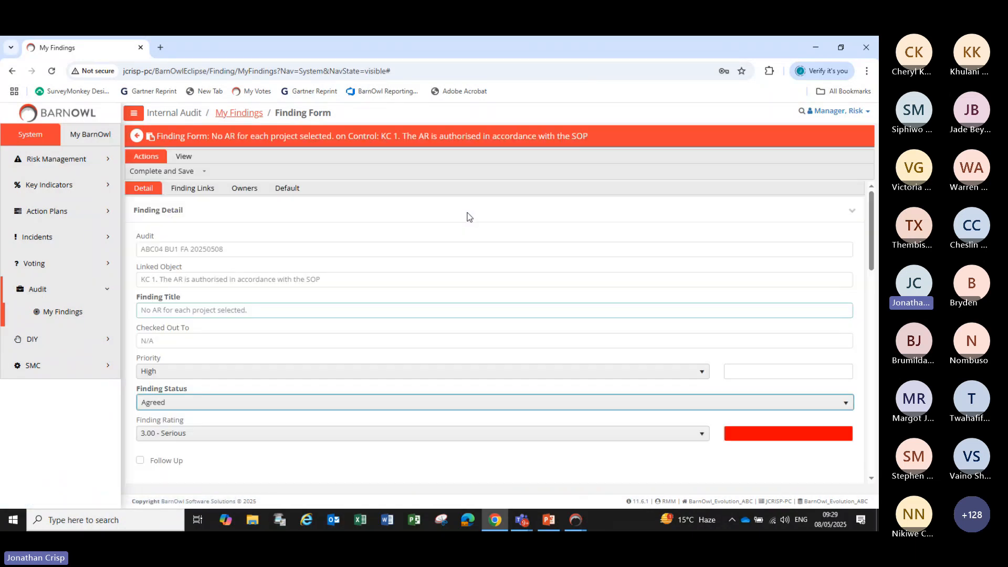
# Step: Enter "Auditee comment #1" as the finding's management comment
pyautogui.moveTo(872, 221); pyautogui.dragTo(879, 286)
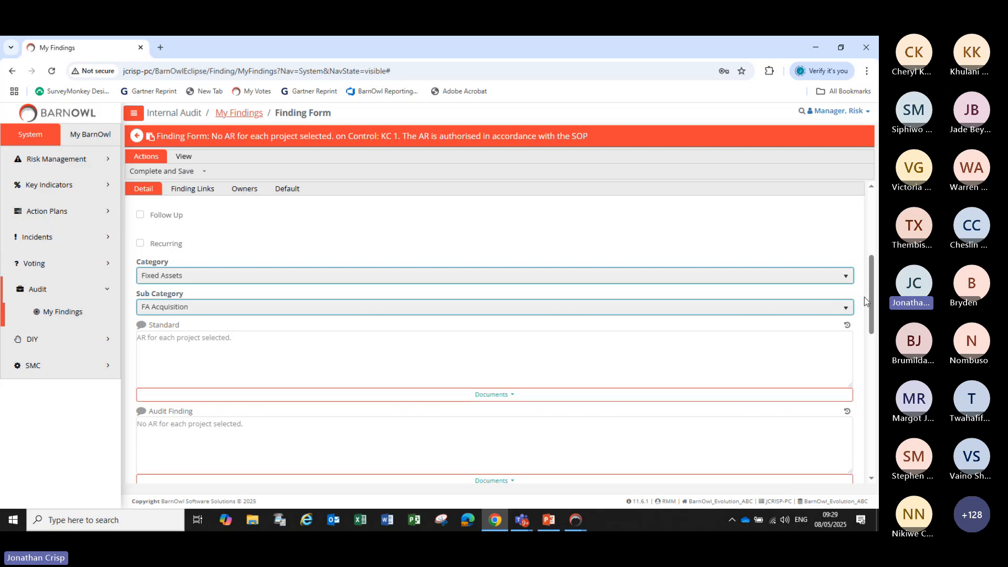
pyautogui.moveTo(873, 307); pyautogui.dragTo(879, 421)
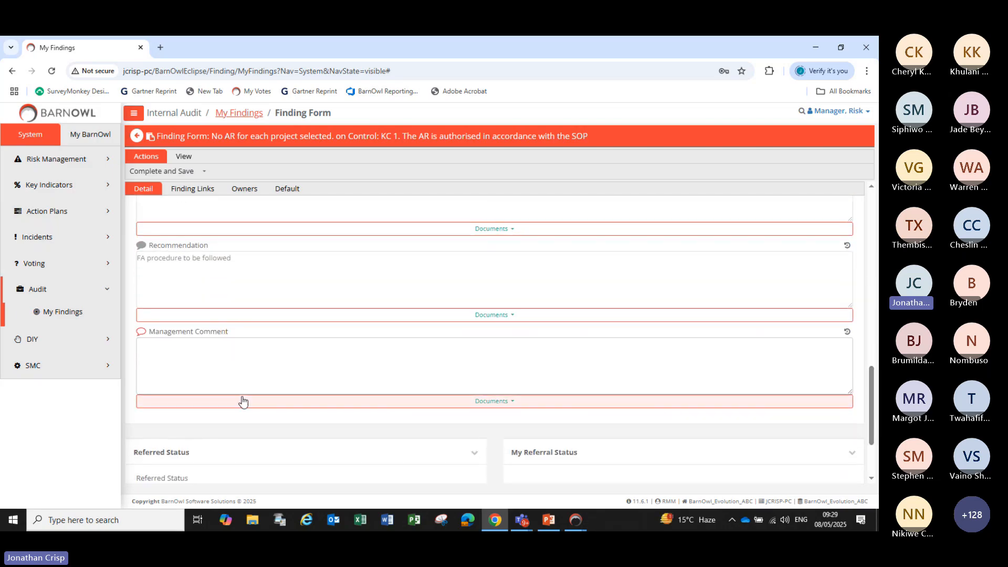
pyautogui.click(184, 350)
pyautogui.write('A')
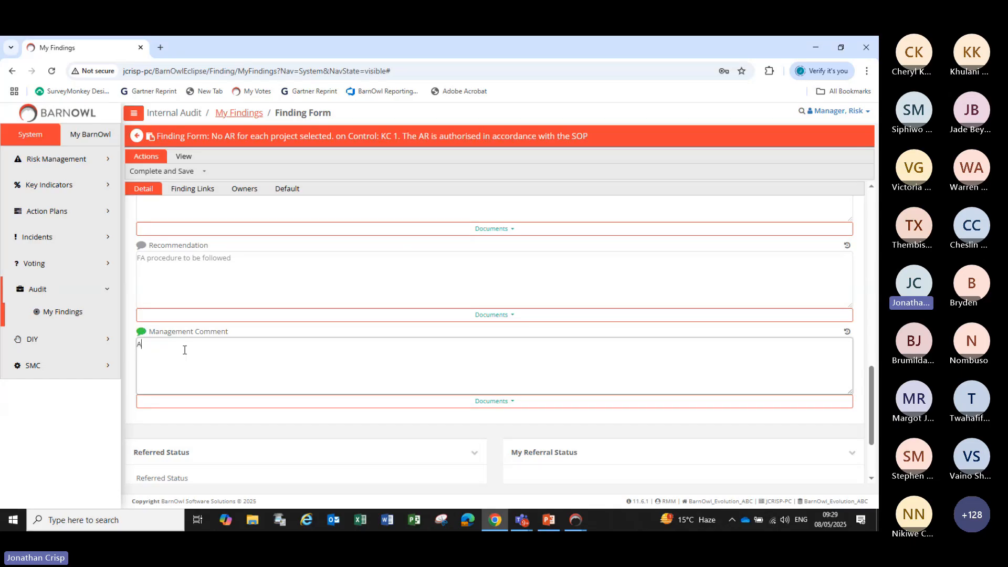
pyautogui.write('idtee')
pyautogui.press('BackSpace')
pyautogui.press('BackSpace')
pyautogui.press('BackSpace')
pyautogui.press('BackSpace')
pyautogui.write('uditee comment #1')
pyautogui.click(515, 410)
pyautogui.click(575, 370)
pyautogui.scroll(1, 268, 252)
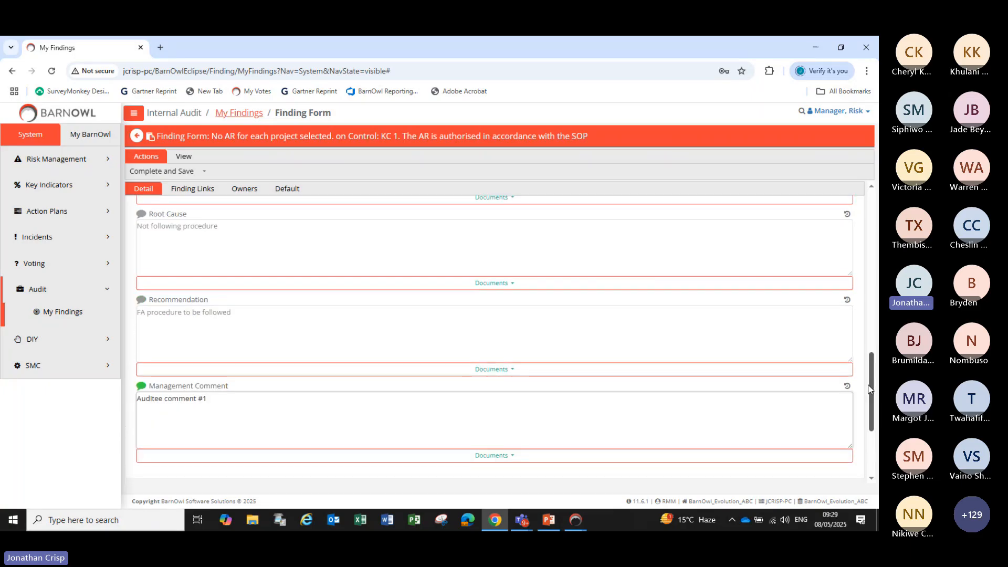
# Step: Show the finding's links and save the finding without completing or closing it
pyautogui.click(193, 192)
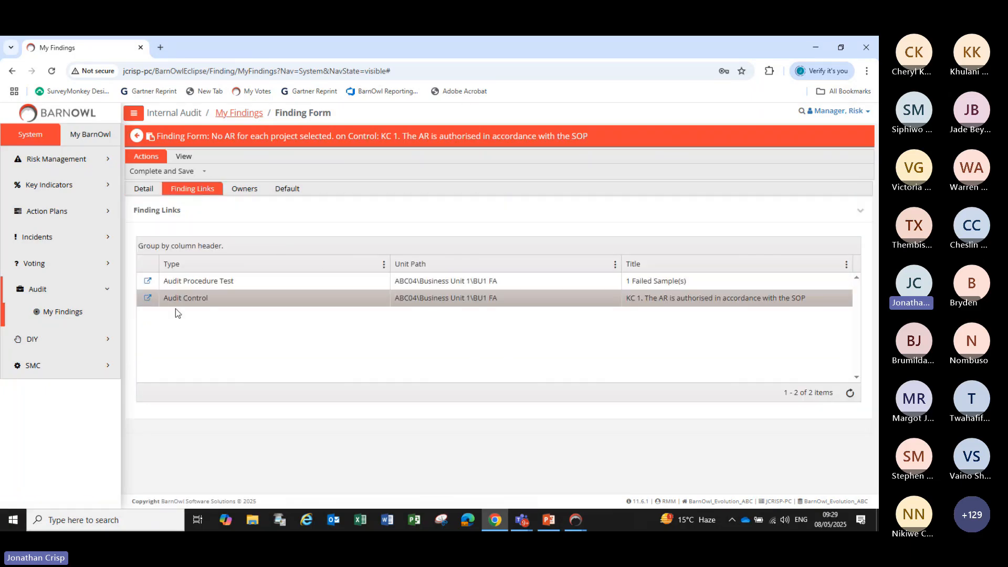
pyautogui.click(148, 282)
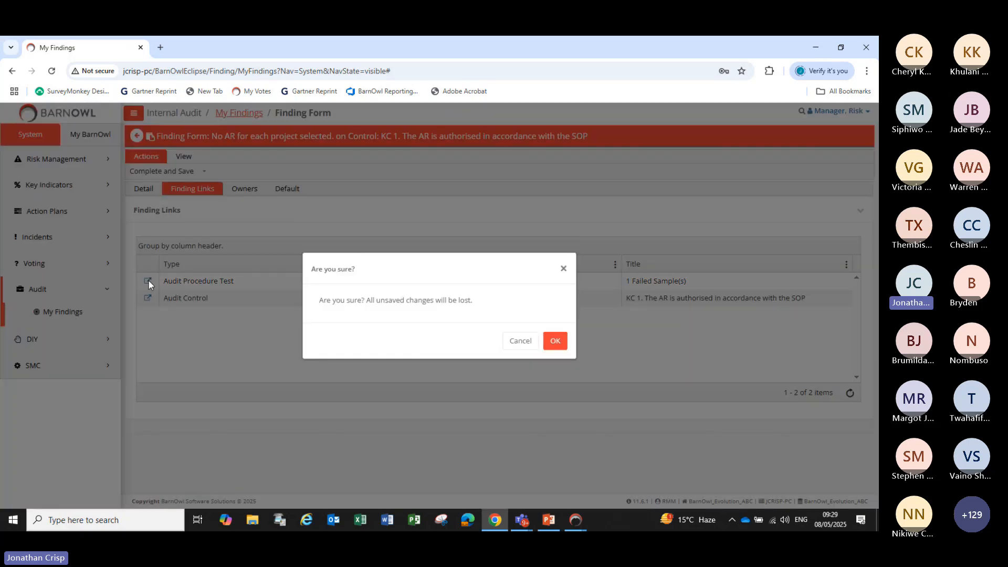
pyautogui.click(512, 341)
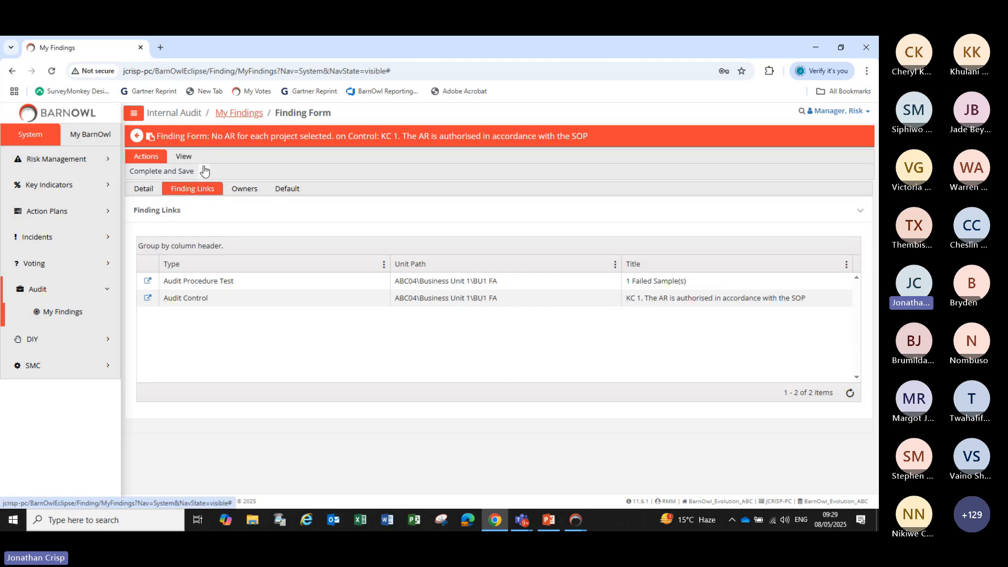
pyautogui.click(207, 174)
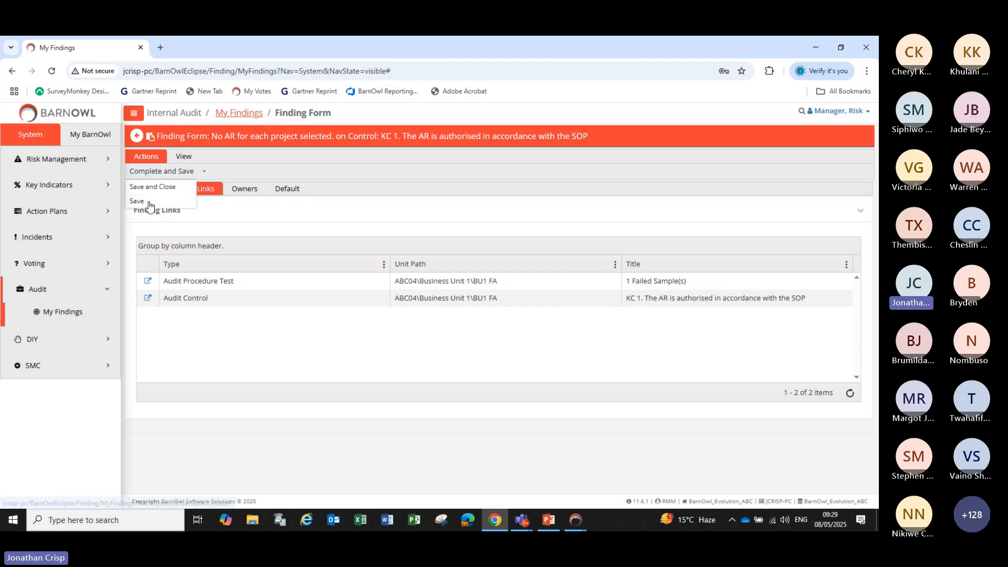
pyautogui.click(148, 206)
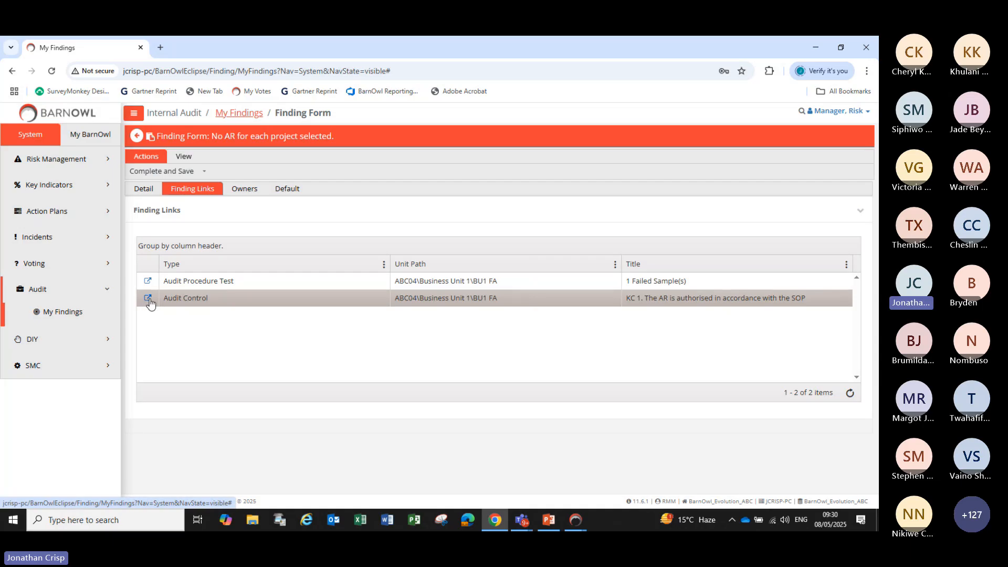
# Step: Examine the linked audit procedure test and audit control, returning to the finding form after each
pyautogui.click(147, 281)
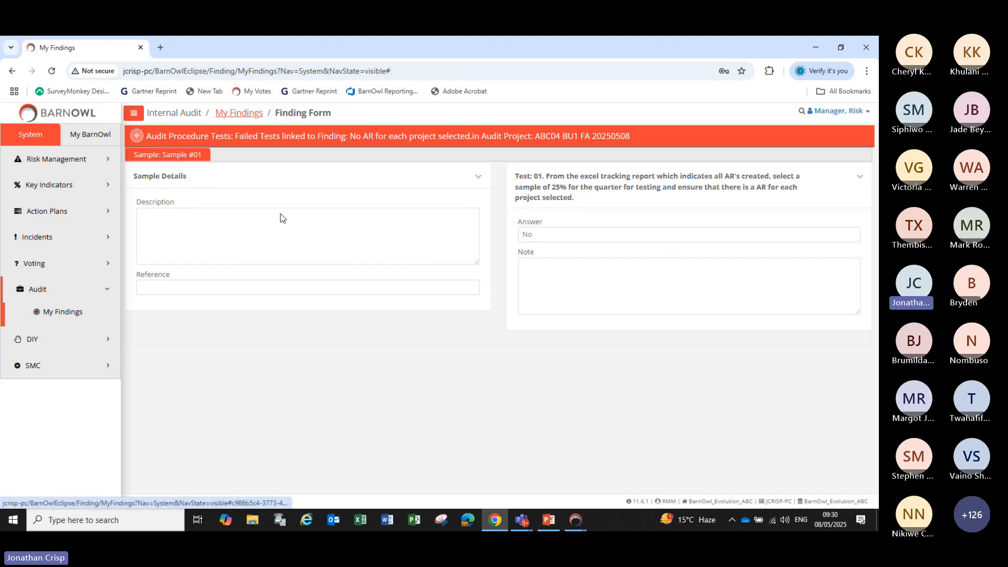
pyautogui.click(137, 136)
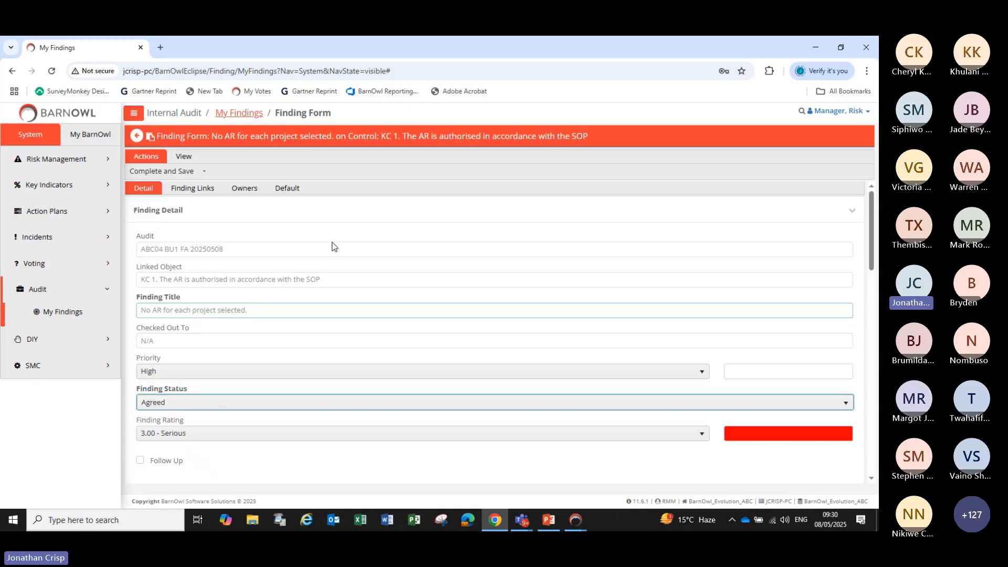
pyautogui.click(200, 189)
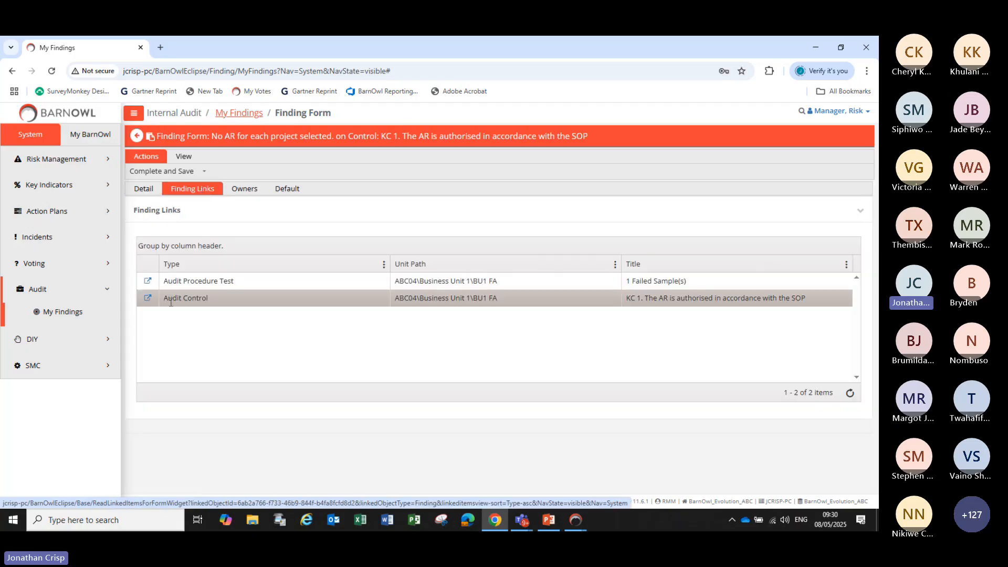
pyautogui.click(147, 303)
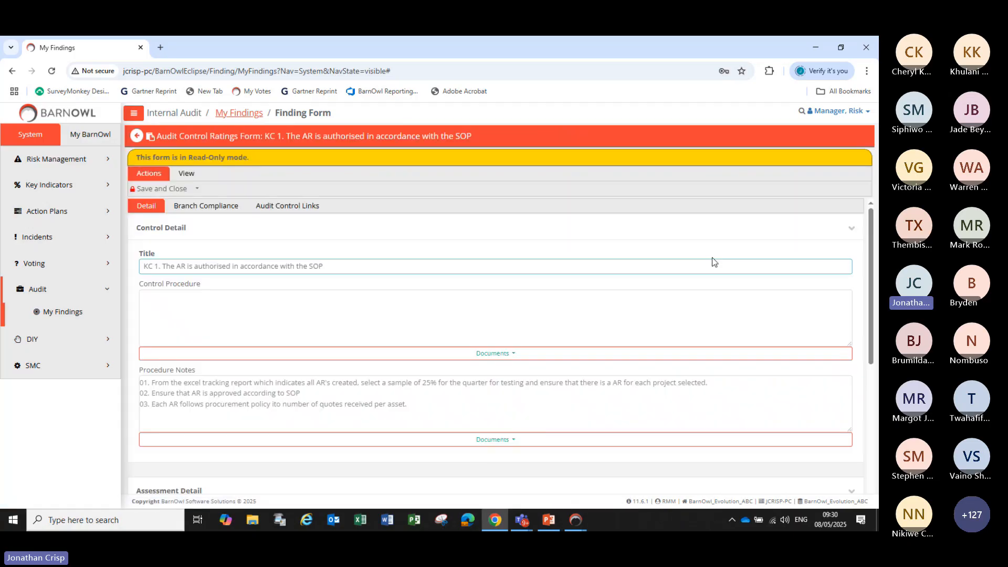
pyautogui.moveTo(872, 246); pyautogui.dragTo(873, 277)
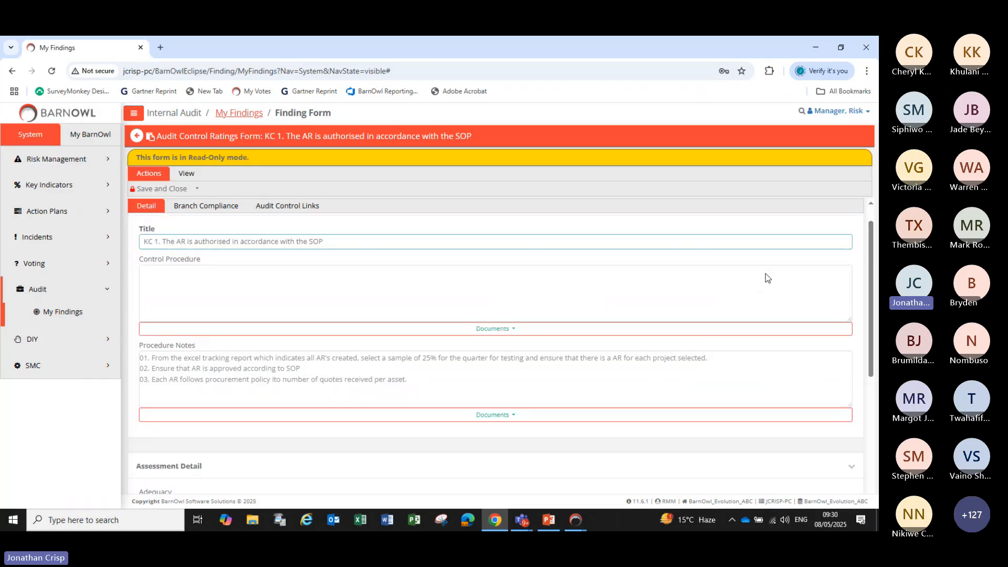
pyautogui.click(136, 137)
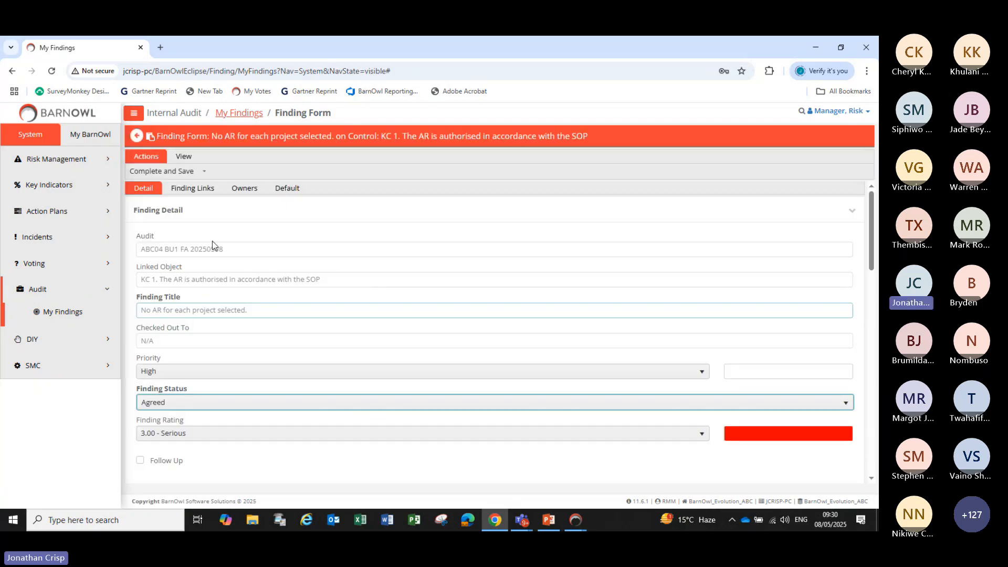
# Step: Review the management comment and referral status, complete and save the finding, and return to the My Findings list
pyautogui.moveTo(874, 242); pyautogui.dragTo(878, 398)
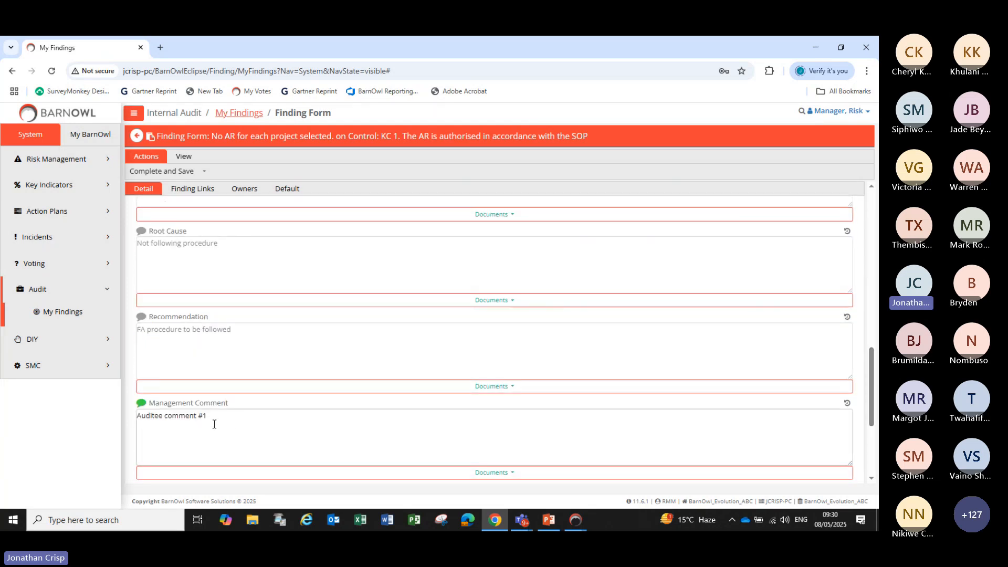
pyautogui.moveTo(876, 357); pyautogui.dragTo(876, 406)
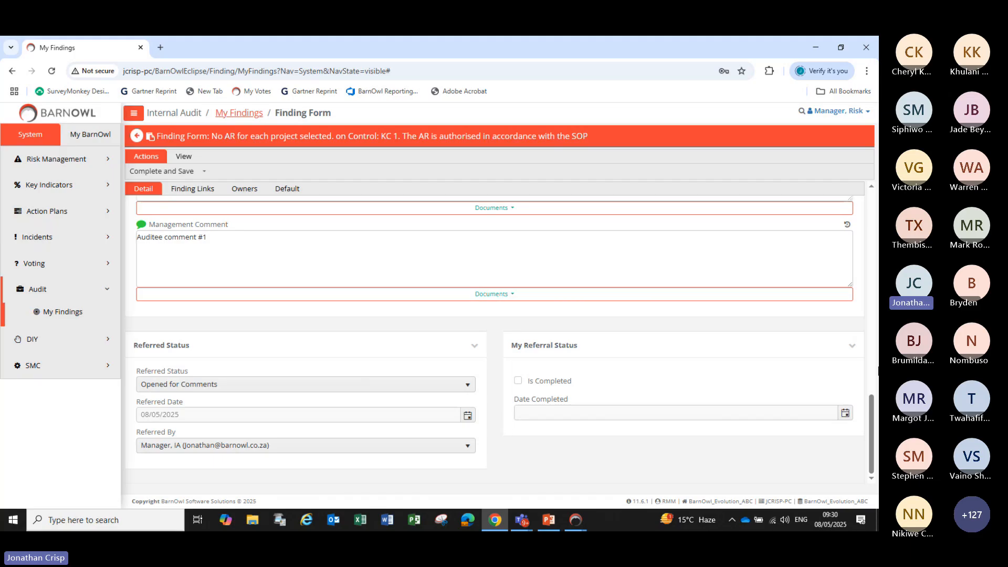
pyautogui.moveTo(873, 428); pyautogui.dragTo(864, 198)
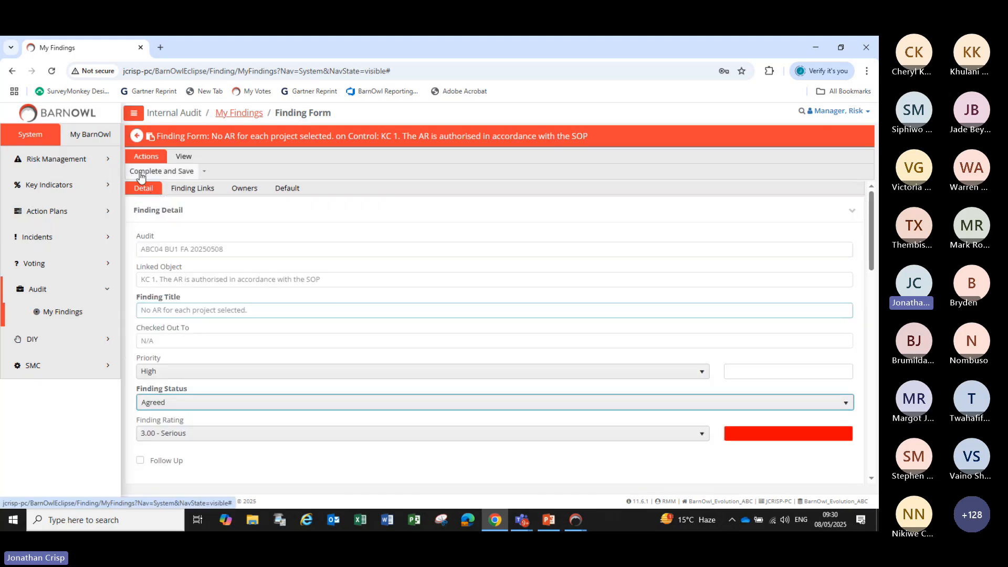
pyautogui.click(205, 174)
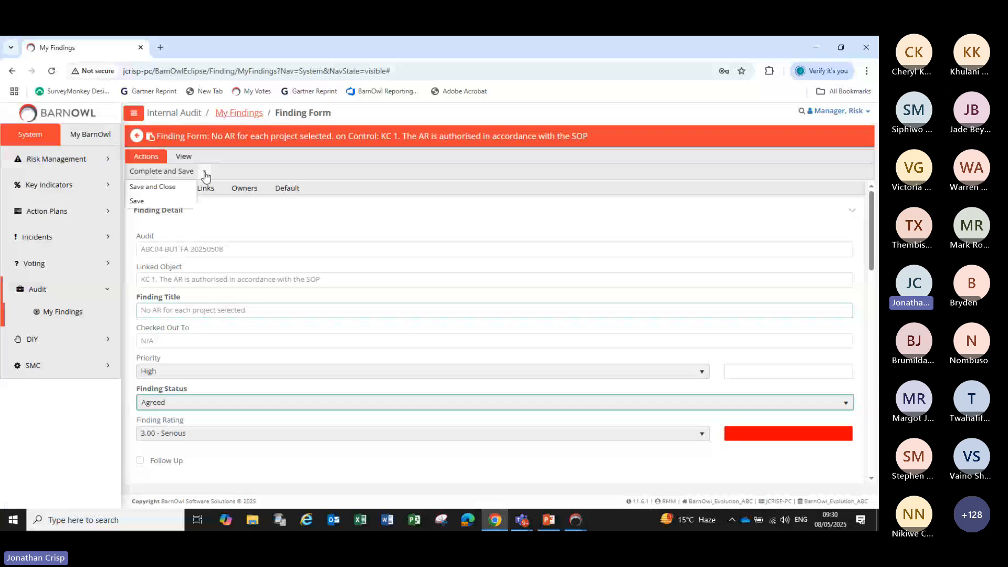
pyautogui.click(146, 172)
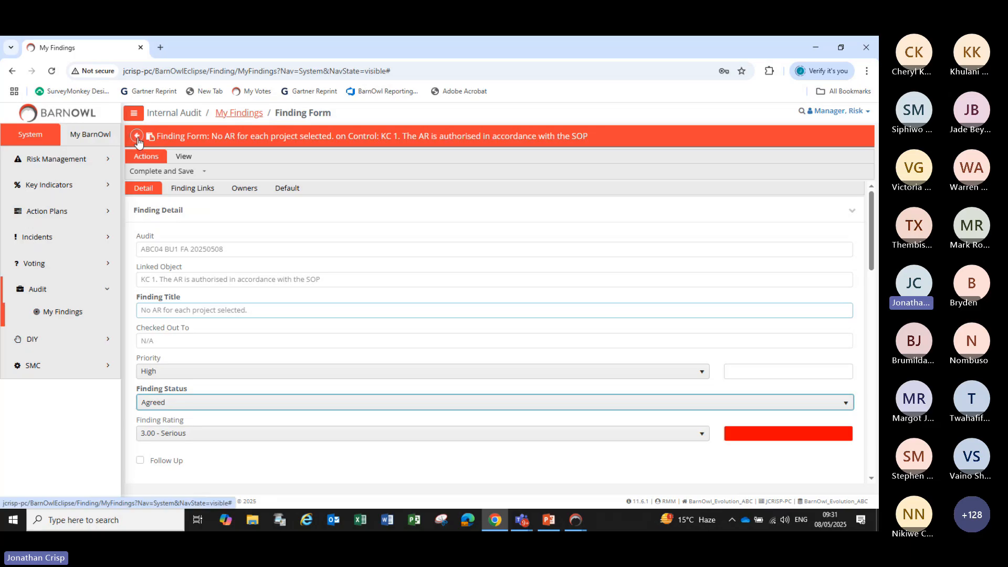
pyautogui.click(233, 116)
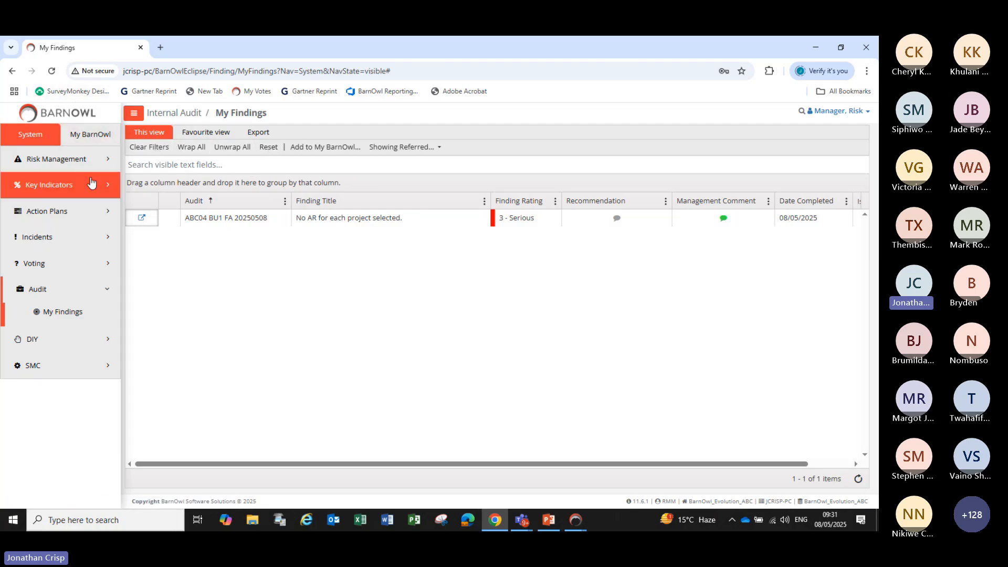
# Step: Refresh the home page and reopen My Findings to examine the referred finding's management comment and completion status
pyautogui.click(48, 112)
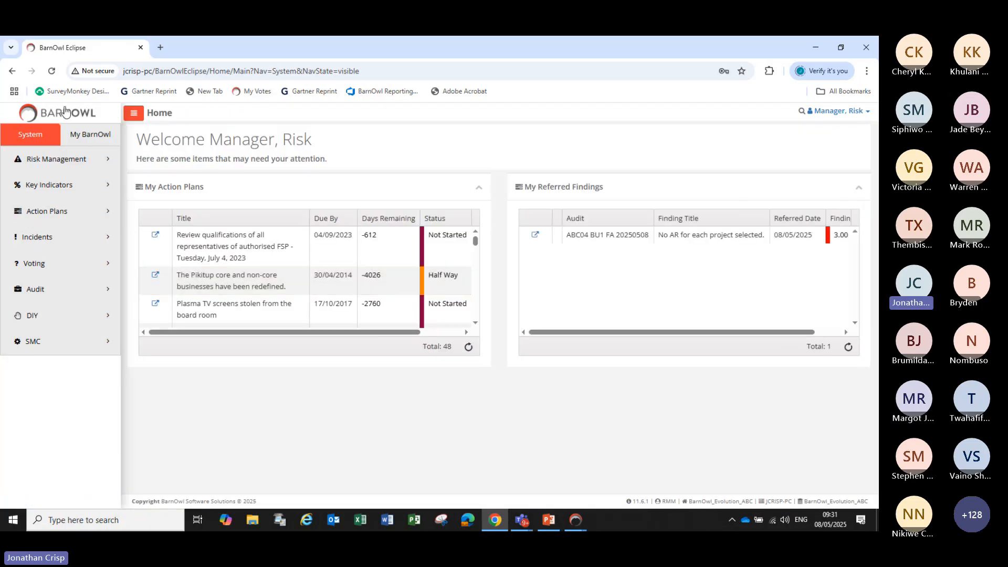
pyautogui.click(51, 73)
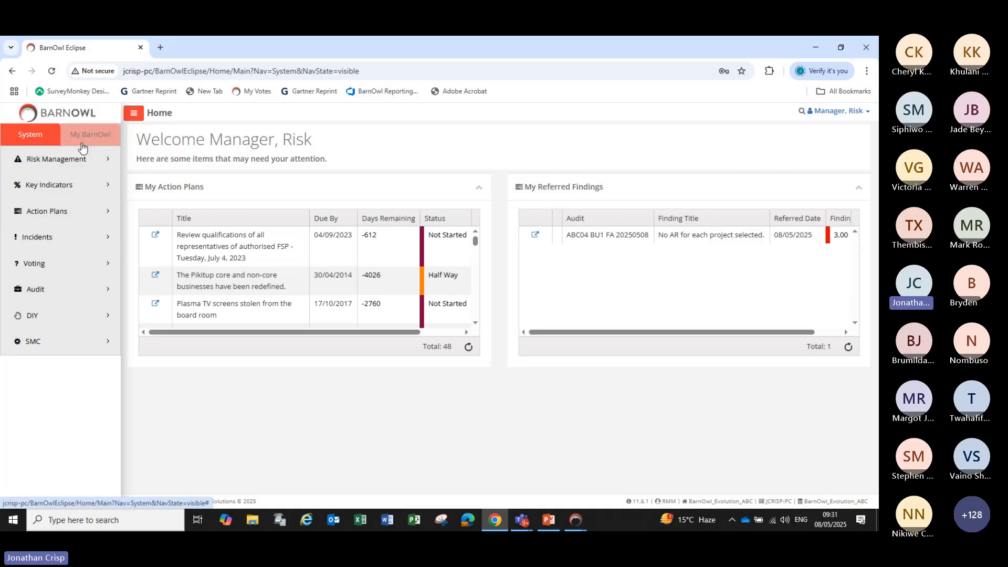
pyautogui.click(62, 294)
pyautogui.click(70, 315)
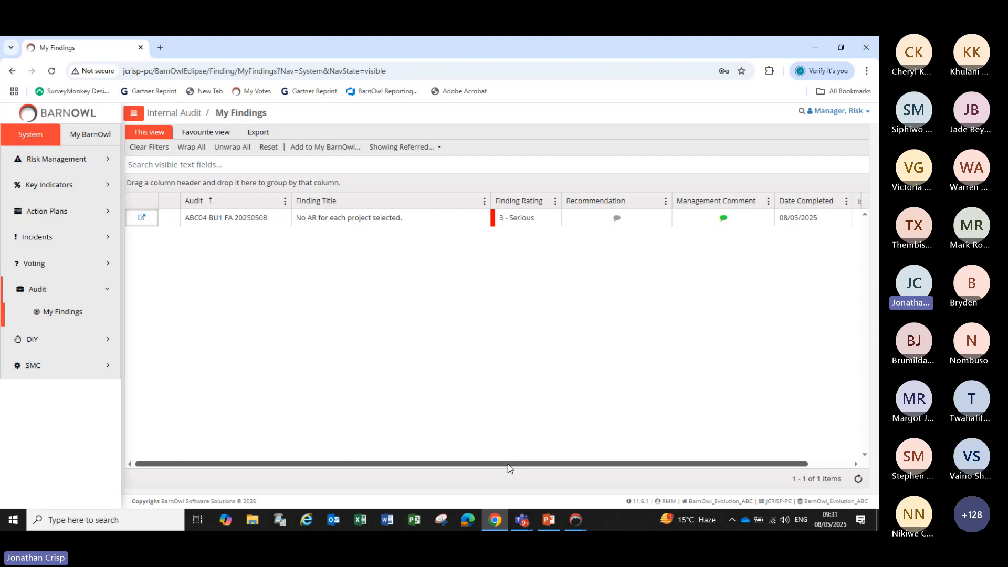
pyautogui.moveTo(508, 466); pyautogui.dragTo(554, 468)
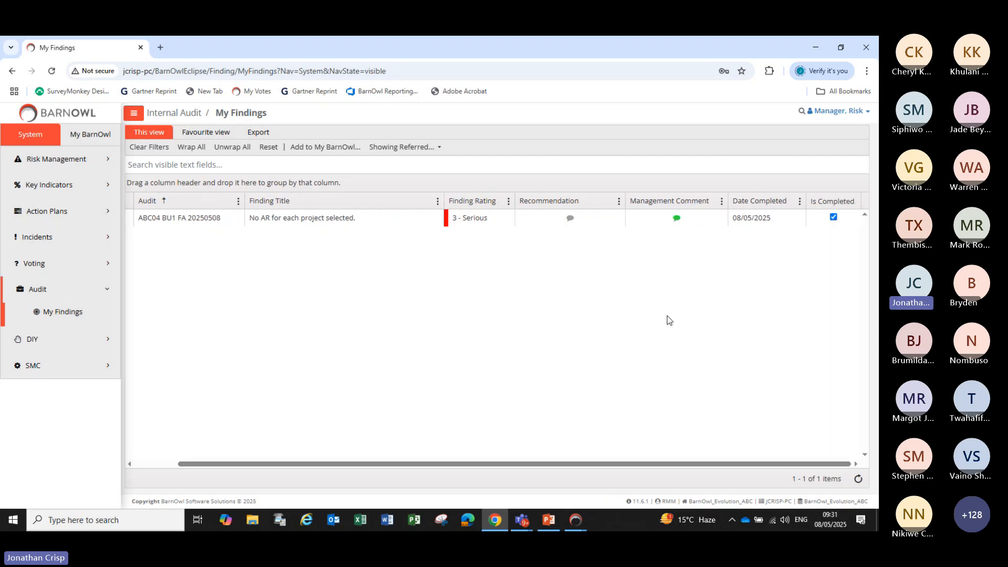
pyautogui.click(679, 216)
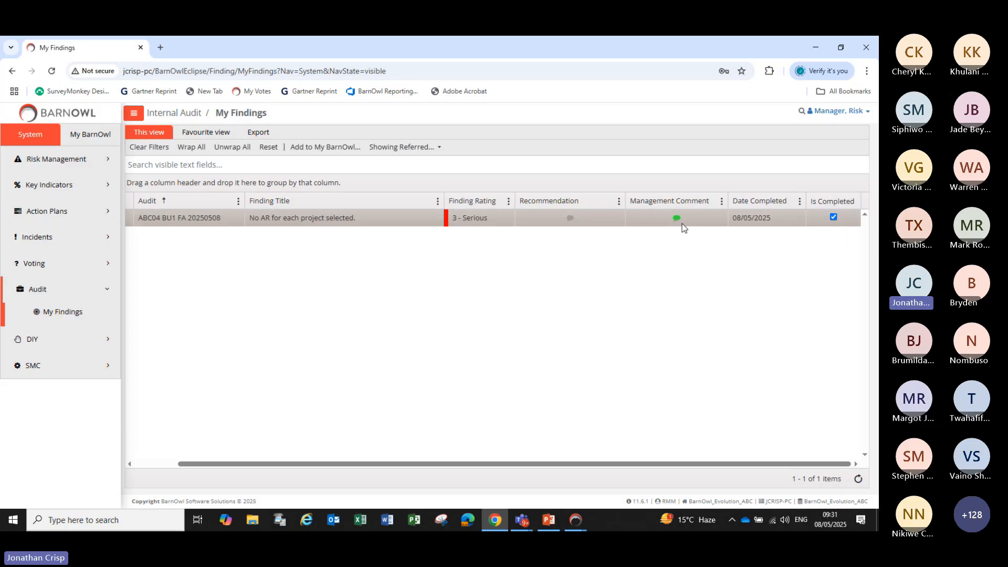
pyautogui.moveTo(683, 225)
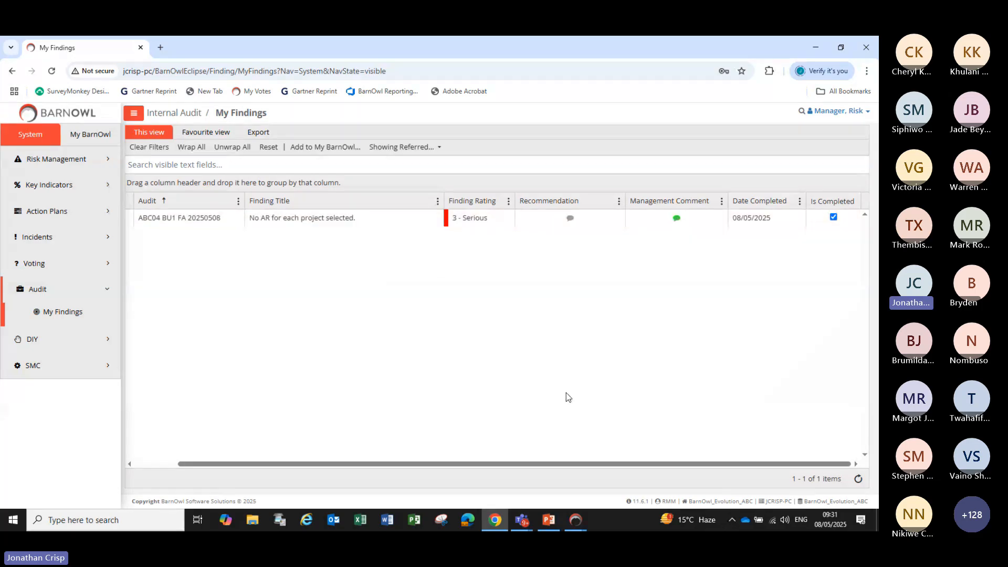
# Step: Switch to BarnOwl ERM Internal Audit, open the project ABC04 BU1 FA 20250508, and expand its entire project file tree
pyautogui.moveTo(575, 524)
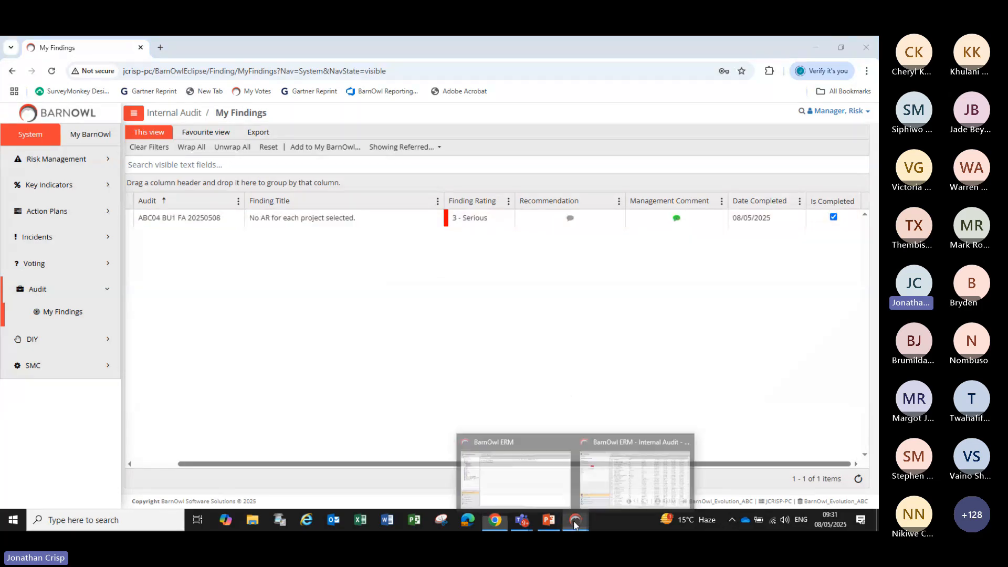
pyautogui.click(623, 487)
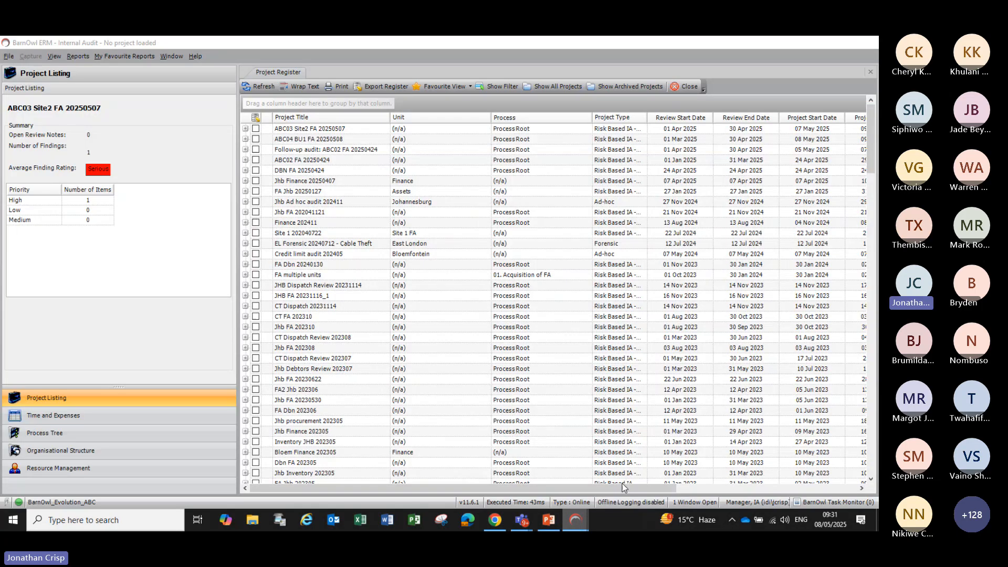
pyautogui.doubleClick(308, 140)
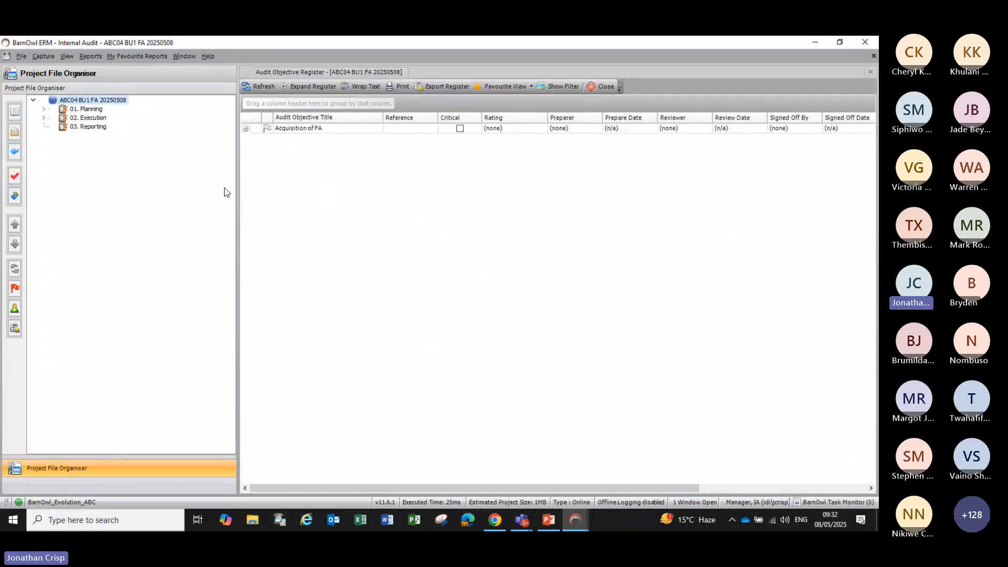
pyautogui.rightClick(78, 102)
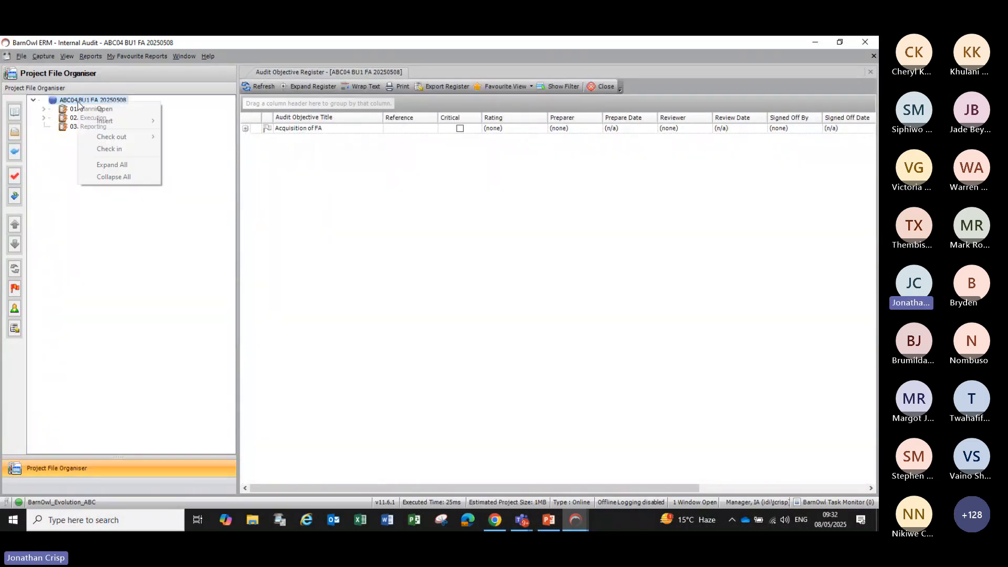
pyautogui.click(129, 165)
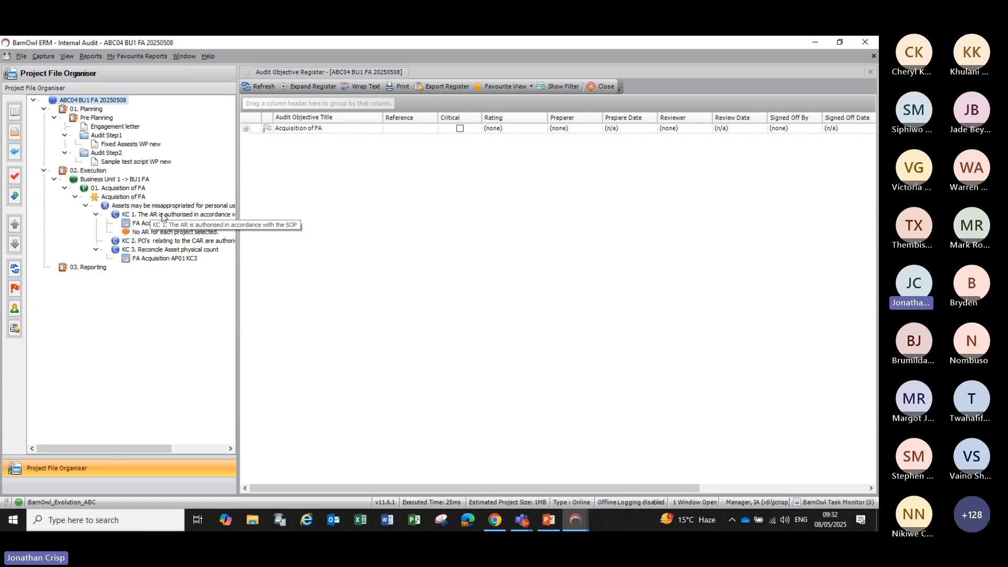
# Step: Open the finding "No AR for each project selected." under KC 1 and review its management comment and owner details
pyautogui.click(150, 233)
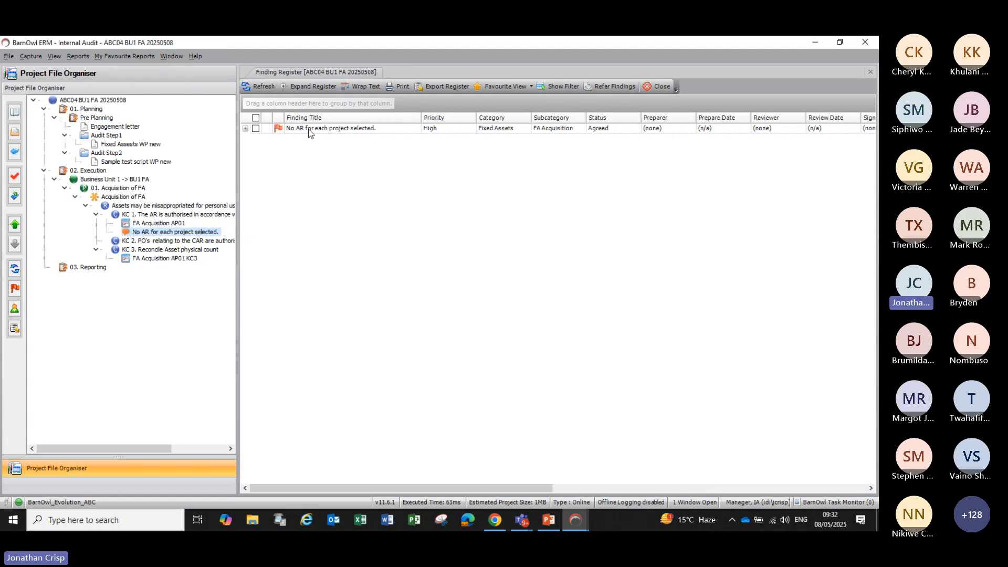
pyautogui.doubleClick(308, 128)
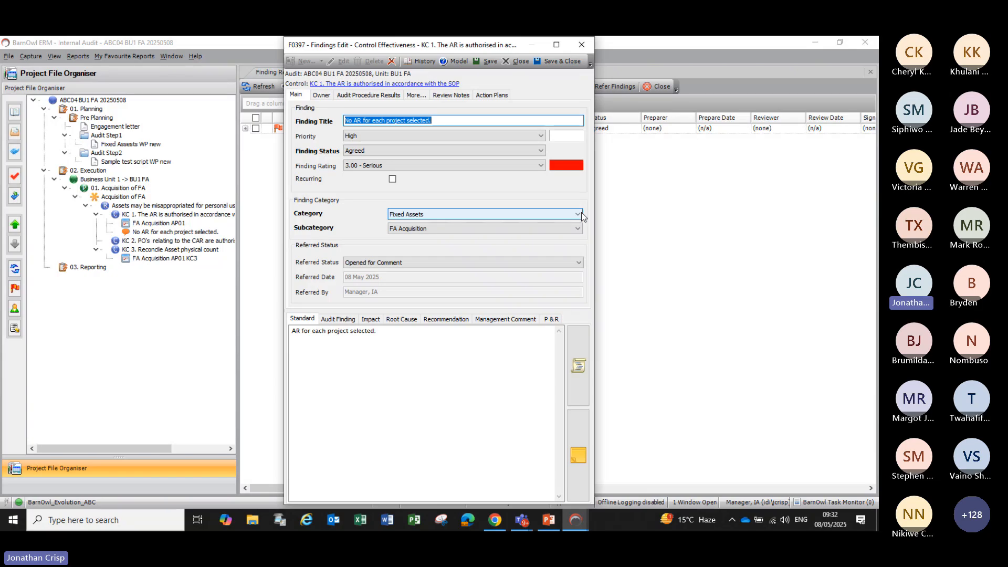
pyautogui.click(495, 319)
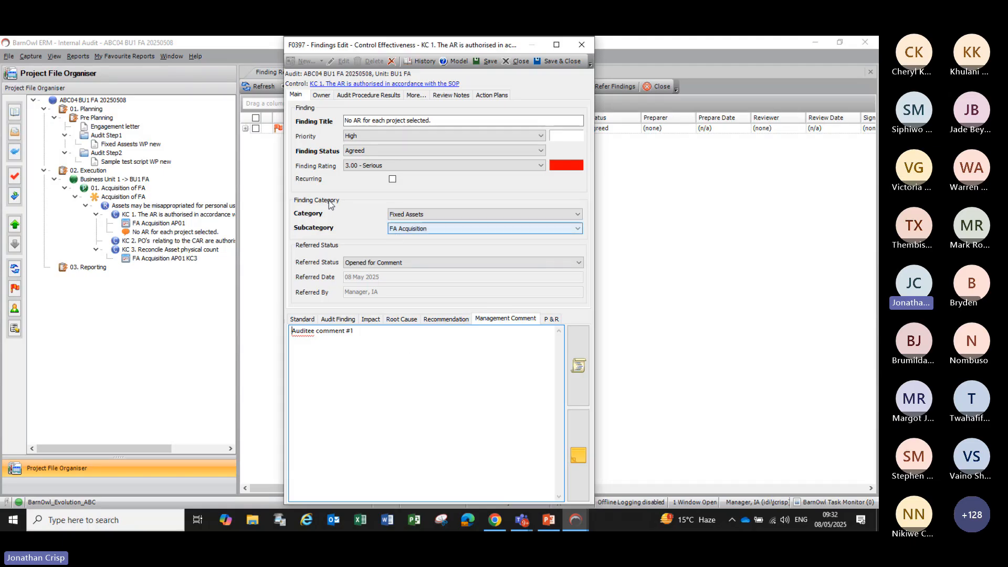
pyautogui.click(325, 97)
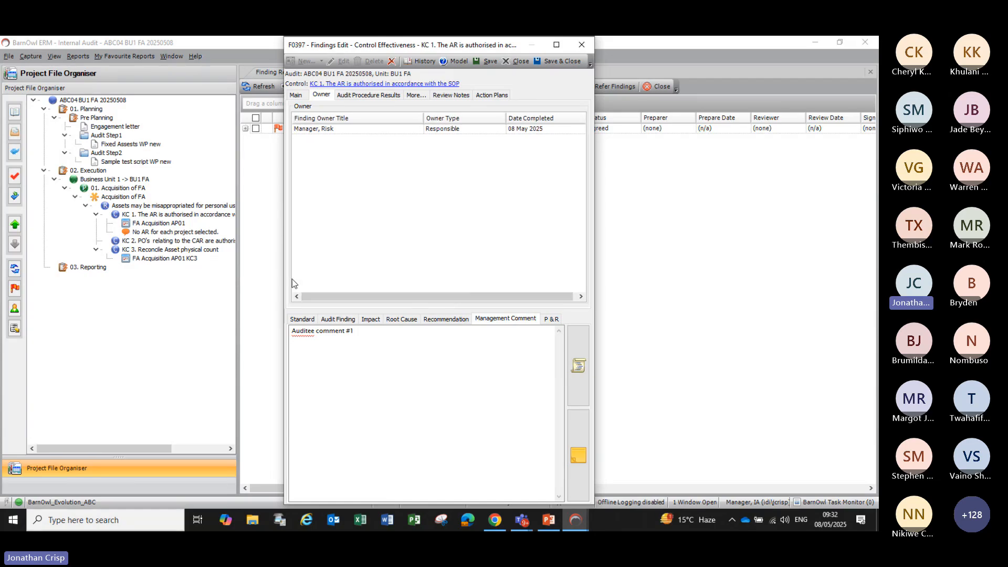
pyautogui.click(296, 96)
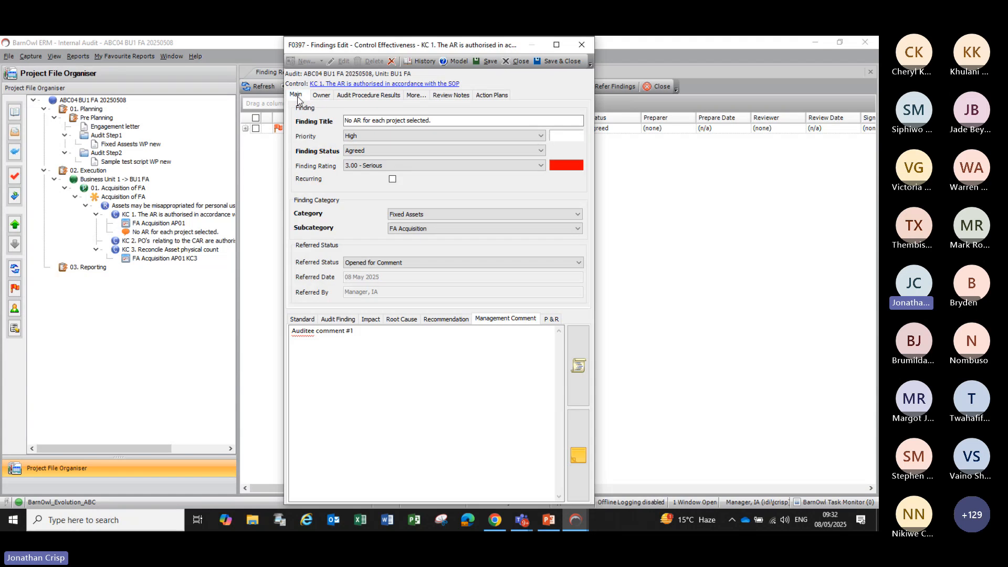
# Step: Set the finding's referred status to Closed for Comment, then save and close it
pyautogui.click(578, 262)
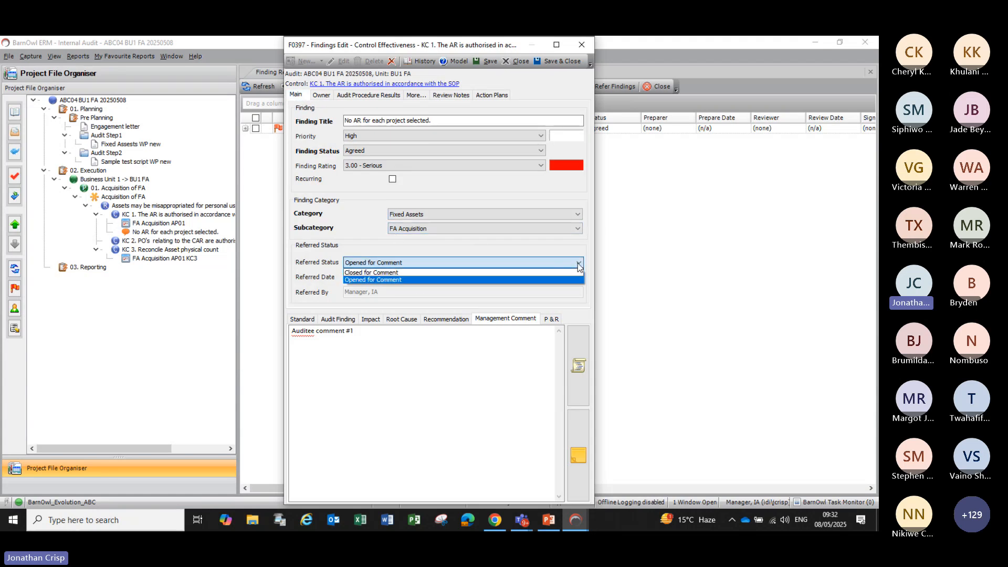
pyautogui.click(402, 273)
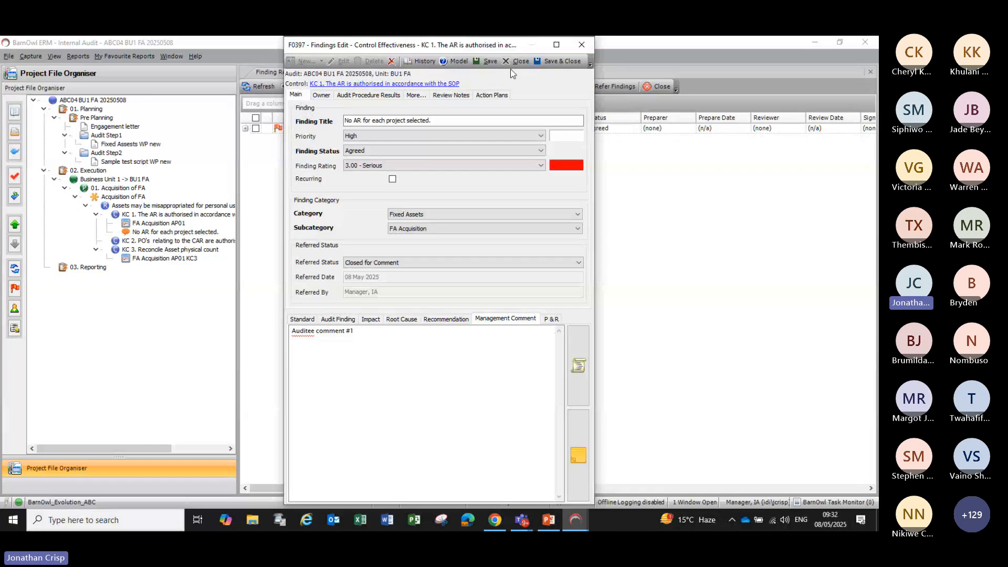
pyautogui.click(561, 61)
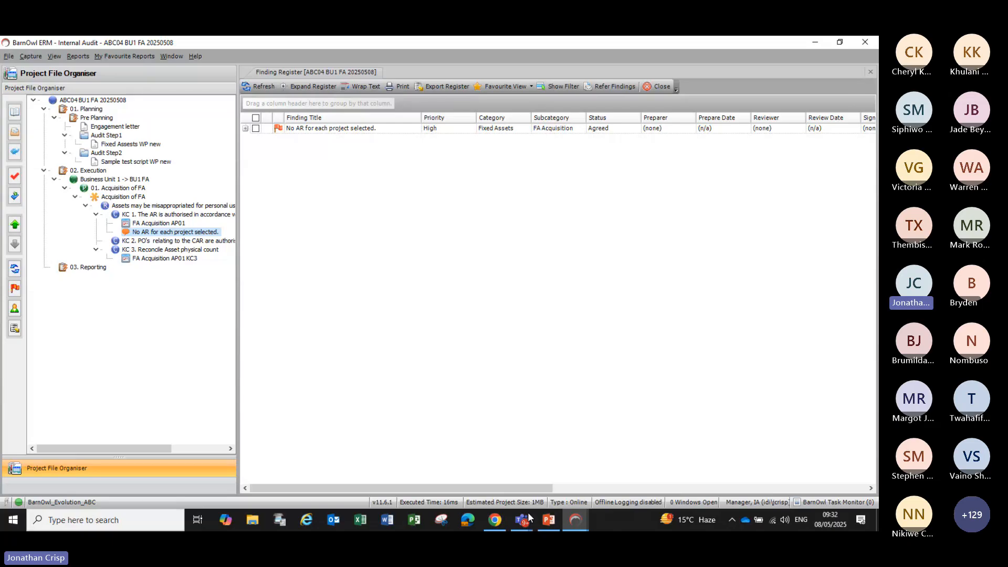
# Step: Switch to BarnOwl in Chrome, reopen My Findings from the home page, and show All Findings instead of Referred Findings
pyautogui.moveTo(492, 523)
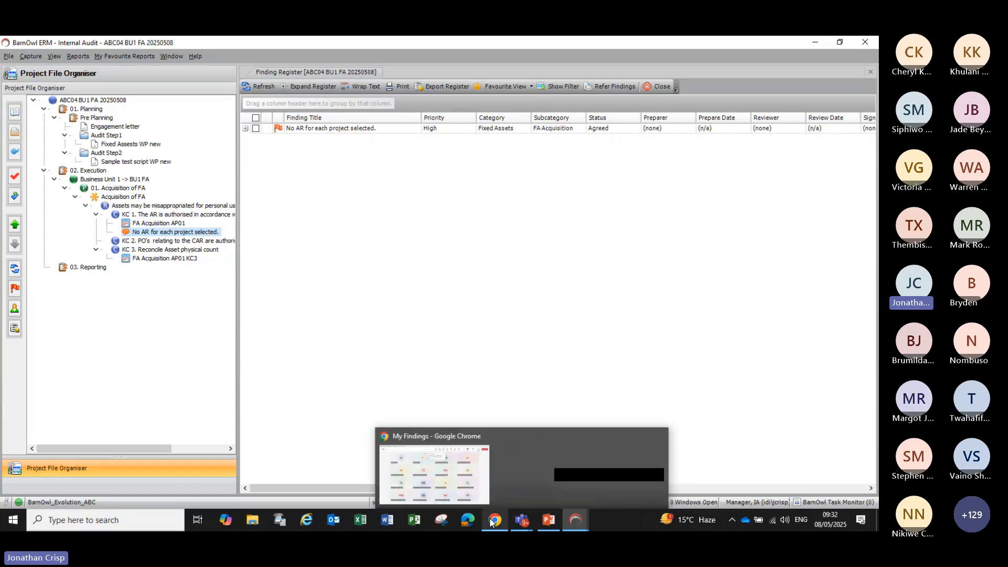
pyautogui.click(498, 462)
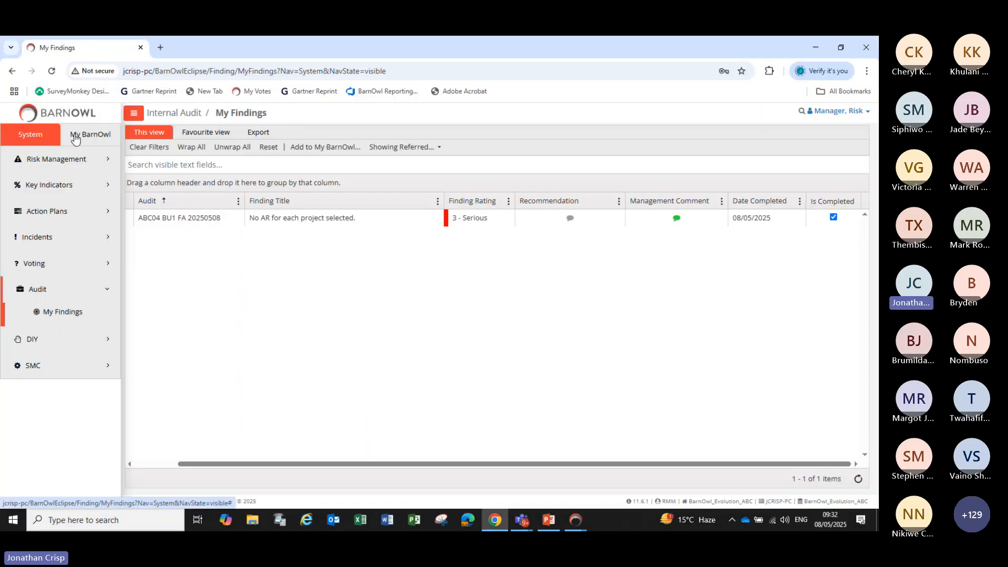
pyautogui.click(44, 117)
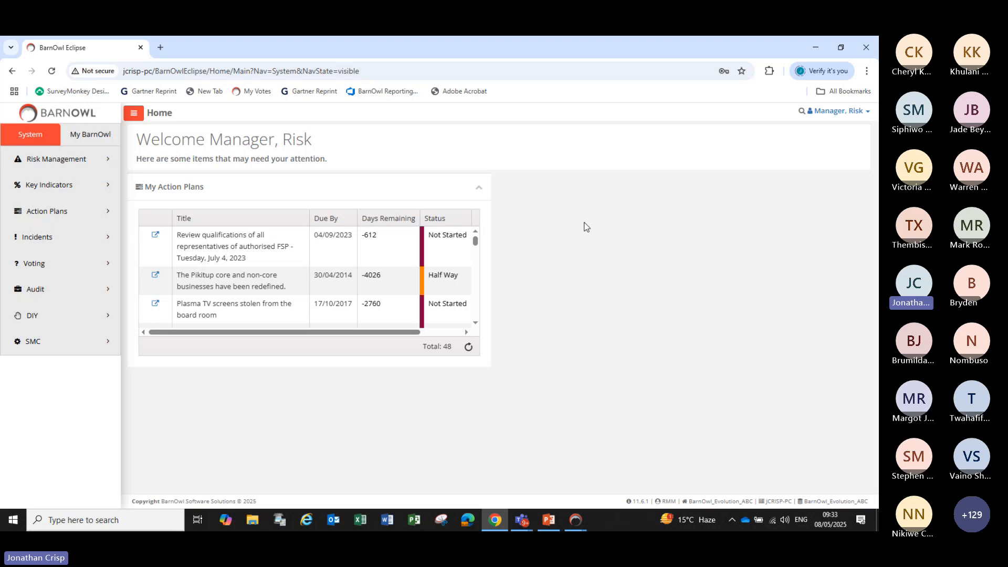
pyautogui.click(36, 290)
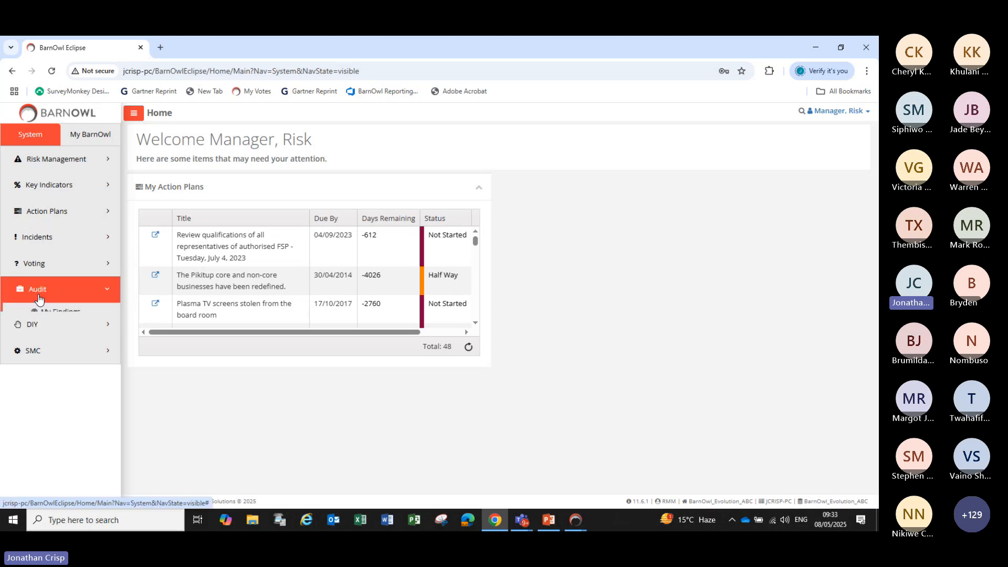
pyautogui.click(58, 317)
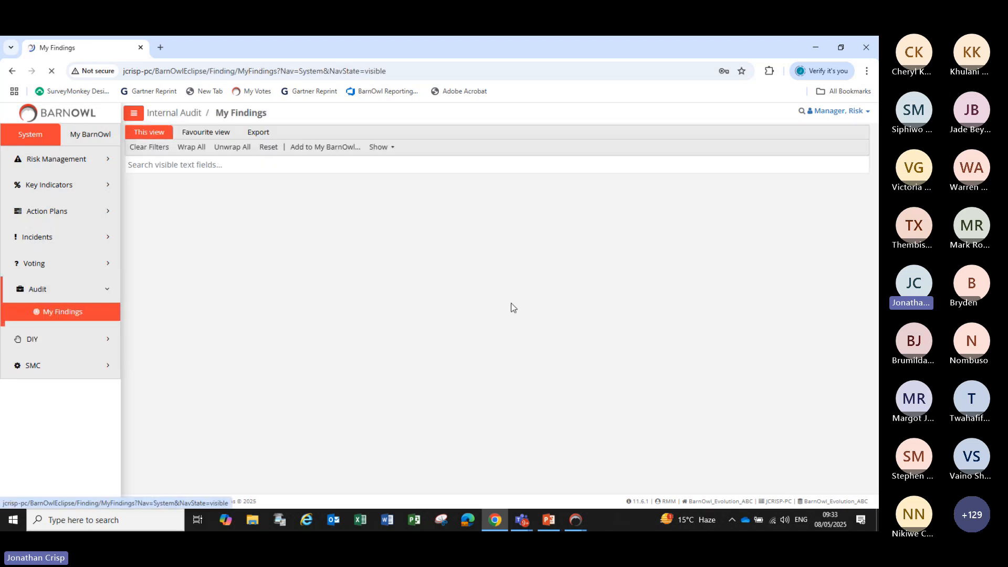
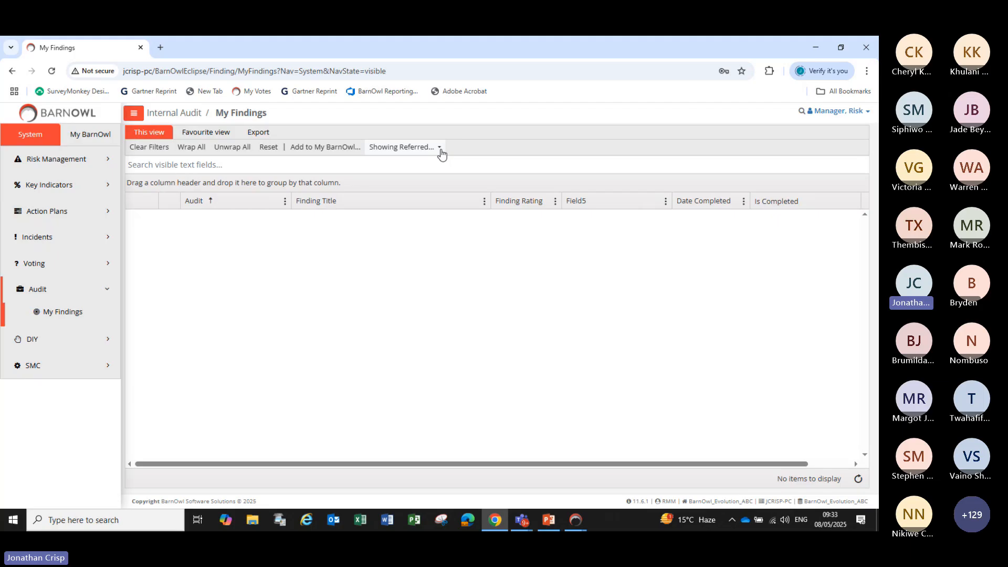
pyautogui.click(442, 154)
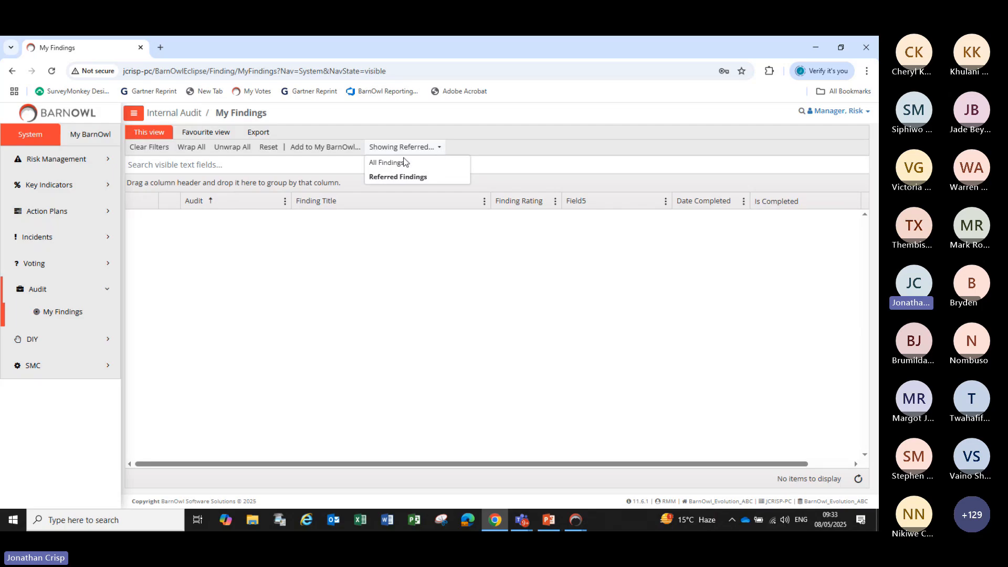
pyautogui.click(386, 164)
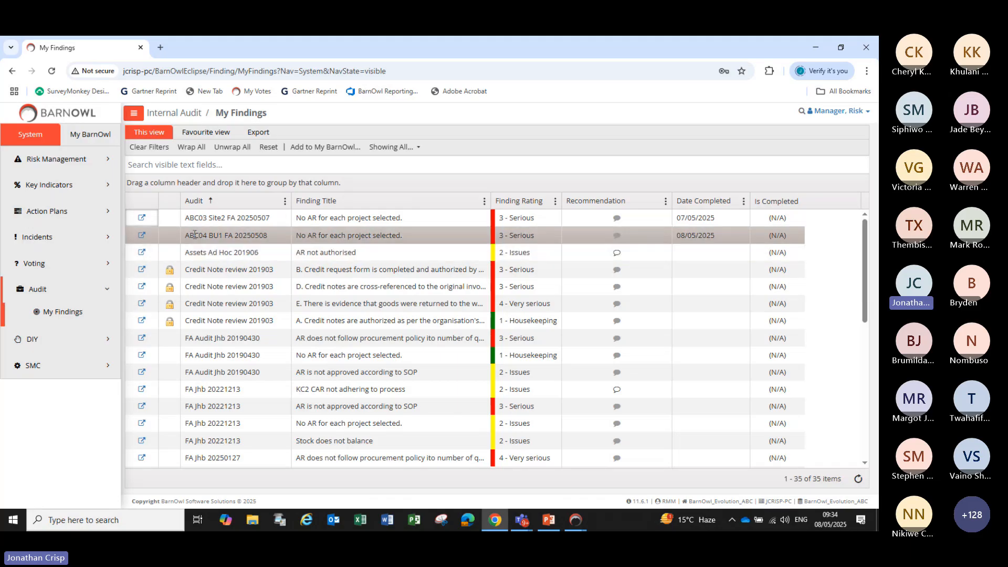
# Step: Examine the ABC04 BU1 FA 20250508 finding's details, management comment and referral status, then return to the findings list
pyautogui.click(142, 236)
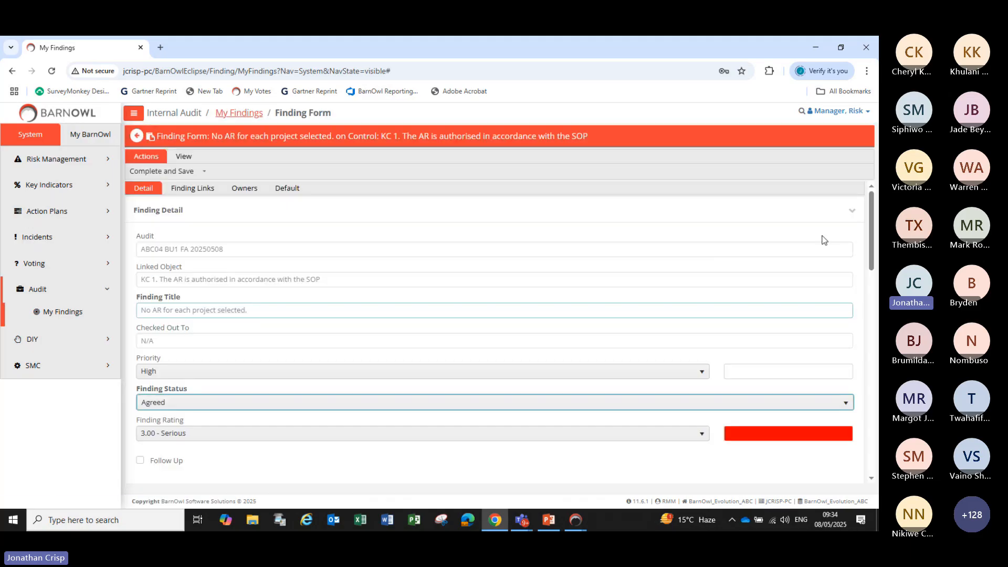
pyautogui.moveTo(871, 242); pyautogui.dragTo(879, 392)
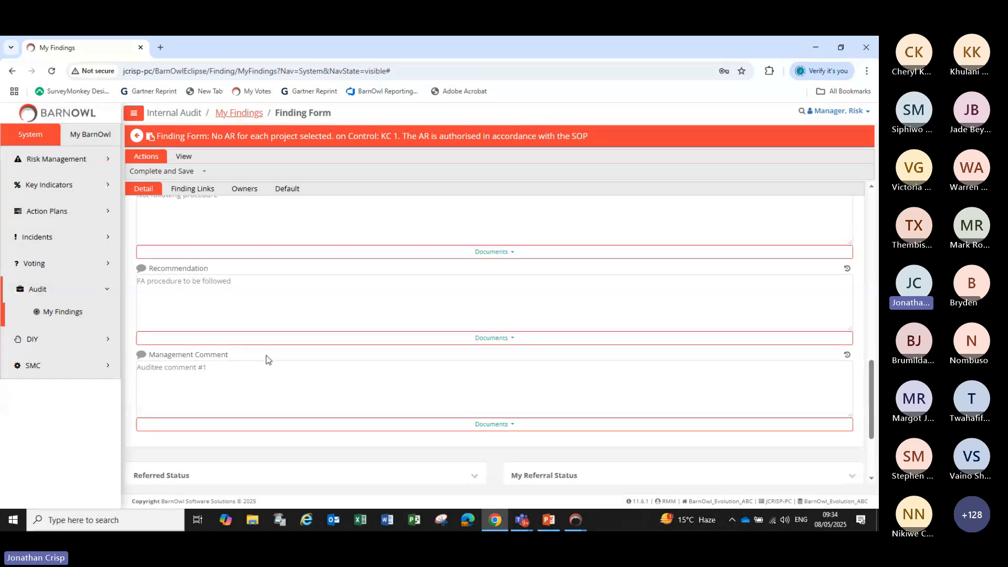
pyautogui.moveTo(873, 421); pyautogui.dragTo(874, 223)
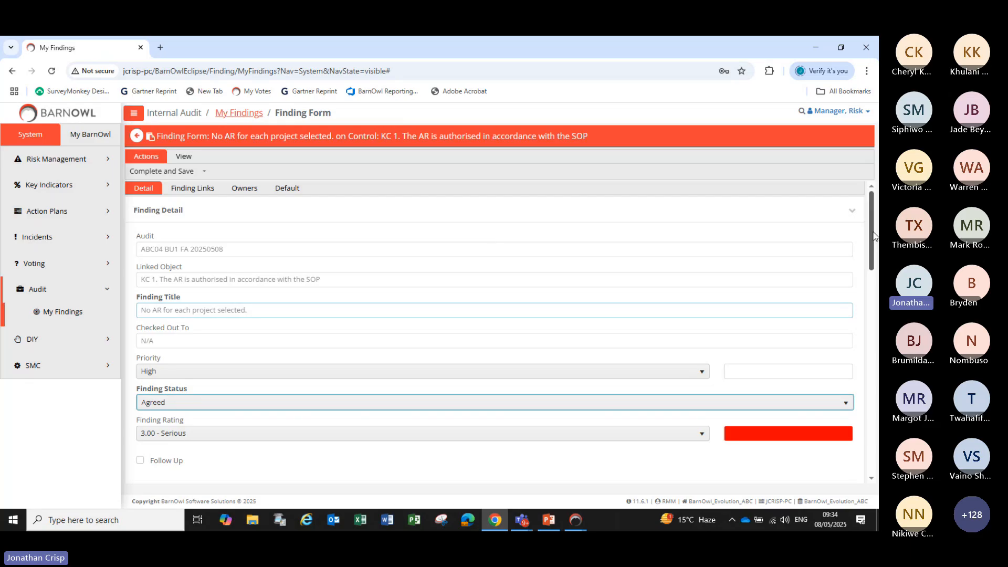
pyautogui.moveTo(873, 237); pyautogui.dragTo(874, 434)
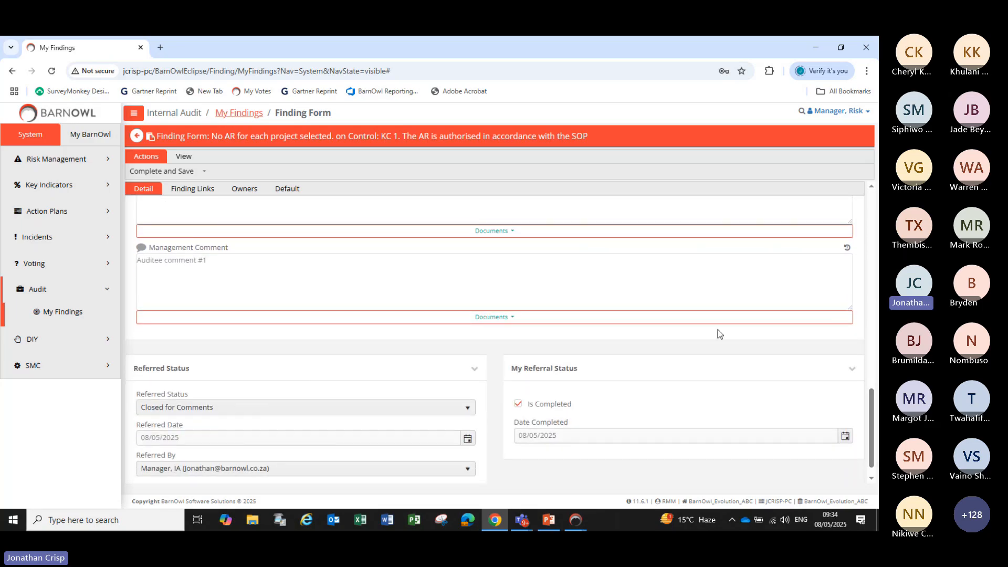
pyautogui.moveTo(876, 433); pyautogui.dragTo(874, 231)
pyautogui.click(138, 137)
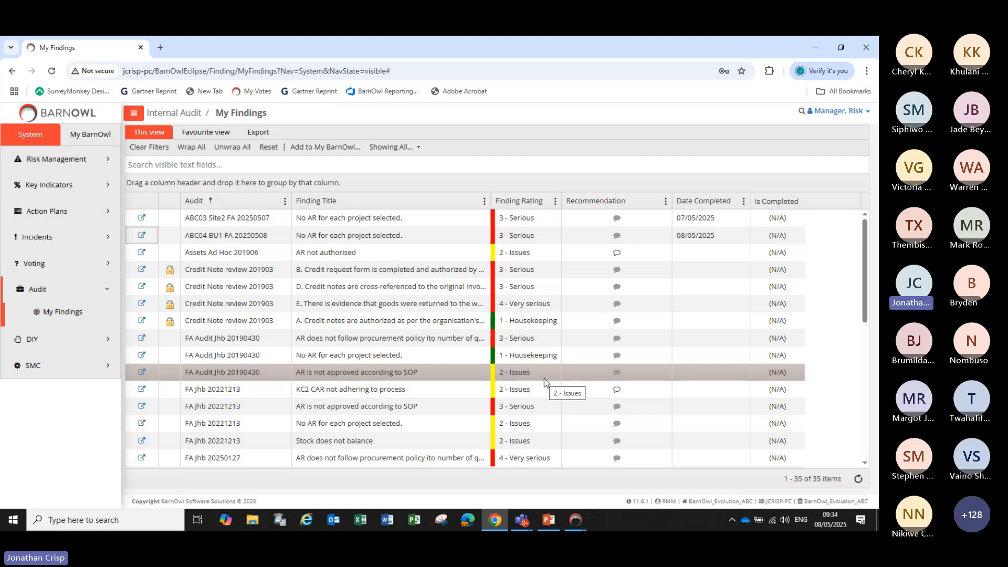
# Step: Switch back to BarnOwl ERM Internal Audit and reopen the finding "No AR for each project selected." at its management comment
pyautogui.moveTo(576, 523)
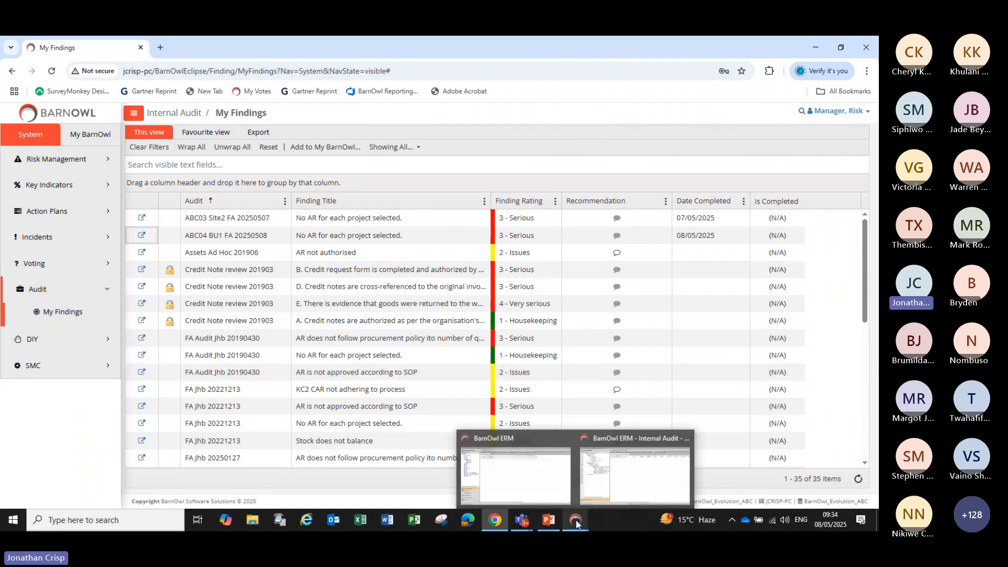
pyautogui.click(609, 483)
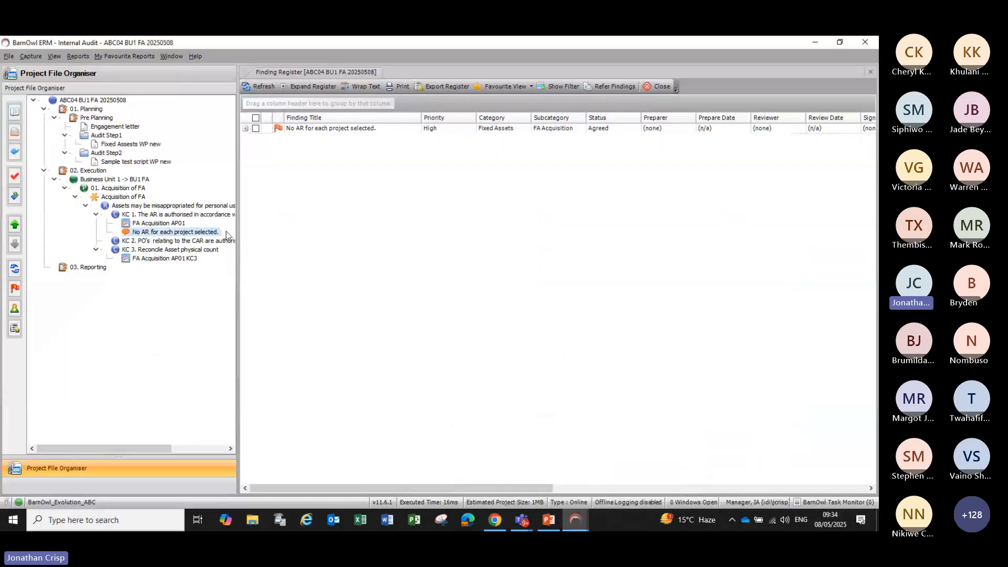
pyautogui.click(319, 128)
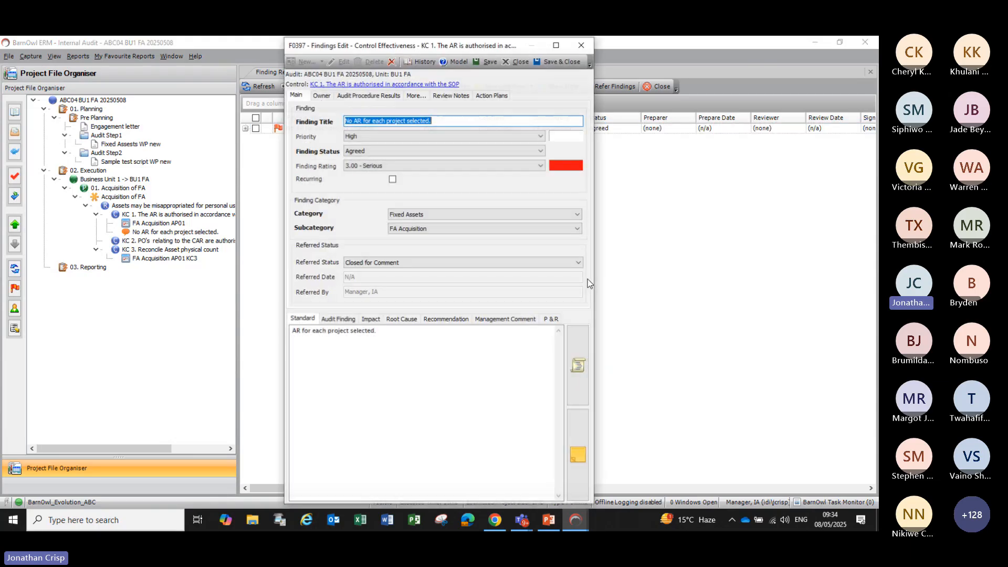
pyautogui.click(492, 320)
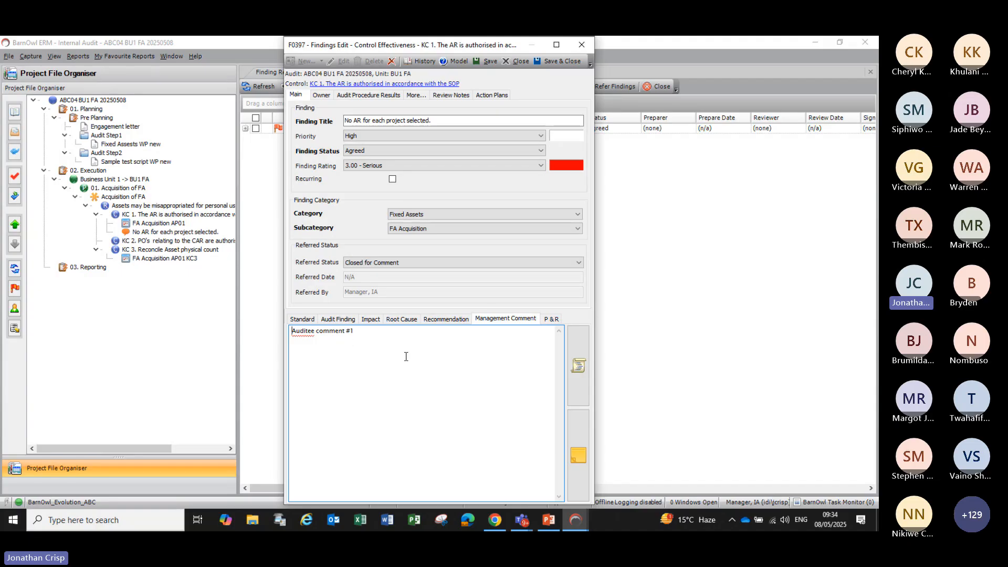
# Step: Replace the management comment with "This has been accepted and will be addressed" and save the finding
pyautogui.click(356, 331)
pyautogui.press('BackSpace')
pyautogui.press('BackSpace')
pyautogui.press('BackSpace')
pyautogui.press('BackSpace')
pyautogui.press('BackSpace')
pyautogui.press('BackSpace')
pyautogui.press('BackSpace')
pyautogui.press('BackSpace')
pyautogui.press('BackSpace')
pyautogui.press('BackSpace')
pyautogui.press('BackSpace')
pyautogui.press('BackSpace')
pyautogui.press('BackSpace')
pyautogui.press('BackSpace')
pyautogui.press('BackSpace')
pyautogui.press('BackSpace')
pyautogui.press('BackSpace')
pyautogui.press('BackSpace')
pyautogui.write('This ')
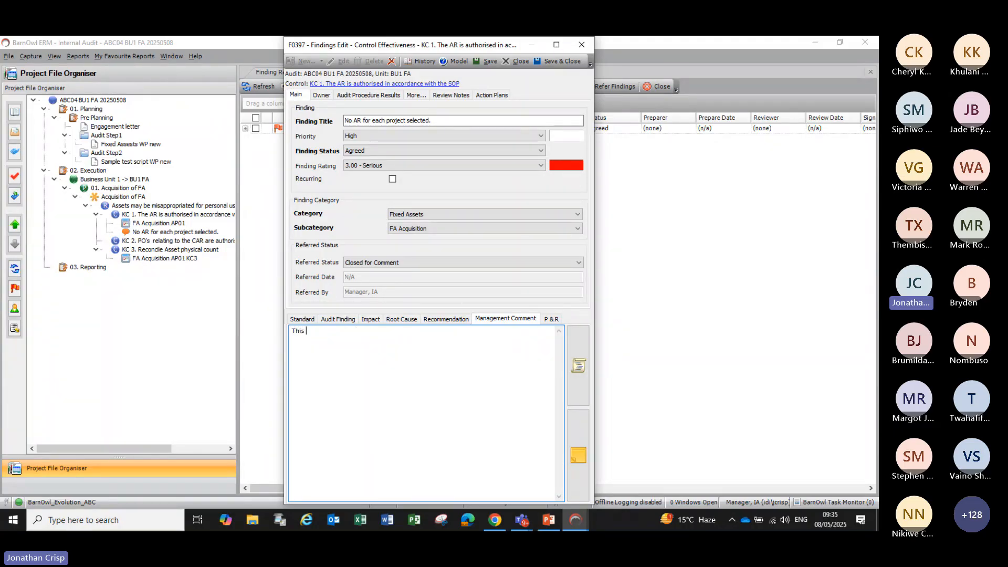
pyautogui.write('has been accepted and will ')
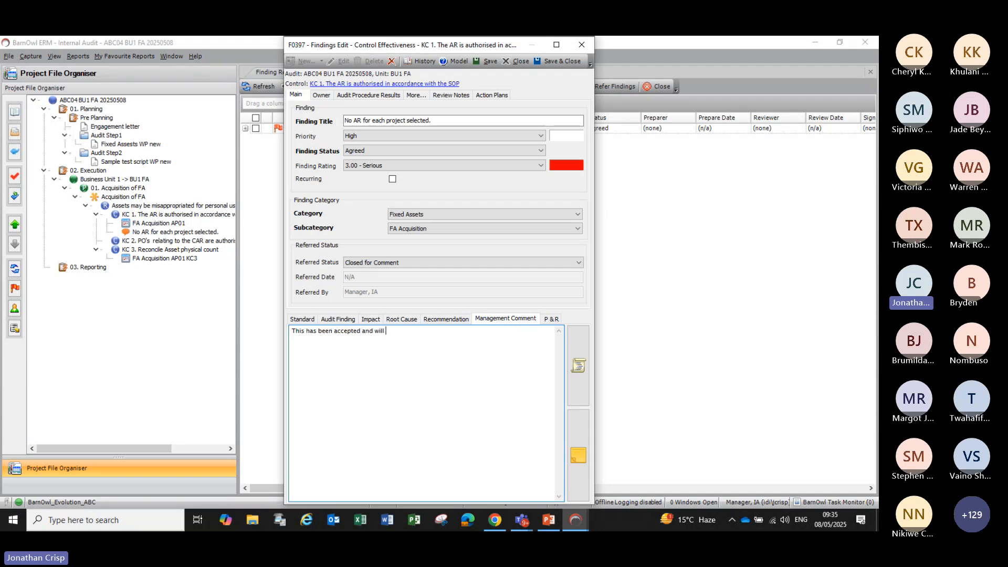
pyautogui.write('be addressed')
pyautogui.click(487, 63)
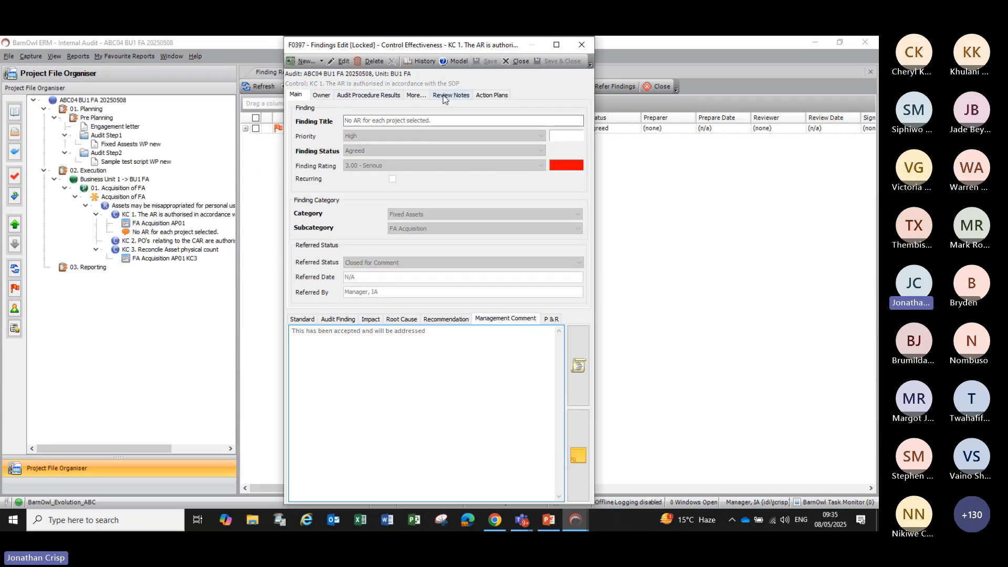
# Step: Examine the finding's edit history in a widened history window
pyautogui.click(424, 61)
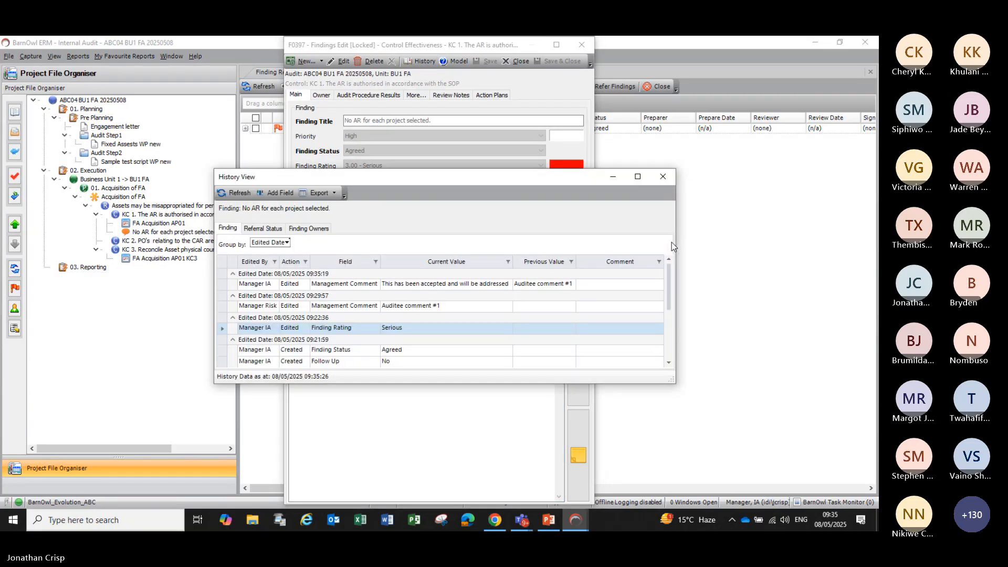
pyautogui.moveTo(676, 295); pyautogui.dragTo(830, 284)
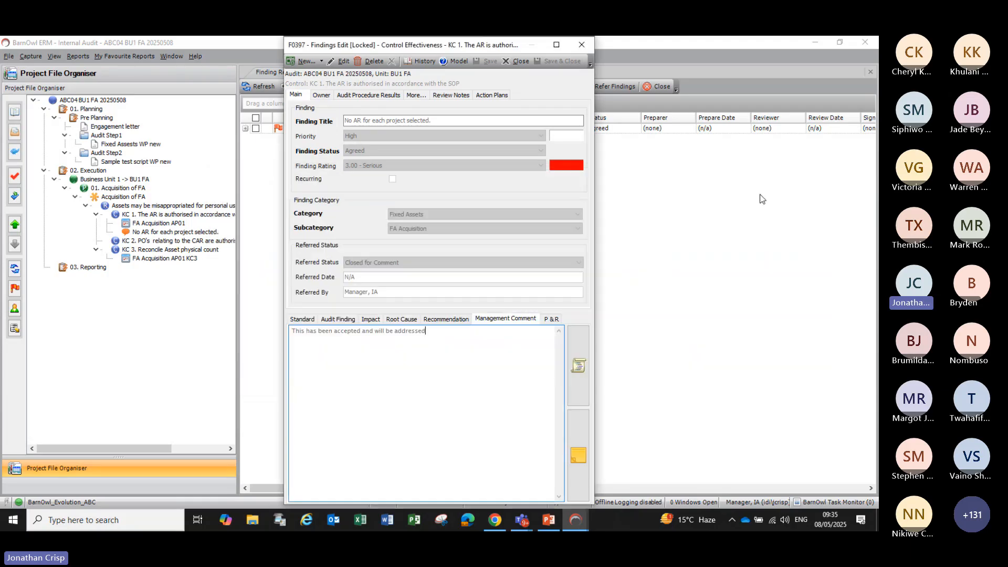
# Step: Switch to BarnOwl web in the browser, open the ABC04 BU1 FA 20250508 finding and examine its widened history window before closing it
pyautogui.click(807, 177)
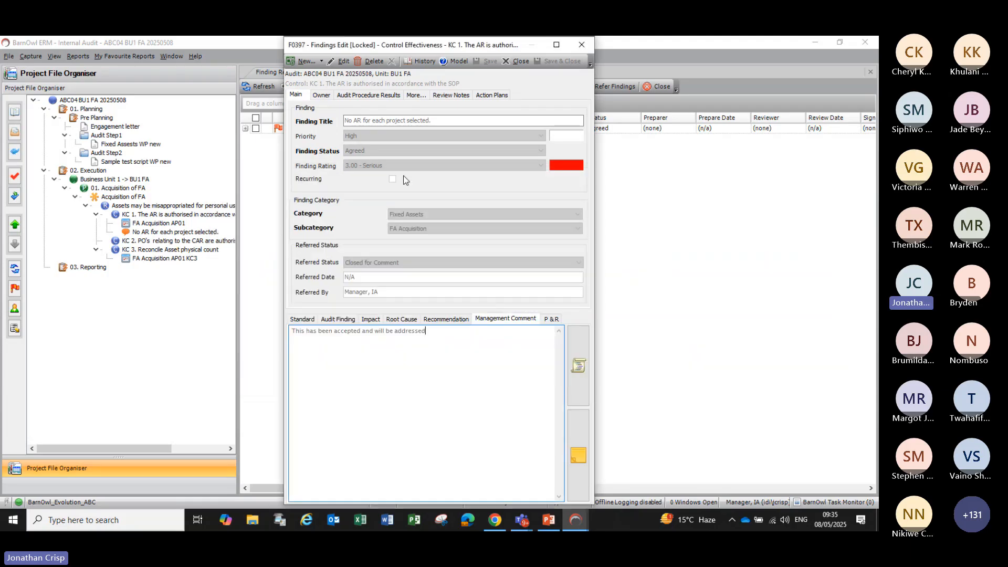
pyautogui.click(494, 521)
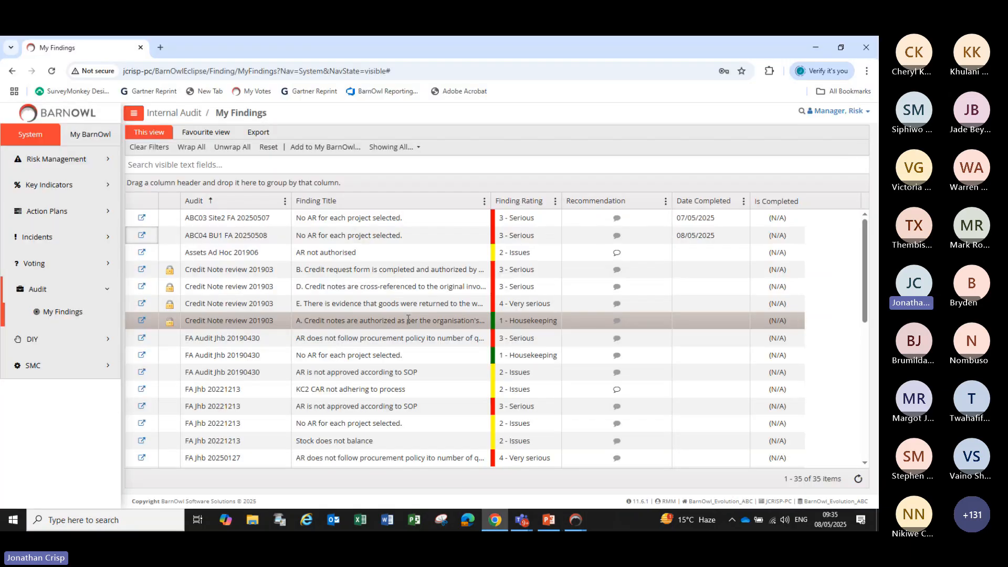
pyautogui.click(141, 236)
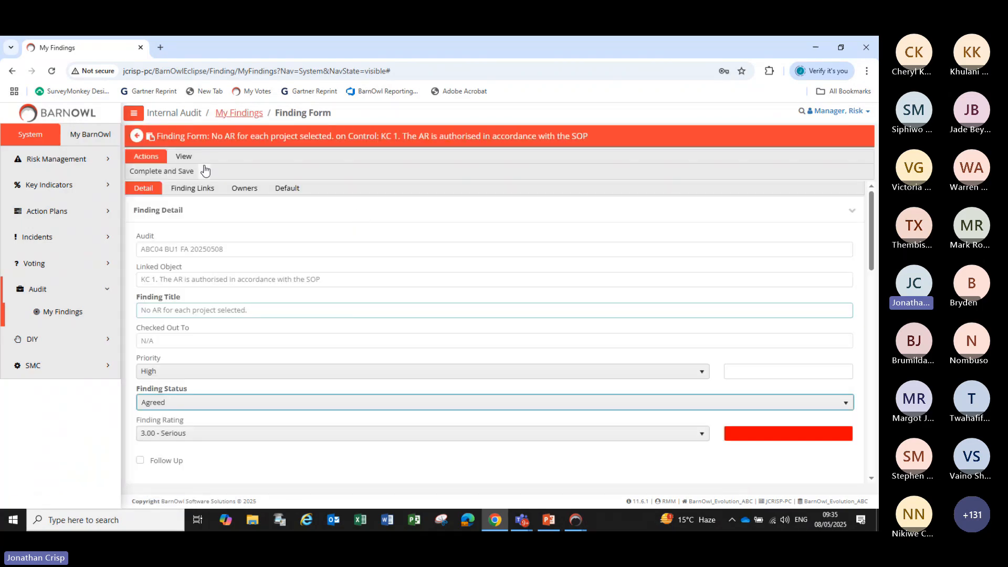
pyautogui.click(183, 156)
pyautogui.click(144, 172)
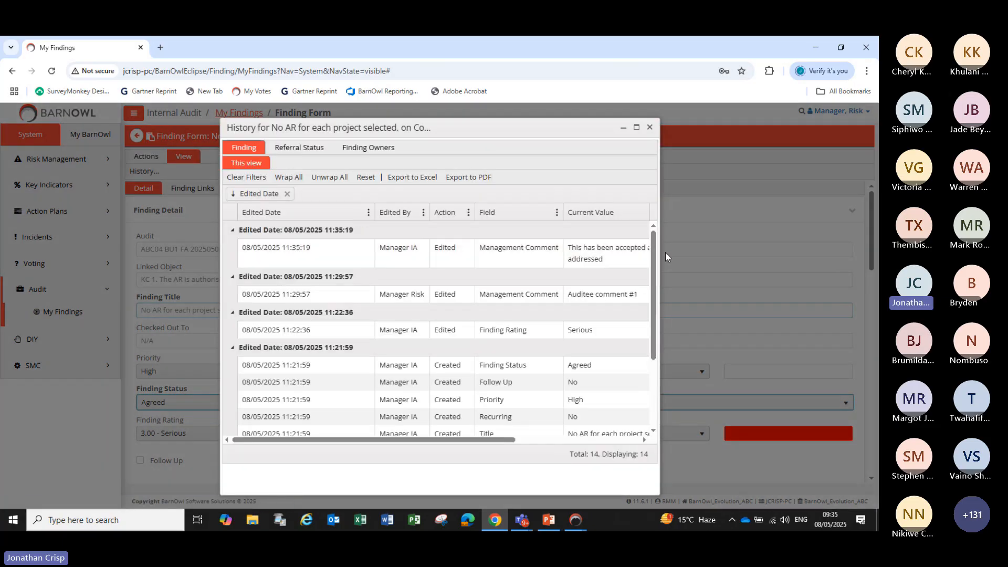
pyautogui.moveTo(666, 251); pyautogui.dragTo(832, 246)
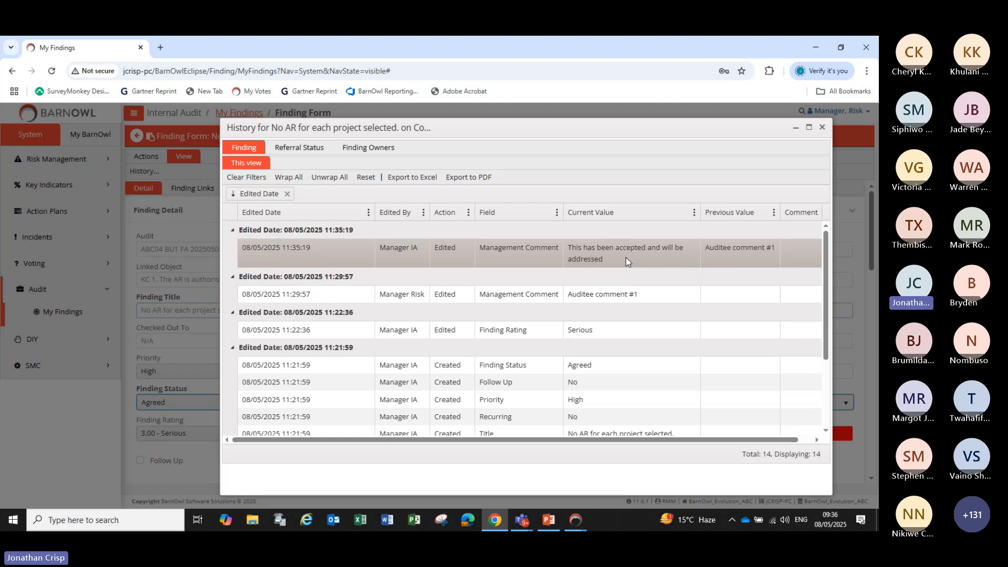
pyautogui.click(823, 128)
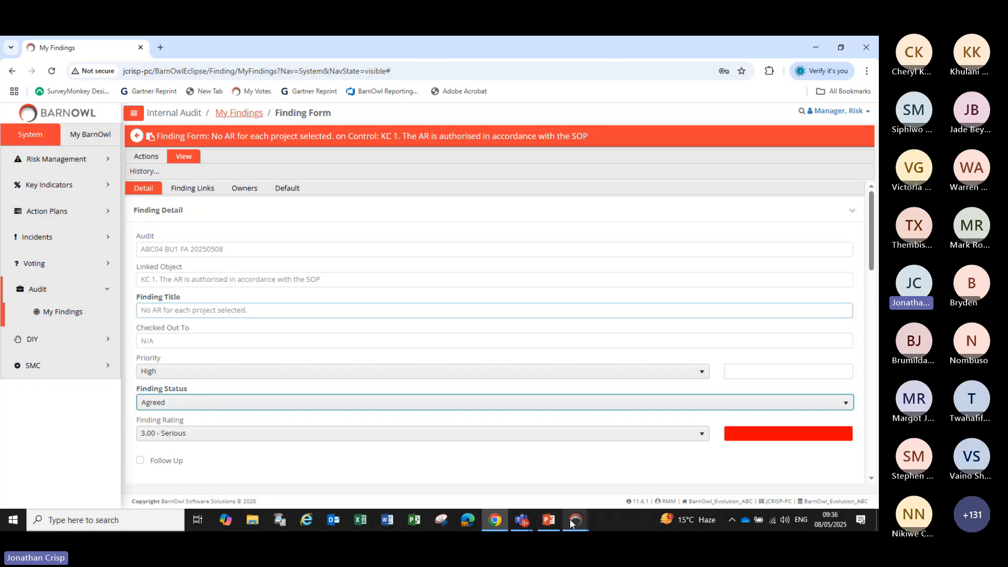
# Step: Switch back to BarnOwl ERM Internal Audit and close the locked finding "No AR for each project selected."
pyautogui.moveTo(573, 522)
pyautogui.click(637, 473)
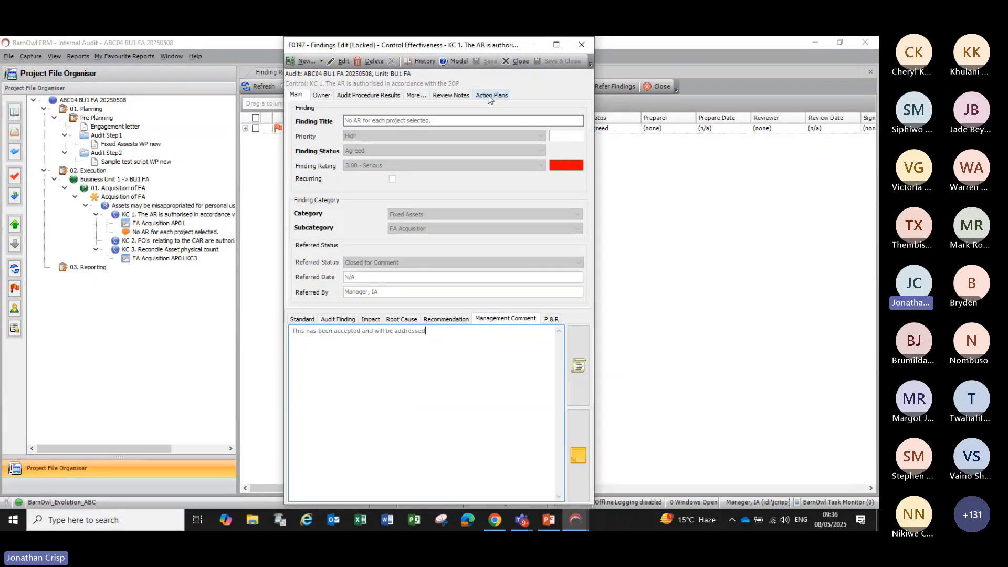
pyautogui.click(521, 62)
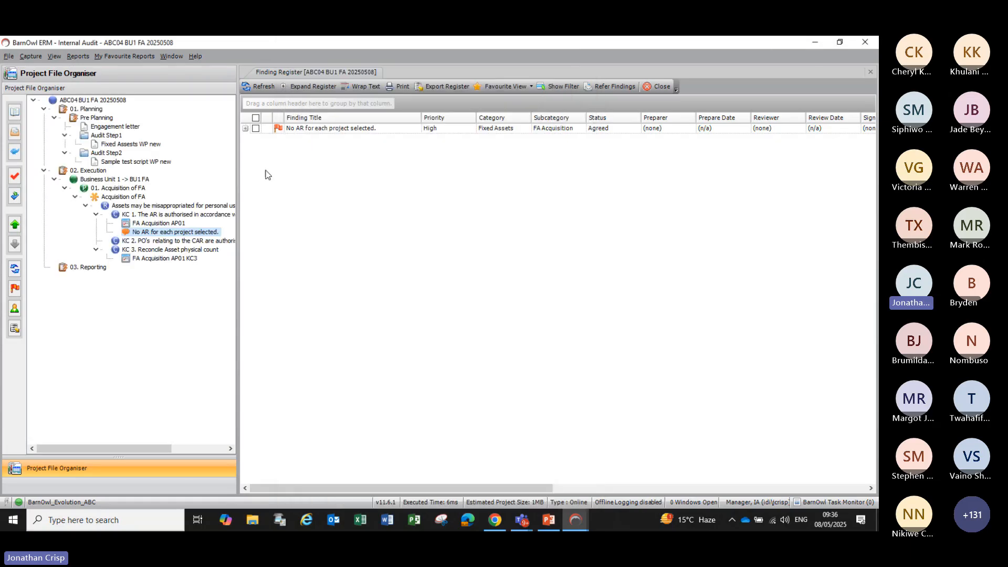
# Step: Generate the Final Audit Report from the favourite reports, leaving the follow-up date and sign-off fields at None
pyautogui.click(124, 56)
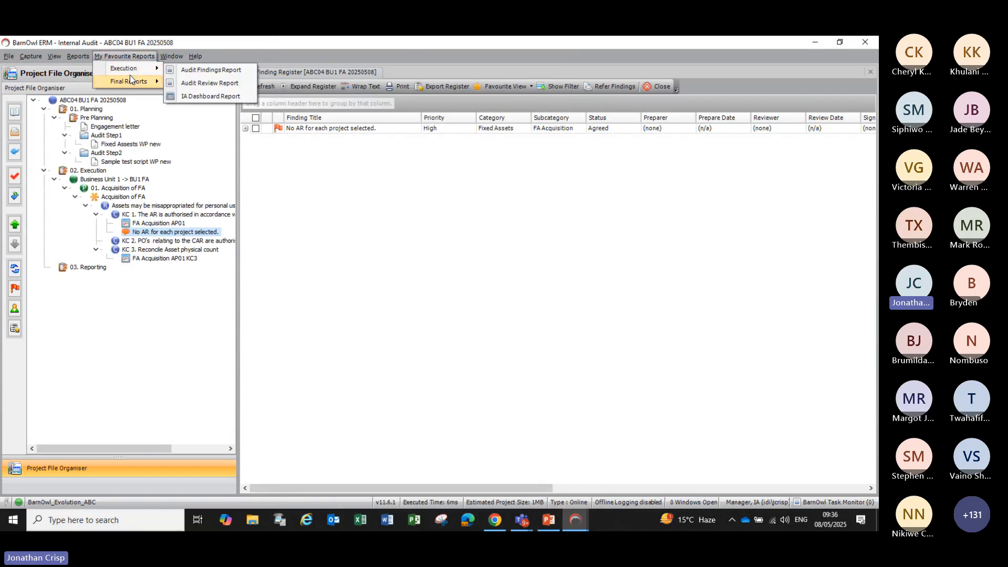
pyautogui.moveTo(131, 78)
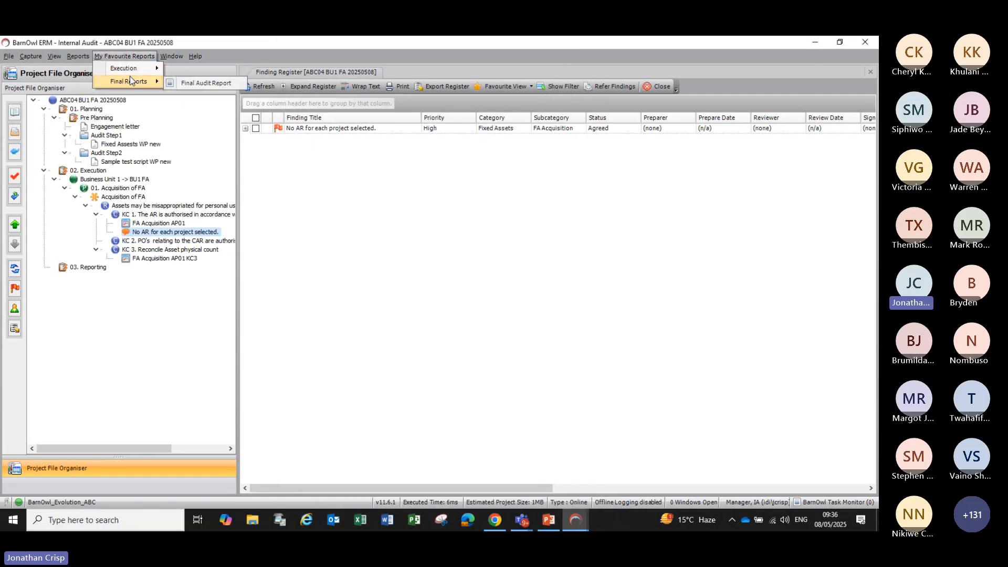
pyautogui.click(194, 85)
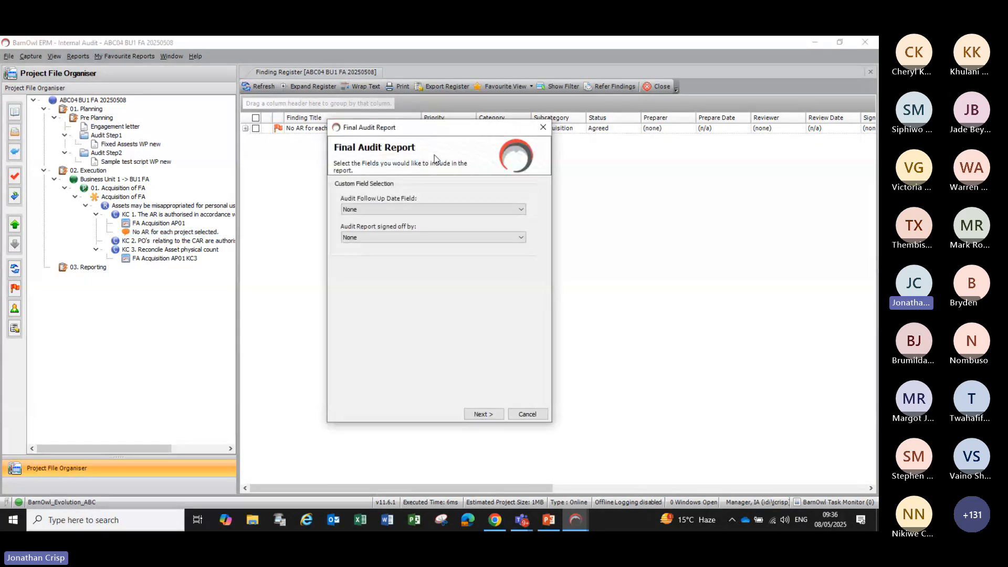
pyautogui.click(495, 415)
pyautogui.click(484, 414)
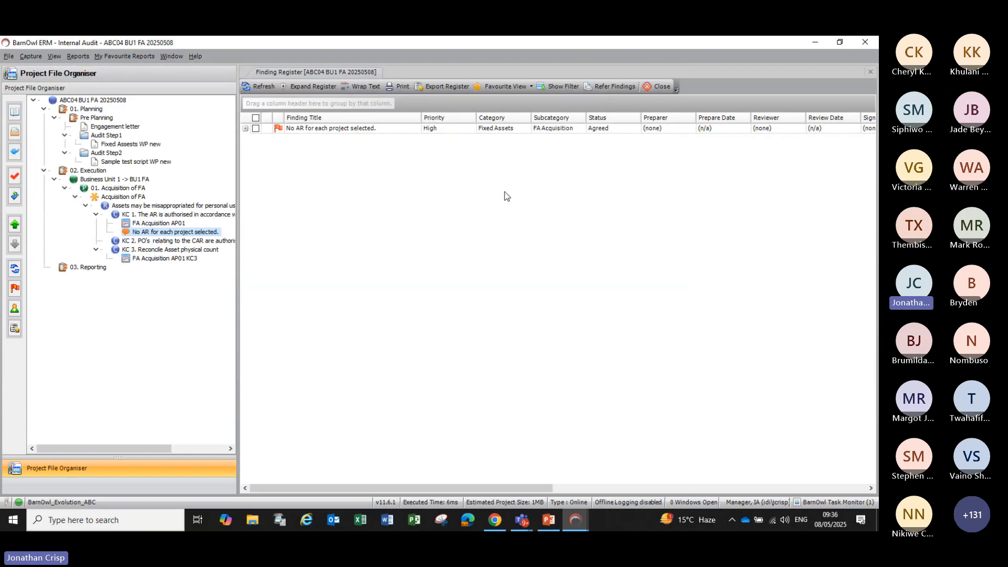
# Step: Start Word, try to open the generated Final Audit Report in it, and close the document
pyautogui.click(212, 104)
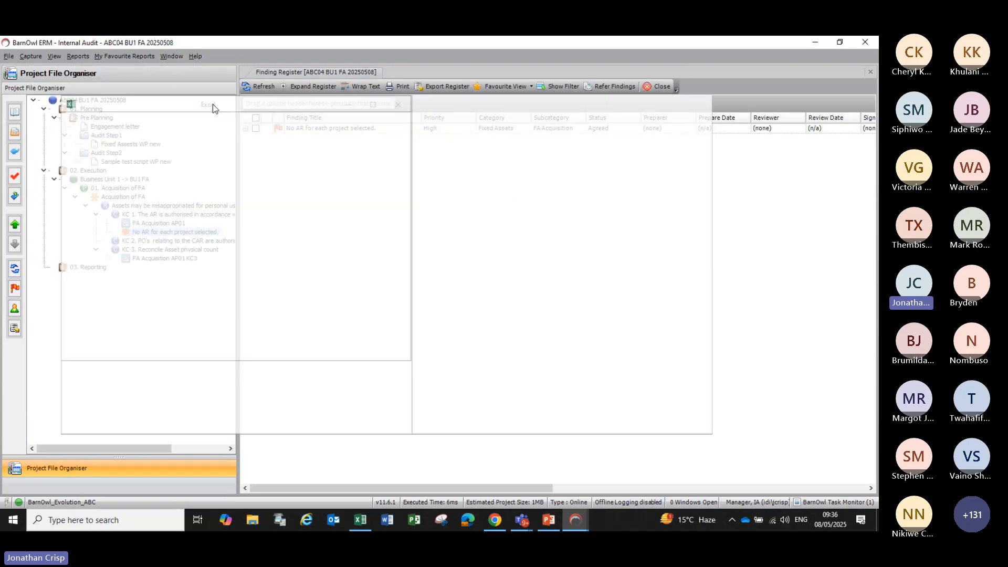
pyautogui.click(388, 520)
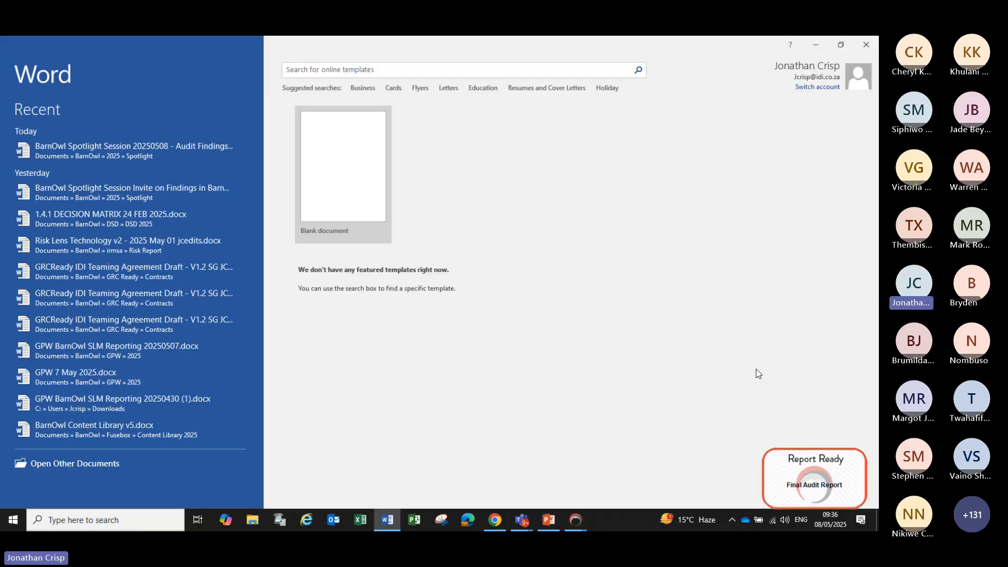
pyautogui.click(808, 478)
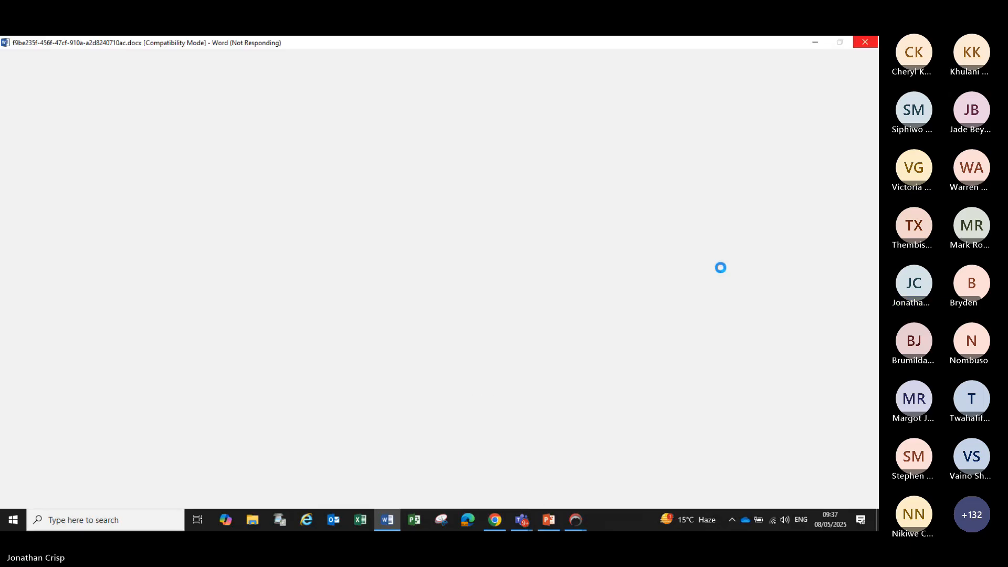
pyautogui.click(867, 43)
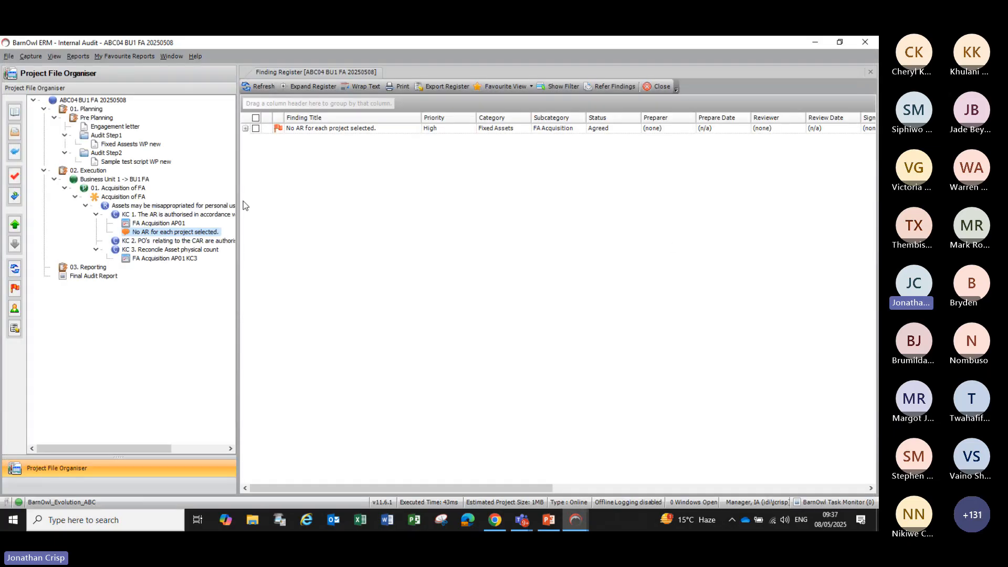
# Step: Set up an IA Dashboard Report for project ABC04 BU1 FA 20250508, created from the existing report Dashboard1
pyautogui.click(138, 58)
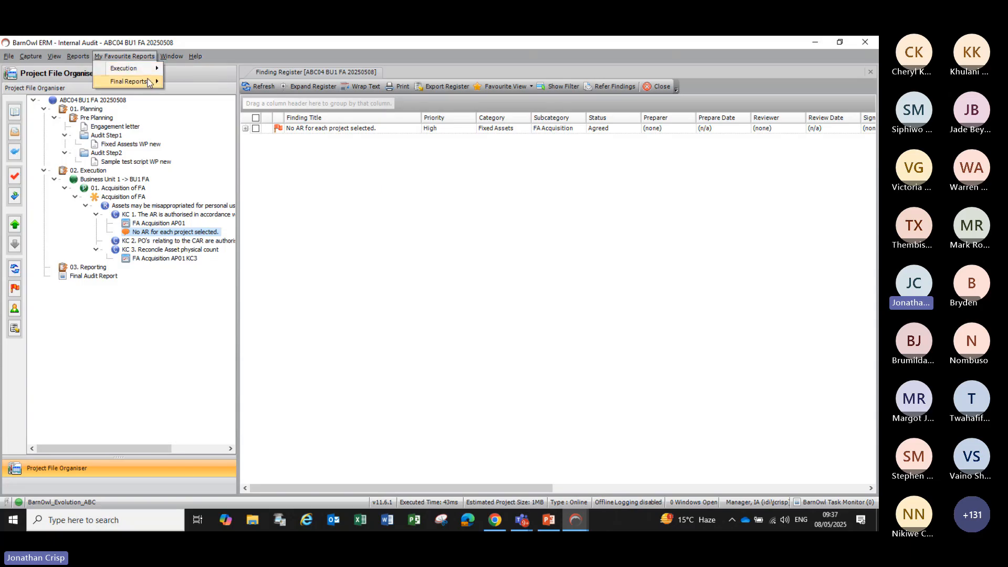
pyautogui.moveTo(144, 71)
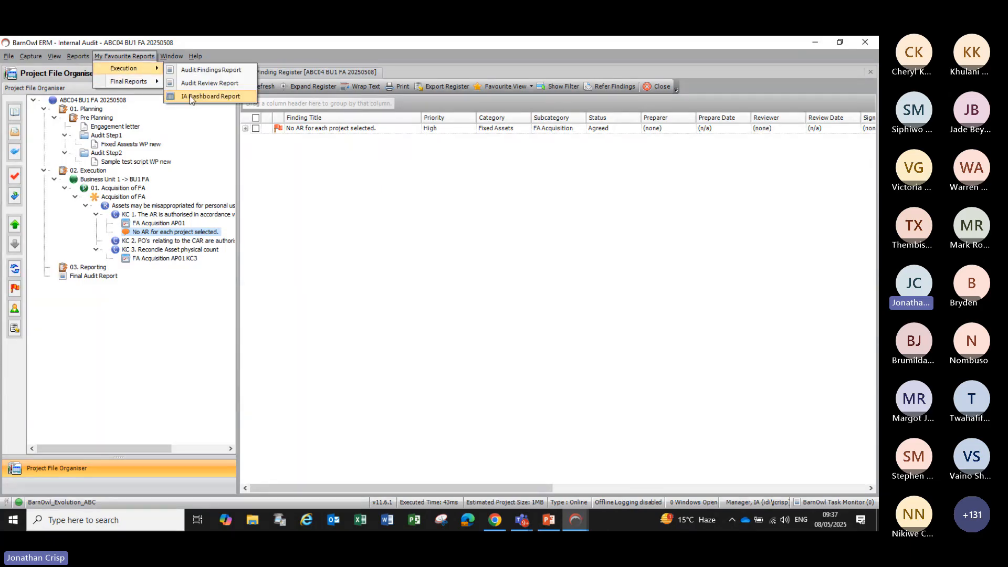
pyautogui.click(191, 97)
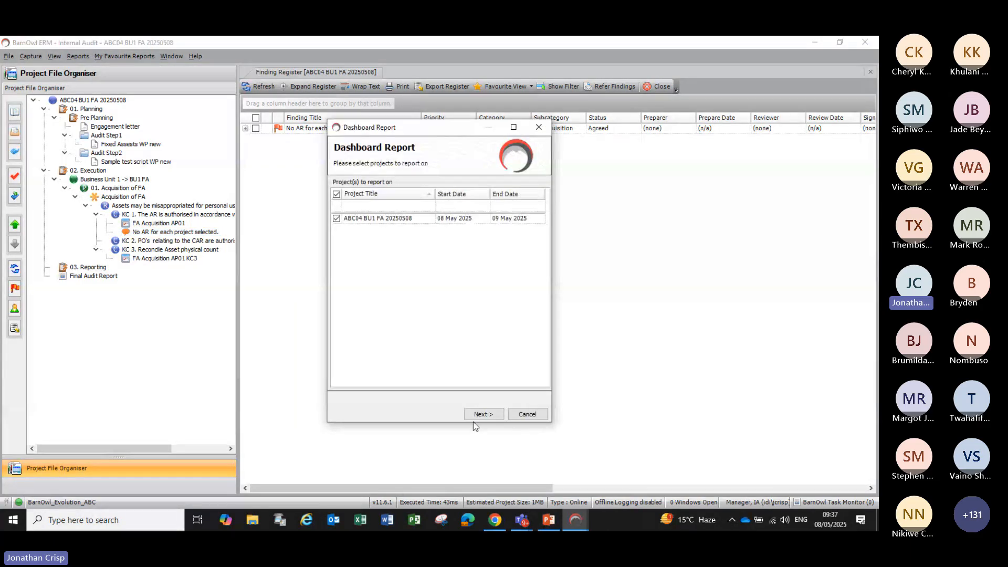
pyautogui.click(482, 418)
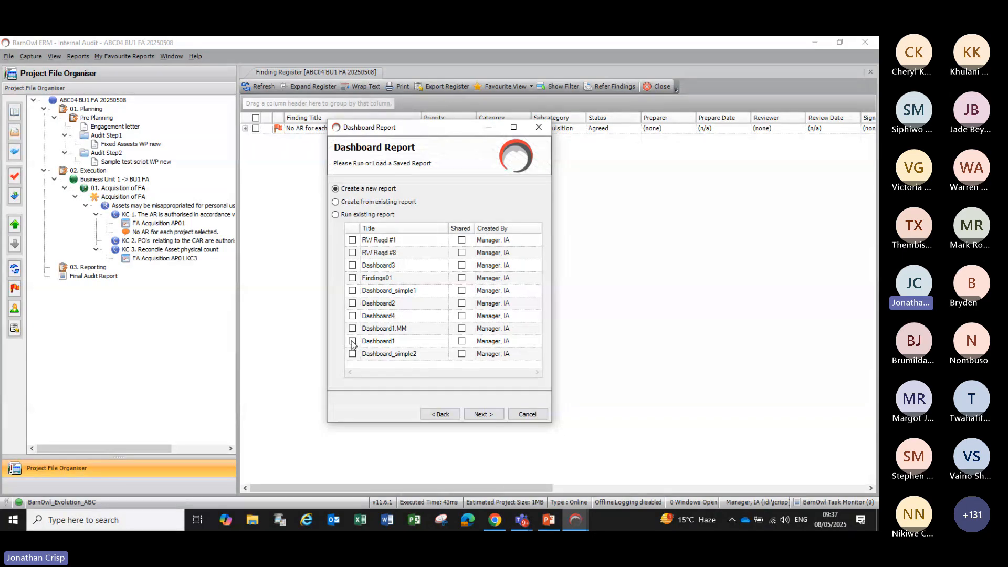
pyautogui.click(335, 214)
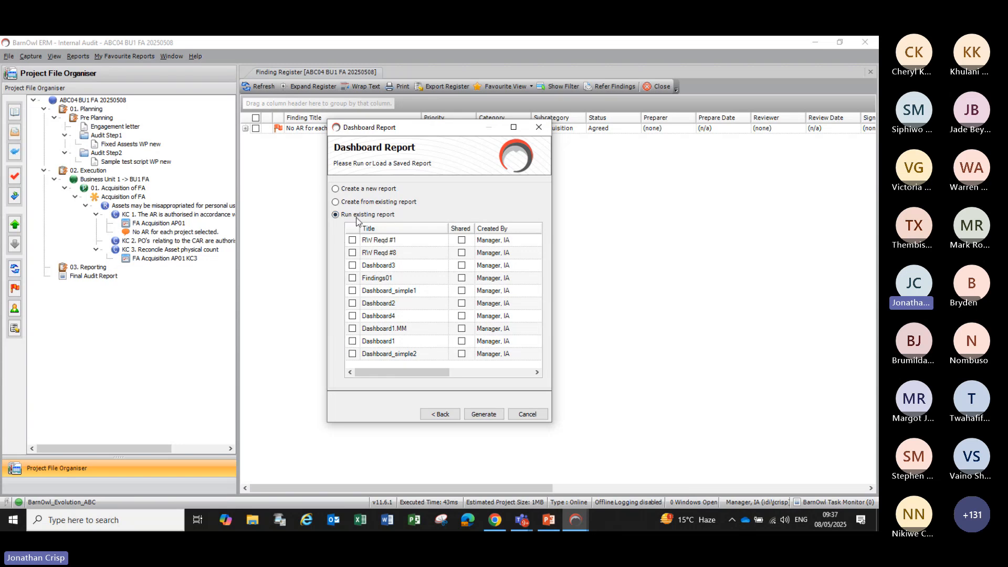
pyautogui.click(335, 202)
pyautogui.click(352, 341)
pyautogui.click(493, 414)
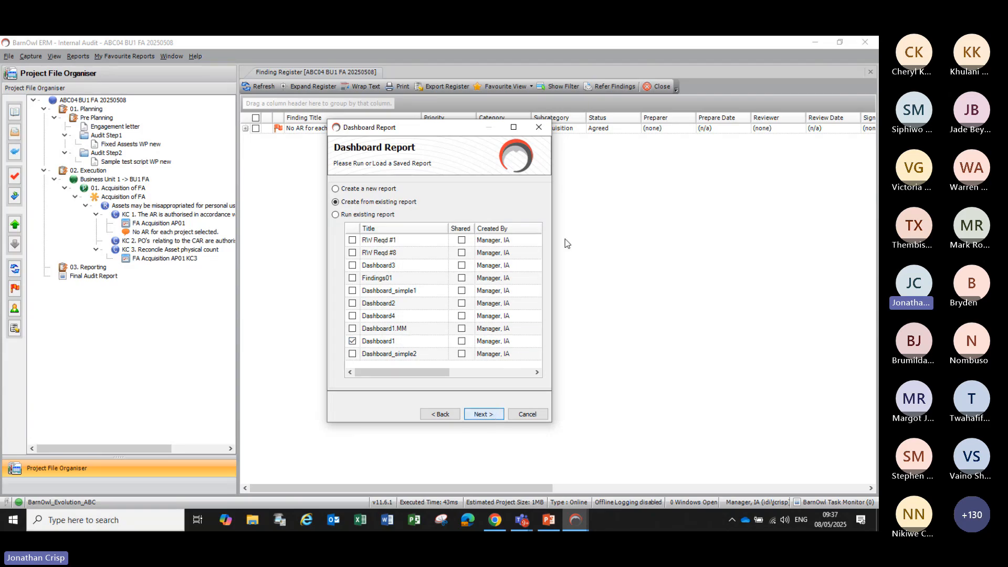
# Step: Review the dashboard report's fields in an enlarged window and generate it to the Desktop as BarnOwl_IADashboardReport_20250508.xlsx
pyautogui.click(514, 127)
pyautogui.moveTo(266, 465); pyautogui.dragTo(614, 433)
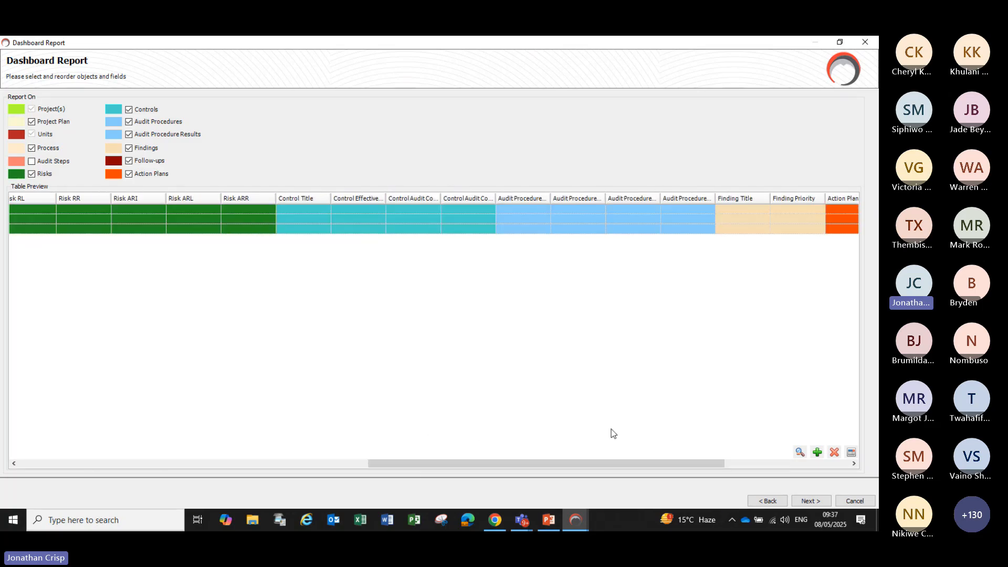
pyautogui.click(815, 501)
pyautogui.click(817, 502)
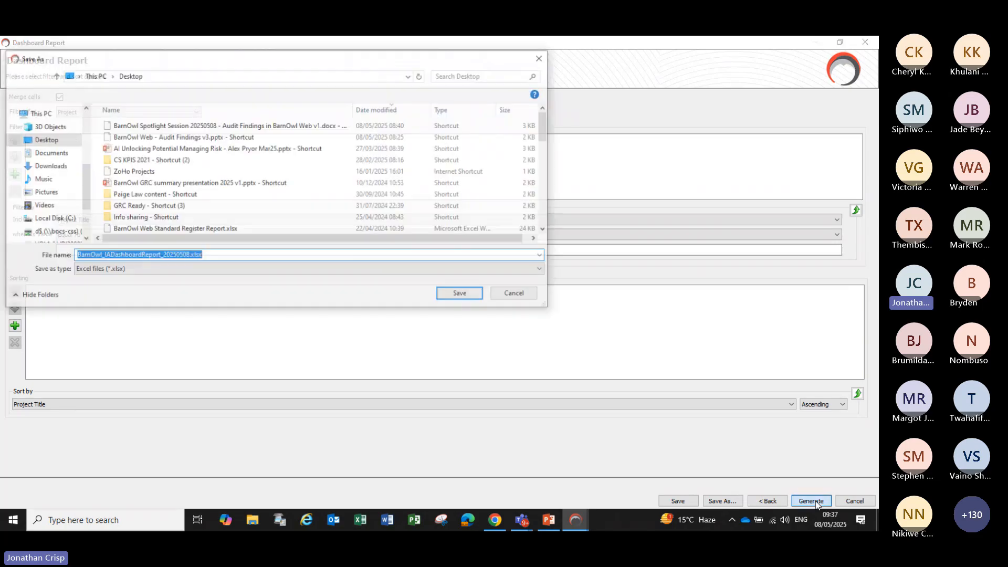
pyautogui.click(463, 294)
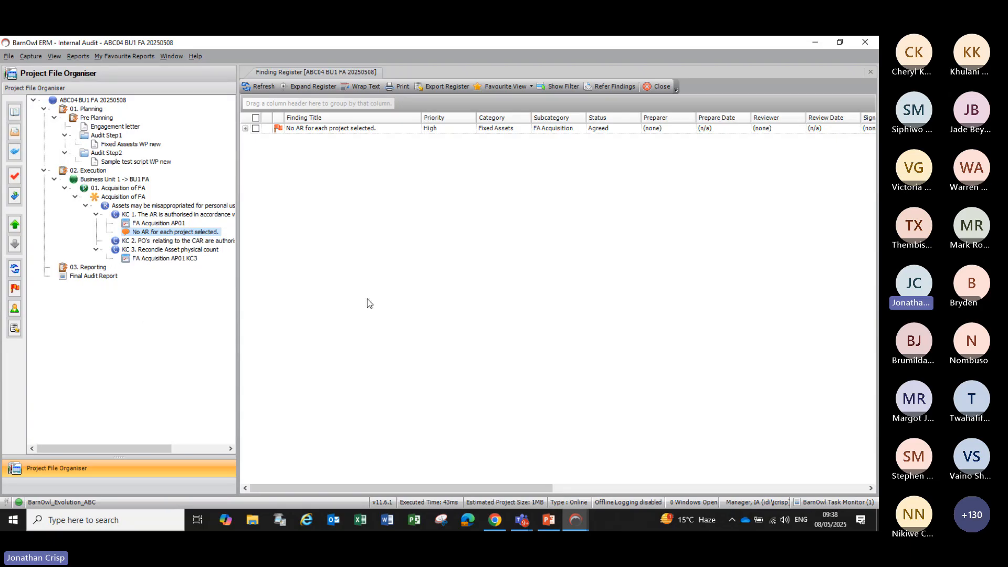
# Step: Add the finished IA Dashboard Report to the project file under the 03. Reporting node
pyautogui.click(833, 501)
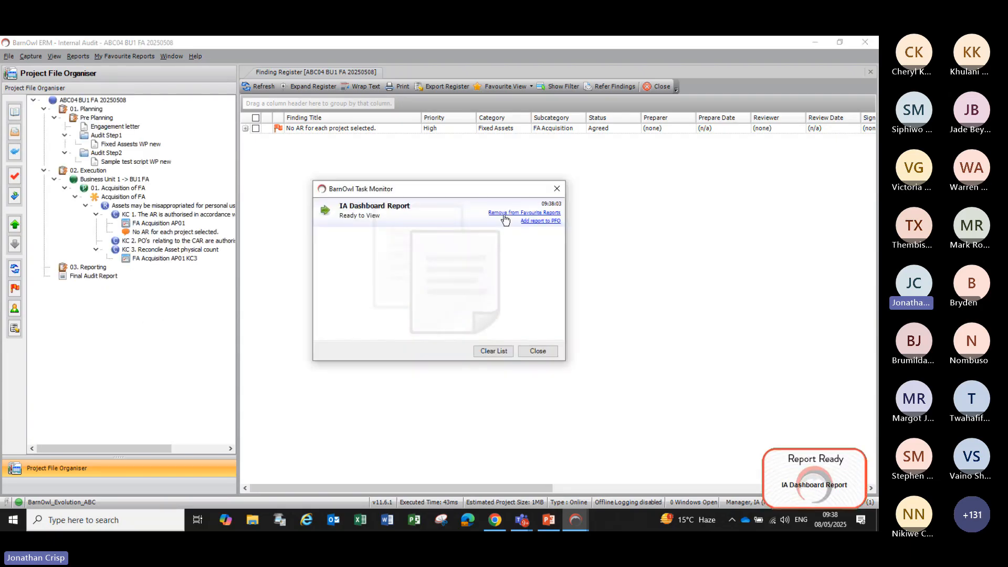
pyautogui.click(538, 221)
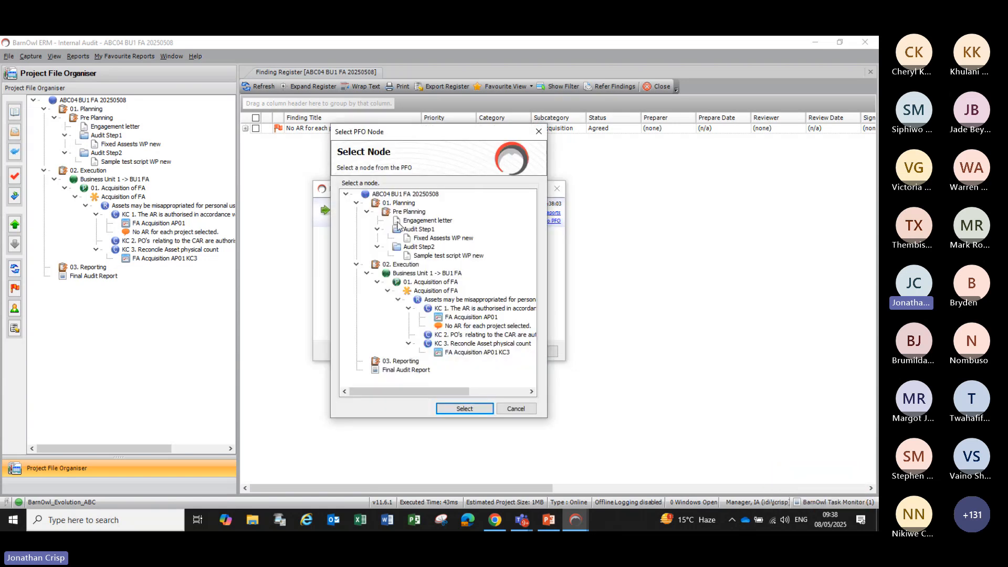
pyautogui.click(397, 361)
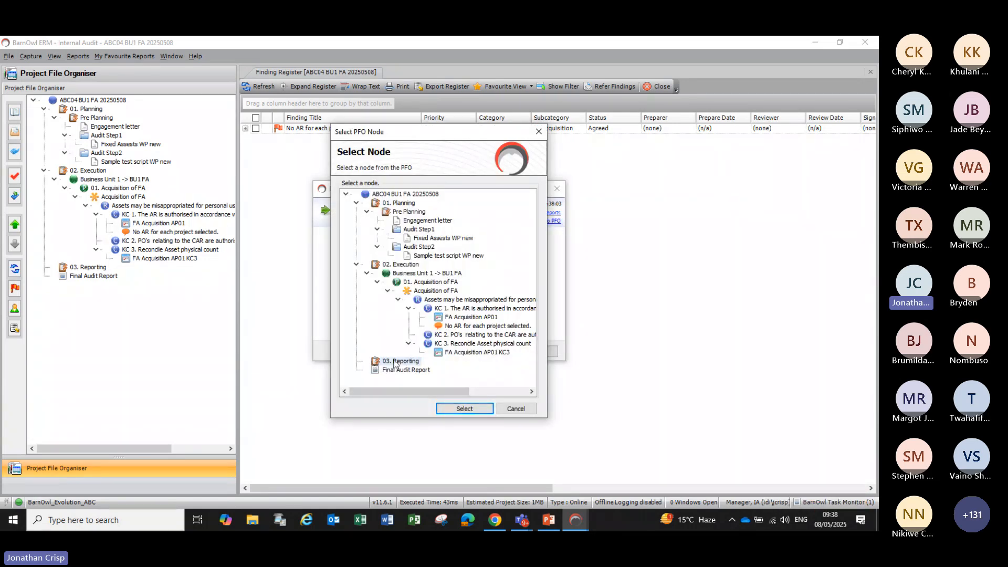
pyautogui.click(464, 408)
pyautogui.click(538, 351)
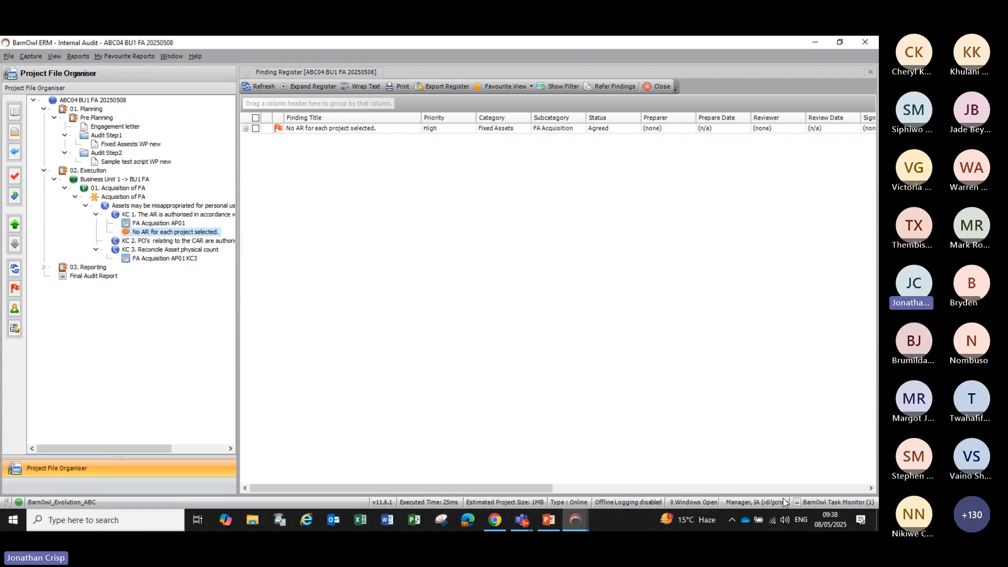
# Step: Open the IA Dashboard Report in Excel and examine its project, risk, control, audit procedure, finding and action plan columns
pyautogui.click(802, 503)
pyautogui.doubleClick(342, 207)
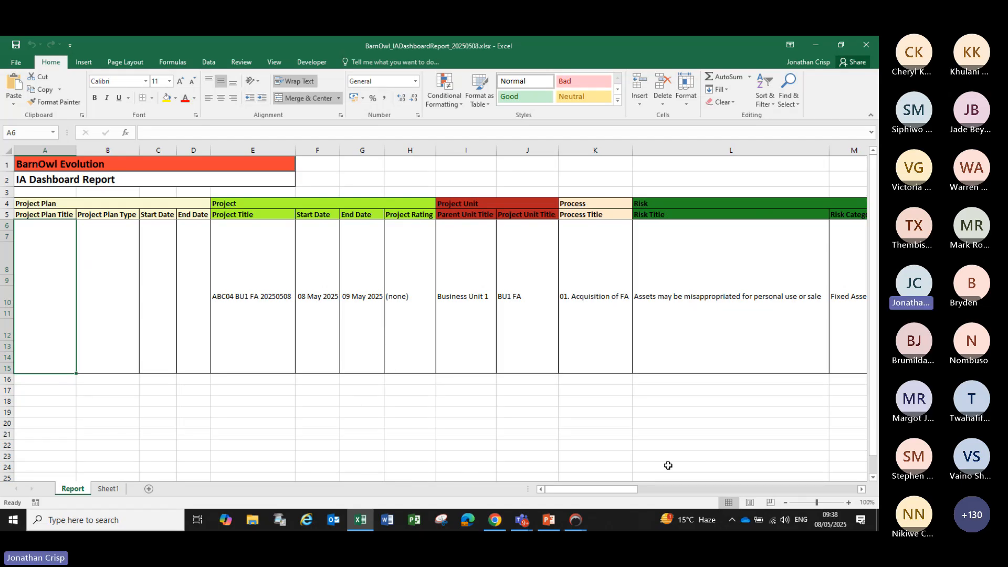
pyautogui.moveTo(615, 495); pyautogui.dragTo(701, 489)
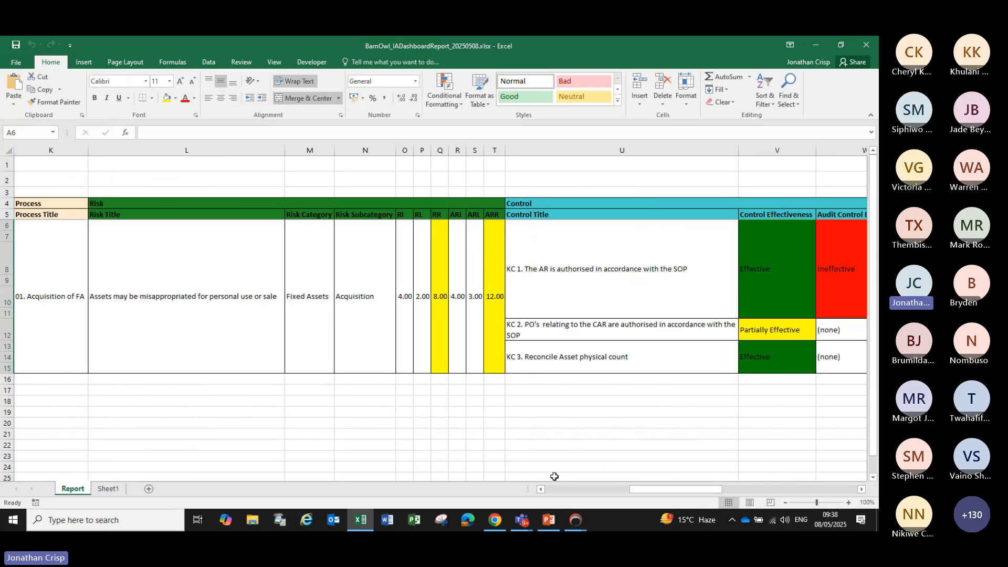
pyautogui.moveTo(647, 490); pyautogui.dragTo(672, 493)
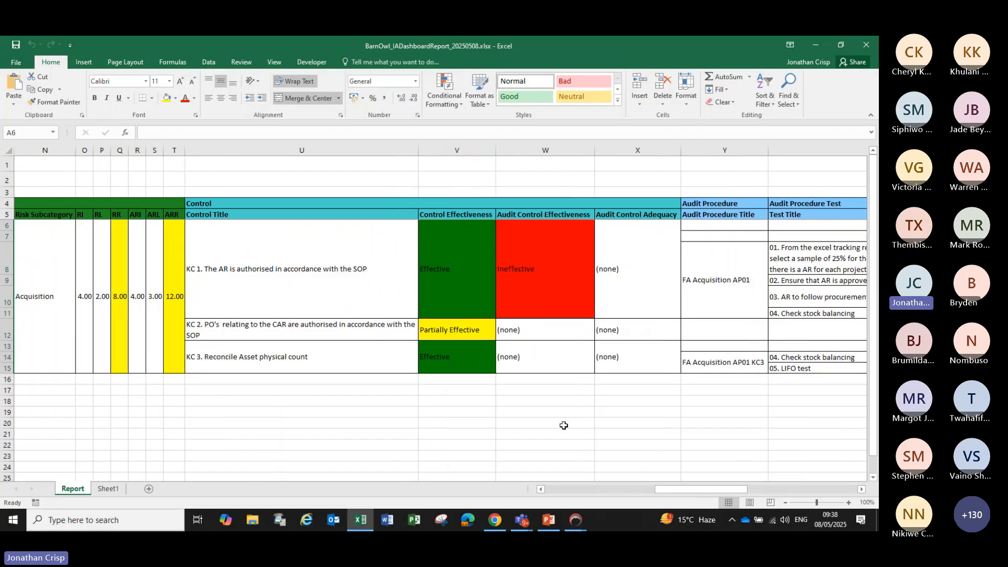
pyautogui.click(457, 151)
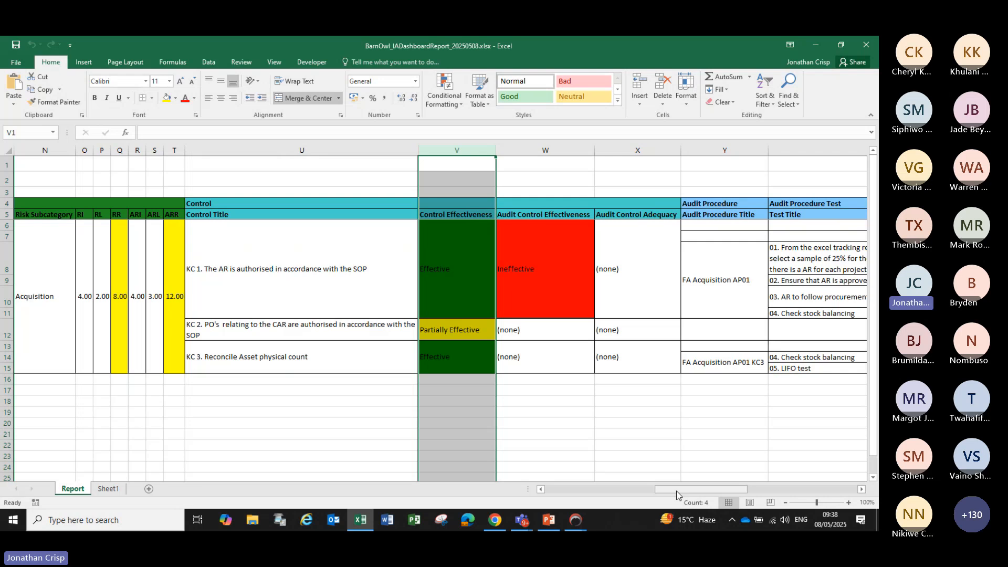
pyautogui.moveTo(676, 494); pyautogui.dragTo(755, 487)
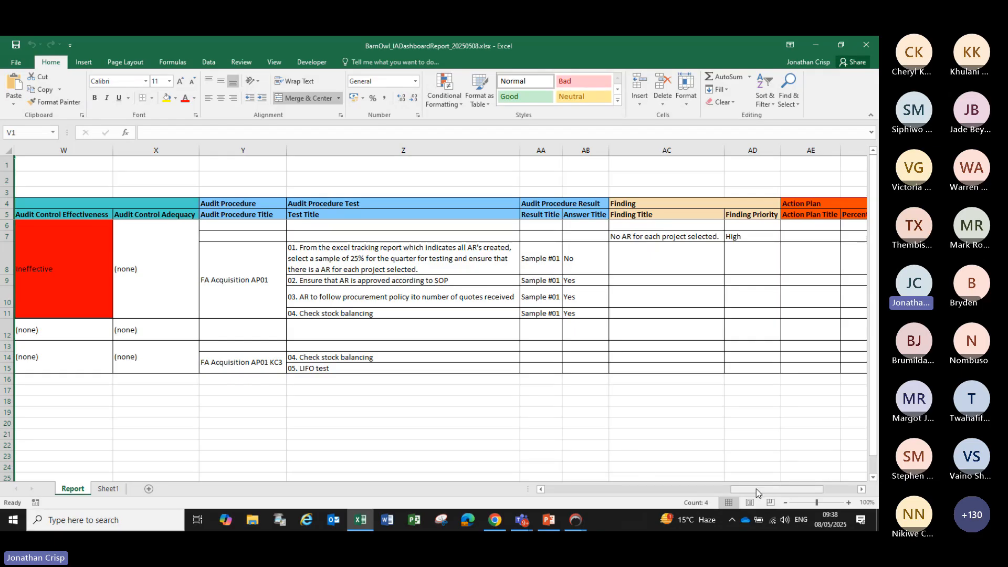
pyautogui.moveTo(756, 489)
pyautogui.mouseDown()
pyautogui.moveTo(784, 487)
pyautogui.moveTo(771, 489)
pyautogui.mouseUp()
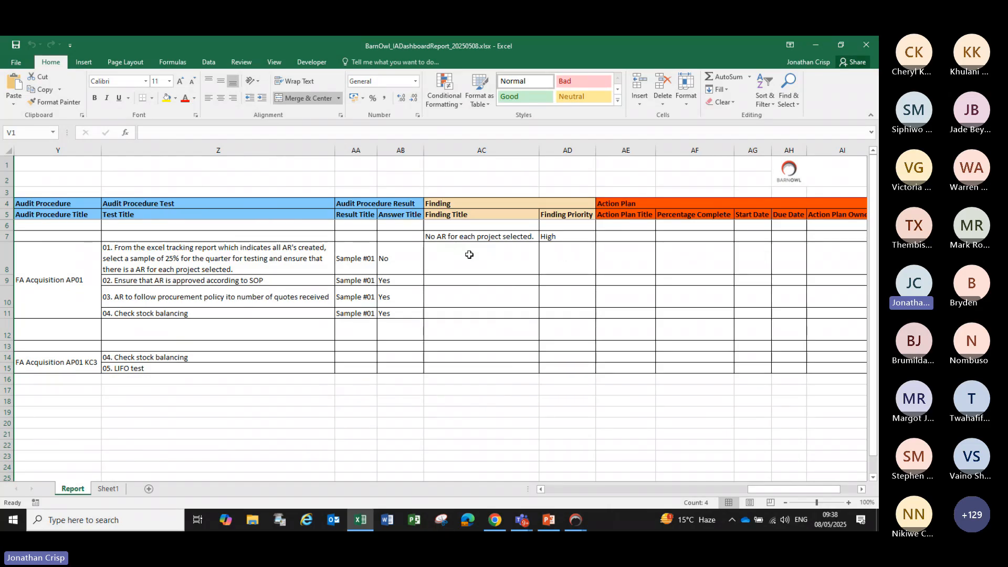
# Step: Close the Excel report and start capturing an action plan on the BarnOwl finding "No AR for each project selected."
pyautogui.click(867, 46)
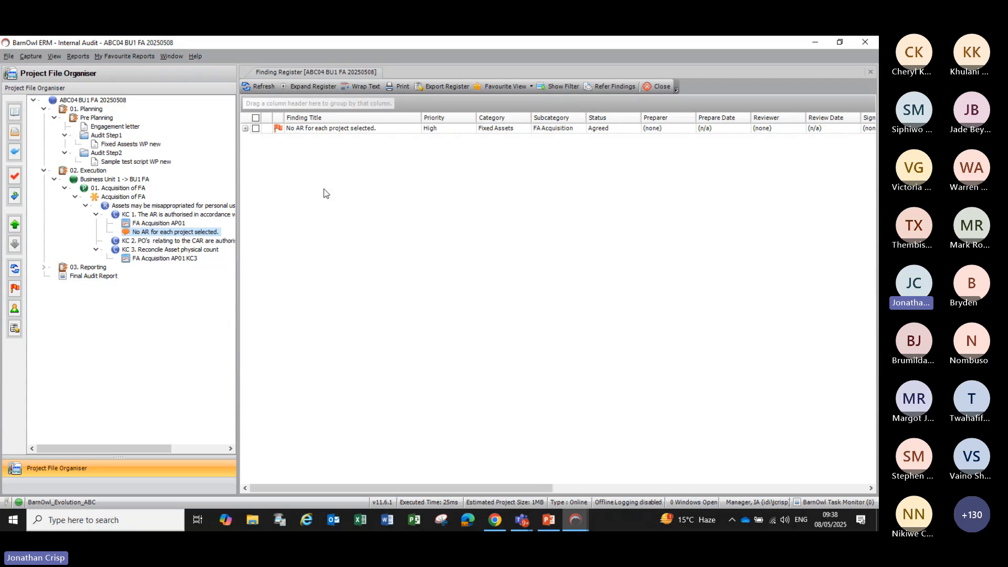
pyautogui.click(314, 132)
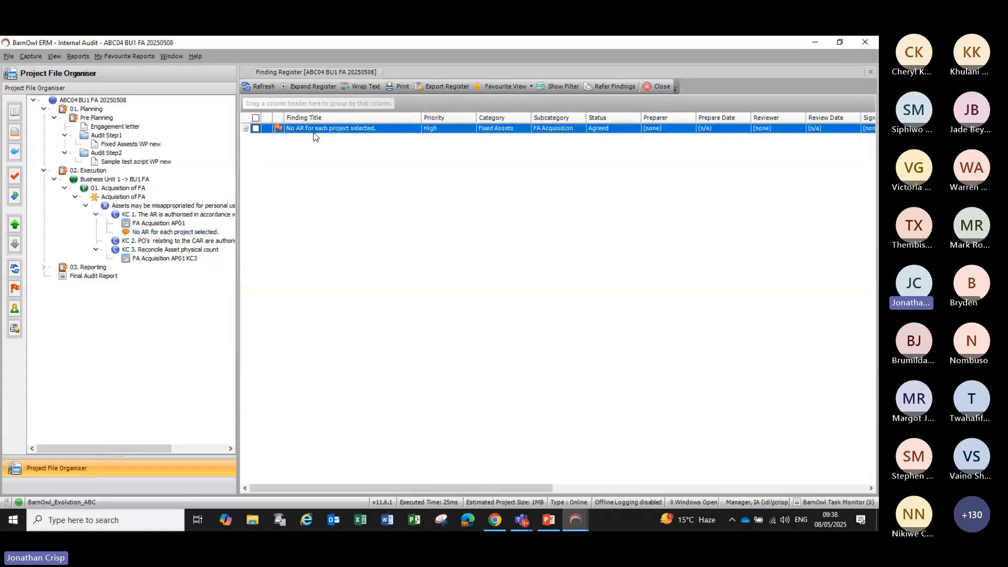
pyautogui.doubleClick(314, 129)
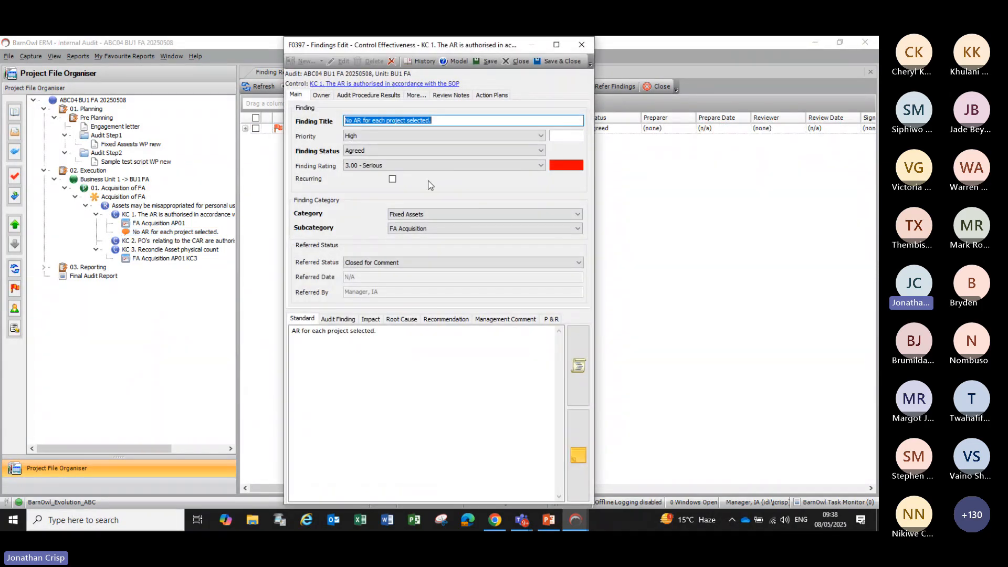
pyautogui.click(492, 96)
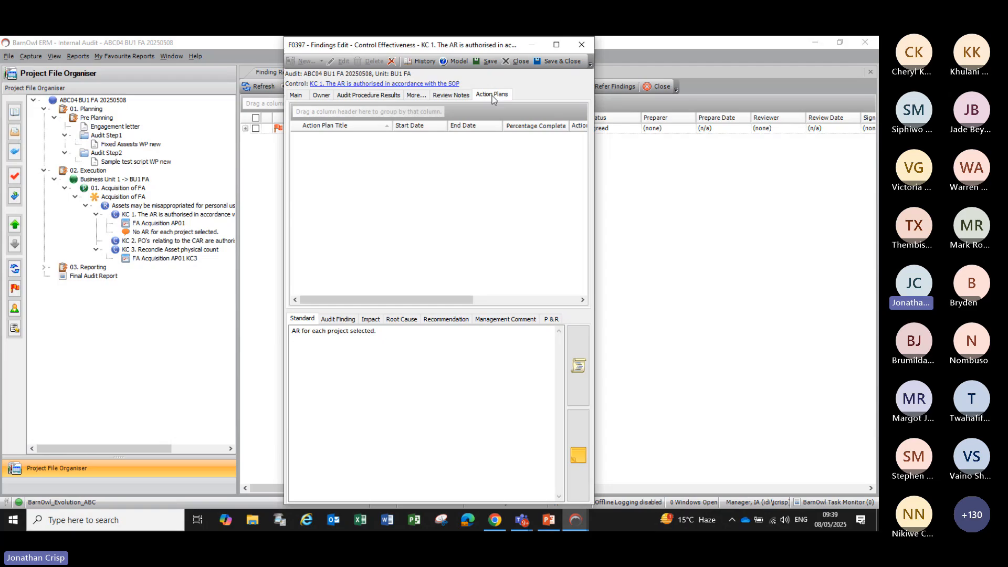
pyautogui.rightClick(379, 162)
pyautogui.moveTo(417, 173)
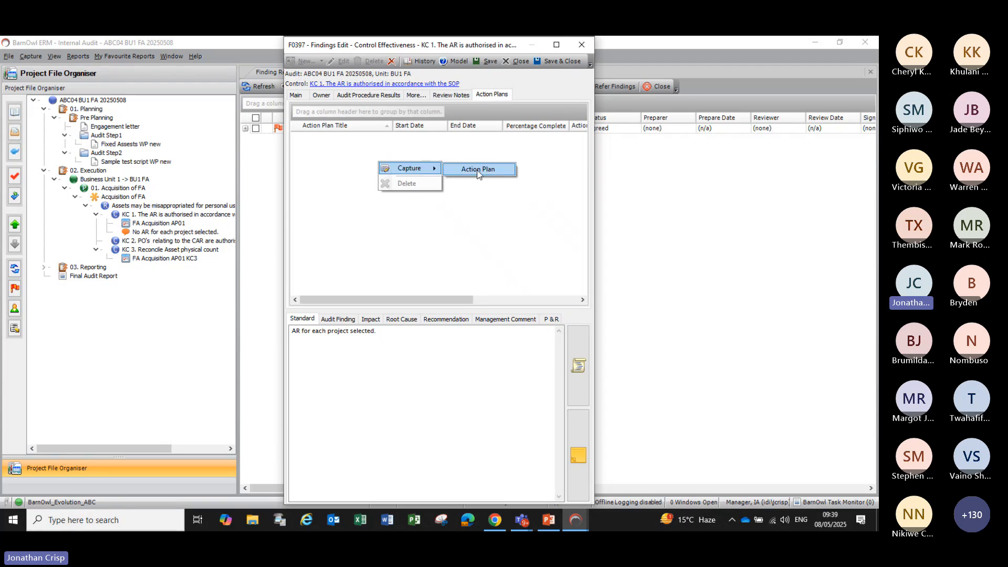
pyautogui.click(479, 171)
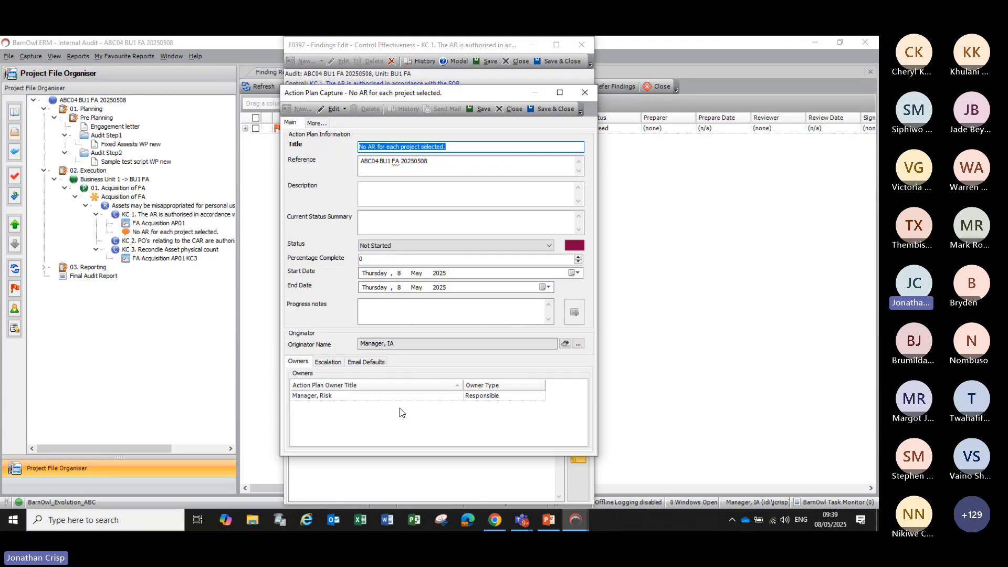
# Step: Set the action plan's end date to 30 June 2025, and save and close both the action plan and its finding
pyautogui.click(549, 288)
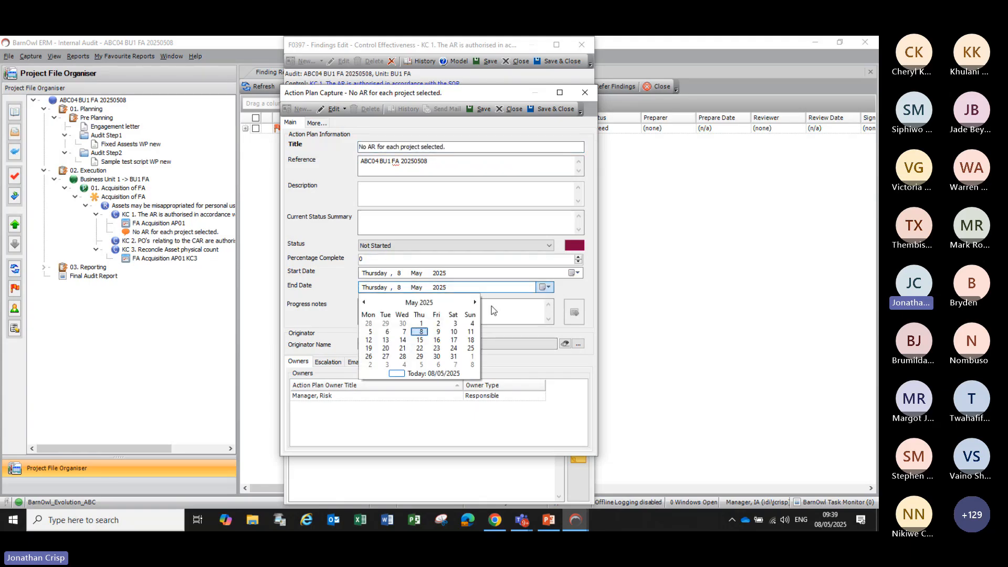
pyautogui.click(475, 303)
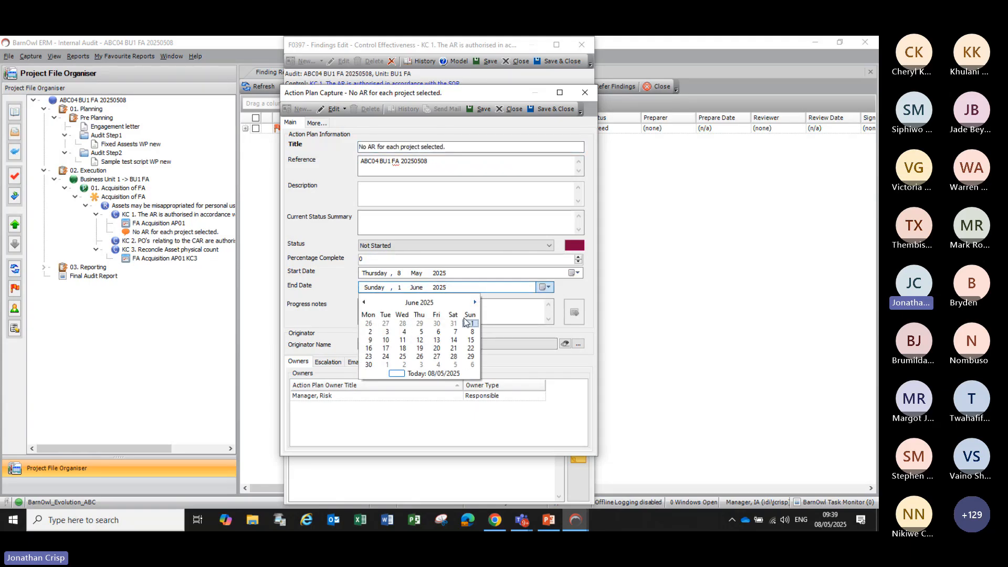
pyautogui.click(369, 365)
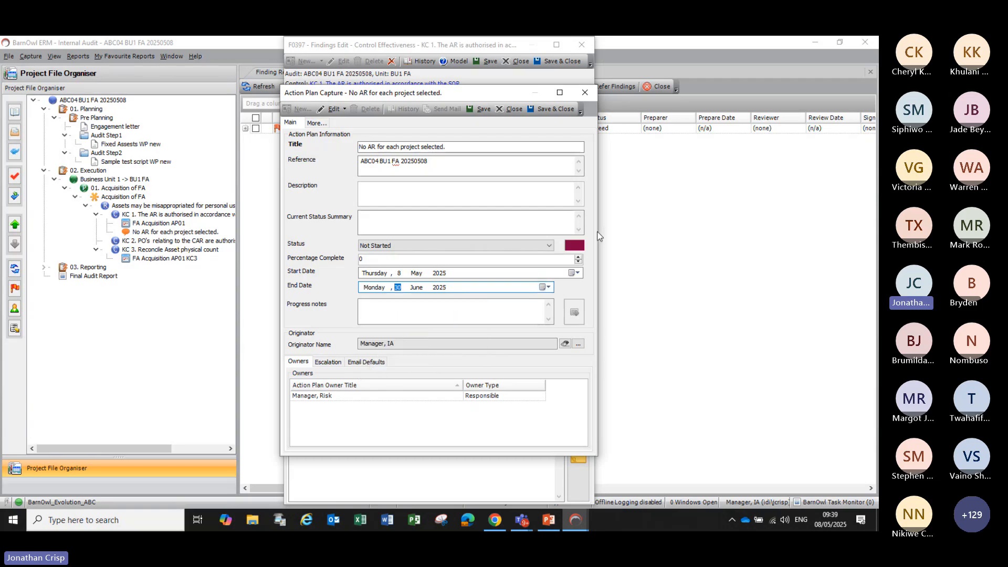
pyautogui.click(553, 110)
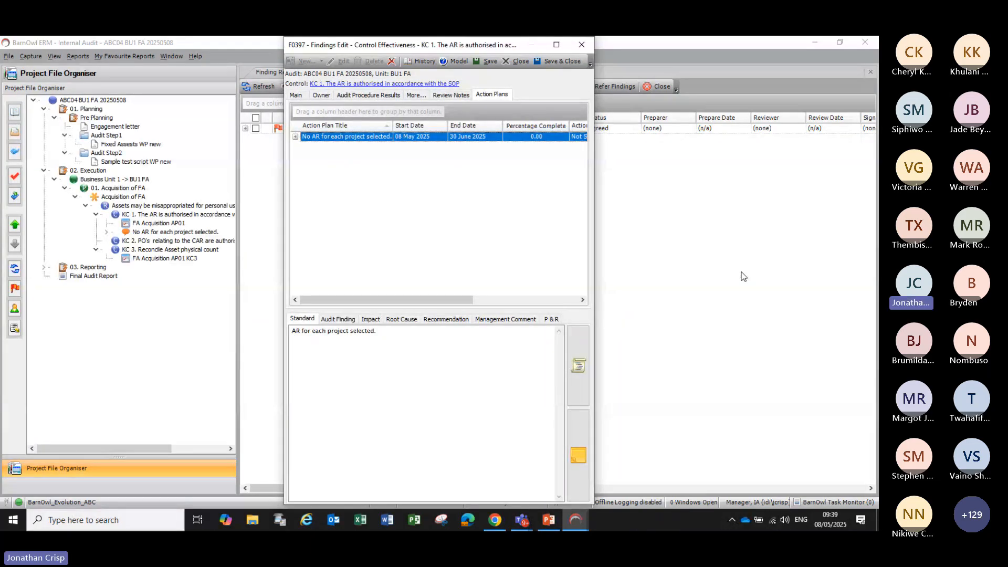
pyautogui.click(561, 61)
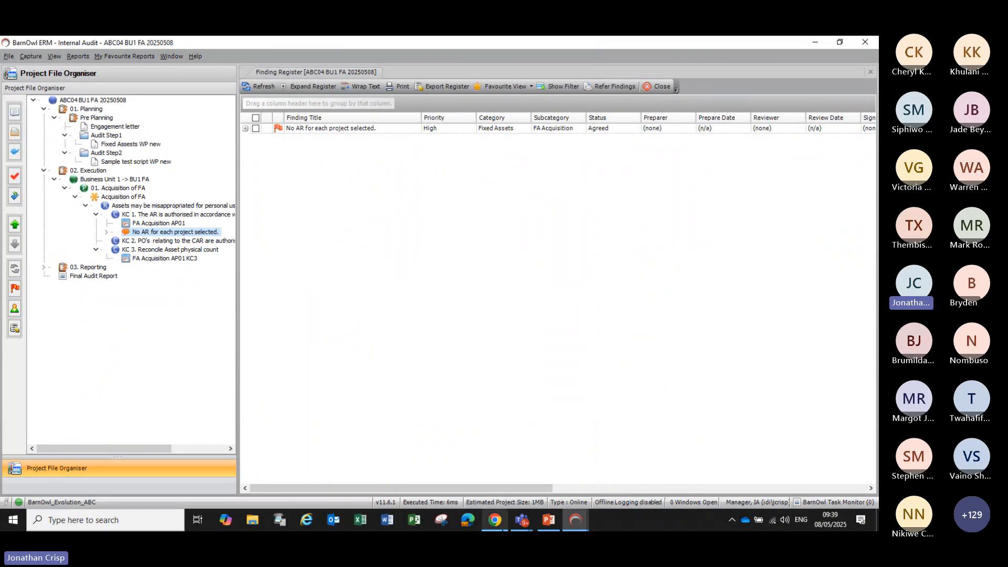
# Step: Switch to BarnOwl Eclipse in Chrome and open the BU1 FA action plan from My Action Plans
pyautogui.moveTo(497, 525)
pyautogui.click(507, 467)
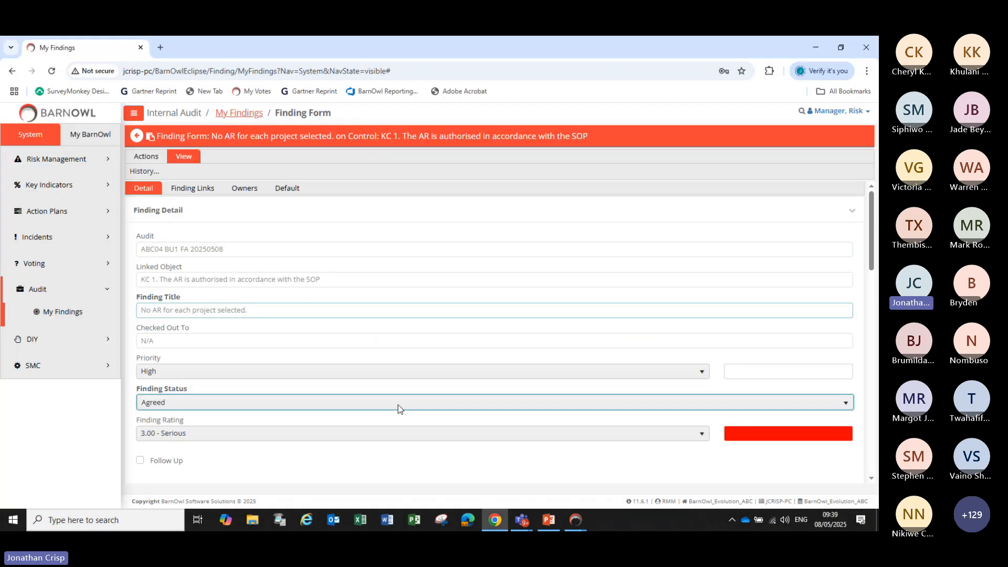
pyautogui.click(35, 119)
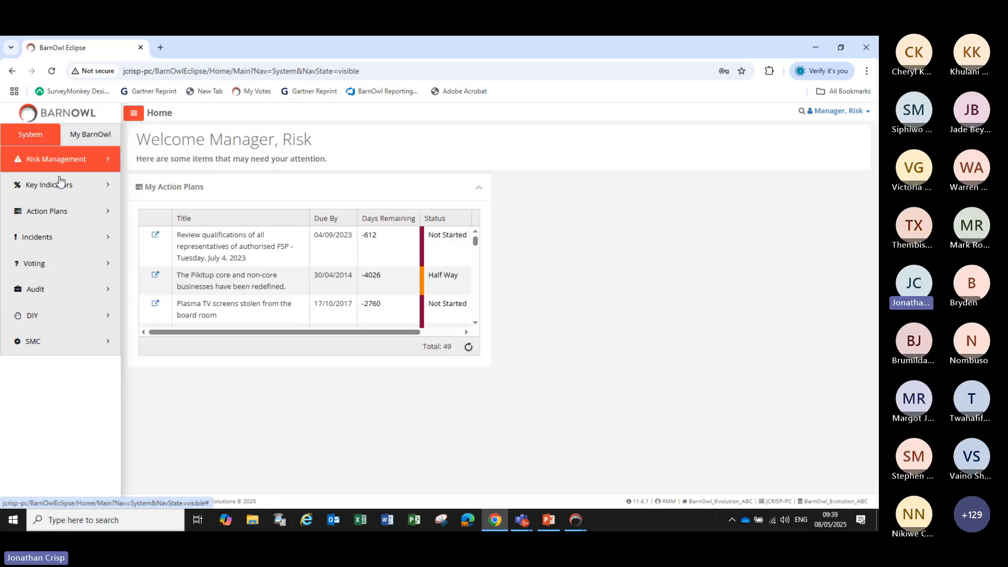
pyautogui.click(110, 213)
pyautogui.click(66, 252)
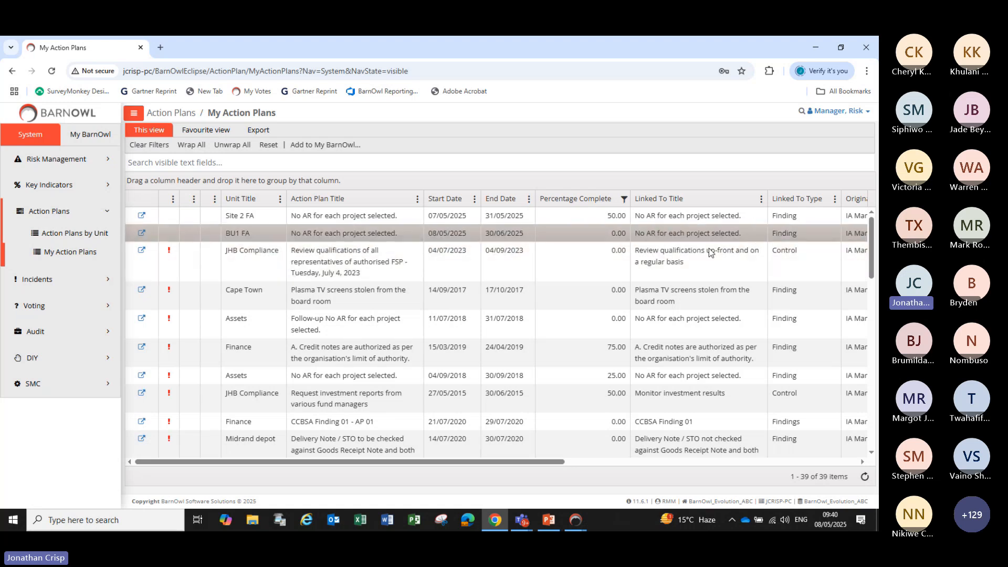
pyautogui.click(142, 234)
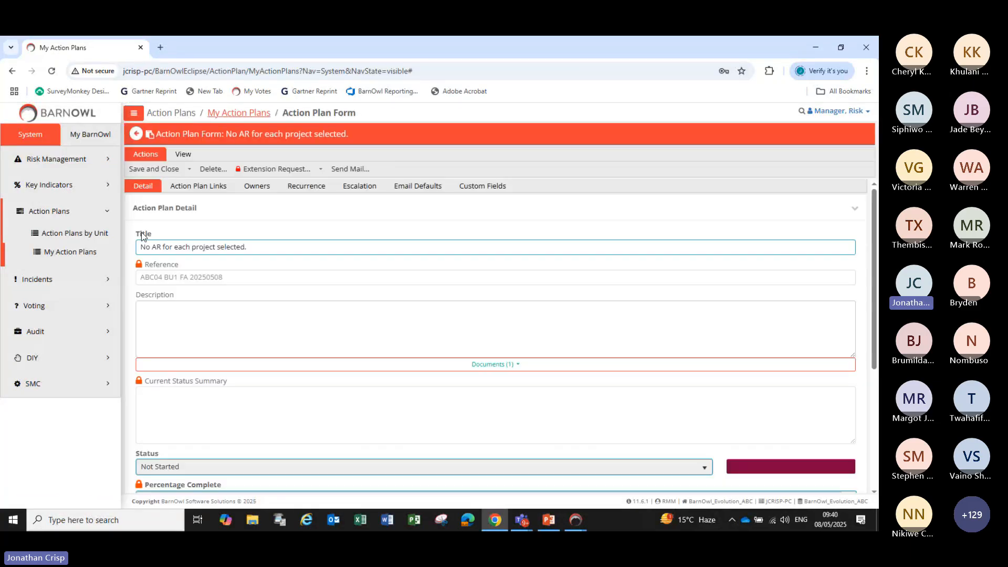
# Step: Set the BU1 FA action plan's status to Started
pyautogui.moveTo(876, 264); pyautogui.dragTo(879, 387)
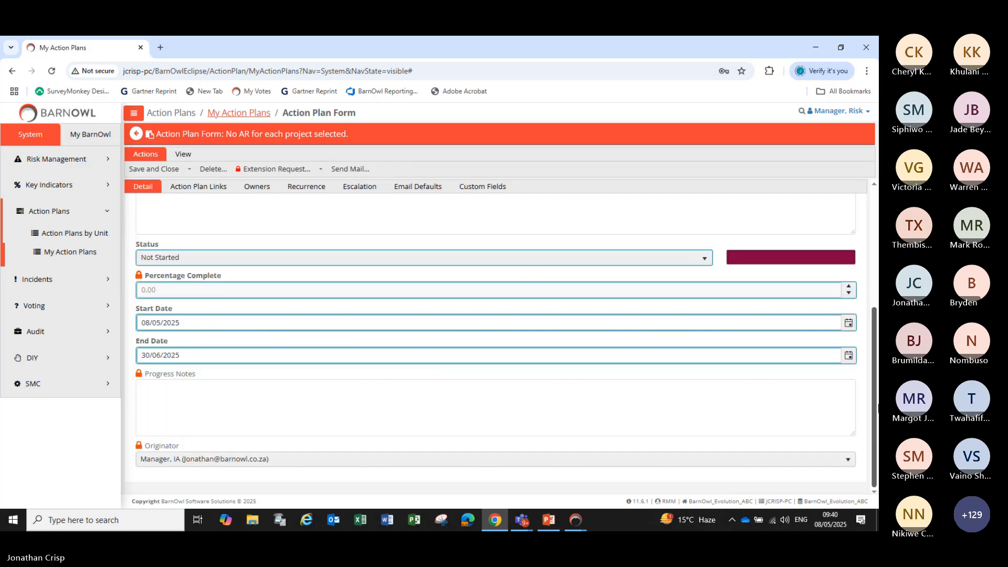
pyautogui.click(704, 260)
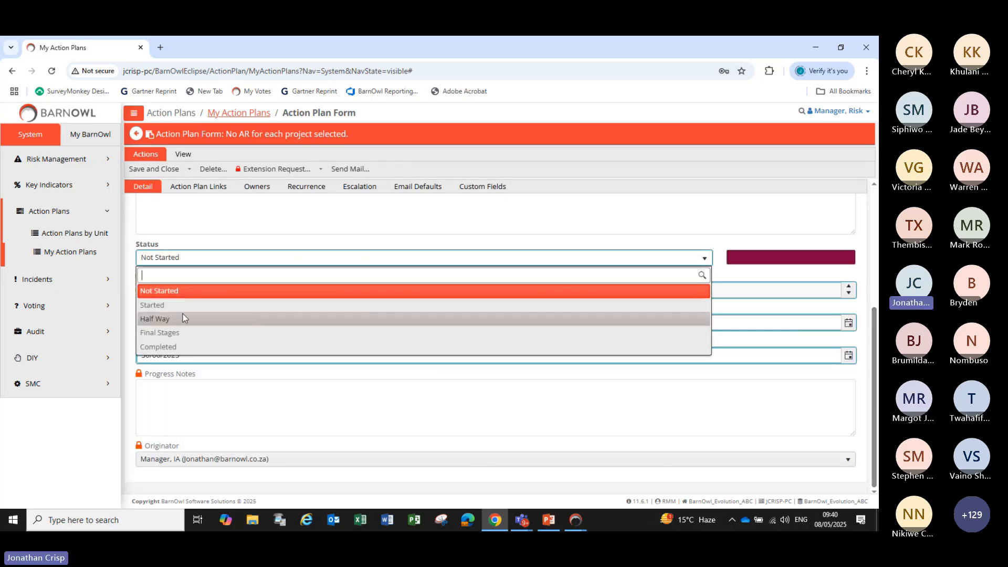
pyautogui.click(162, 302)
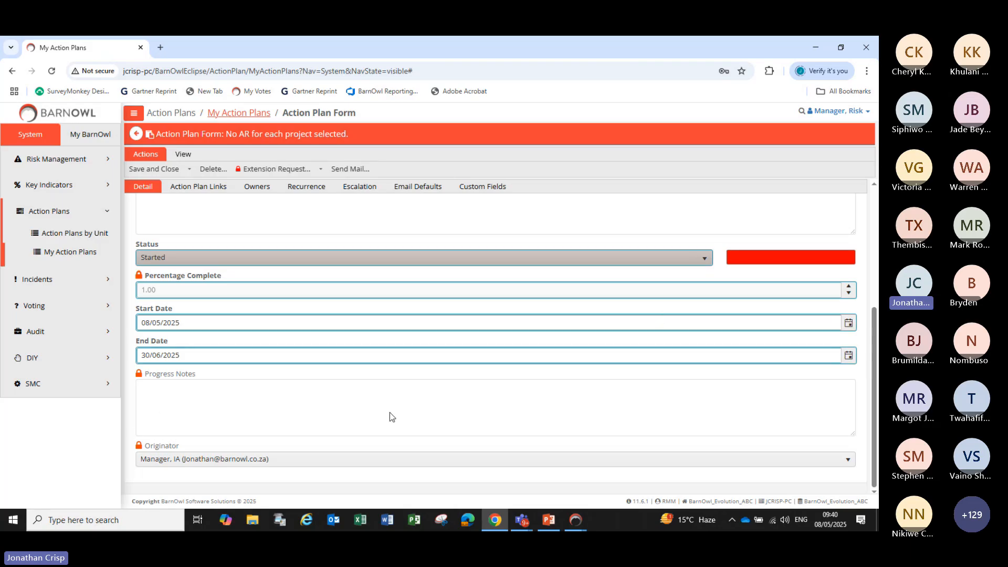
pyautogui.moveTo(874, 346); pyautogui.dragTo(869, 209)
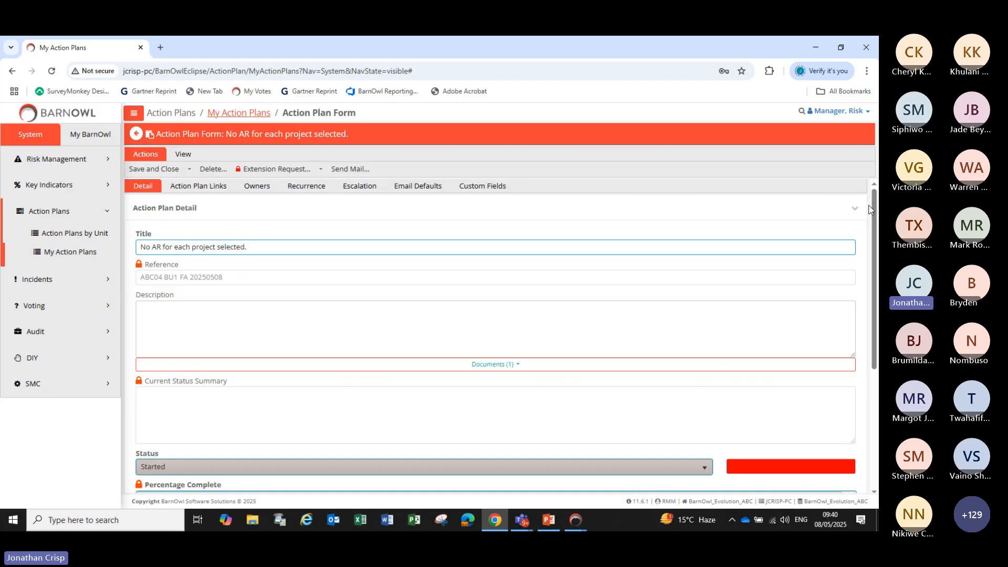
# Step: Display the action plan's links and save the plan while keeping its form open
pyautogui.click(199, 188)
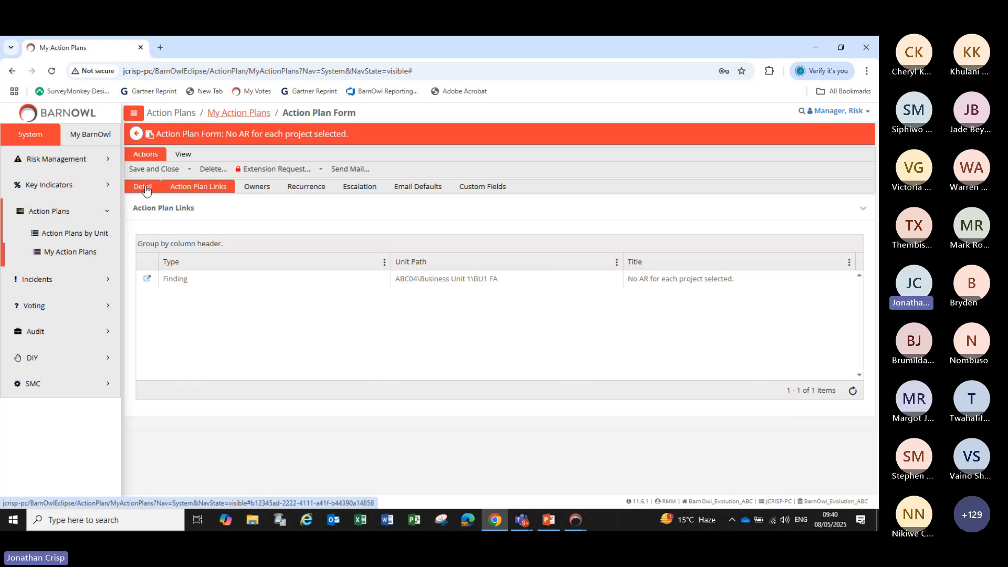
pyautogui.click(148, 280)
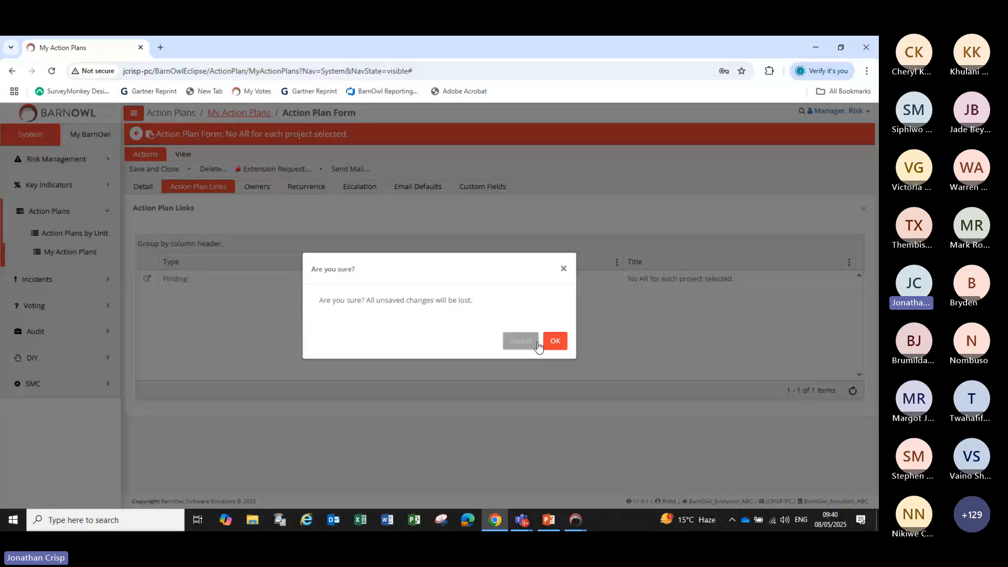
pyautogui.click(523, 342)
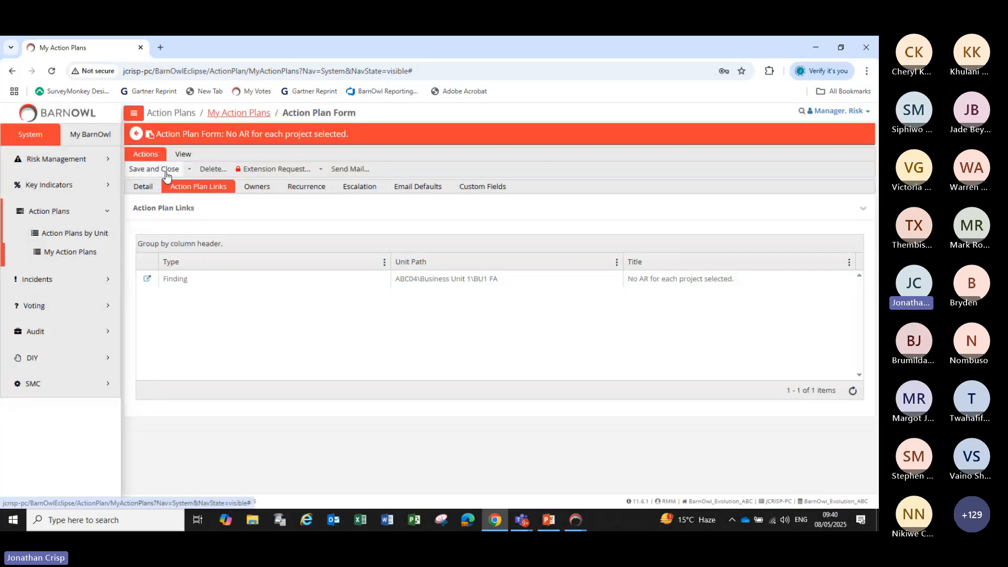
pyautogui.click(189, 168)
pyautogui.click(147, 195)
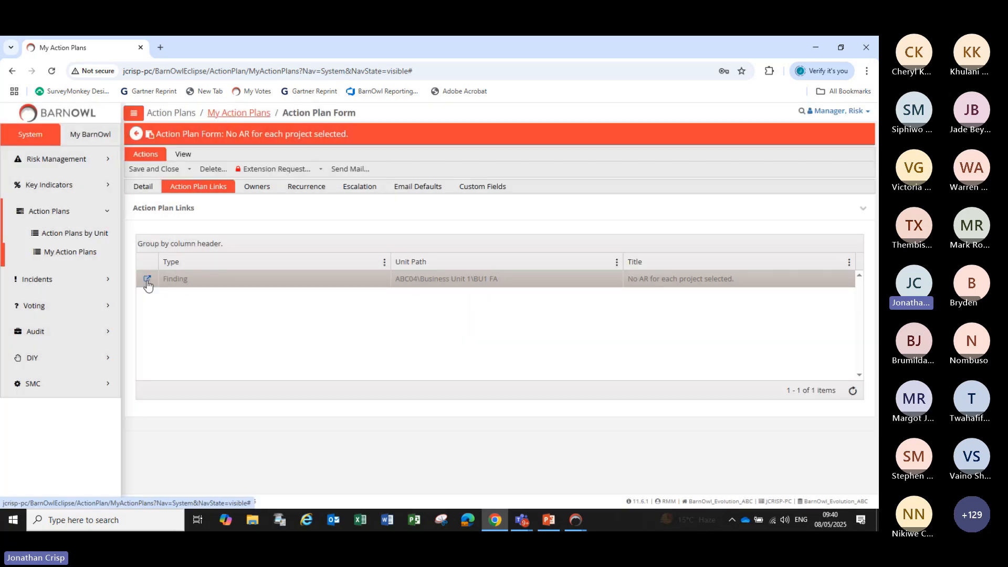
# Step: Open the finding linked to the action plan, look over its details and return to the action plan form
pyautogui.click(147, 279)
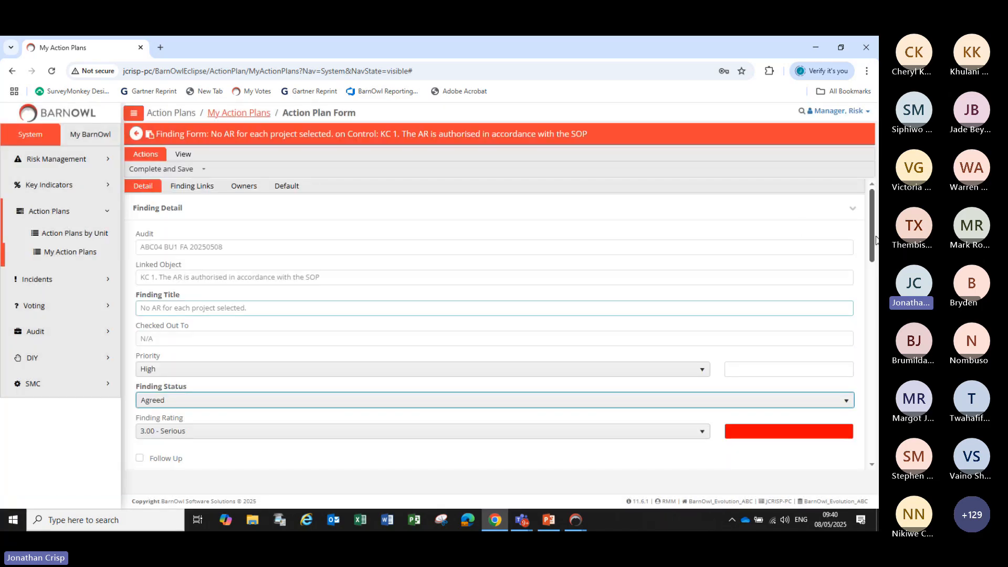
pyautogui.moveTo(876, 240)
pyautogui.mouseDown()
pyautogui.moveTo(876, 356)
pyautogui.moveTo(865, 224)
pyautogui.mouseUp()
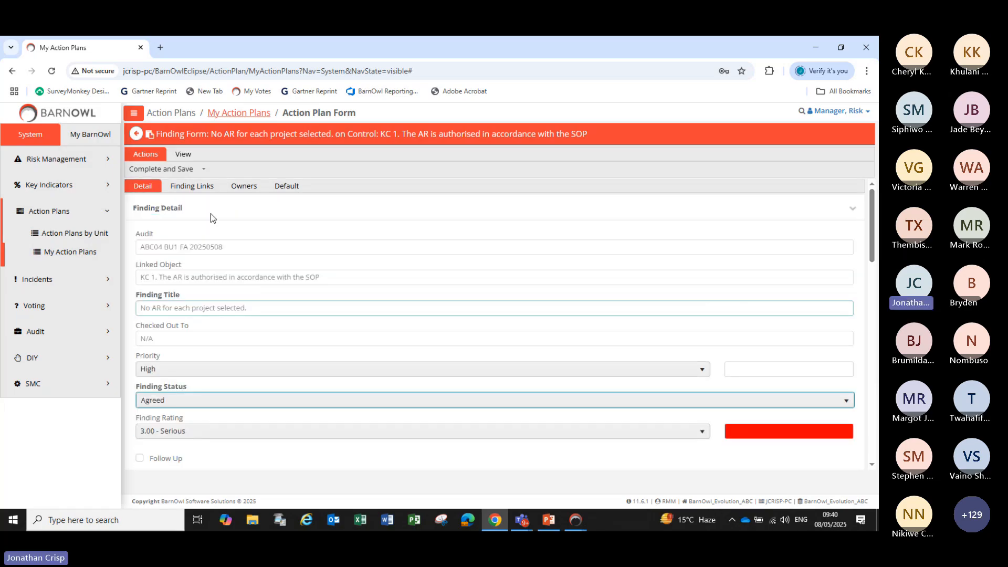
pyautogui.click(137, 135)
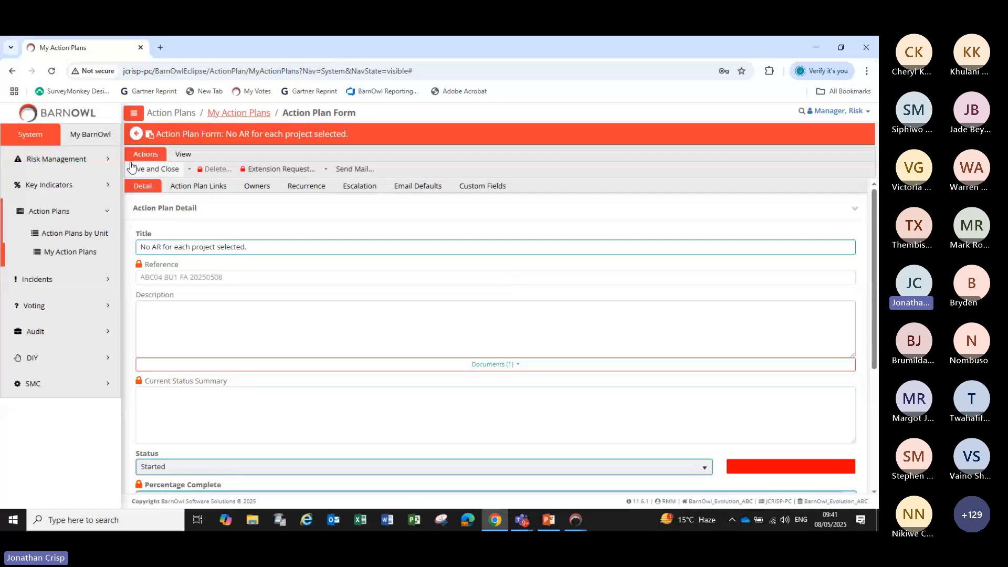
# Step: Reopen the My Action Plans list from the home page to check the BU1 FA plan's percentage complete
pyautogui.click(33, 116)
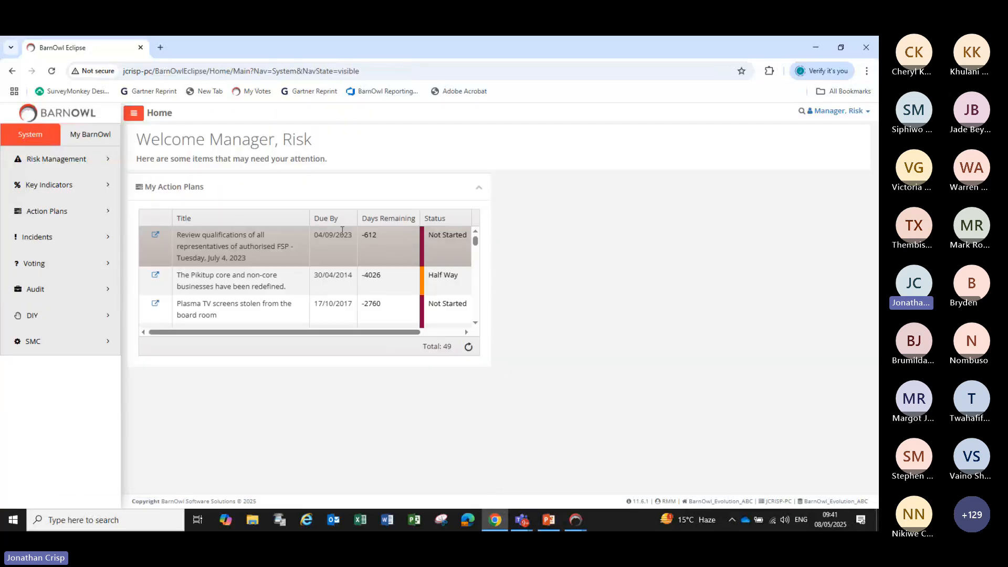
pyautogui.click(59, 220)
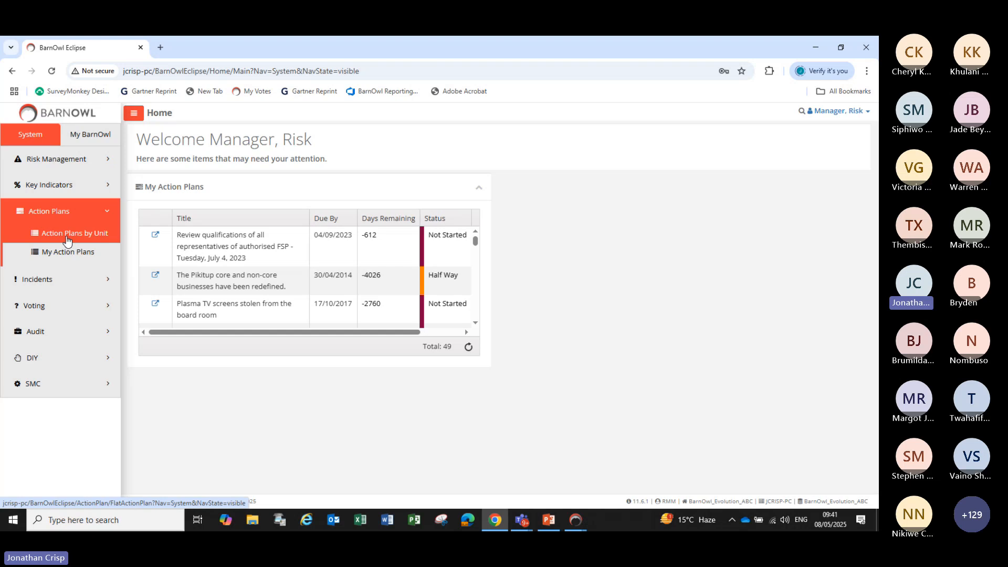
pyautogui.click(68, 251)
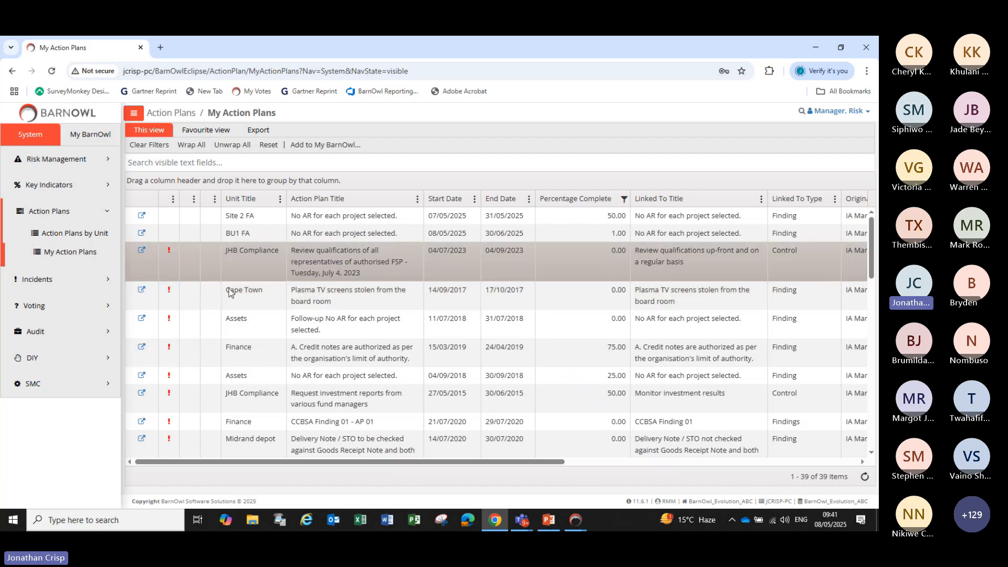
# Step: Open the ABC04 BU1 FA 20250508 finding from My Findings and examine its linked action plan's status, progress and dates
pyautogui.click(75, 338)
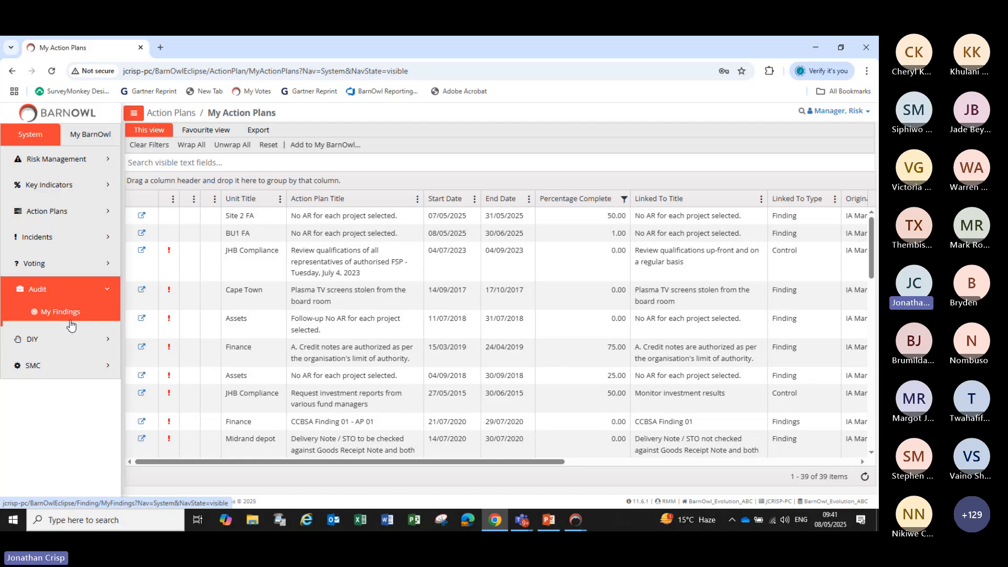
pyautogui.click(70, 315)
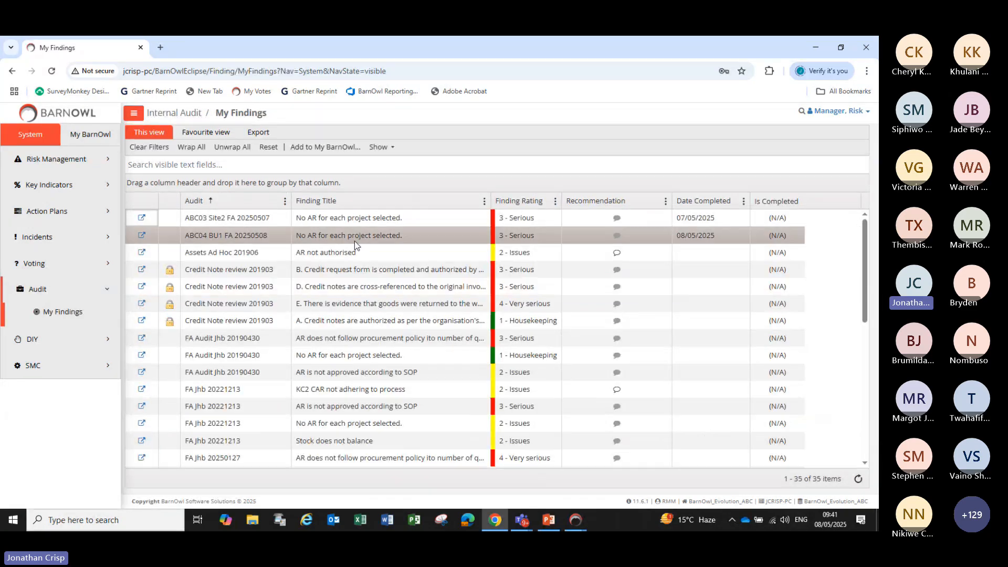
pyautogui.click(141, 236)
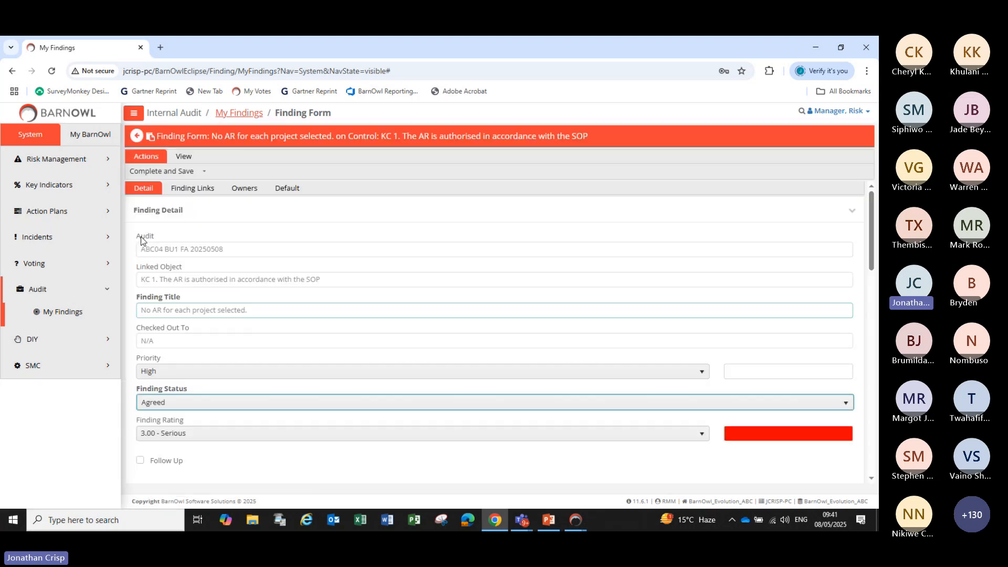
pyautogui.click(194, 193)
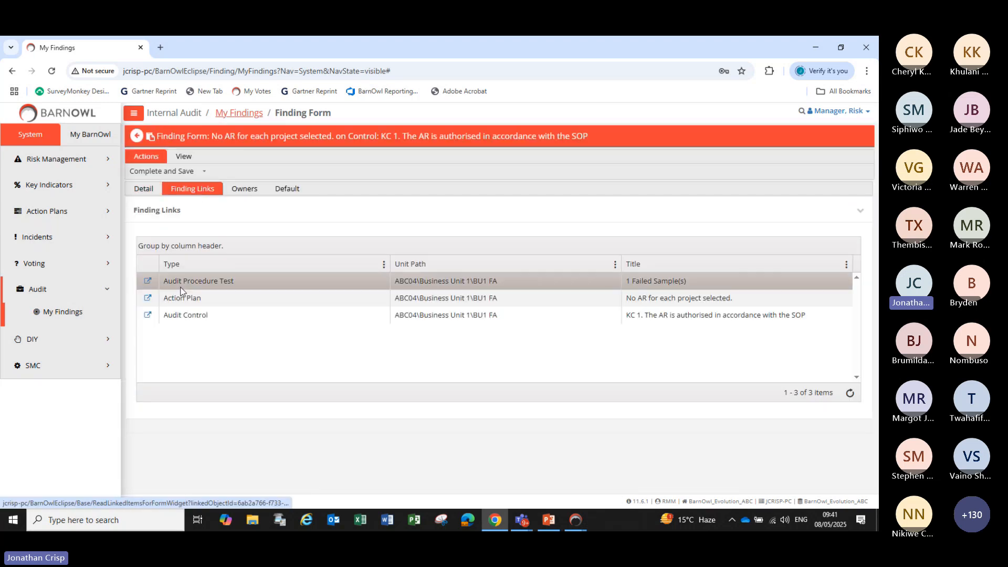
pyautogui.click(148, 298)
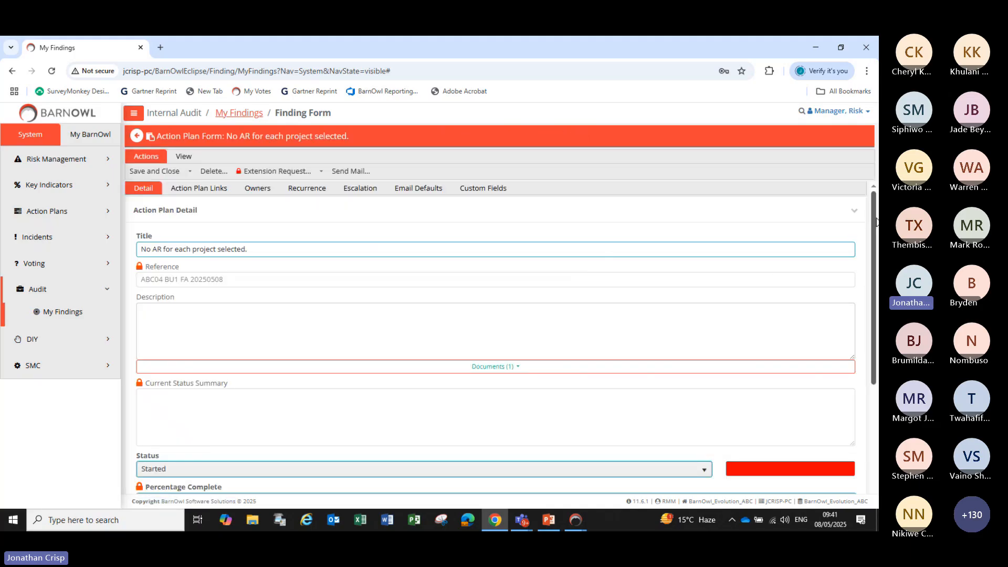
pyautogui.moveTo(875, 229); pyautogui.dragTo(879, 355)
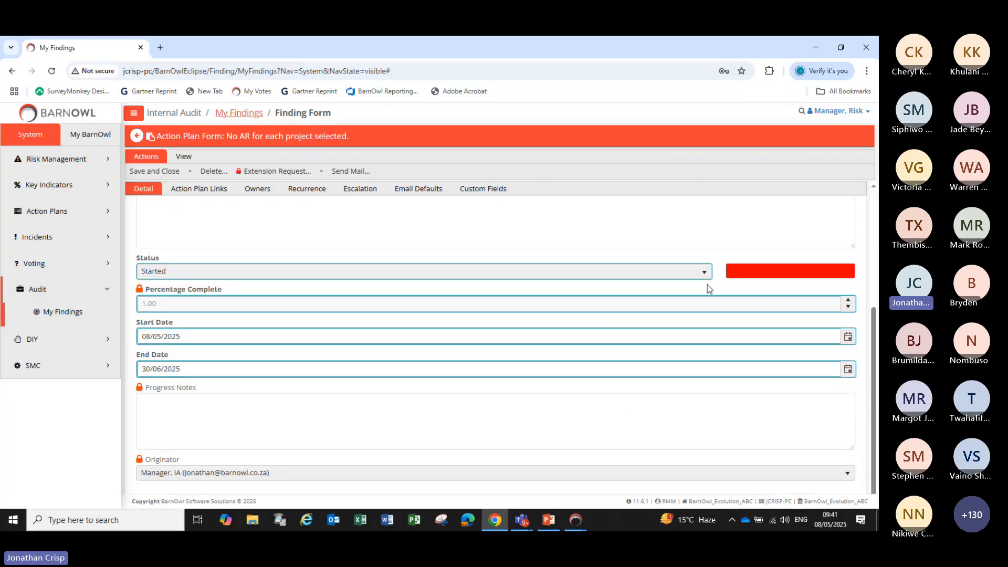
# Step: Set the action plan's status to Half Way and save and close the plan
pyautogui.click(704, 271)
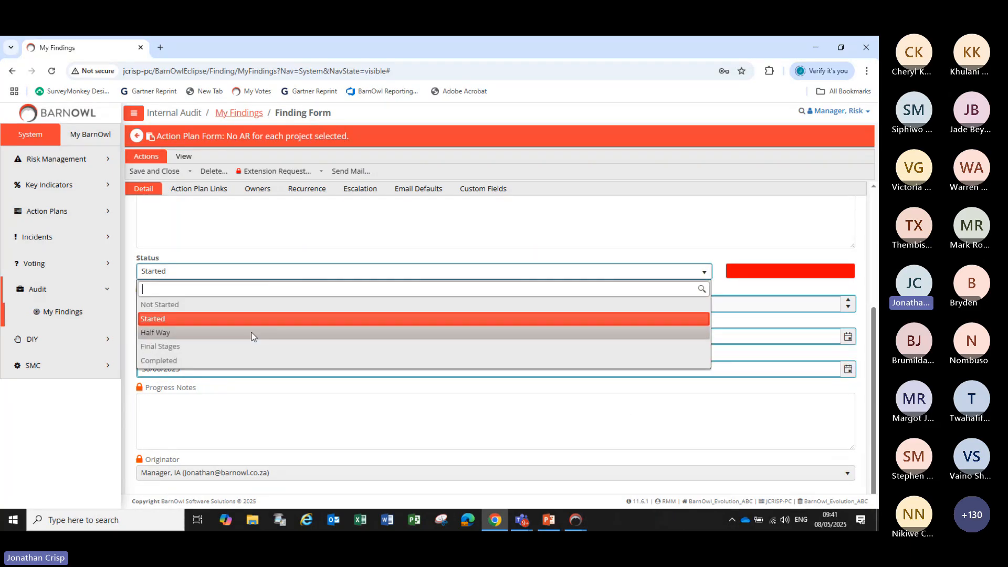
pyautogui.click(154, 331)
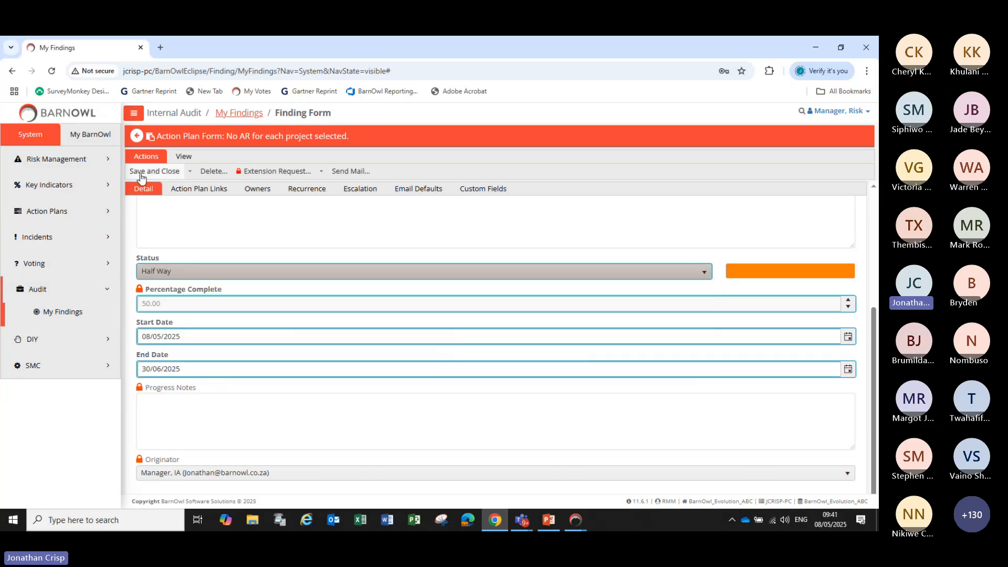
pyautogui.click(140, 174)
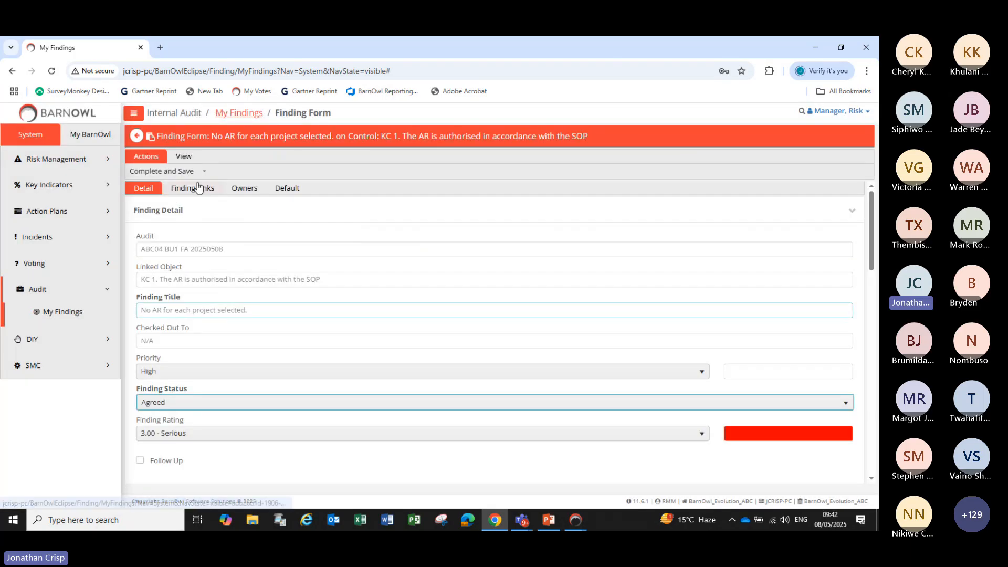
# Step: Reopen the action plan from the finding's links and examine its history of edited fields, current values and previous values
pyautogui.click(198, 187)
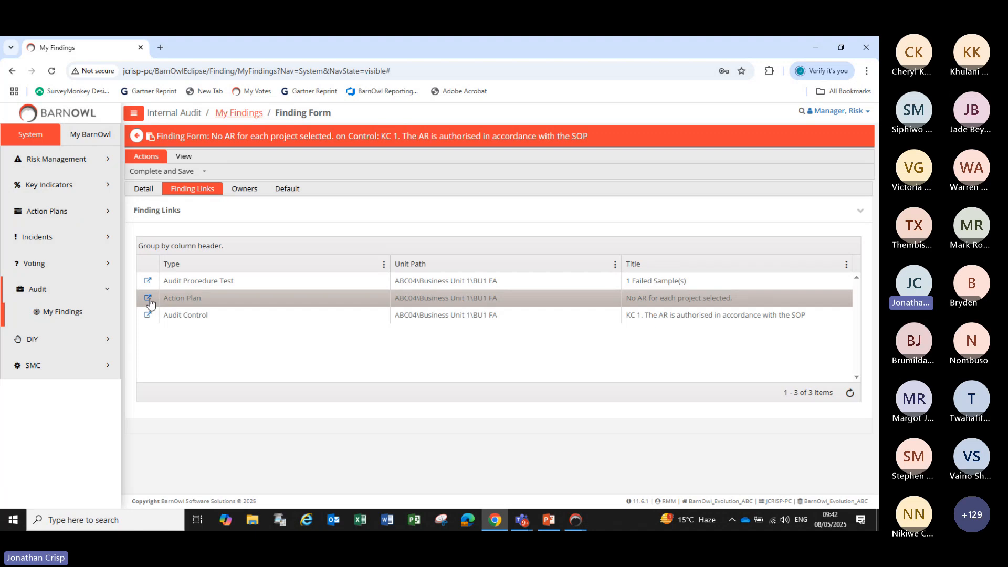
pyautogui.click(149, 299)
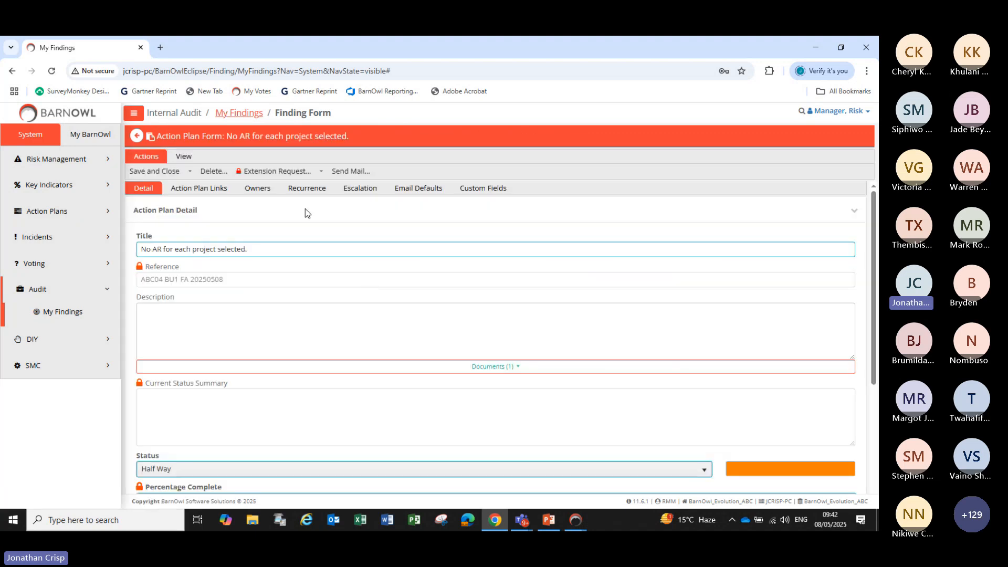
pyautogui.click(183, 156)
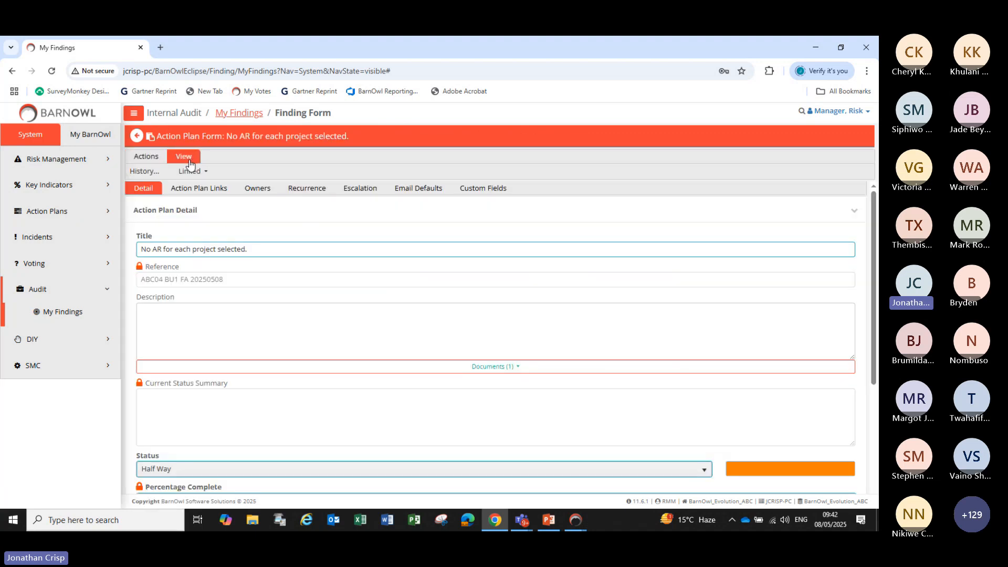
pyautogui.click(141, 176)
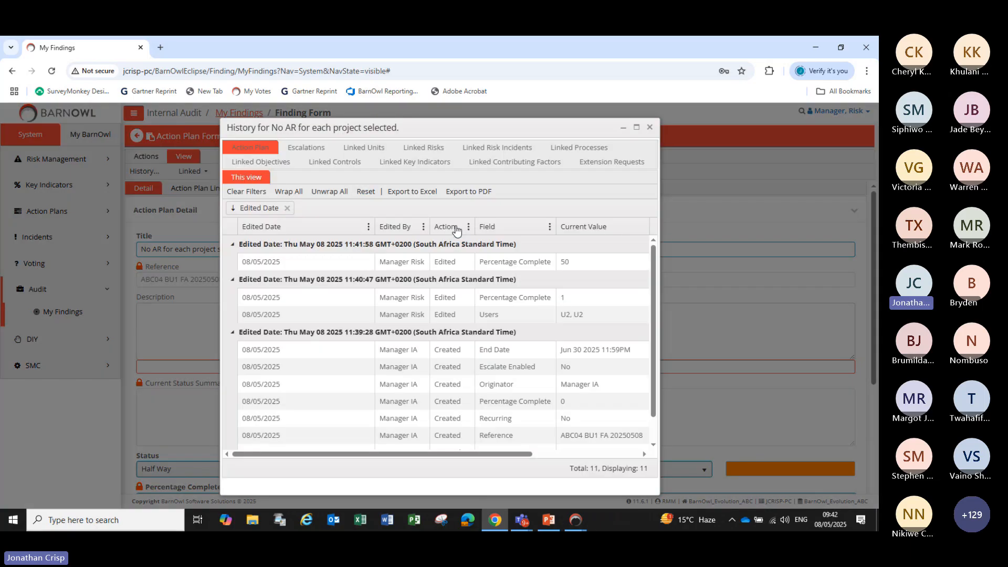
pyautogui.moveTo(660, 250); pyautogui.dragTo(788, 249)
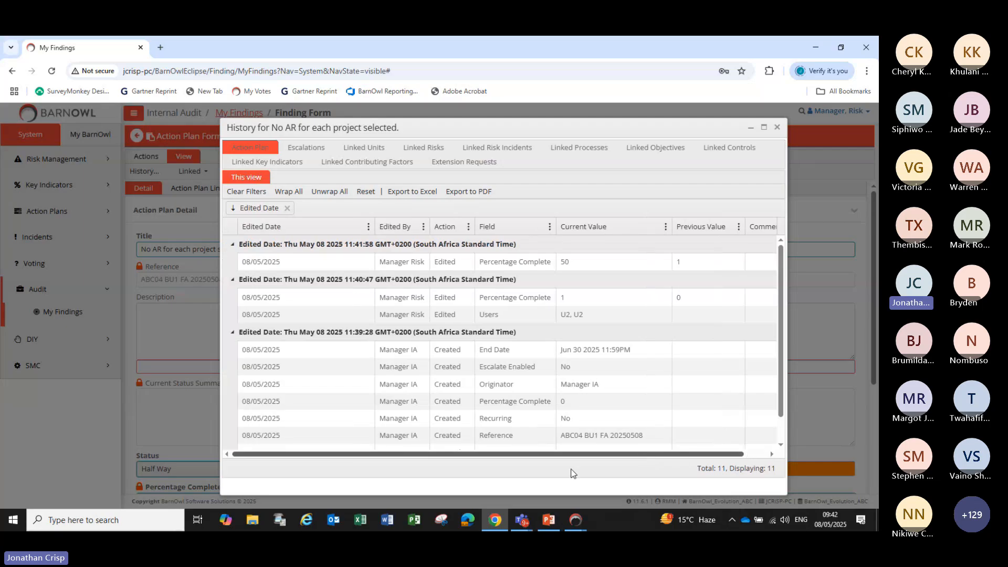
pyautogui.click(778, 129)
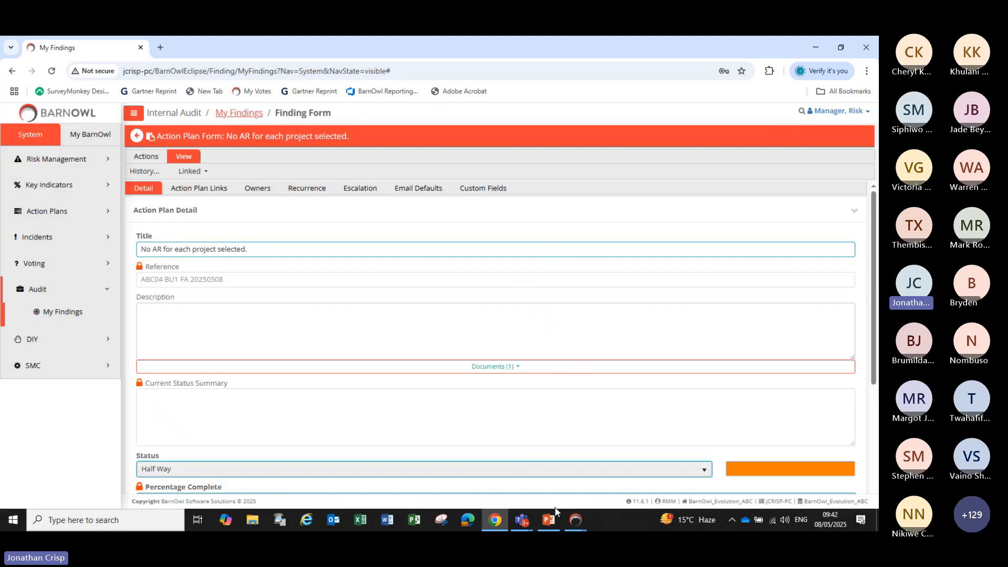
# Step: Switch to the BarnOwl ERM Internal Audit window and expand the finding in the register to check its linked action plan's progress
pyautogui.click(577, 520)
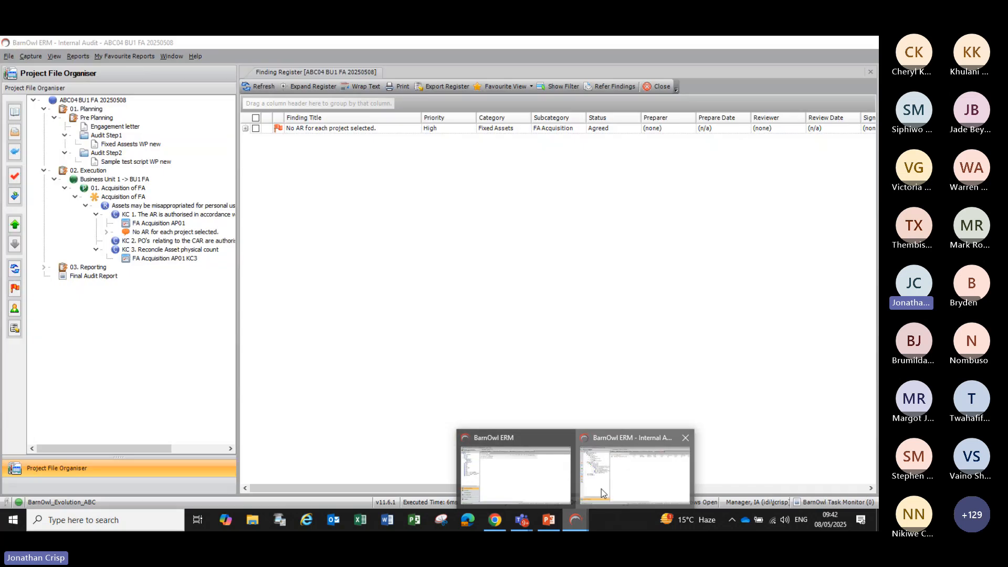
pyautogui.click(601, 489)
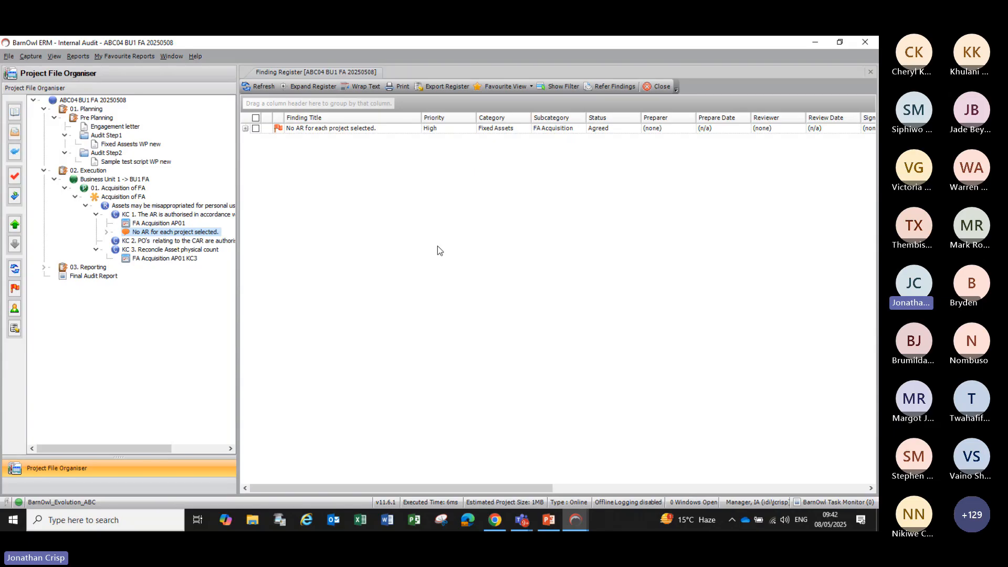
pyautogui.click(246, 129)
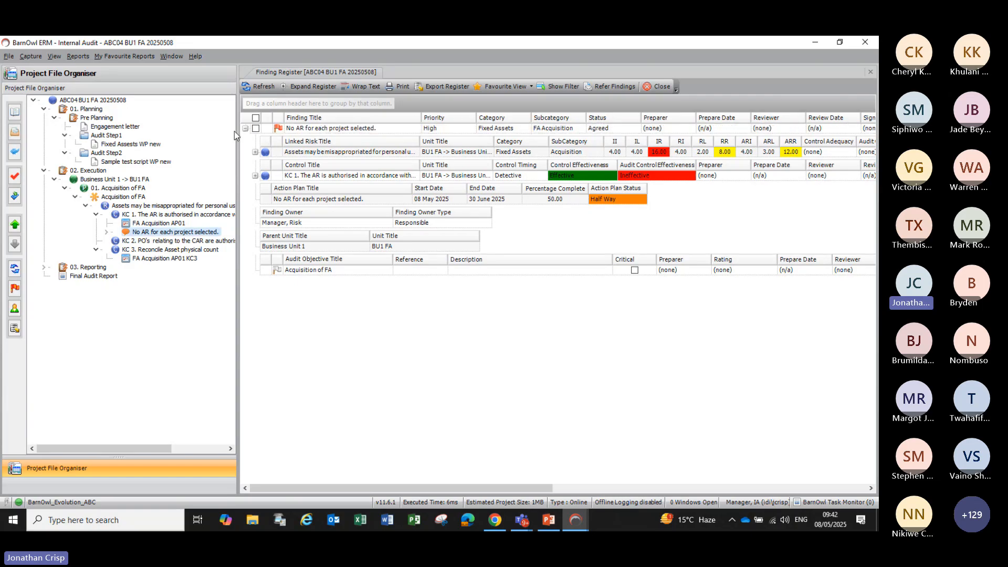
pyautogui.click(246, 129)
# Step: Open the finding's linked action plan, examine the plan's change history, and close the plan and finding forms
pyautogui.click(320, 132)
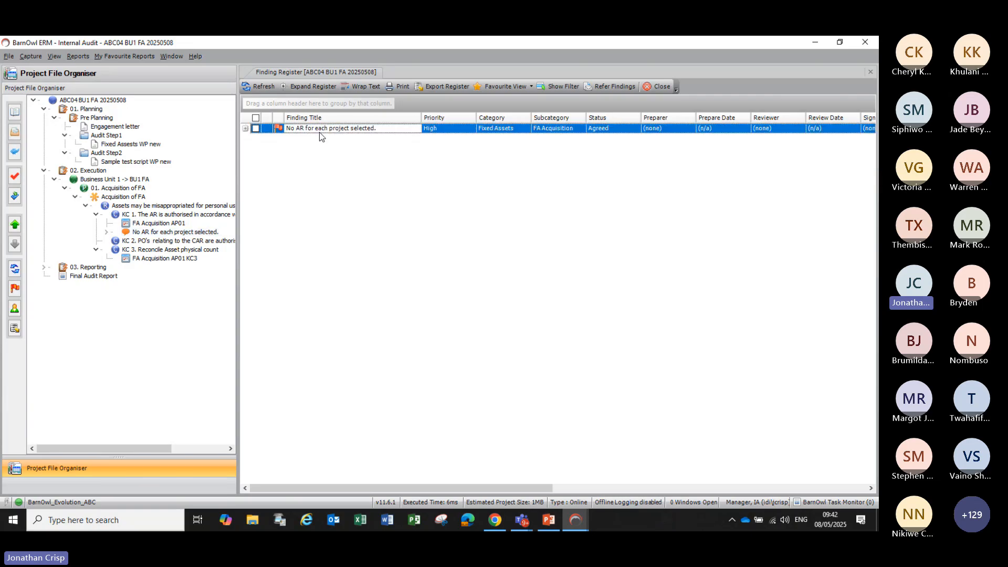
pyautogui.doubleClick(321, 131)
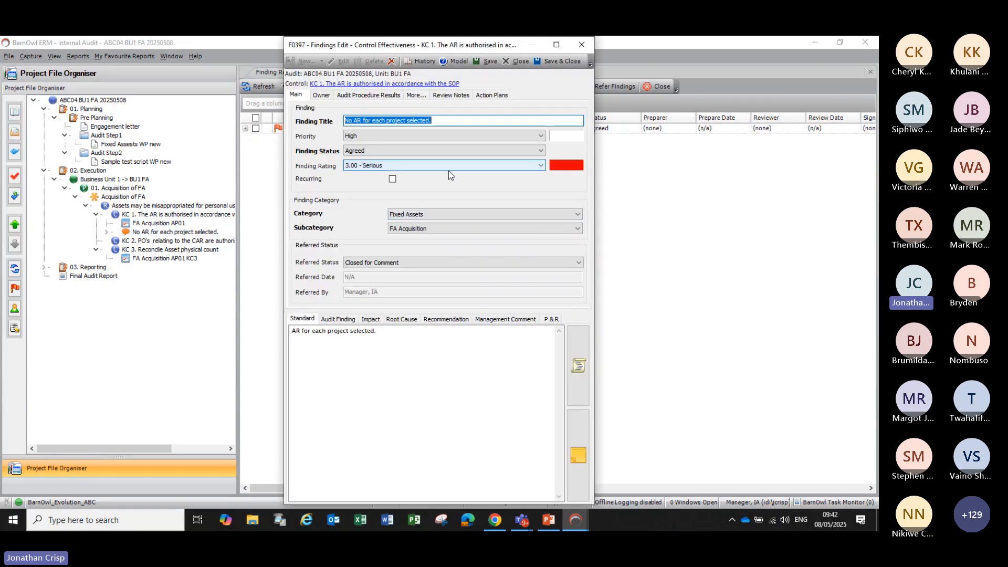
pyautogui.click(492, 95)
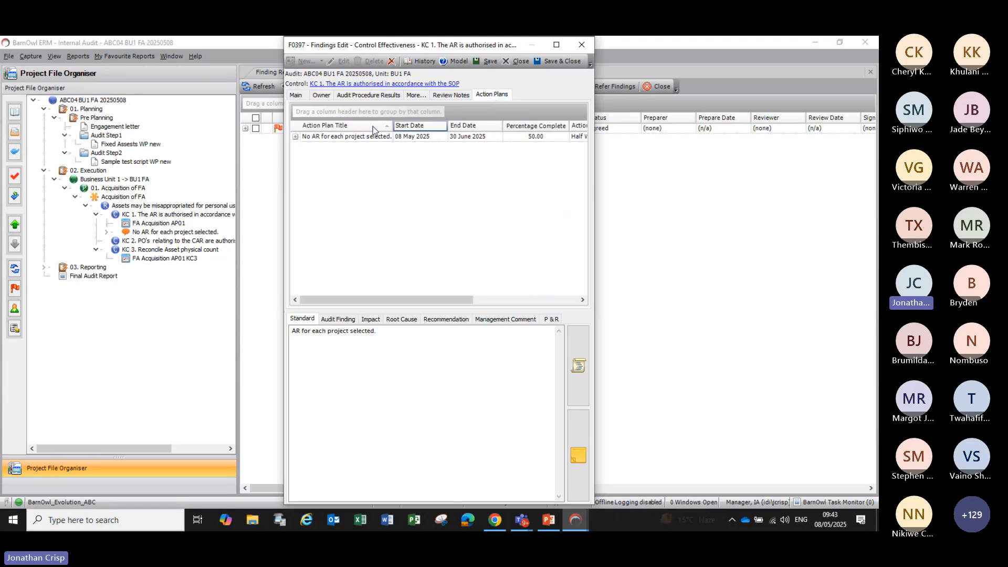
pyautogui.doubleClick(342, 137)
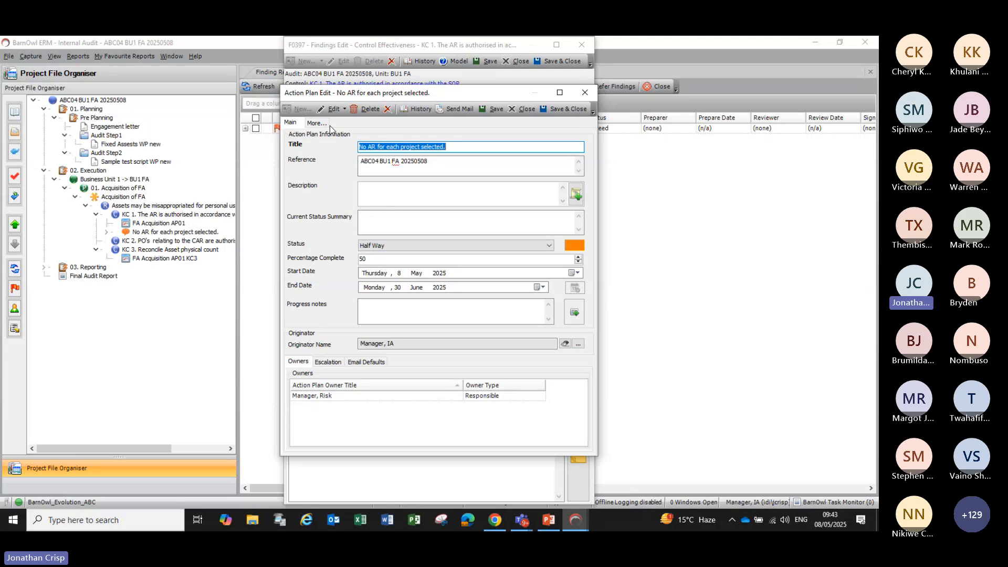
pyautogui.click(412, 109)
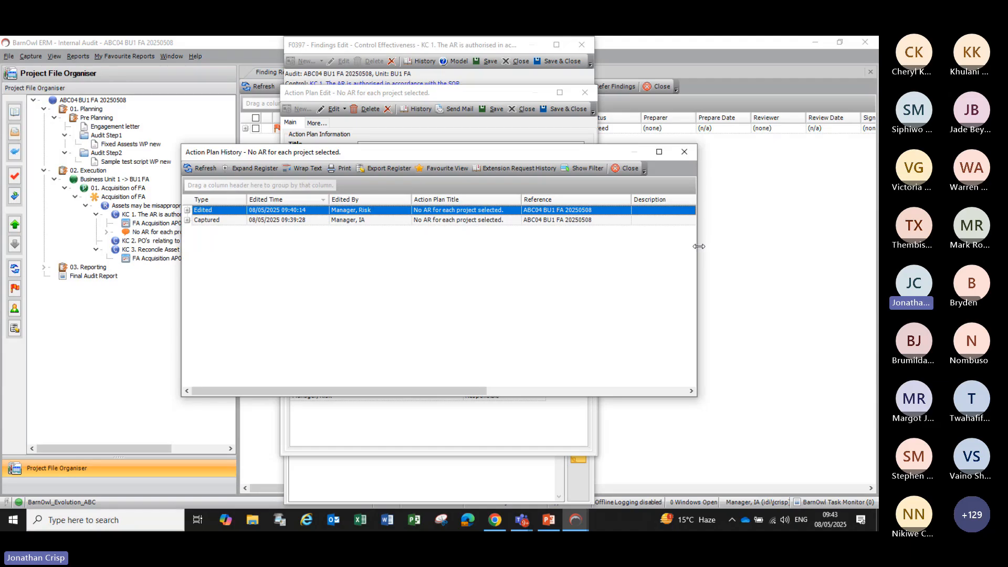
pyautogui.click(187, 211)
pyautogui.click(188, 211)
pyautogui.press('Escape')
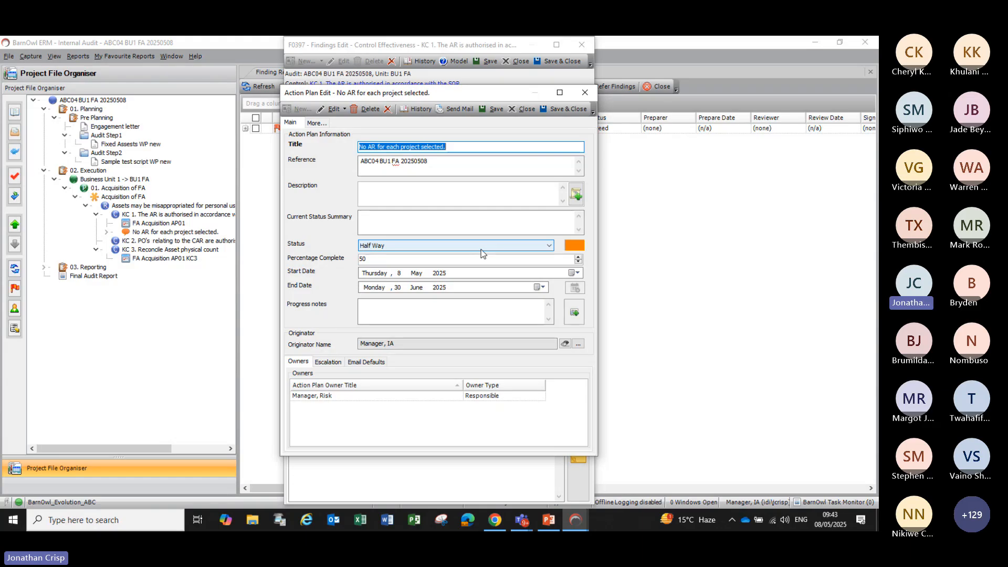
pyautogui.click(585, 92)
pyautogui.click(481, 316)
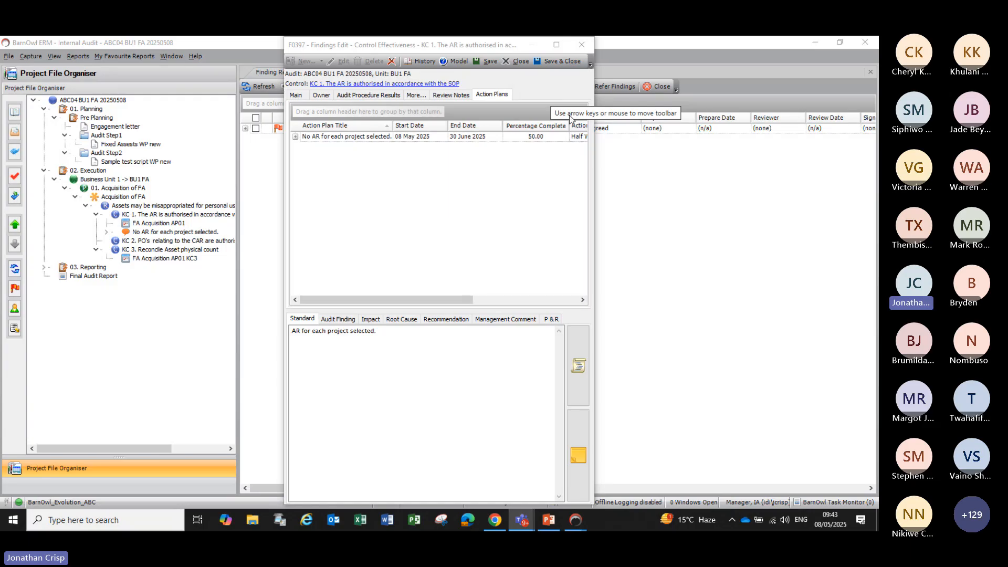
pyautogui.click(542, 62)
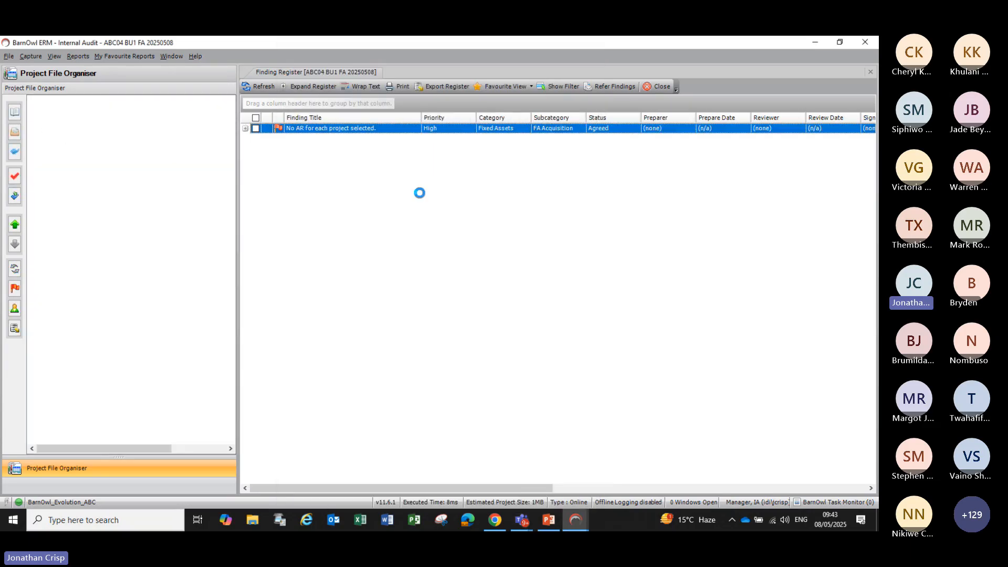
# Step: Capture a follow-up for the finding, titled "Follow up on AR" with the status Progress Satisfactory
pyautogui.rightClick(316, 128)
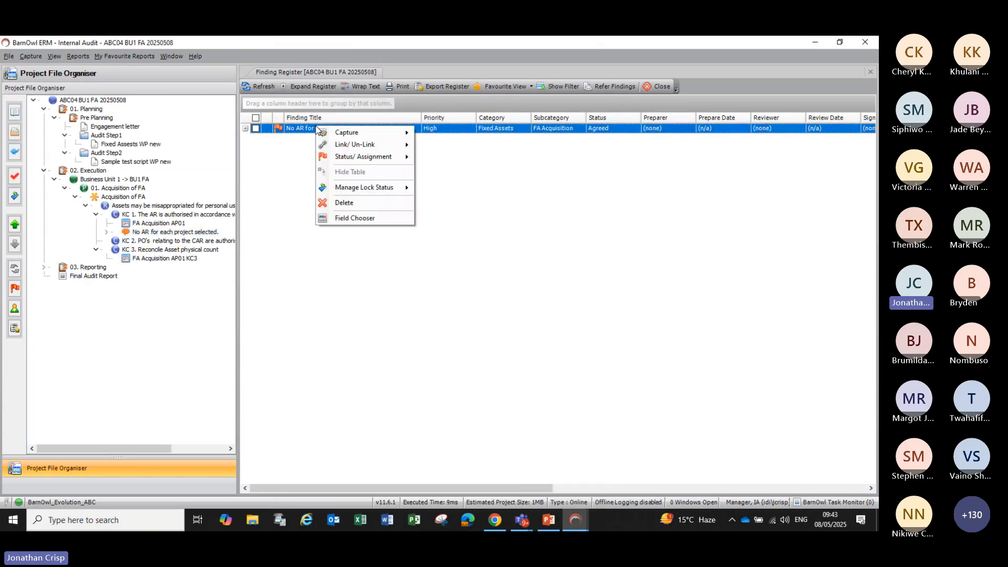
pyautogui.moveTo(367, 132)
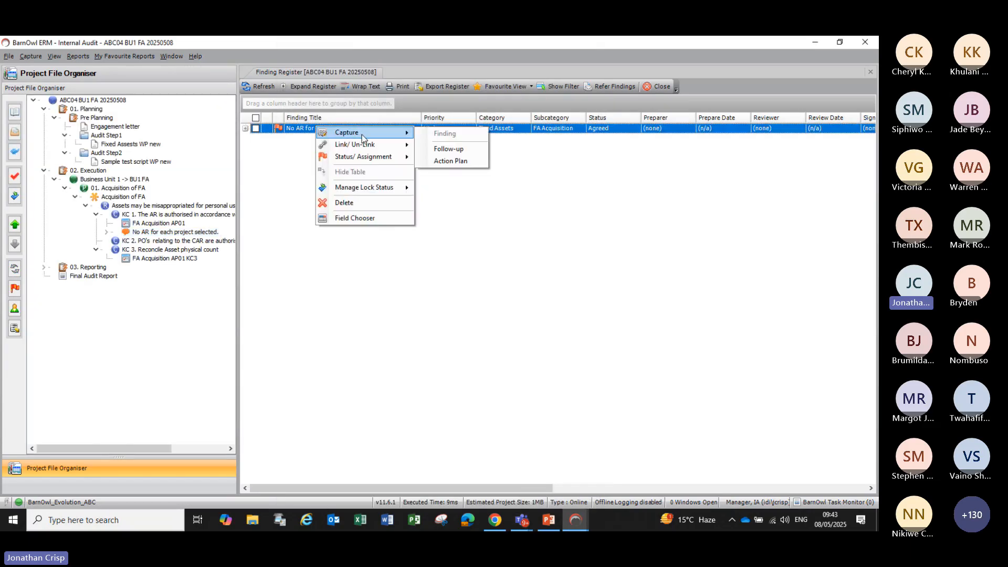
pyautogui.click(461, 150)
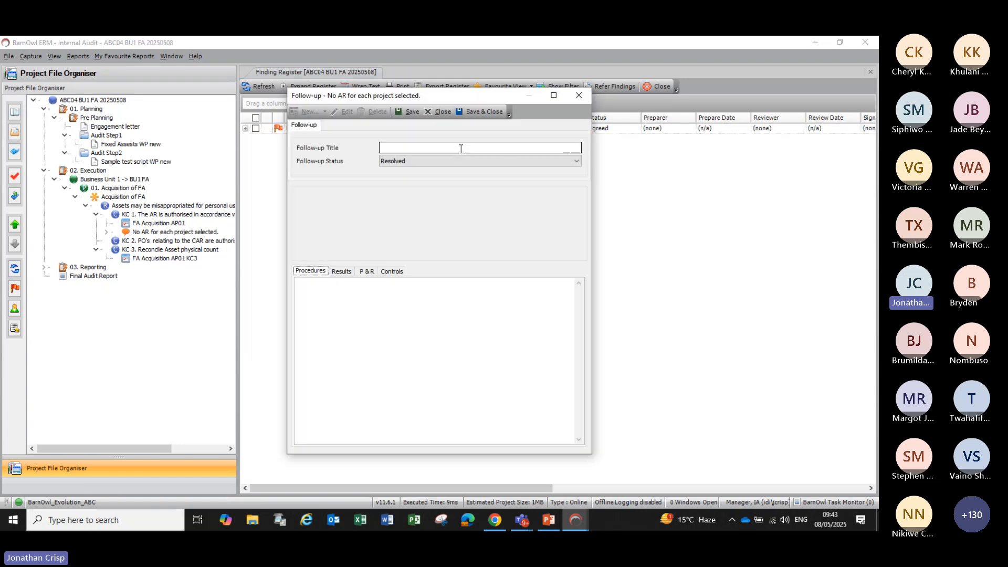
pyautogui.click(427, 149)
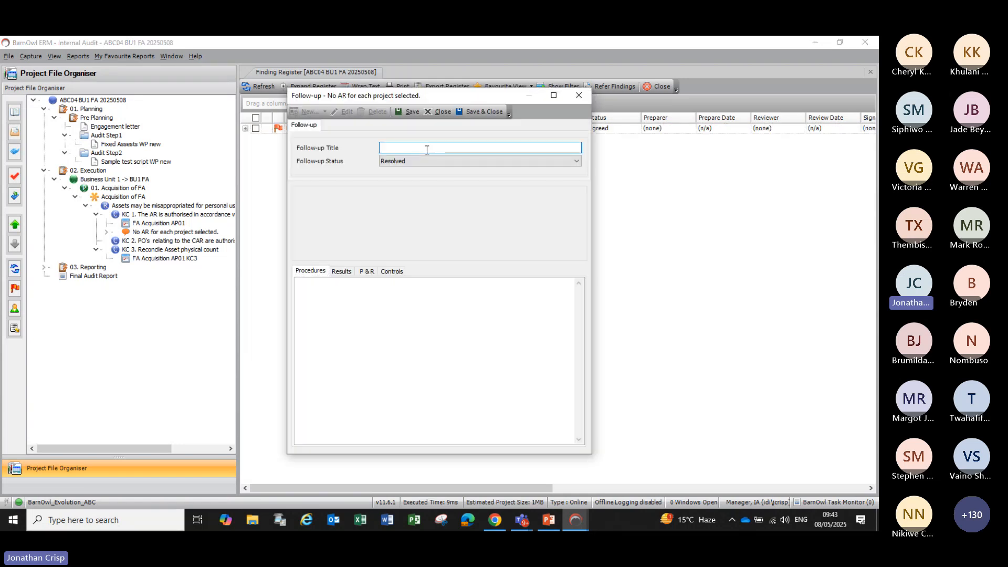
pyautogui.click(449, 161)
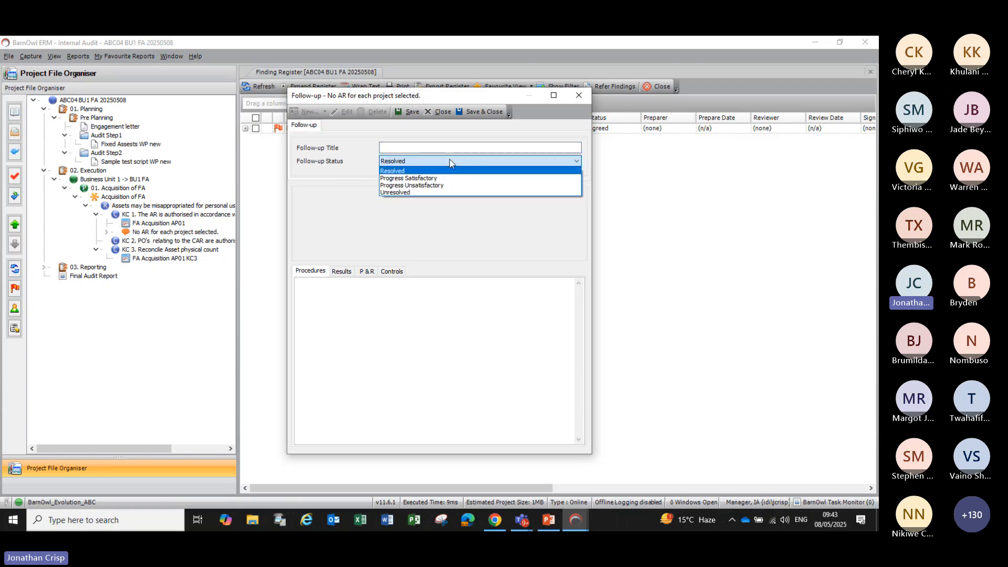
pyautogui.click(408, 179)
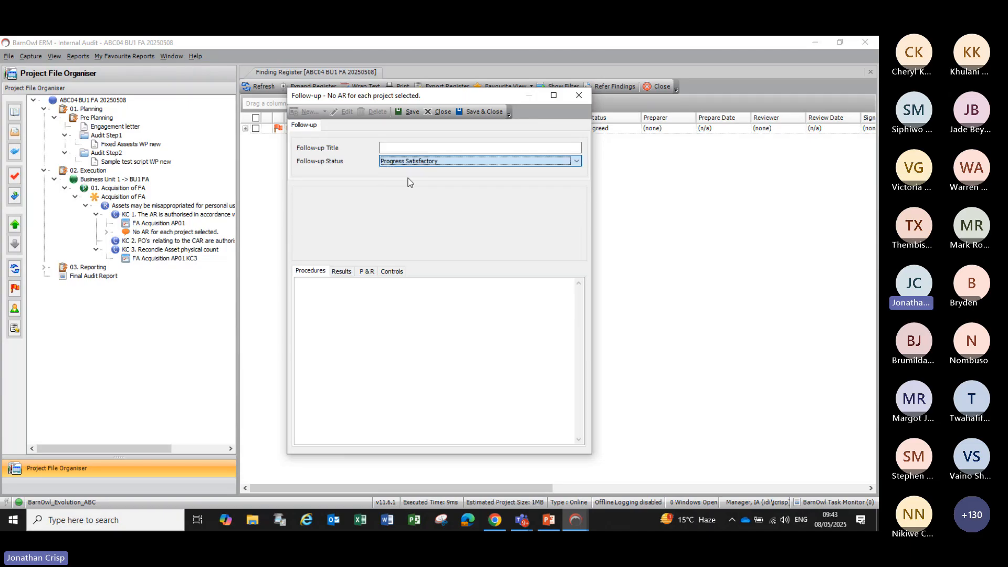
pyautogui.click(394, 149)
pyautogui.write('Follow y')
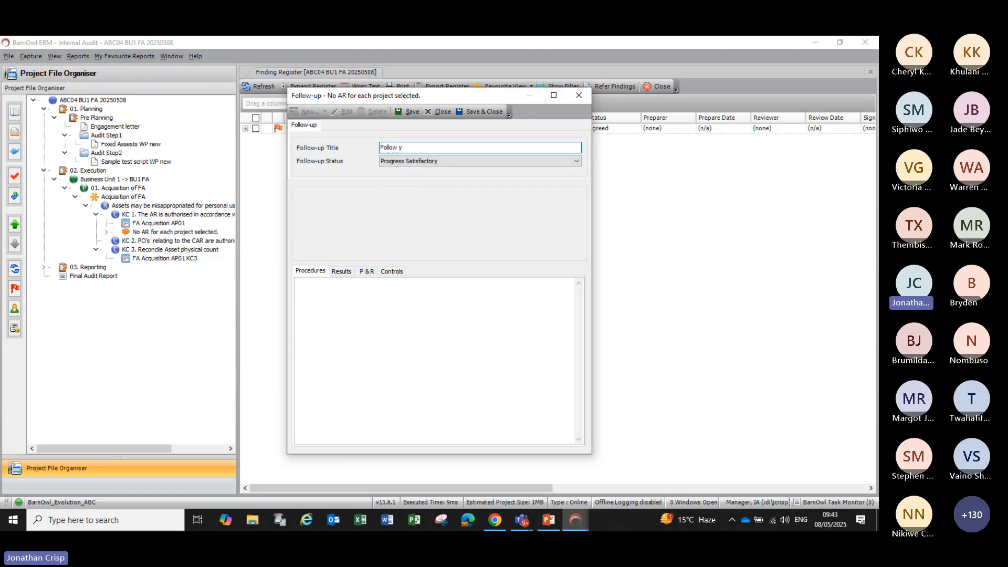
pyautogui.press('BackSpace')
pyautogui.write('u')
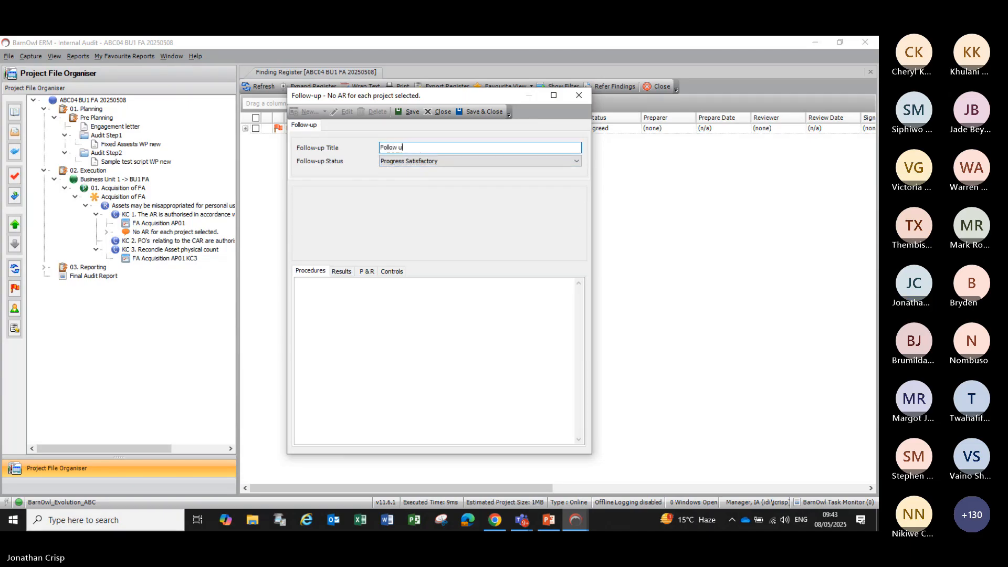
pyautogui.write('p on ')
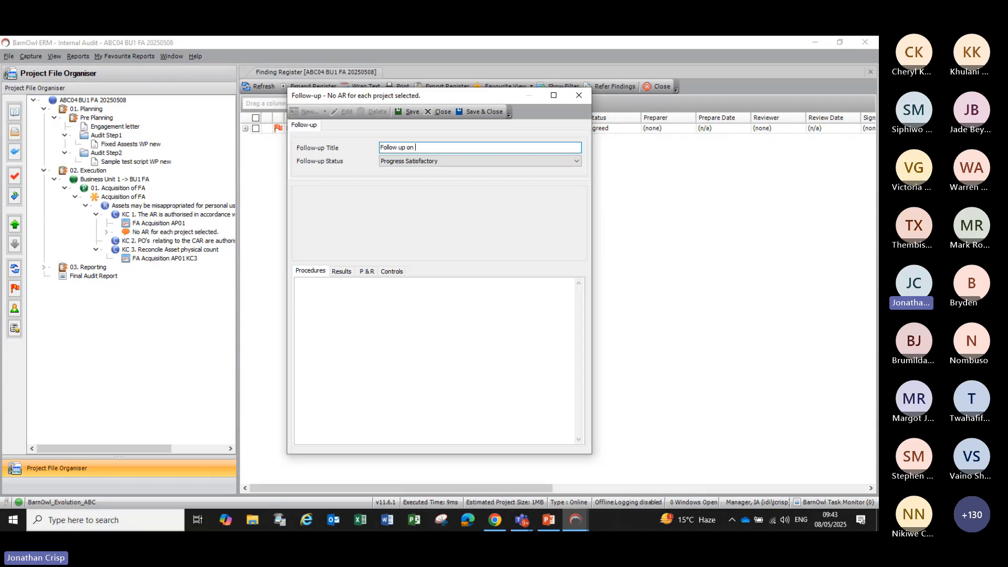
pyautogui.write('RAR')
# Step: Look through the follow-up's Results, P & R and Procedures sections, and save and close the follow-up
pyautogui.click(339, 273)
pyautogui.click(367, 273)
pyautogui.click(306, 273)
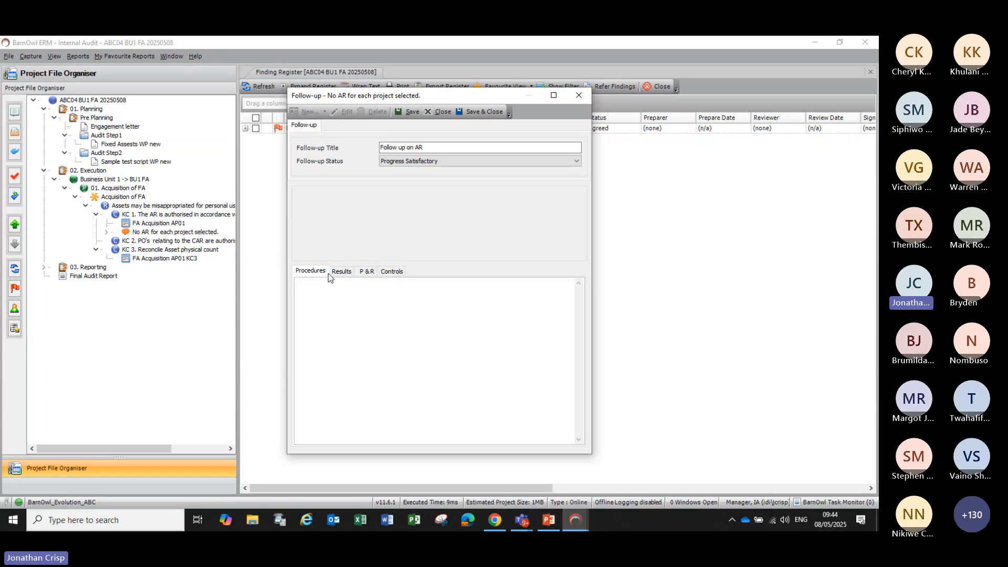
pyautogui.click(342, 273)
pyautogui.click(475, 112)
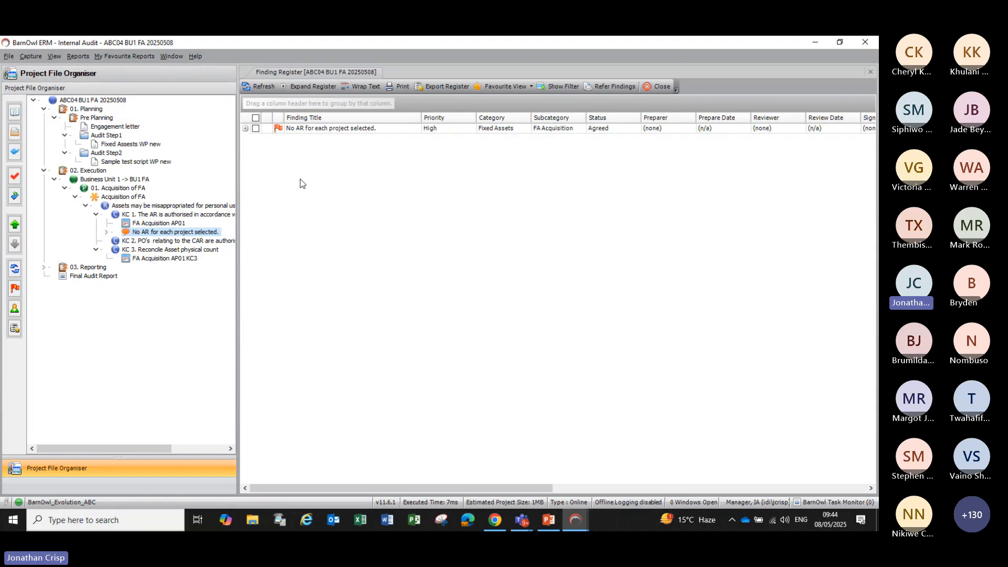
# Step: Return to the project listing in Internal Audit, and switch to the BarnOwl Eclipse home page in the browser
pyautogui.click(15, 153)
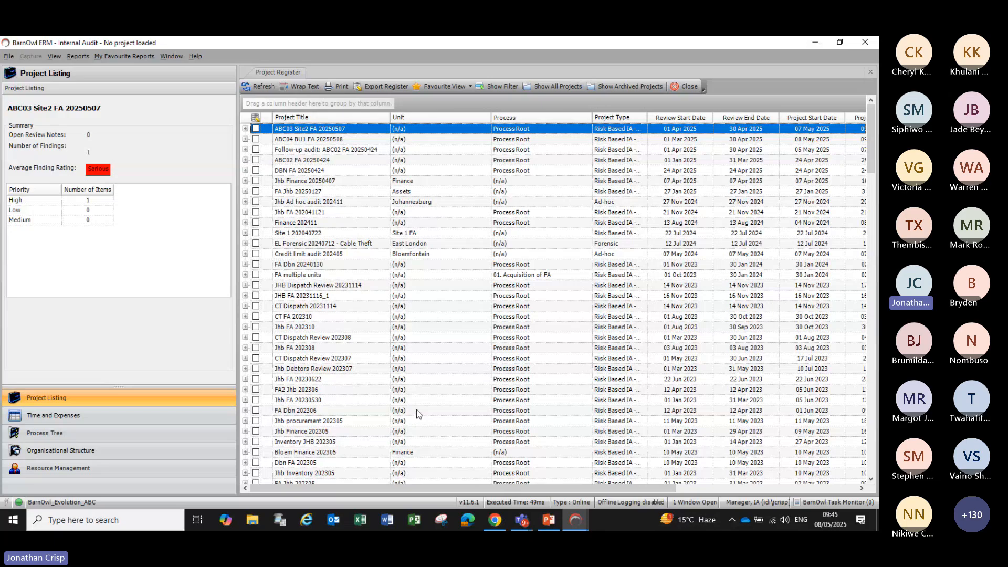
pyautogui.click(495, 520)
pyautogui.click(43, 120)
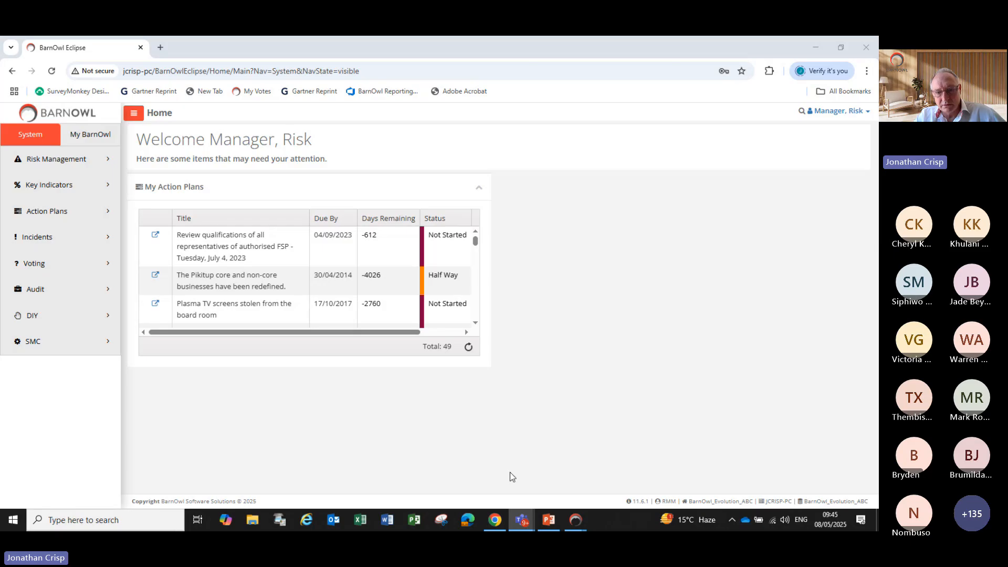
# Step: Switch to the Teams window of the BarnOwl Spotlight Session meeting
pyautogui.moveTo(522, 520)
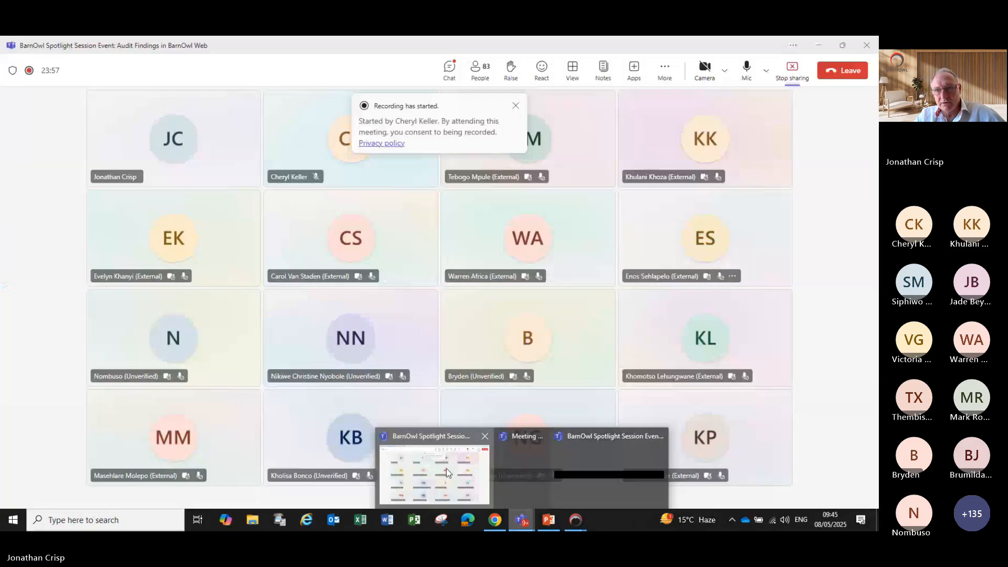
pyautogui.click(446, 469)
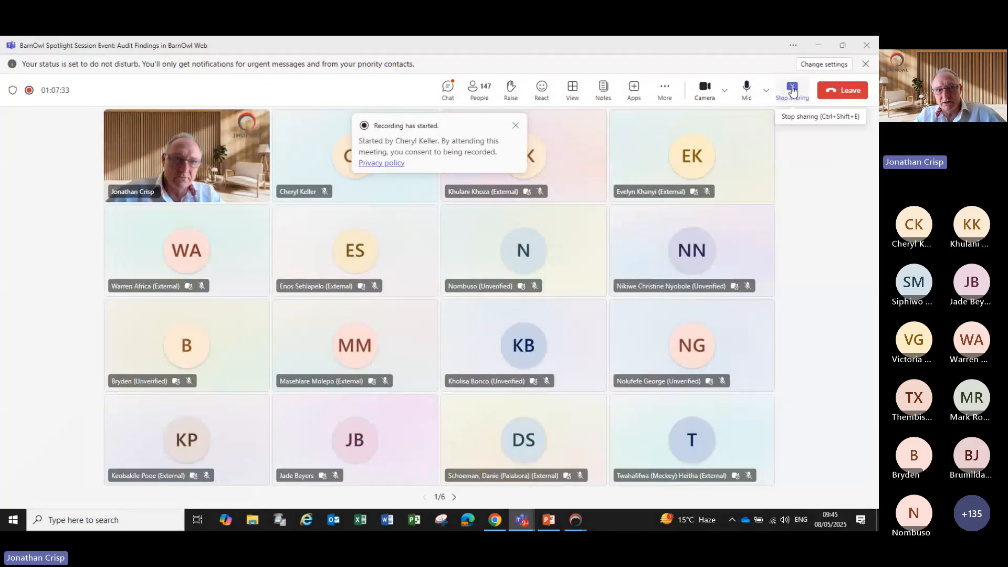
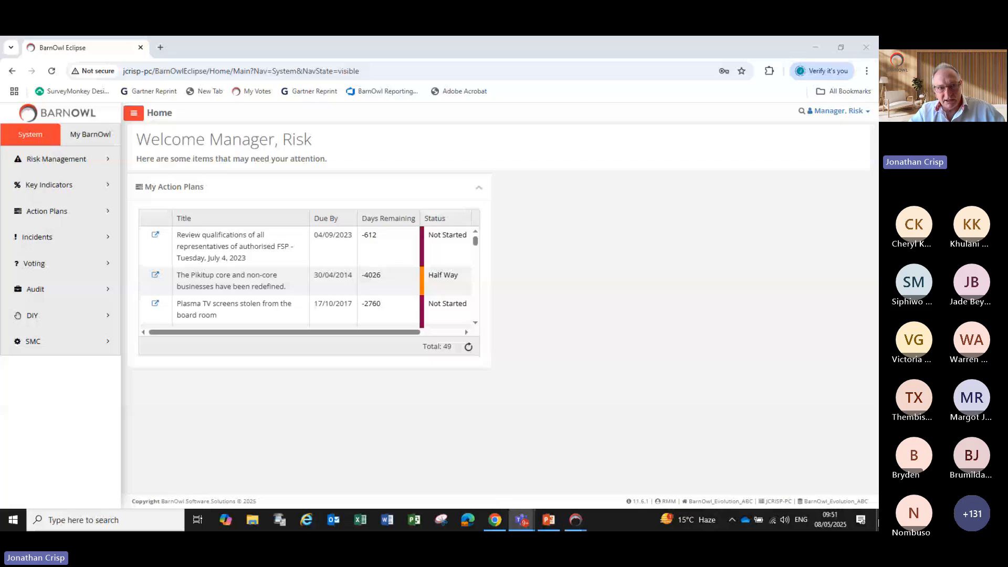
# Step: Close the browser window with the current BarnOwl Eclipse session and relaunch BarnOwl Eclipse from the desktop
pyautogui.click(878, 520)
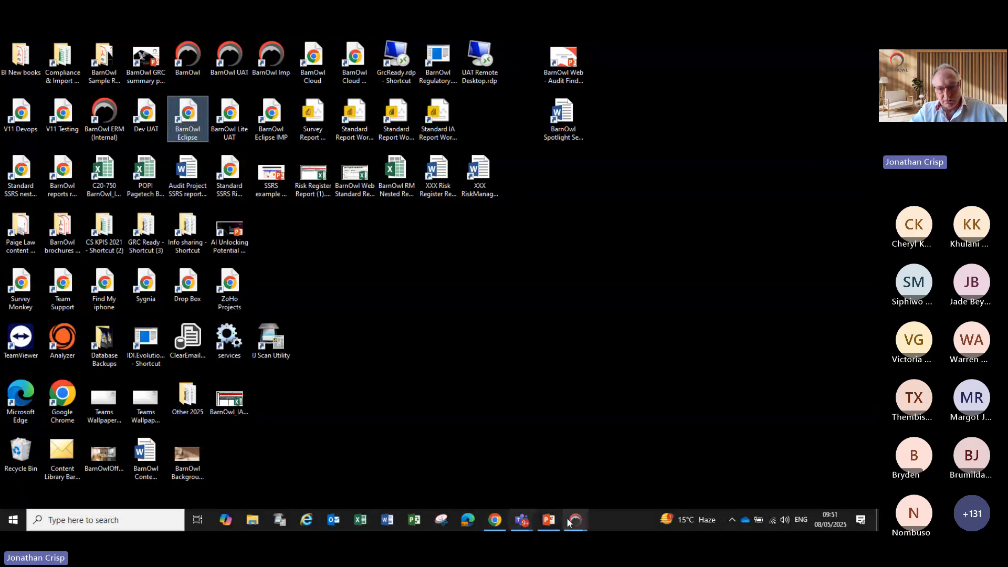
pyautogui.click(497, 522)
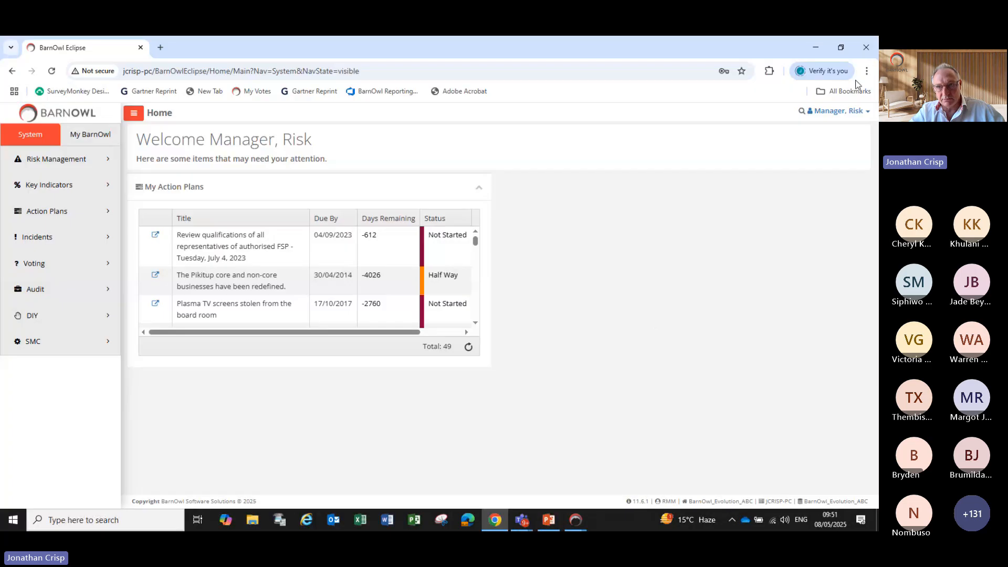
pyautogui.click(866, 46)
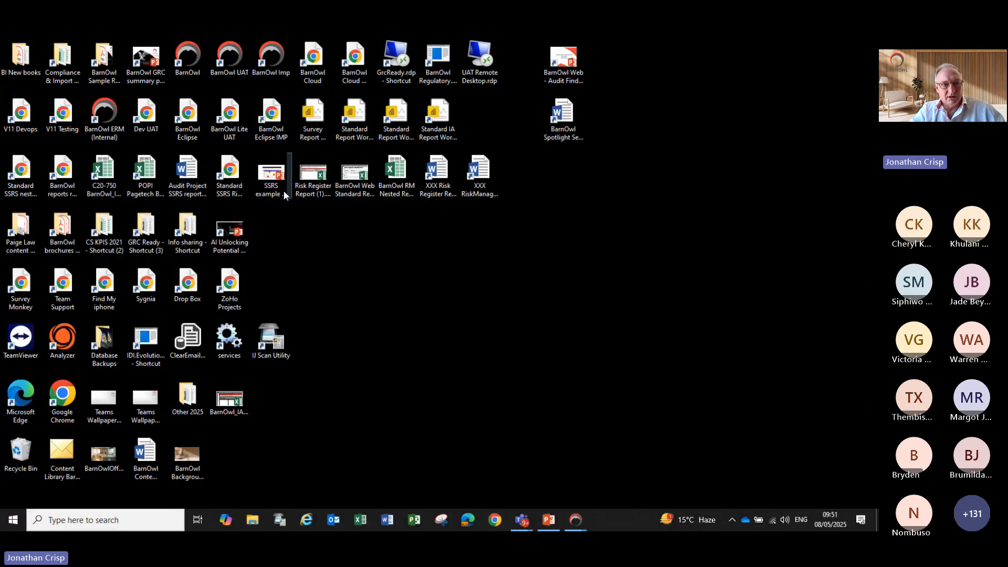
pyautogui.doubleClick(198, 132)
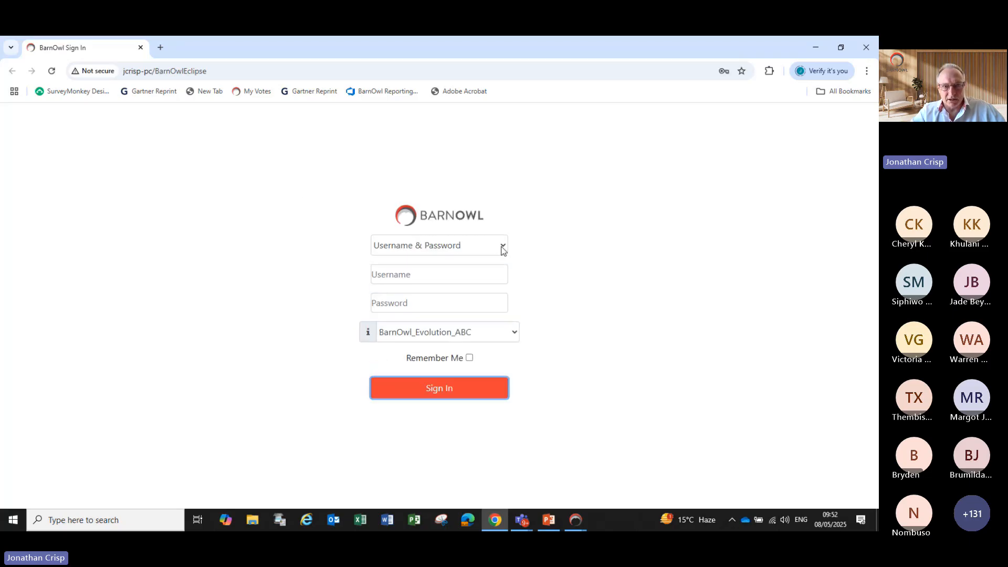
# Step: Sign in to the BarnOwl_Evolution_ABC database with Windows Authentication and open the My Findings audit list
pyautogui.click(502, 246)
pyautogui.click(436, 264)
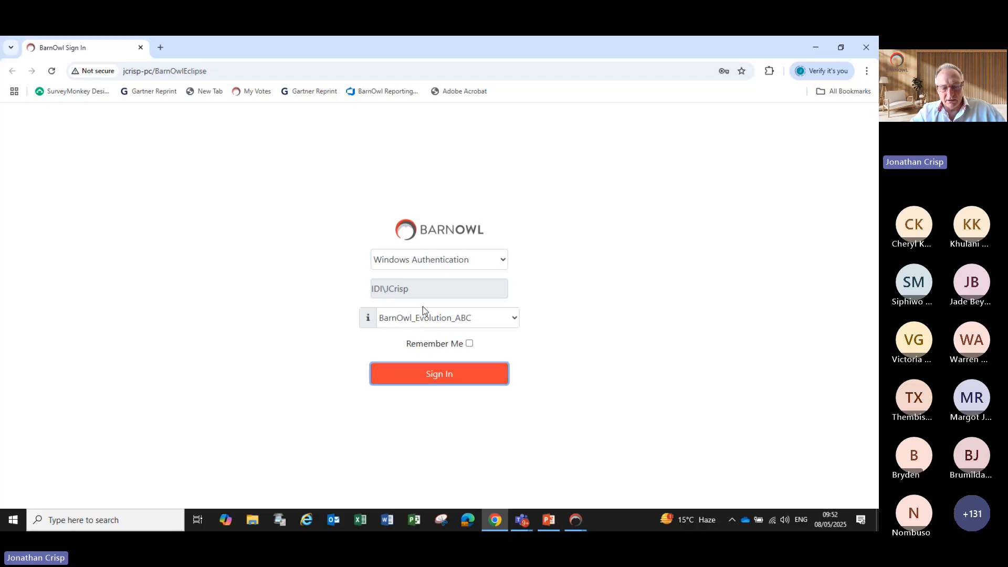
pyautogui.click(417, 377)
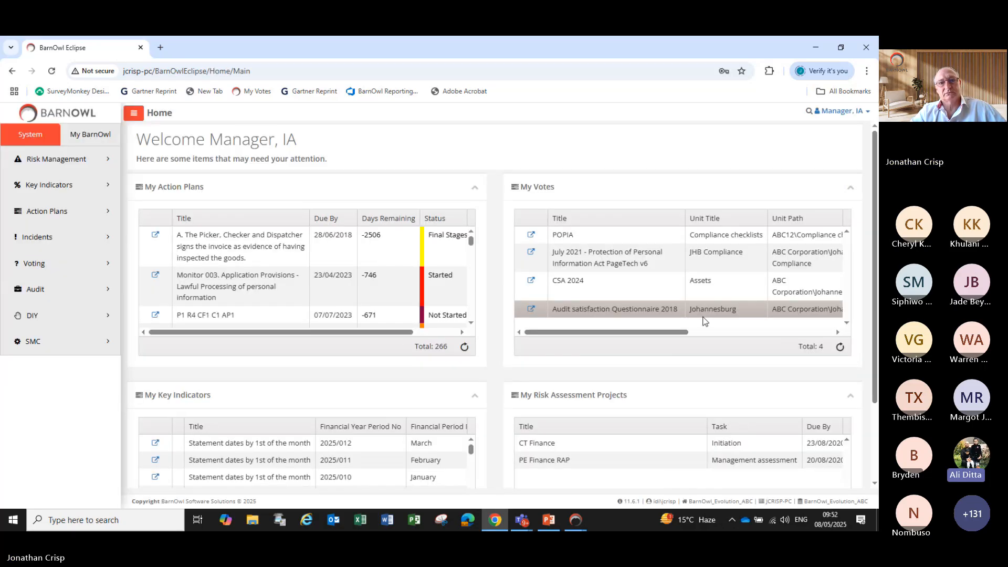
pyautogui.click(76, 297)
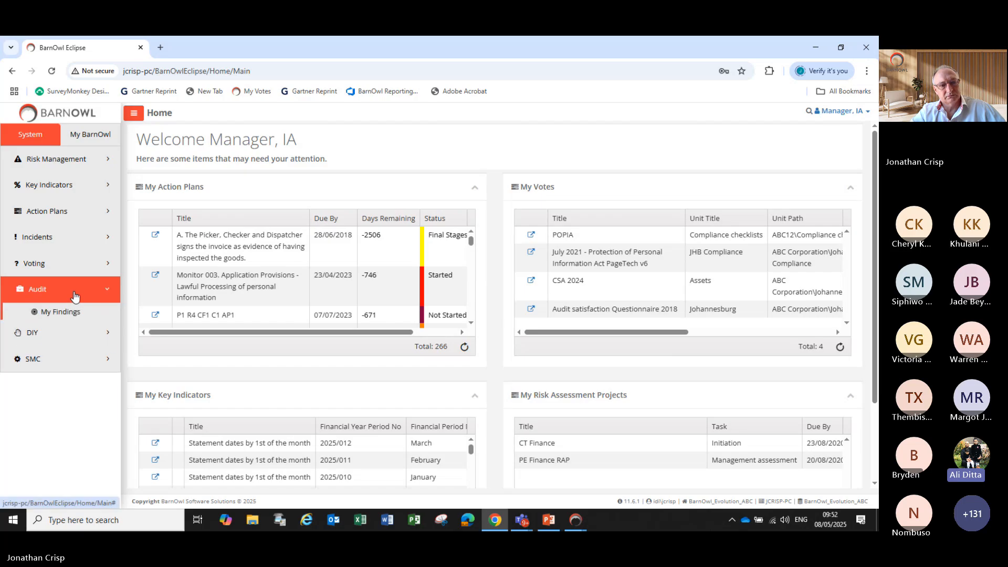
pyautogui.click(78, 319)
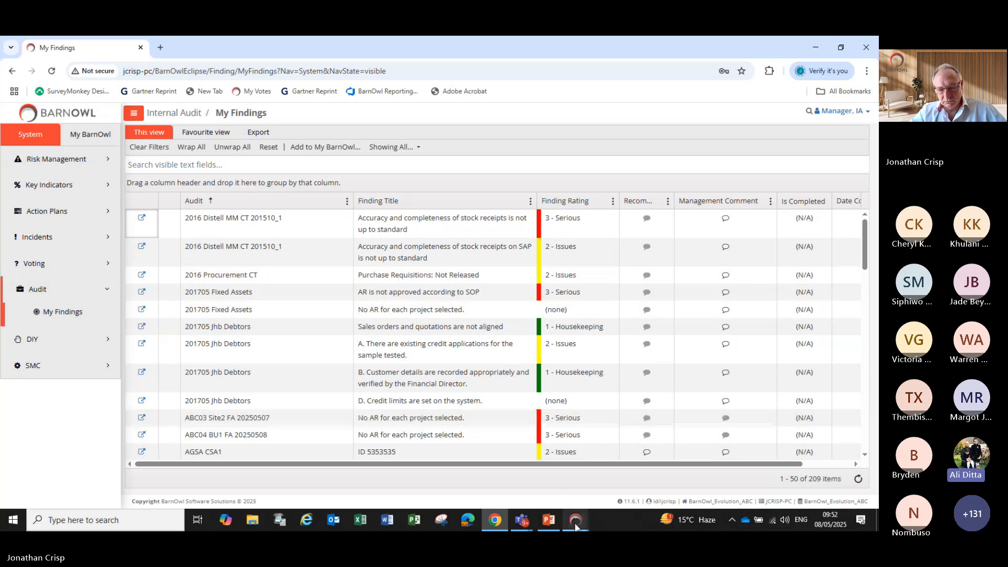
# Step: Switch to the BarnOwl ERM Internal Audit window, open the project ABC04 BU1 FA 20250508 and display its Finding Register
pyautogui.moveTo(577, 526)
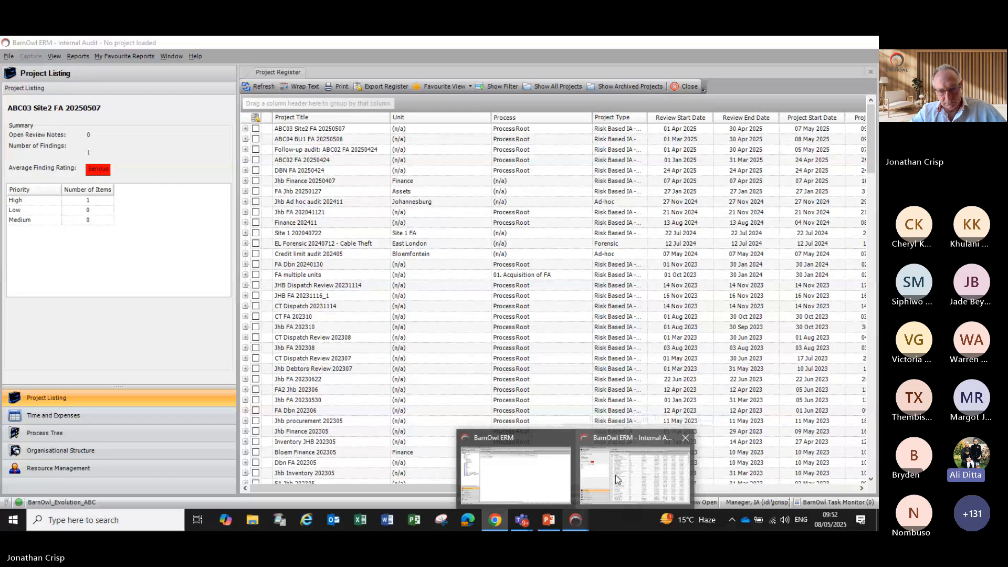
pyautogui.click(615, 475)
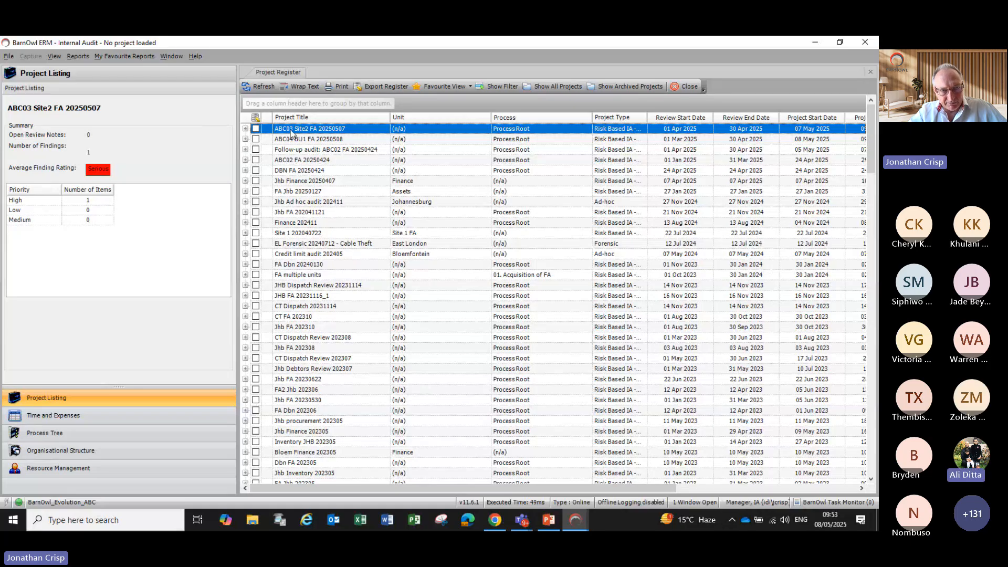
pyautogui.doubleClick(310, 139)
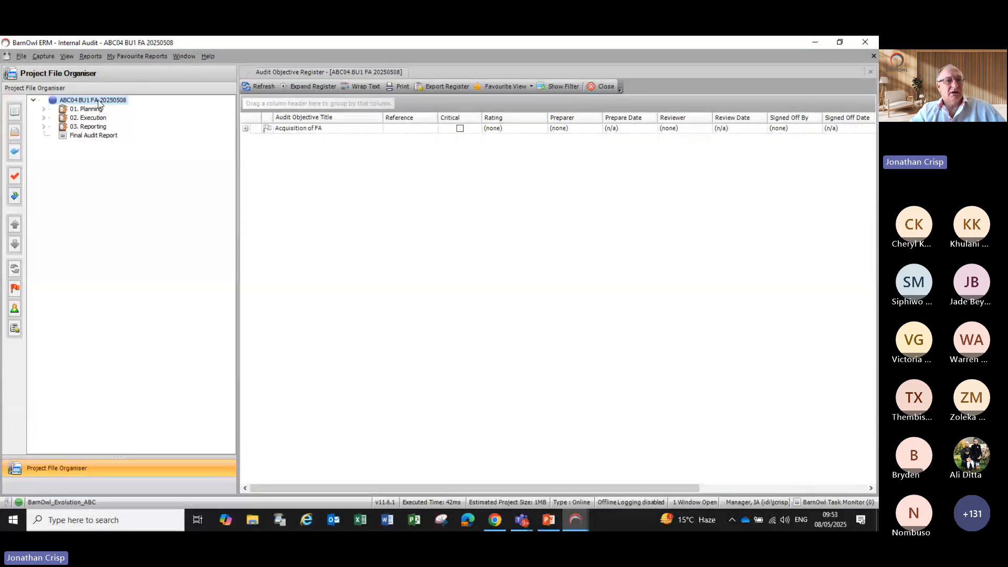
pyautogui.click(66, 56)
pyautogui.moveTo(88, 79)
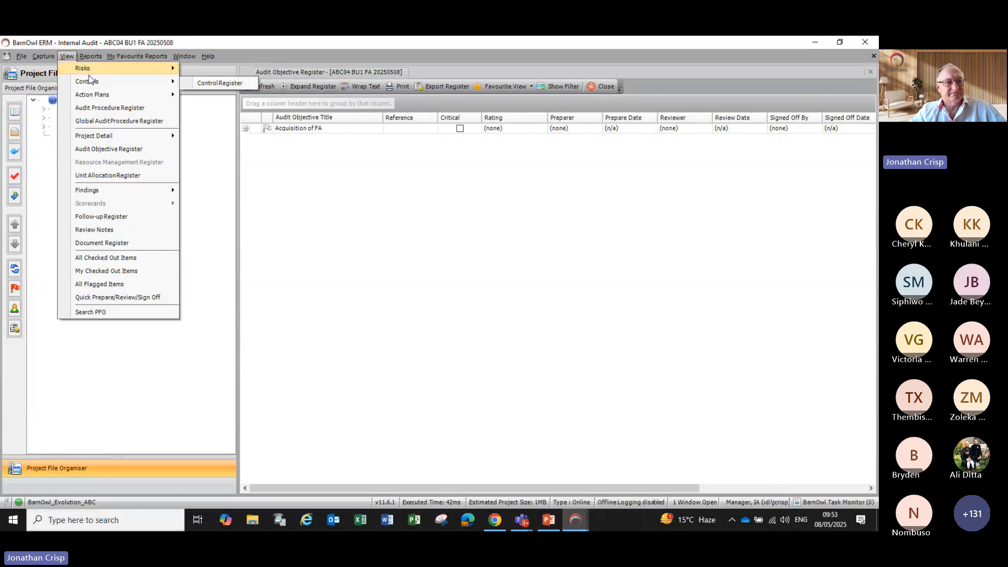
pyautogui.moveTo(113, 192)
pyautogui.click(227, 194)
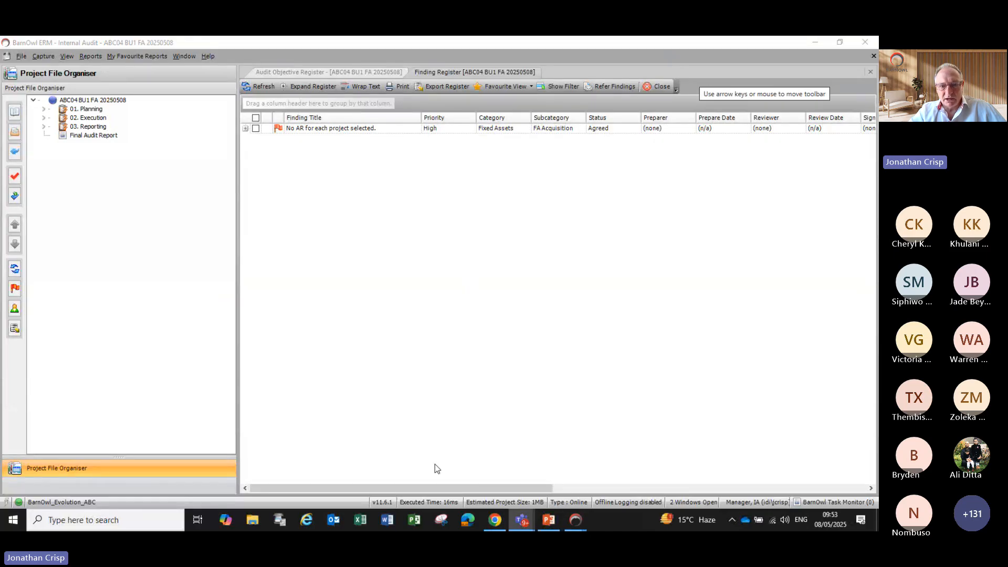
# Step: Widen the Referred Status column in the Finding Register so its full text can be read
pyautogui.moveTo(415, 484); pyautogui.dragTo(776, 493)
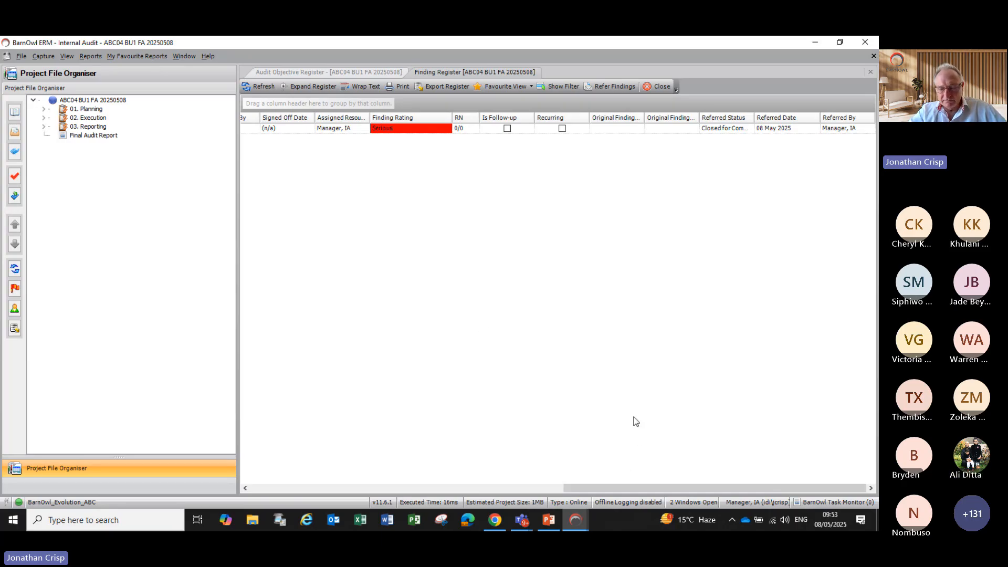
pyautogui.moveTo(754, 118); pyautogui.dragTo(764, 118)
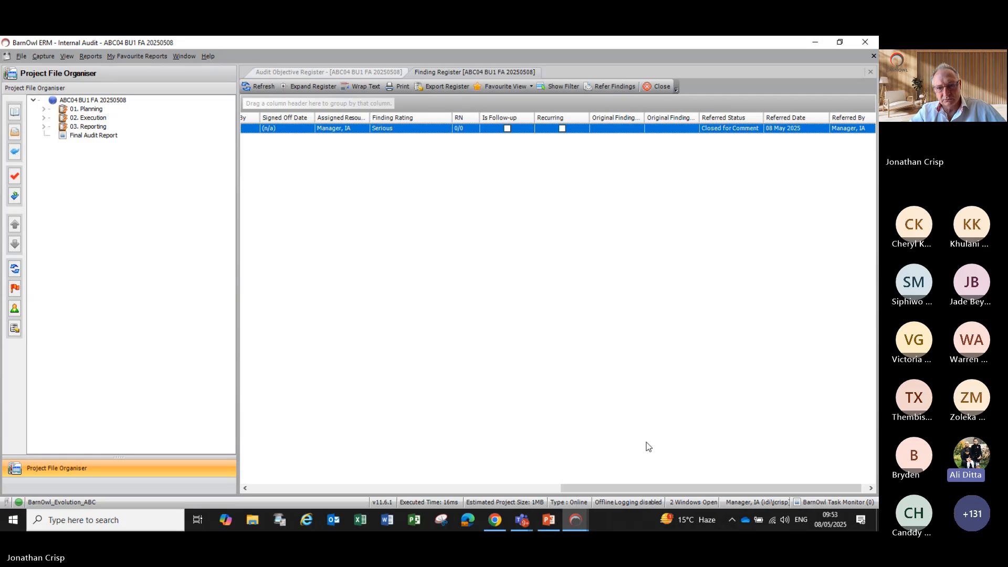
pyautogui.moveTo(635, 490); pyautogui.dragTo(252, 489)
pyautogui.click(218, 165)
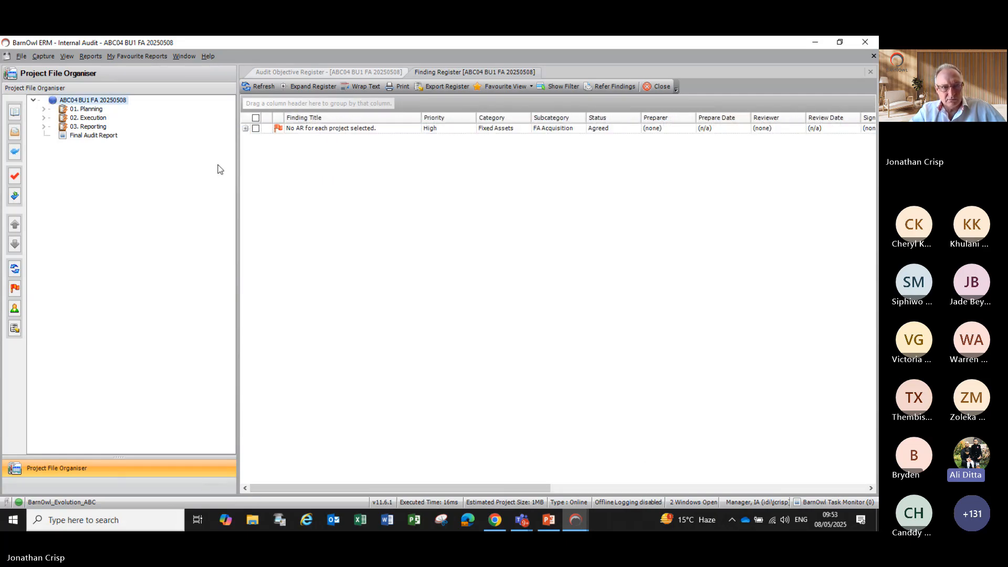
# Step: Examine the finding's linked follow-up, risk, control and action plan, and its referral columns in the register
pyautogui.click(245, 128)
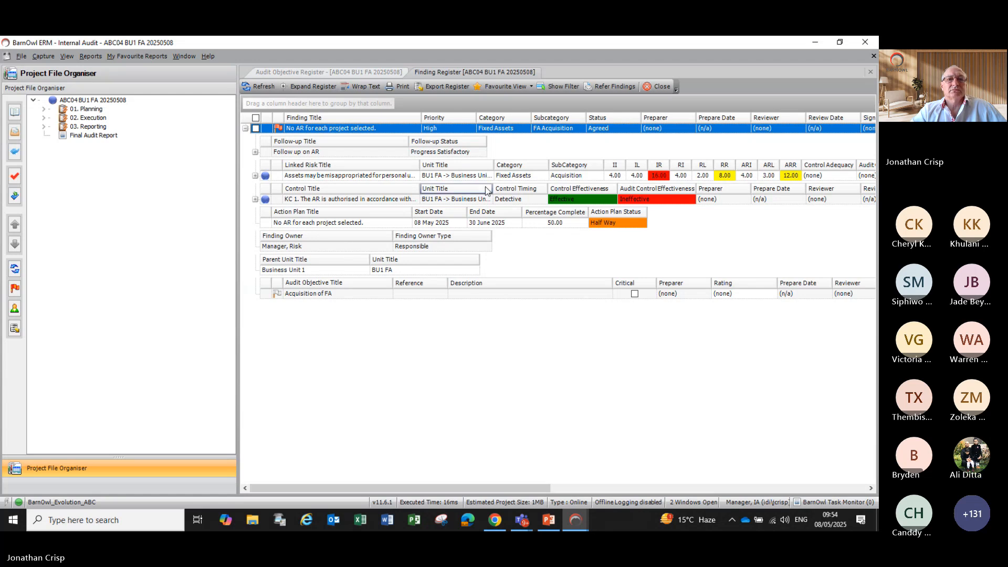
pyautogui.click(245, 128)
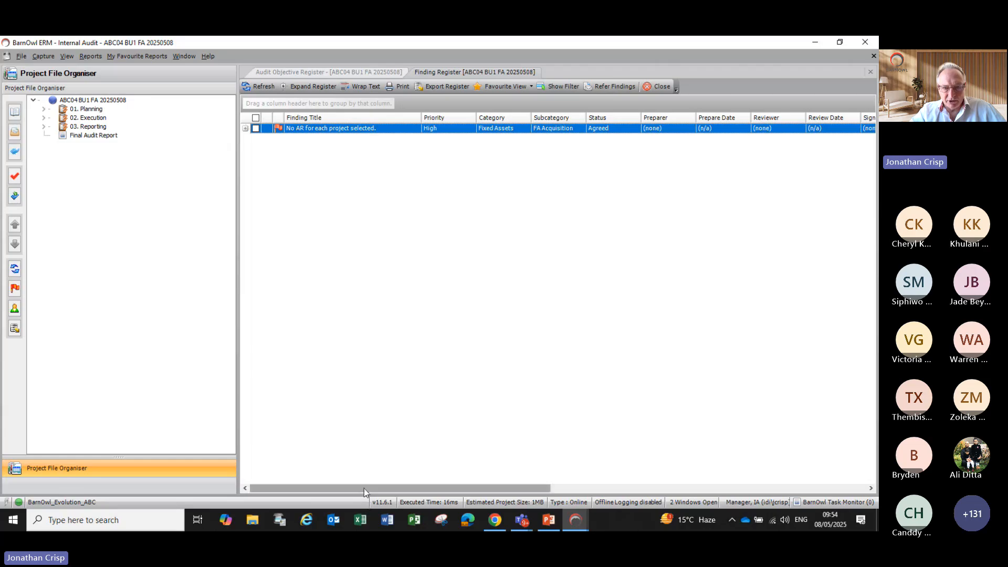
pyautogui.moveTo(364, 488); pyautogui.dragTo(617, 489)
pyautogui.moveTo(616, 453); pyautogui.dragTo(682, 453)
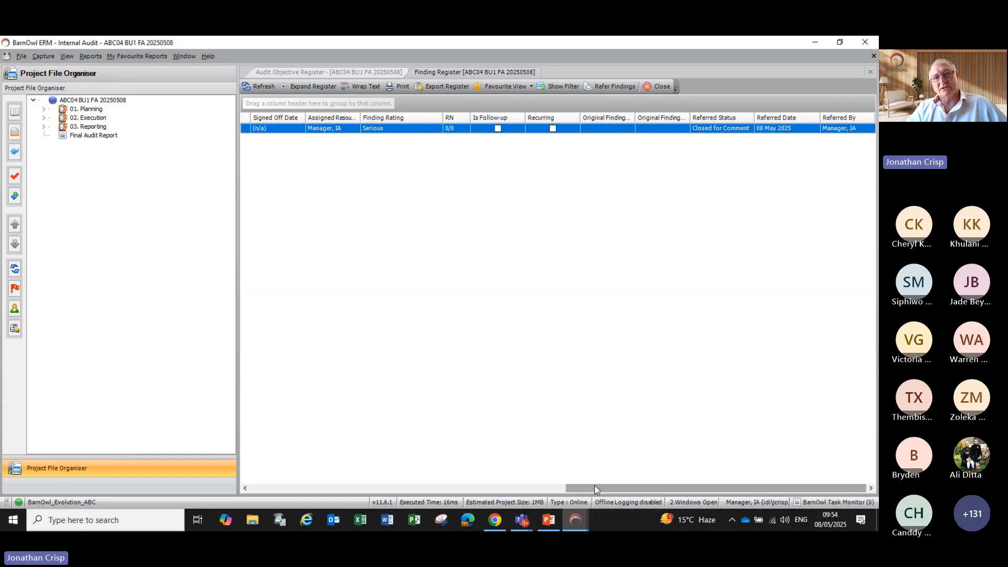
pyautogui.moveTo(595, 489); pyautogui.dragTo(273, 488)
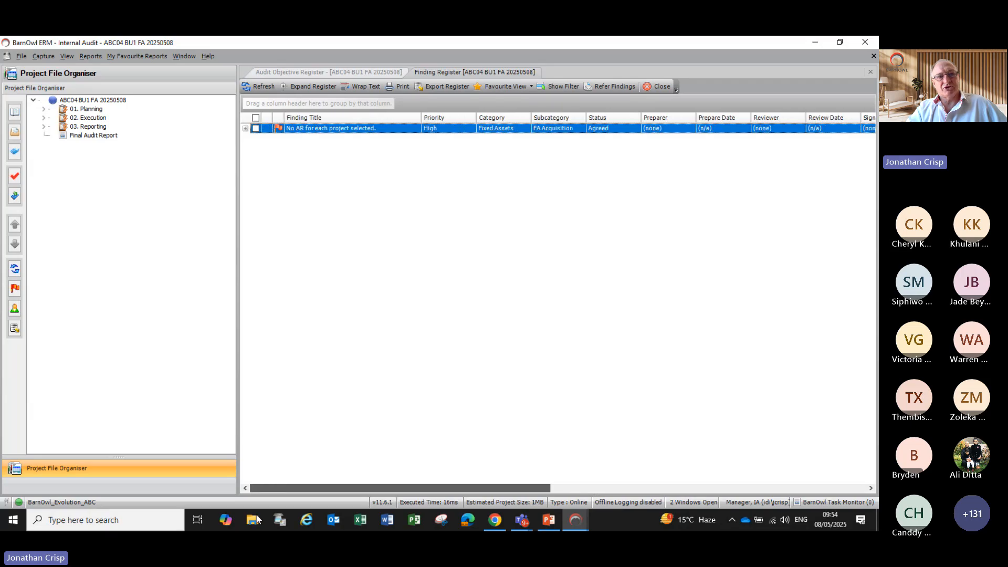
pyautogui.click(231, 334)
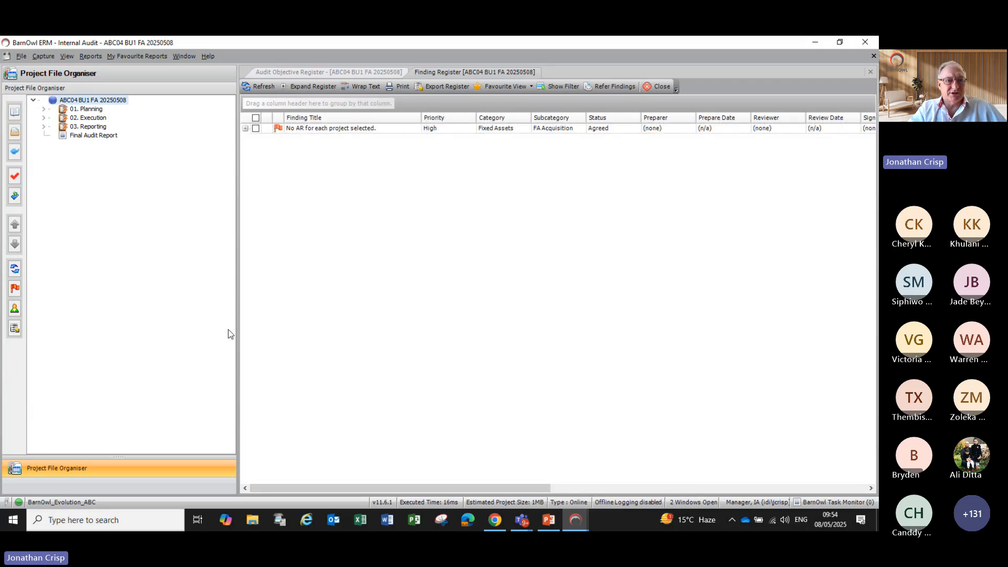
# Step: Group the Finding Register by Finding Owner and expand the grouped finding to review its linked details
pyautogui.click(245, 129)
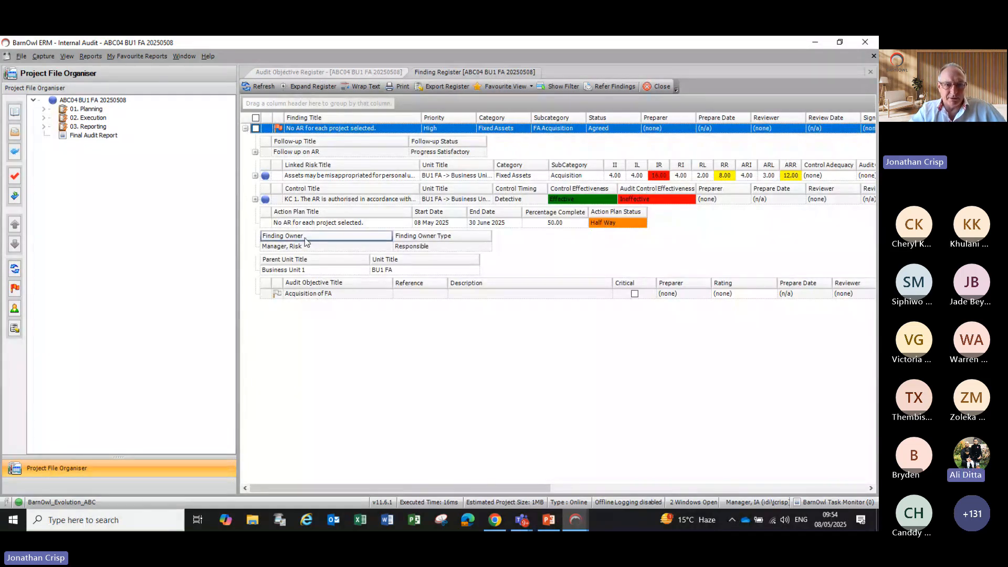
pyautogui.moveTo(306, 238); pyautogui.dragTo(317, 105)
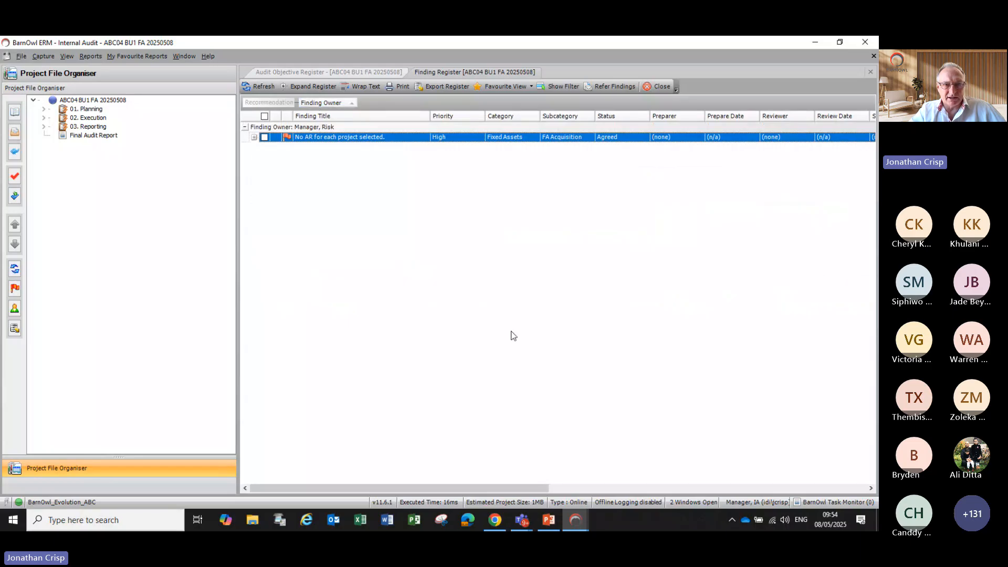
pyautogui.click(254, 137)
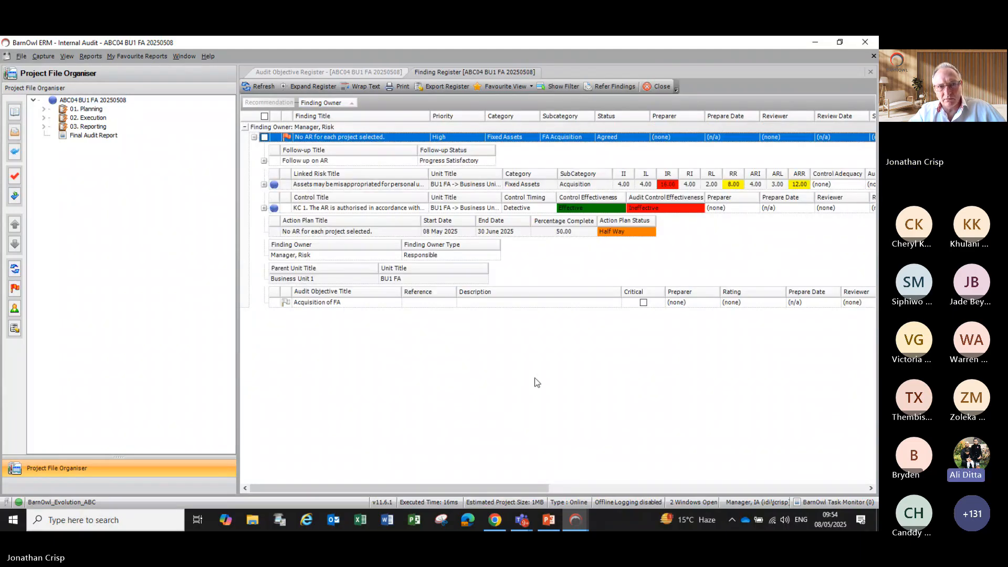
pyautogui.moveTo(424, 486); pyautogui.dragTo(529, 478)
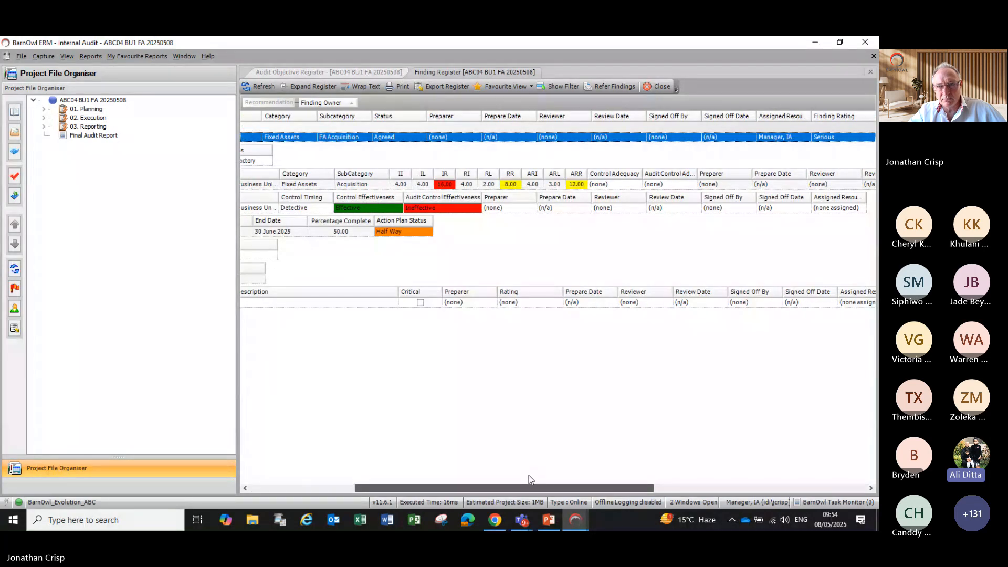
pyautogui.moveTo(528, 478); pyautogui.dragTo(392, 478)
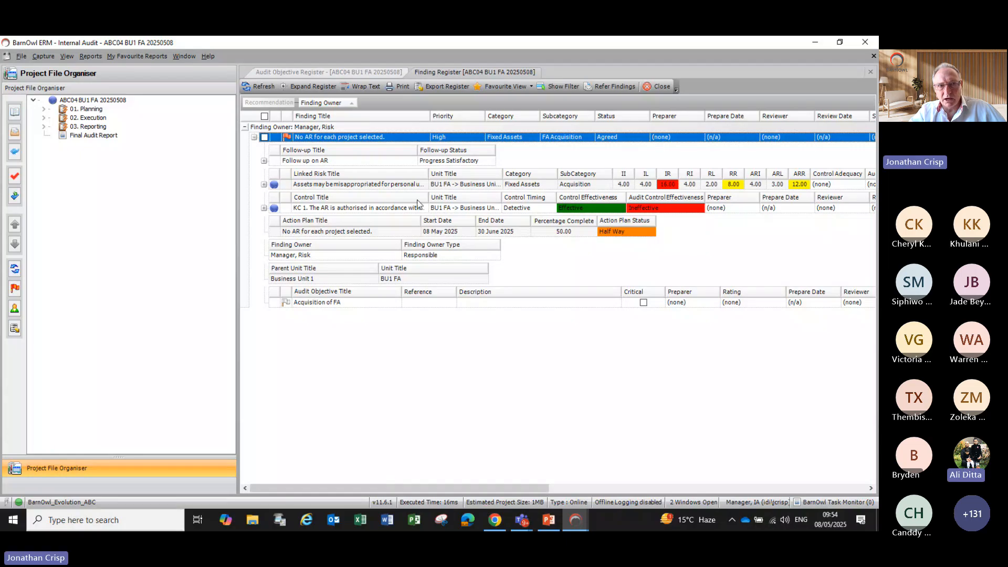
# Step: View the finding's edit window and the Refer Findings dialog, closing each without making changes
pyautogui.doubleClick(359, 139)
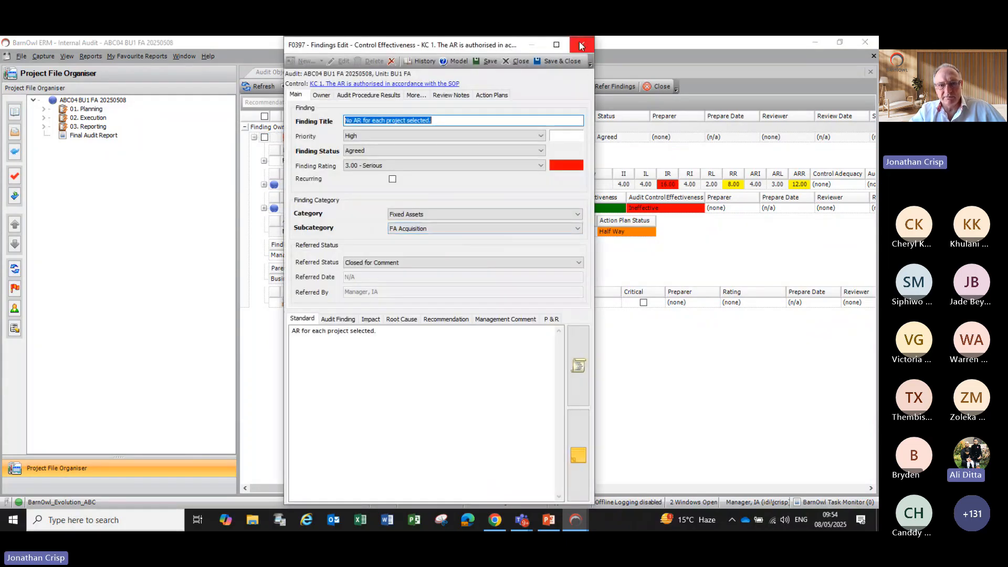
pyautogui.click(580, 46)
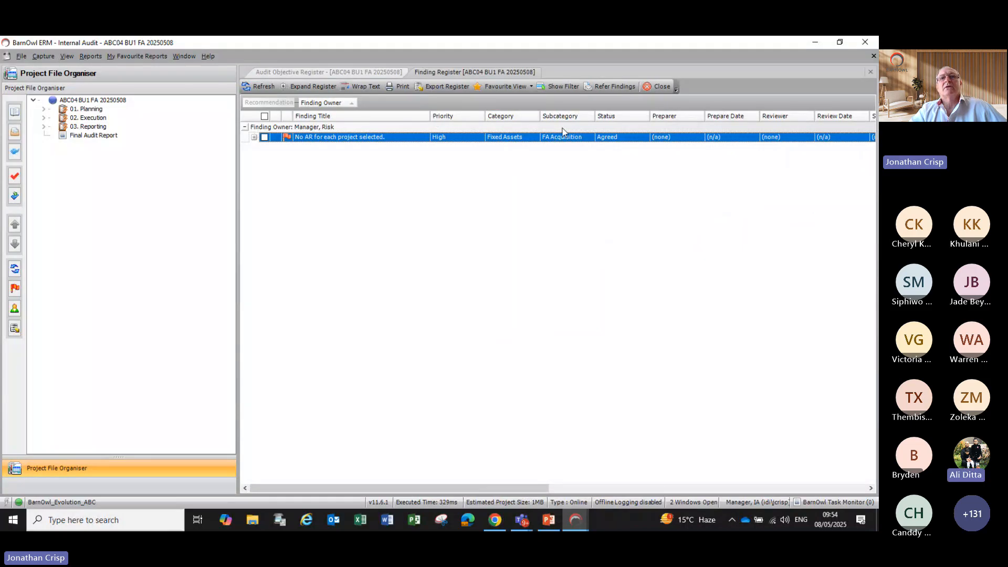
pyautogui.click(609, 86)
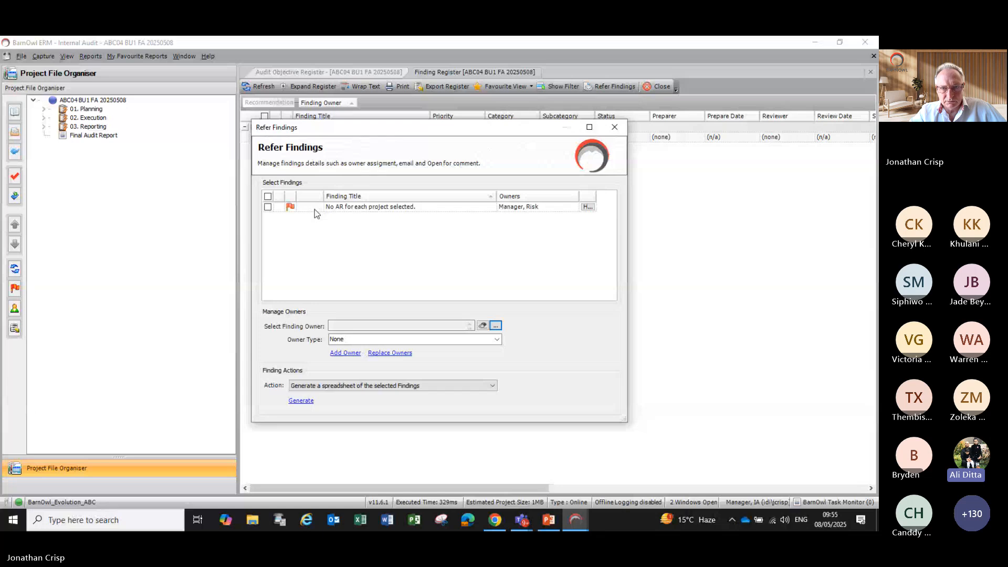
pyautogui.click(615, 131)
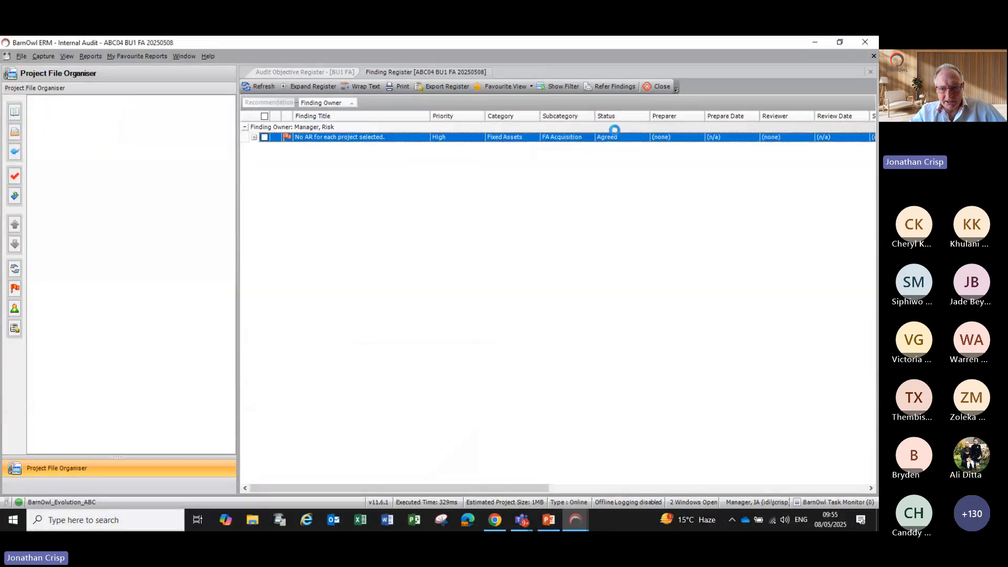
# Step: Switch to the Teams window of the BarnOwl Spotlight Session meeting
pyautogui.moveTo(502, 519)
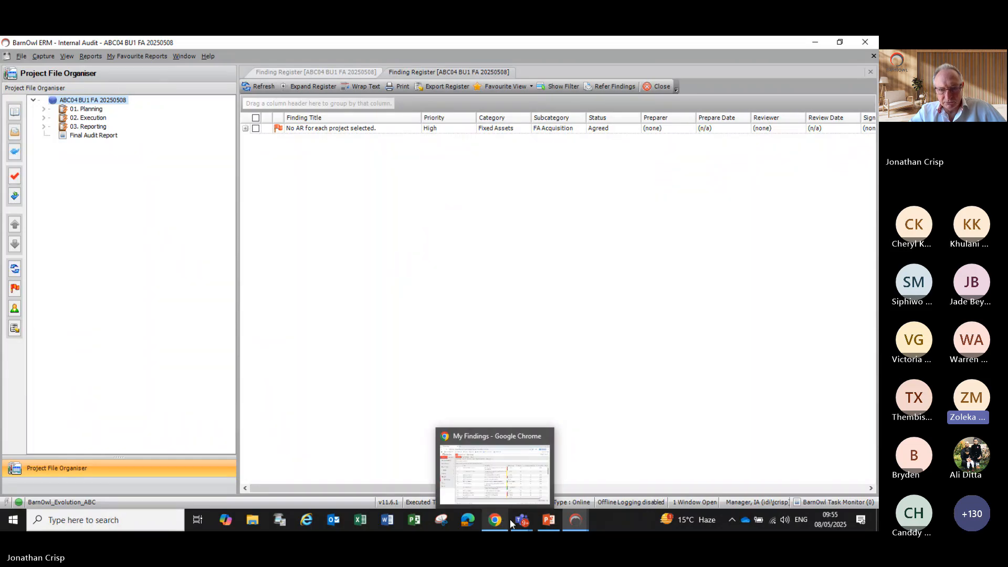
pyautogui.moveTo(440, 496)
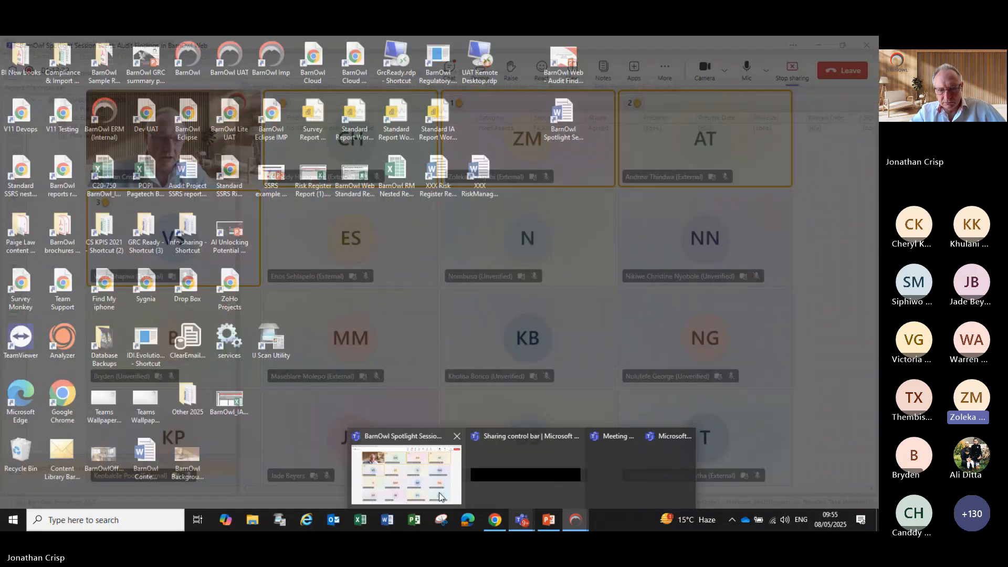